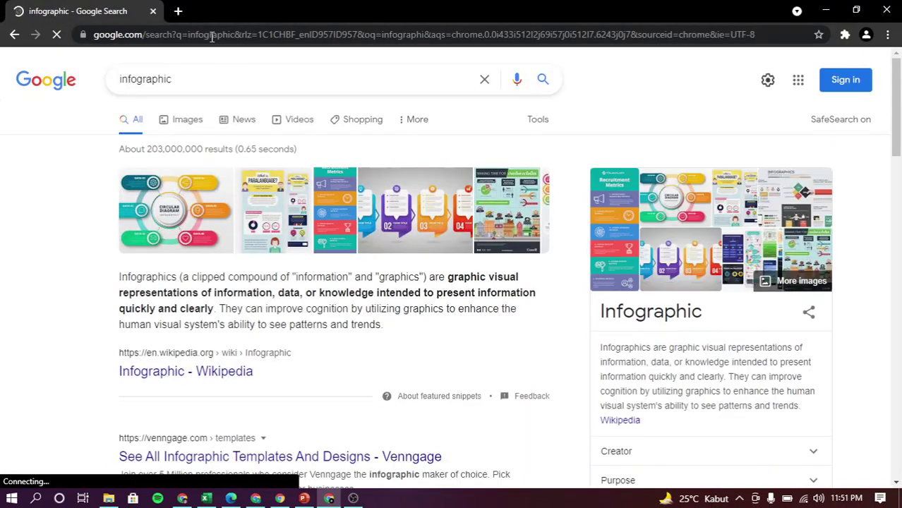
- Browse the image results for "infographic" and preview WIRED's "You Suck at Infographics" image
{"action": "left_click", "coordinate": [189, 120]}
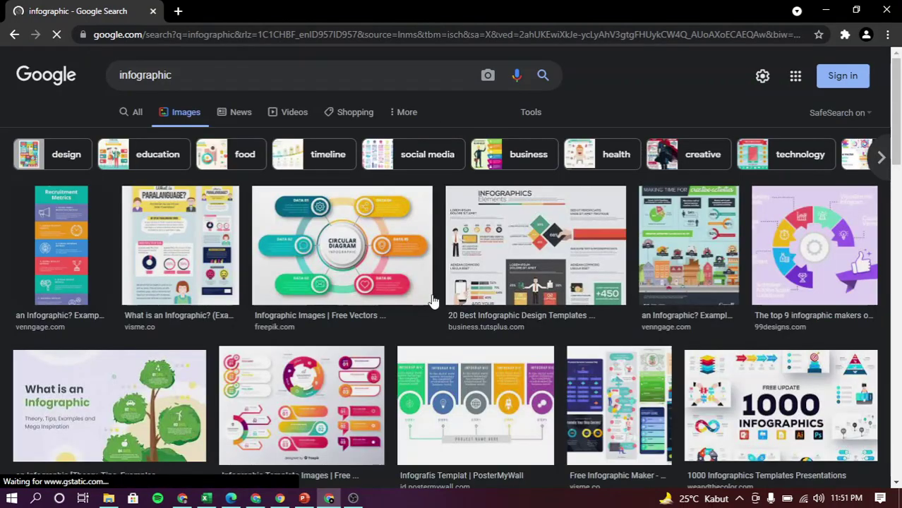
{"action": "scroll", "coordinate": [433, 303], "scroll_direction": "down", "scroll_amount": 5}
{"action": "scroll", "coordinate": [550, 322], "scroll_direction": "down", "scroll_amount": 7}
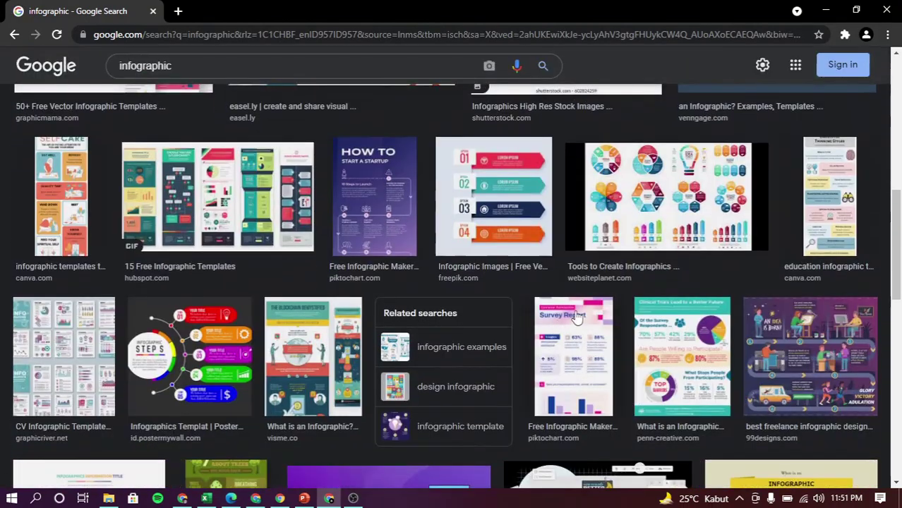
{"action": "scroll", "coordinate": [581, 310], "scroll_direction": "down", "scroll_amount": 3}
{"action": "scroll", "coordinate": [581, 311], "scroll_direction": "down", "scroll_amount": 6}
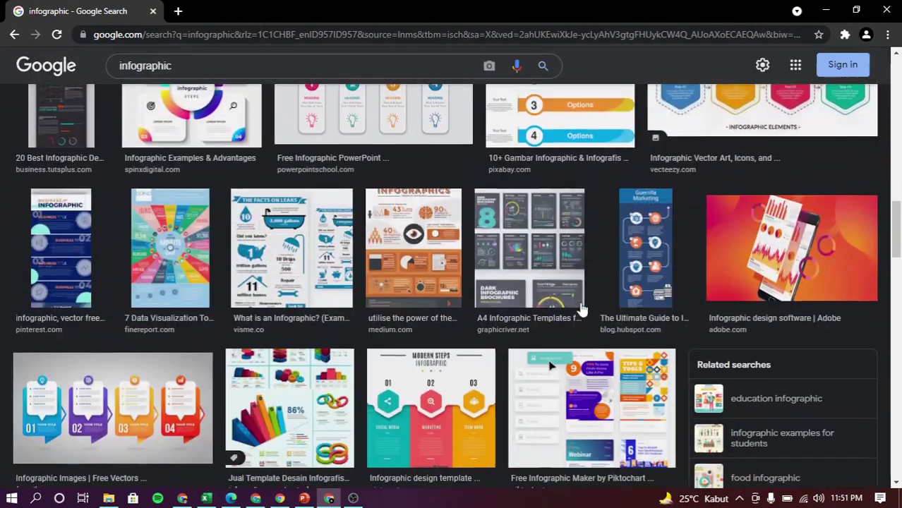
{"action": "scroll", "coordinate": [581, 308], "scroll_direction": "down", "scroll_amount": 3}
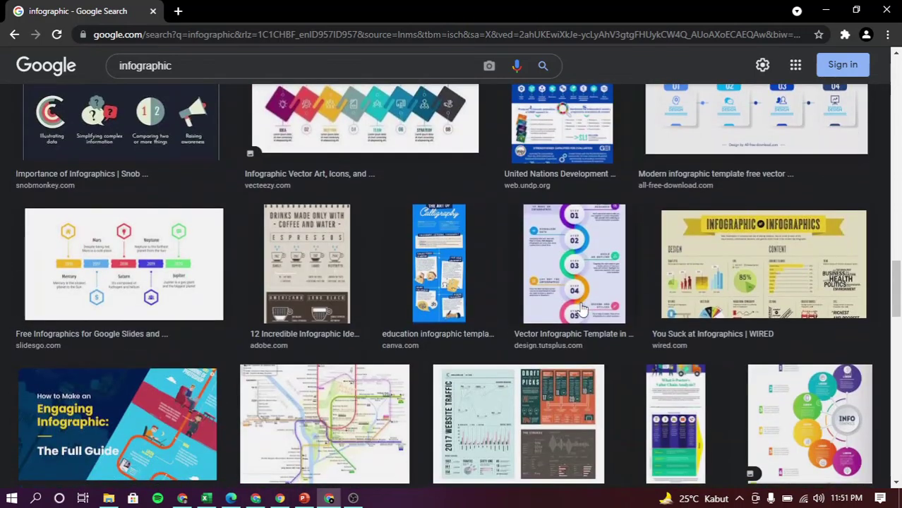
{"action": "left_click", "coordinate": [734, 244]}
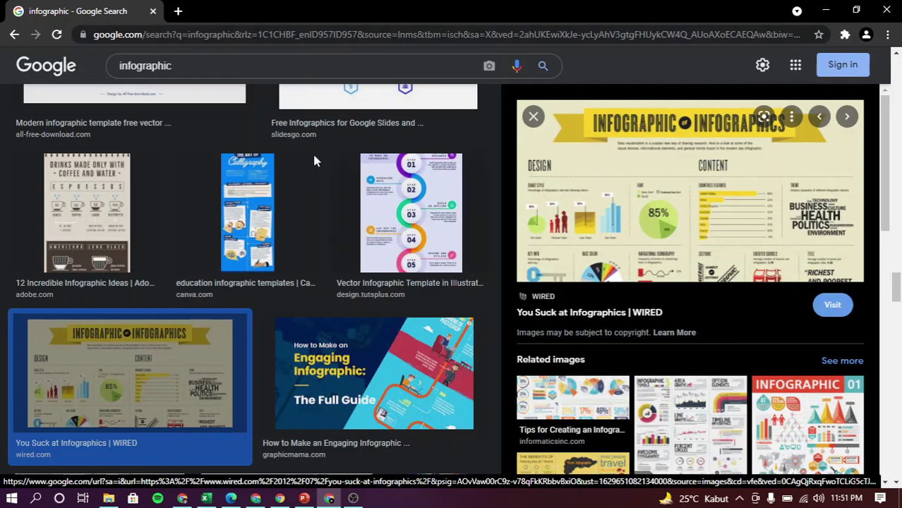
- Switch to PowerPoint and open the background formatting options for the blank slide 2
{"action": "left_click", "coordinate": [304, 498]}
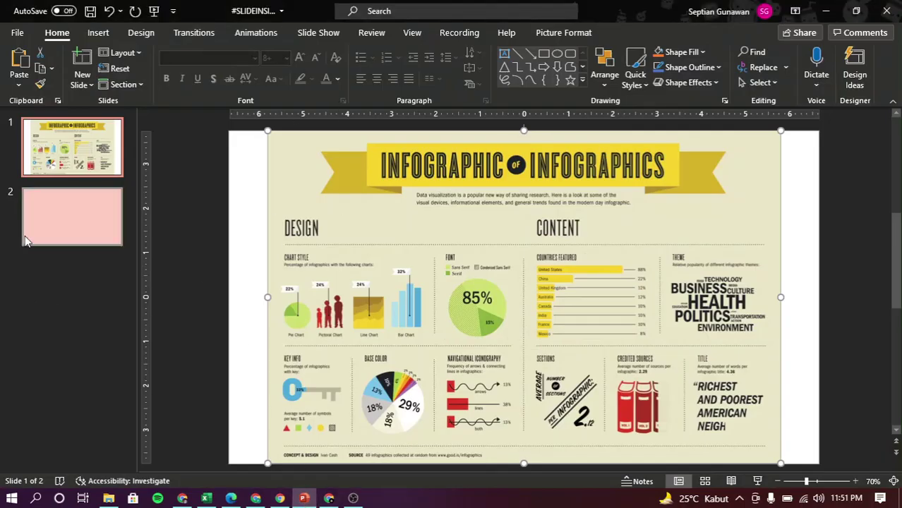
{"action": "left_click", "coordinate": [44, 227]}
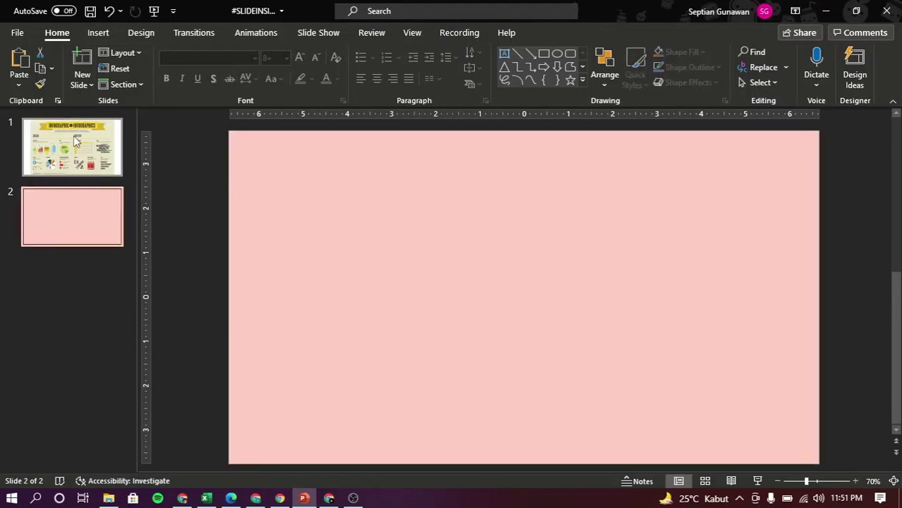
{"action": "left_click", "coordinate": [76, 154]}
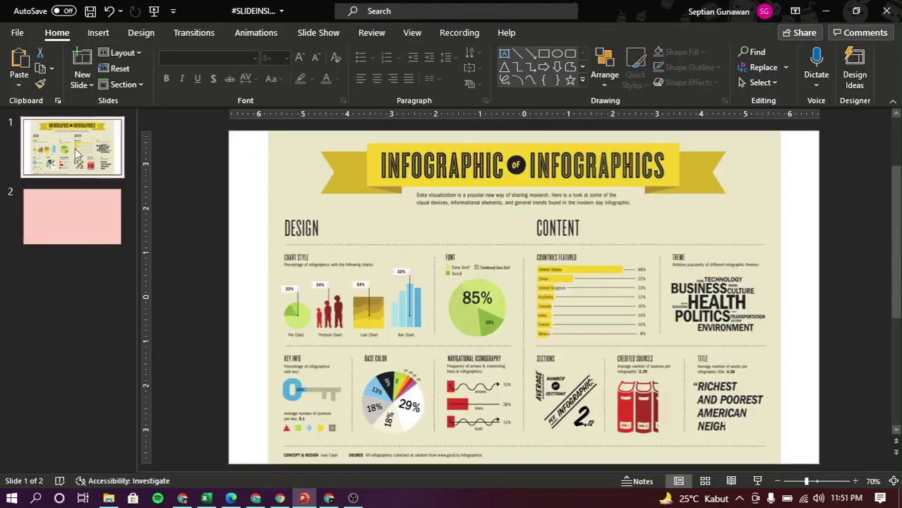
{"action": "left_click", "coordinate": [101, 240]}
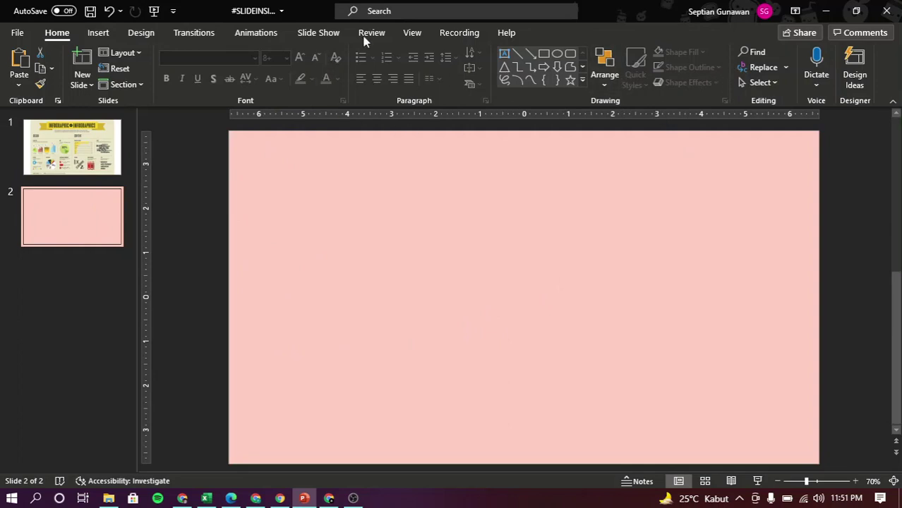
{"action": "left_click", "coordinate": [139, 33]}
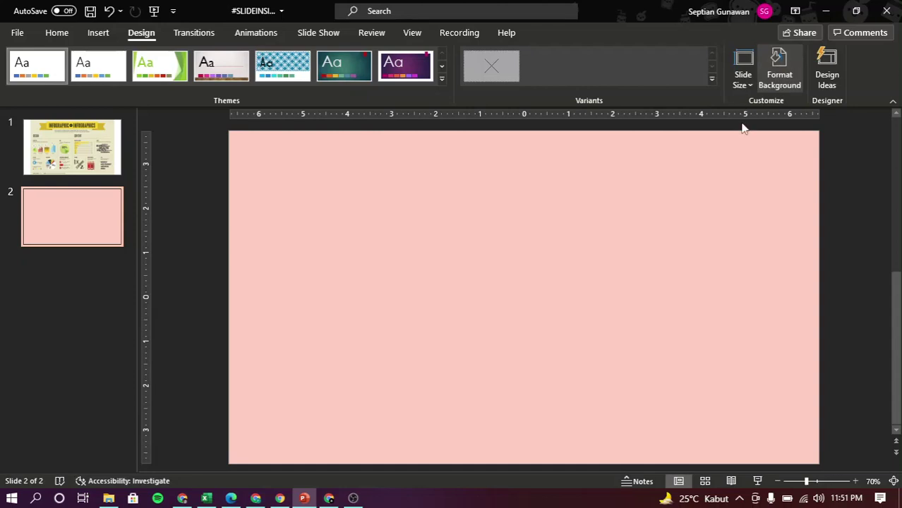
{"action": "left_click", "coordinate": [780, 74]}
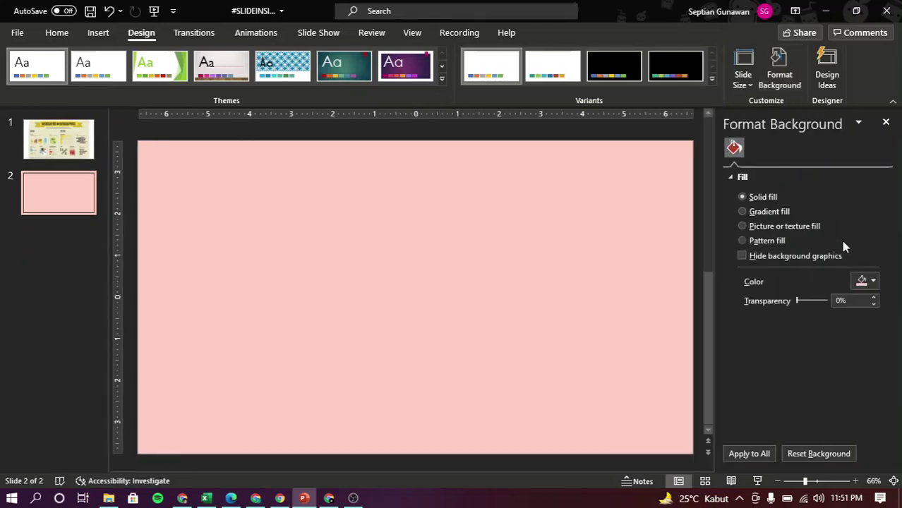
- Fill slide 2's background with the light yellow-green recent colour
{"action": "left_click", "coordinate": [868, 282]}
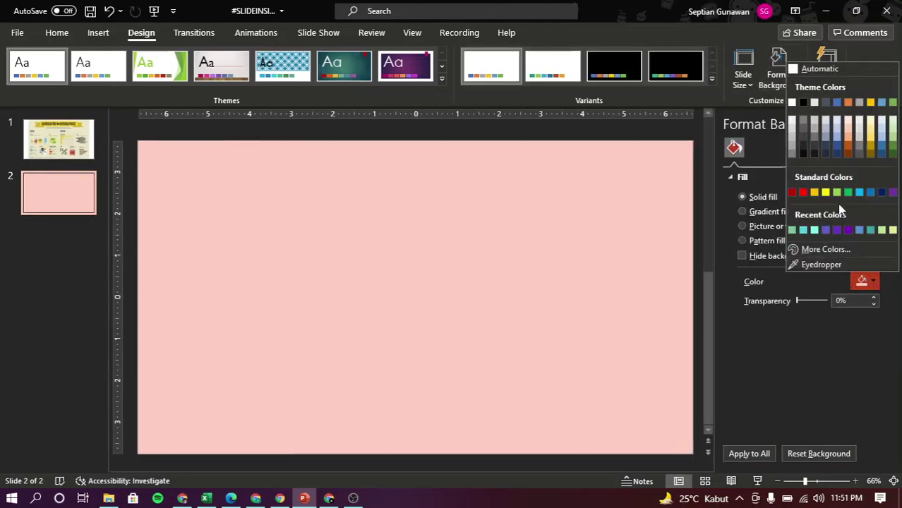
{"action": "left_click", "coordinate": [893, 231]}
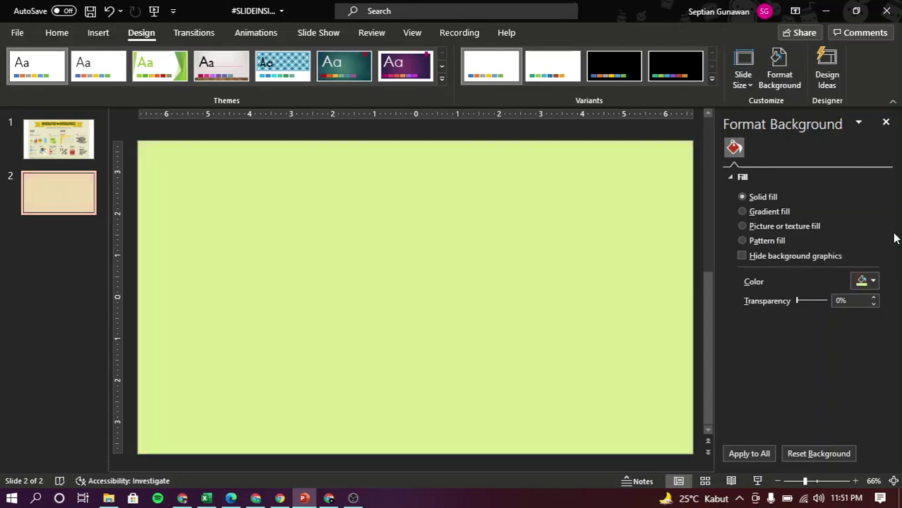
{"action": "left_click", "coordinate": [865, 281]}
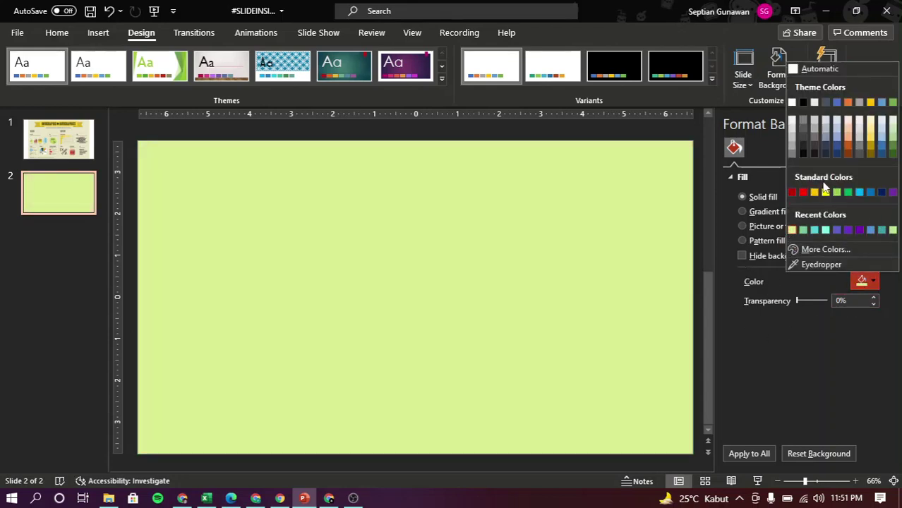
{"action": "left_click", "coordinate": [625, 356]}
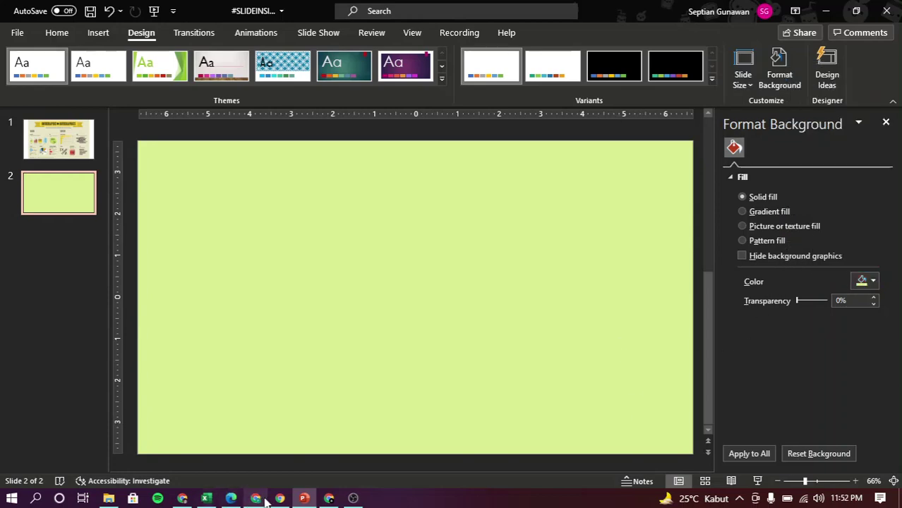
- Switch to Chrome, search for "coolors.co/palettes/trending" in a new tab and open the Coolors trending color palettes page
{"action": "left_click", "coordinate": [329, 498]}
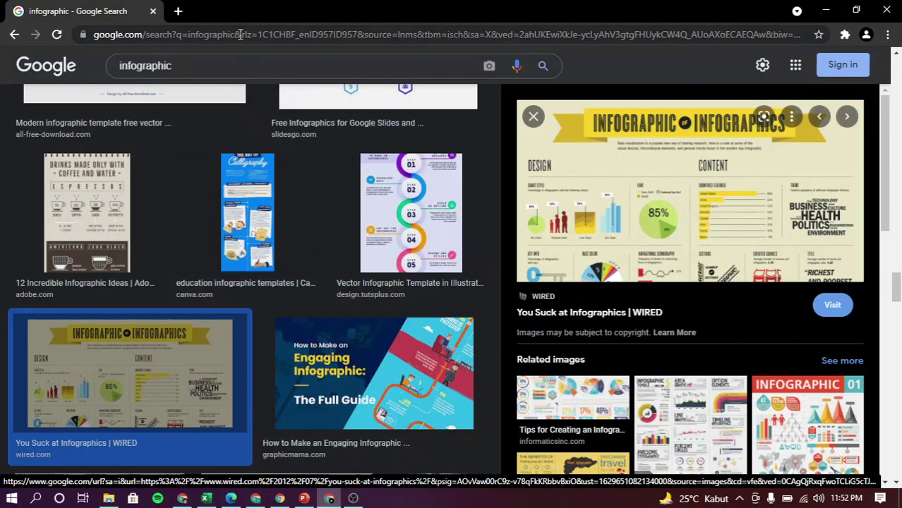
{"action": "left_click", "coordinate": [178, 11]}
{"action": "type", "text": "c"}
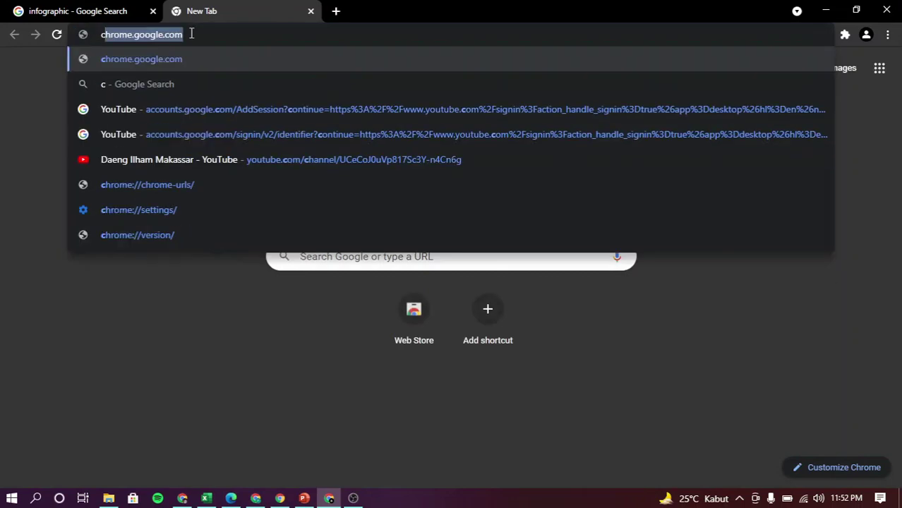
{"action": "type", "text": "oolors"}
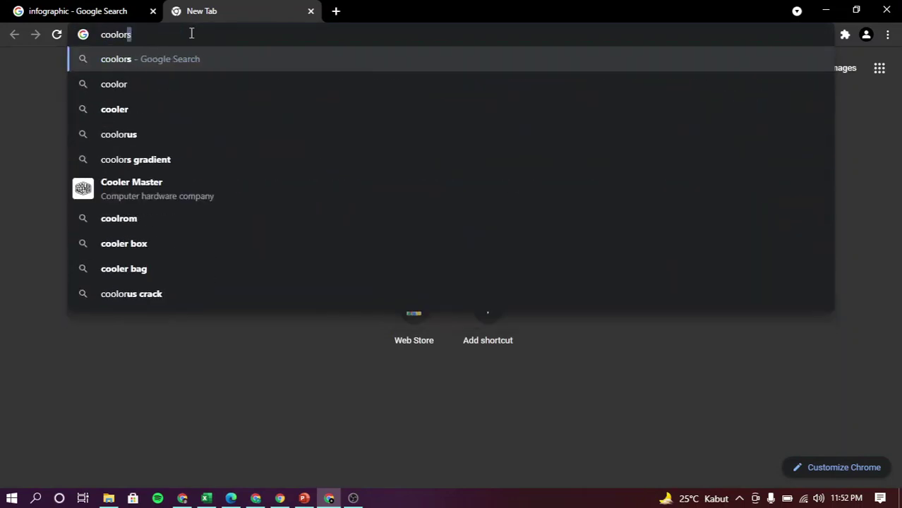
{"action": "type", "text": ".co"}
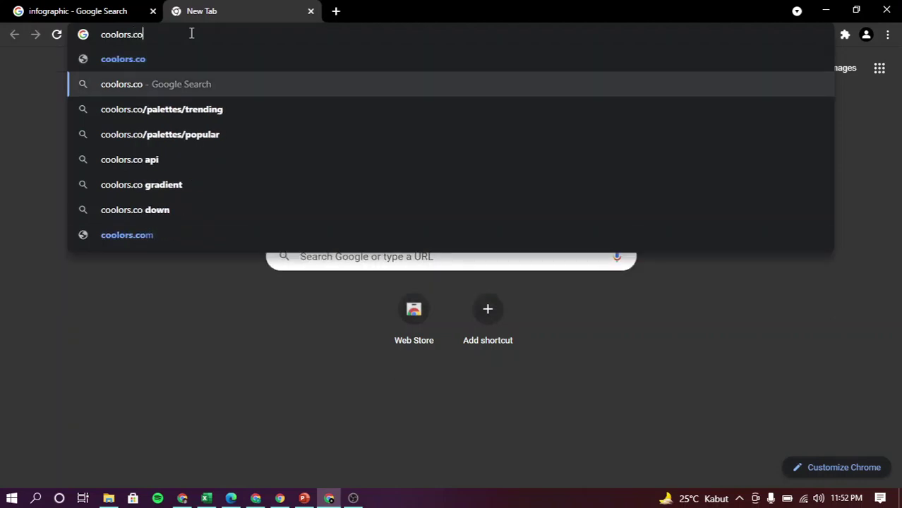
{"action": "key", "text": "Down"}
{"action": "key", "text": "Down"}
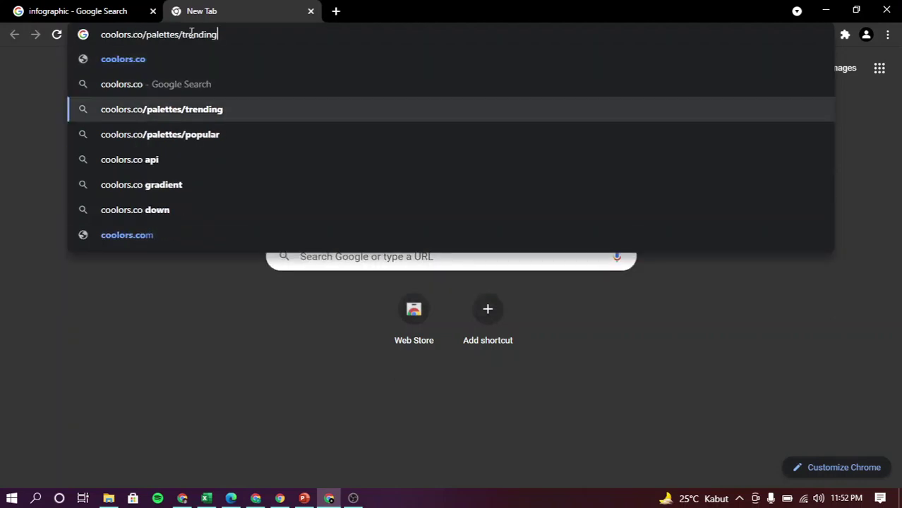
{"action": "key", "text": "Return"}
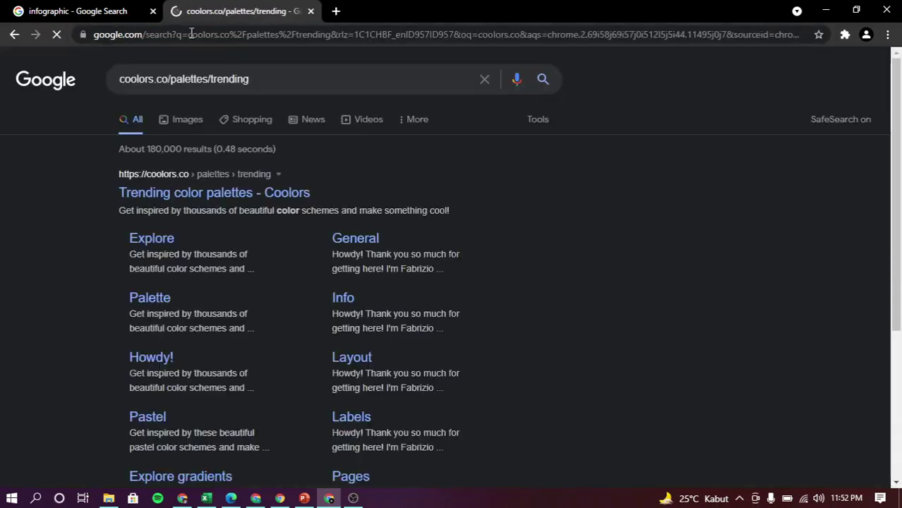
{"action": "left_click", "coordinate": [161, 201]}
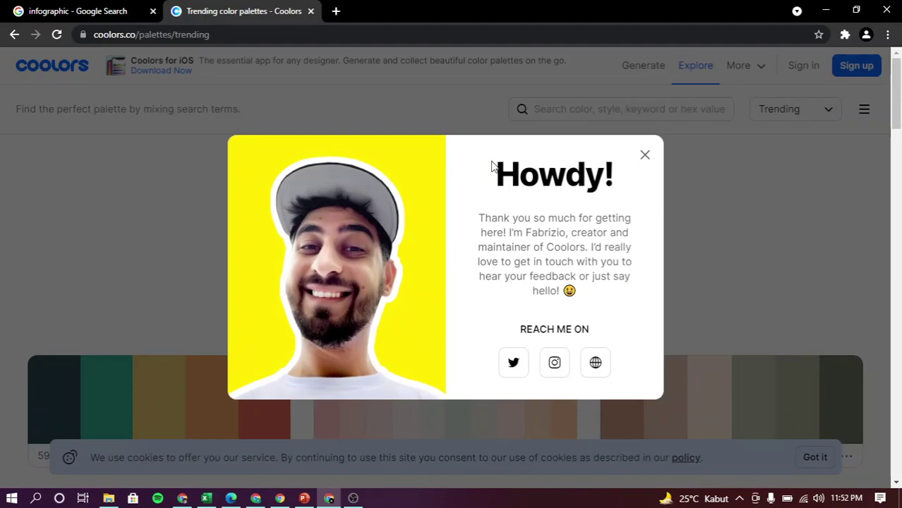
- Dismiss the Howdy and What's new pop-ups and look through the trending palettes for a background colour
{"action": "left_click", "coordinate": [645, 154]}
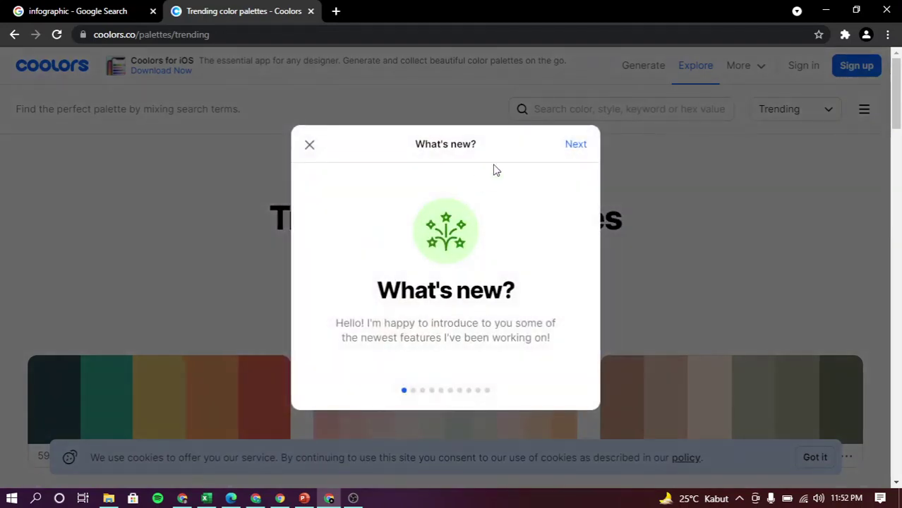
{"action": "left_click", "coordinate": [311, 146]}
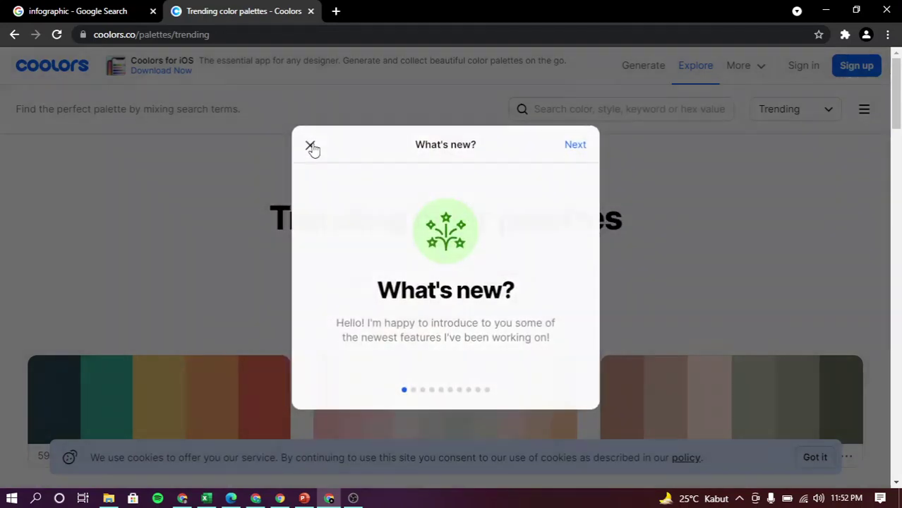
{"action": "scroll", "coordinate": [249, 249], "scroll_direction": "down", "scroll_amount": 2}
{"action": "scroll", "coordinate": [252, 256], "scroll_direction": "down", "scroll_amount": 3}
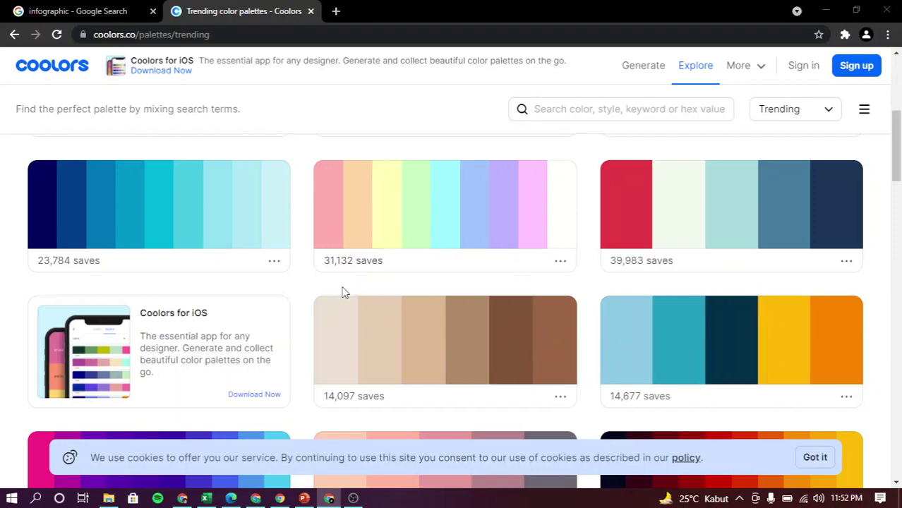
- Switch to PowerPoint and set slide 2's solid background fill to the custom hex colour #ffd6a5
{"action": "key", "text": "alt+Tab"}
{"action": "left_click", "coordinate": [873, 281]}
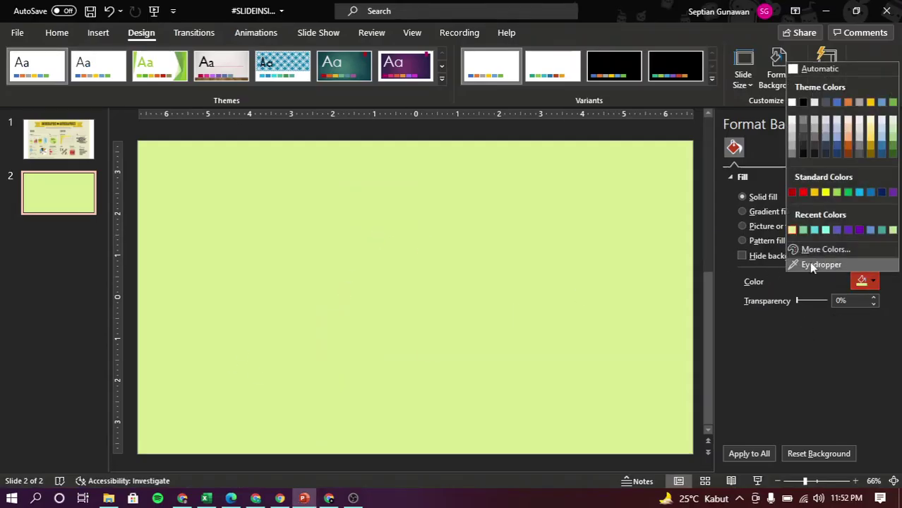
{"action": "left_click", "coordinate": [812, 248]}
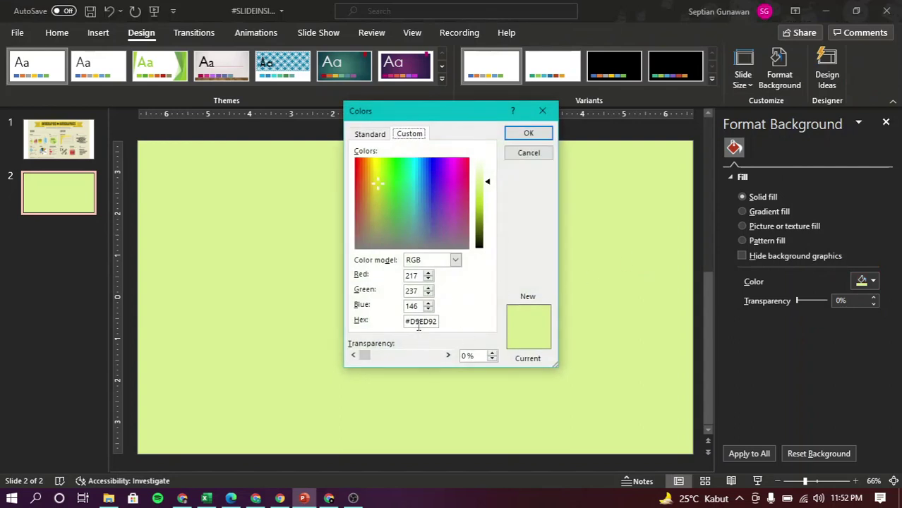
{"action": "double_click", "coordinate": [418, 326]}
{"action": "type", "text": "#ffd6a5"}
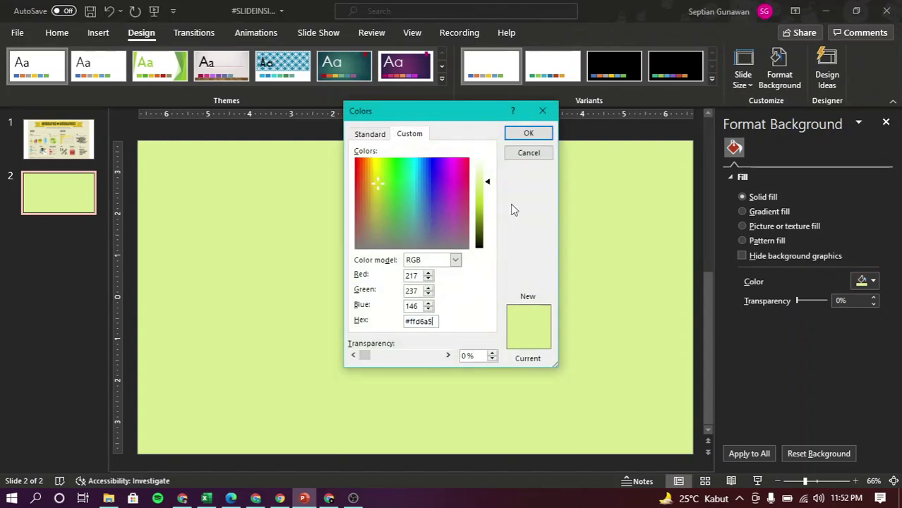
{"action": "left_click", "coordinate": [527, 134]}
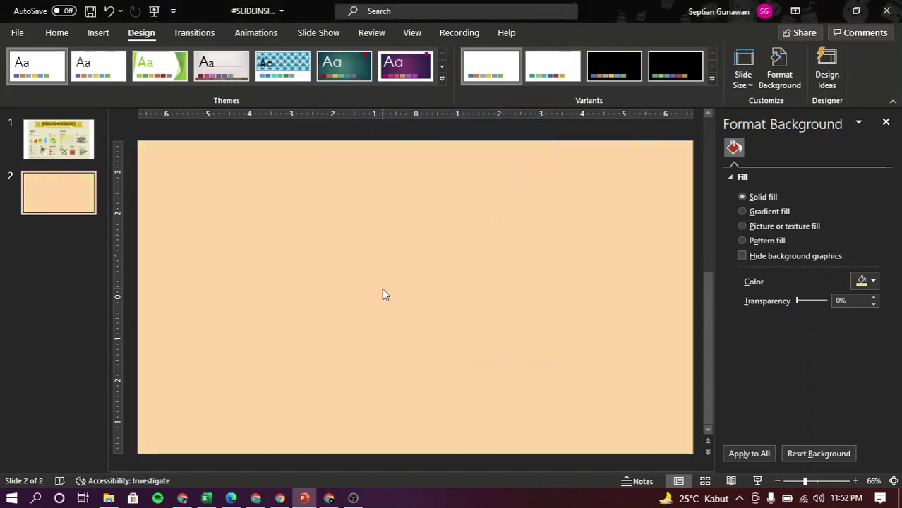
- Examine the title ribbon of the reference infographic on slide 1
{"action": "left_click", "coordinate": [74, 145]}
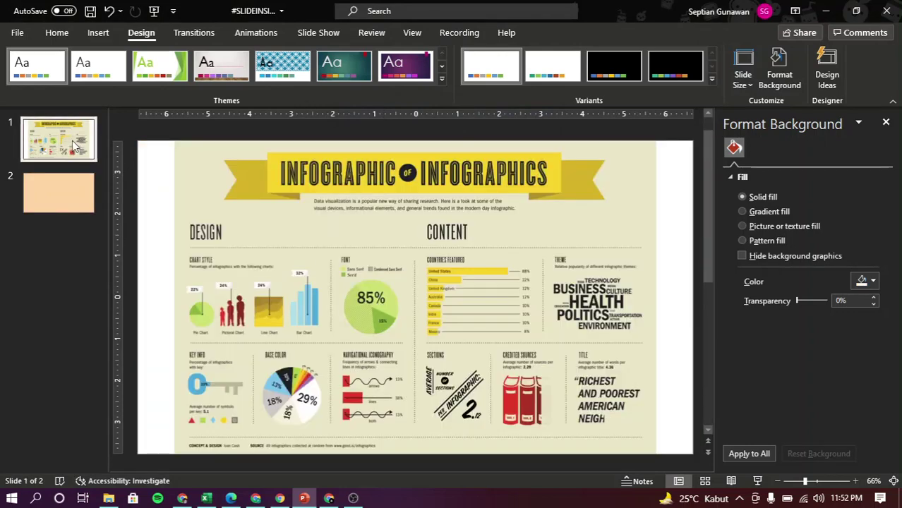
{"action": "left_click", "coordinate": [70, 199]}
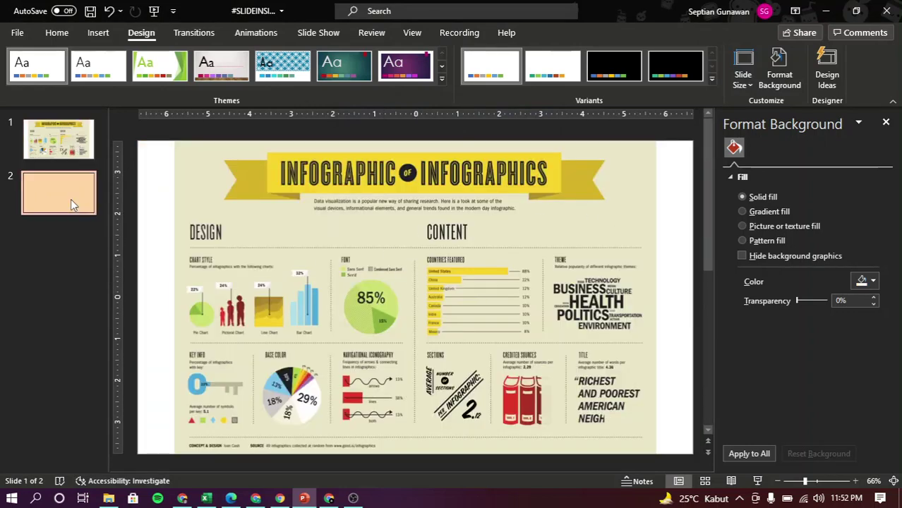
{"action": "left_click", "coordinate": [74, 151]}
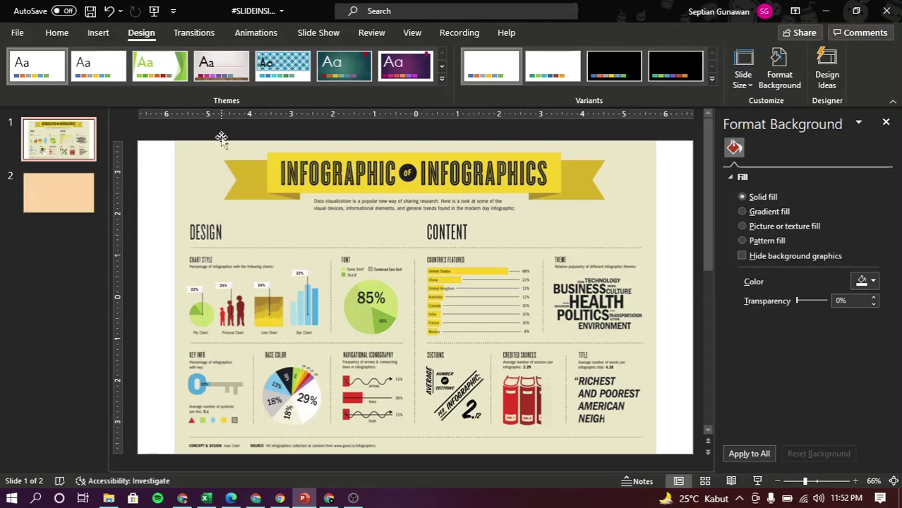
{"action": "left_click_drag", "start_coordinate": [202, 129], "coordinate": [656, 211]}
- Insert a curved, upward-tilted ribbon about 5.13" wide and 1.4" high on slide 2 and move it near the slide's upper edge
{"action": "left_click", "coordinate": [43, 198]}
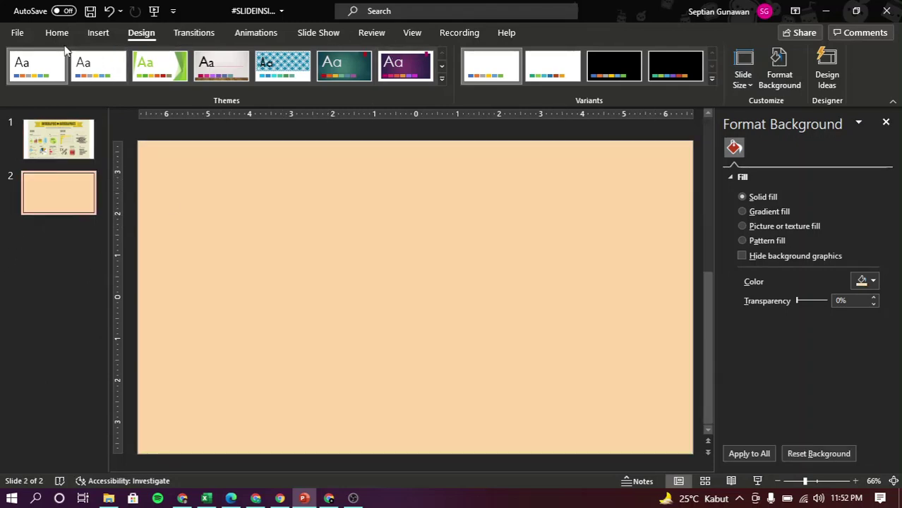
{"action": "left_click", "coordinate": [57, 33]}
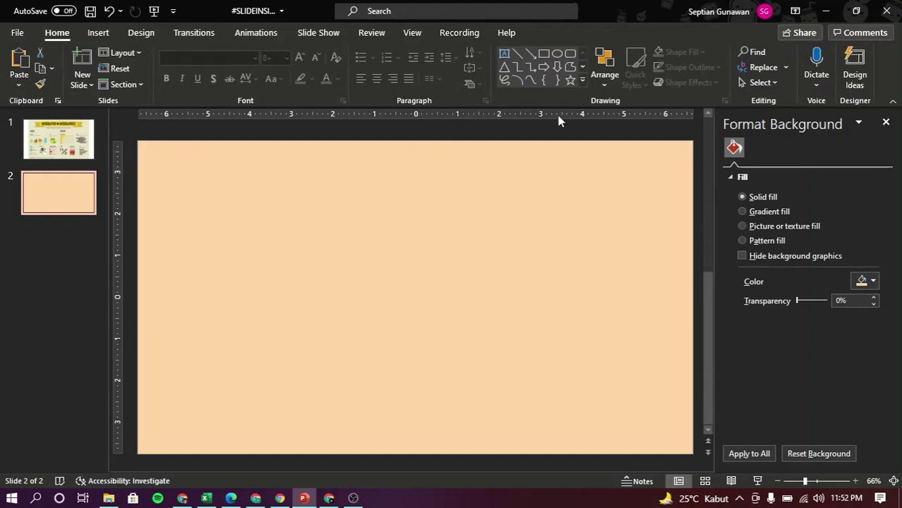
{"action": "left_click", "coordinate": [583, 82]}
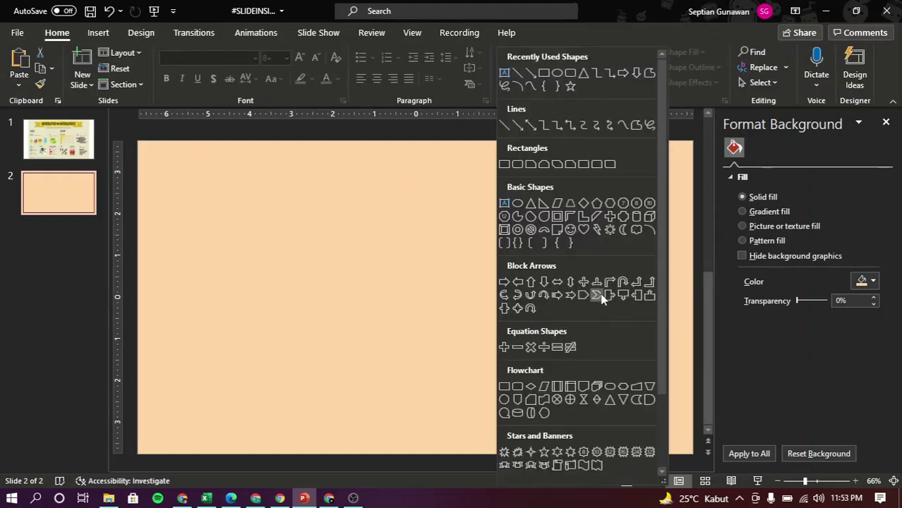
{"action": "scroll", "coordinate": [547, 417], "scroll_direction": "down", "scroll_amount": 1}
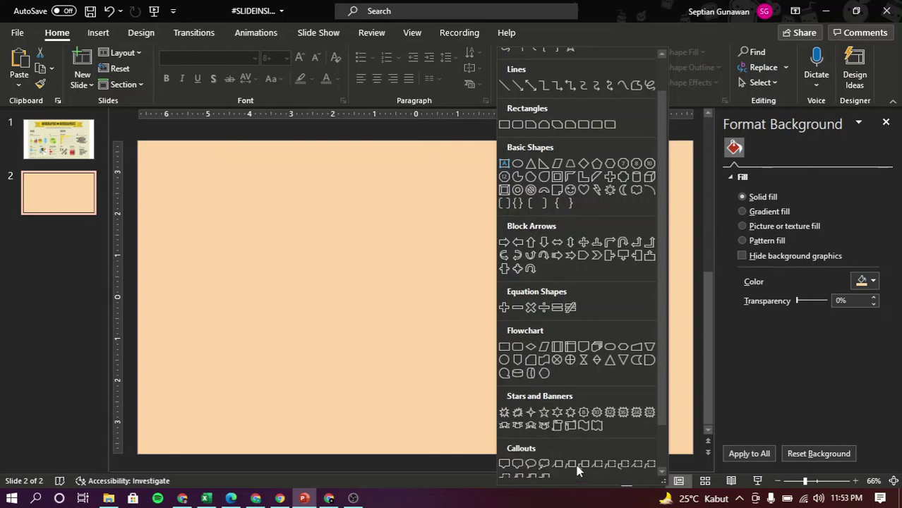
{"action": "left_click", "coordinate": [531, 425]}
{"action": "mouse_move", "coordinate": [343, 191]}
{"action": "left_mouse_down"}
{"action": "mouse_move", "coordinate": [421, 234]}
{"action": "mouse_move", "coordinate": [533, 250]}
{"action": "left_mouse_up"}
{"action": "left_click_drag", "start_coordinate": [477, 225], "coordinate": [421, 199]}
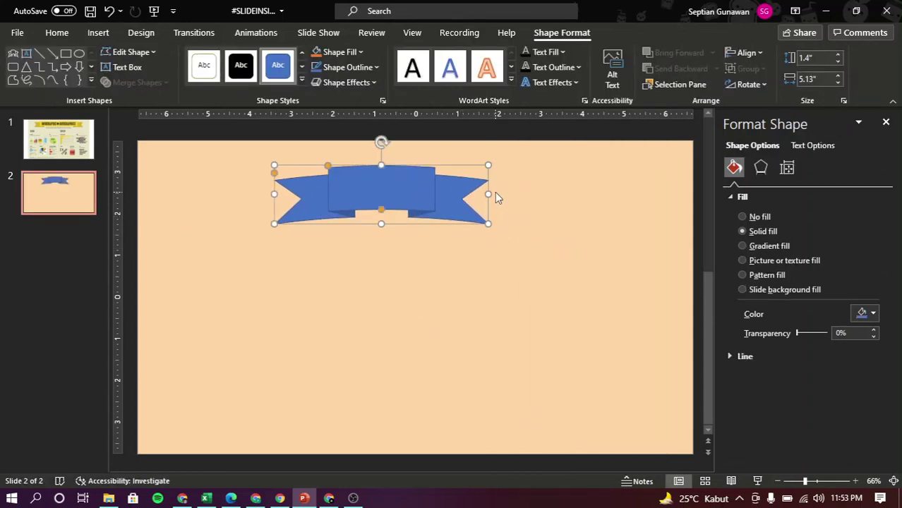
- Enlarge the ribbon to about 9.52" wide and 1.78" high and broaden its centre panel towards the tails
{"action": "left_click_drag", "start_coordinate": [488, 193], "coordinate": [616, 186]}
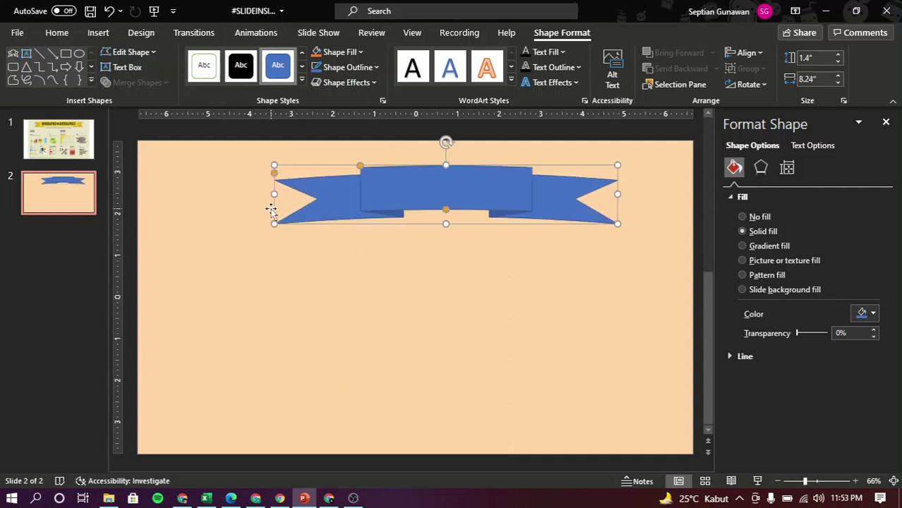
{"action": "left_click_drag", "start_coordinate": [274, 195], "coordinate": [221, 210]}
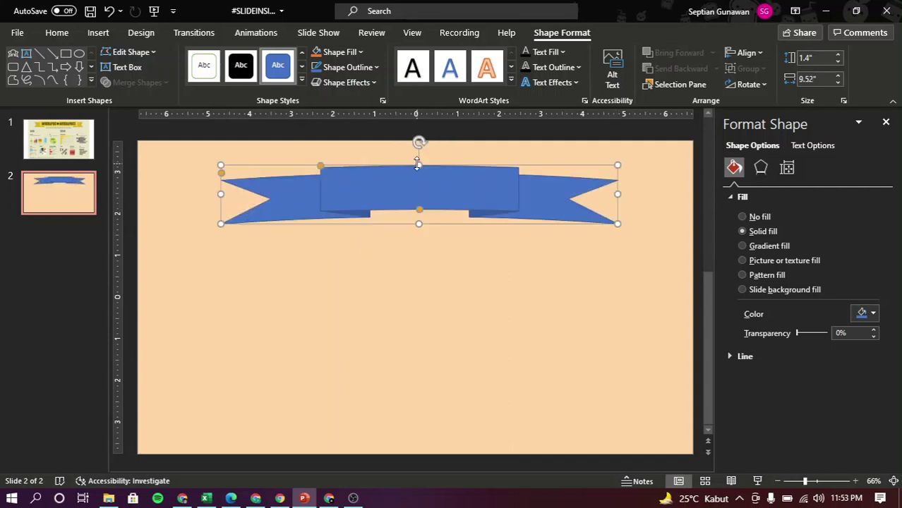
{"action": "left_click_drag", "start_coordinate": [418, 163], "coordinate": [421, 151]}
{"action": "left_click_drag", "start_coordinate": [407, 196], "coordinate": [420, 232]}
{"action": "left_click_drag", "start_coordinate": [321, 173], "coordinate": [278, 182]}
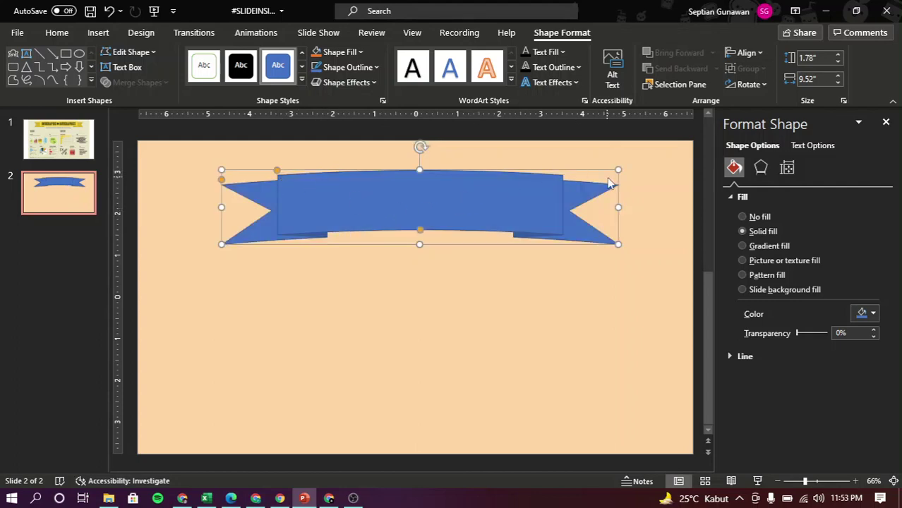
- Widen the ribbon to about 10.68", centre it horizontally on the slide and reduce its height to about 1.37"
{"action": "left_click_drag", "start_coordinate": [615, 205], "coordinate": [665, 204]}
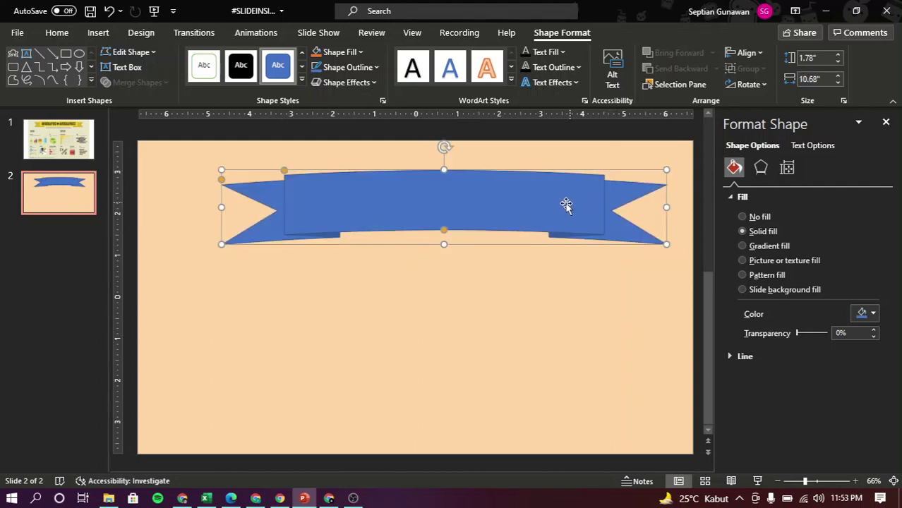
{"action": "left_click_drag", "start_coordinate": [566, 203], "coordinate": [520, 201]}
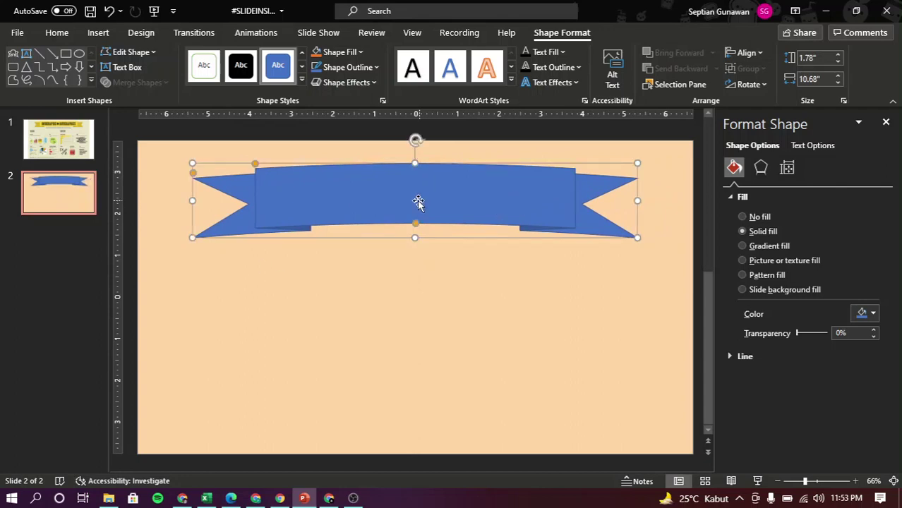
{"action": "left_click_drag", "start_coordinate": [413, 238], "coordinate": [415, 213]}
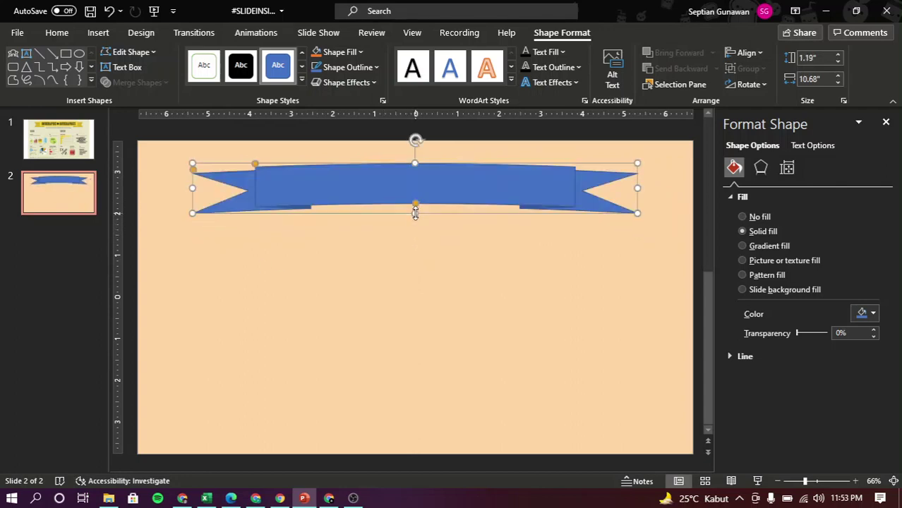
{"action": "left_click_drag", "start_coordinate": [415, 161], "coordinate": [415, 154]}
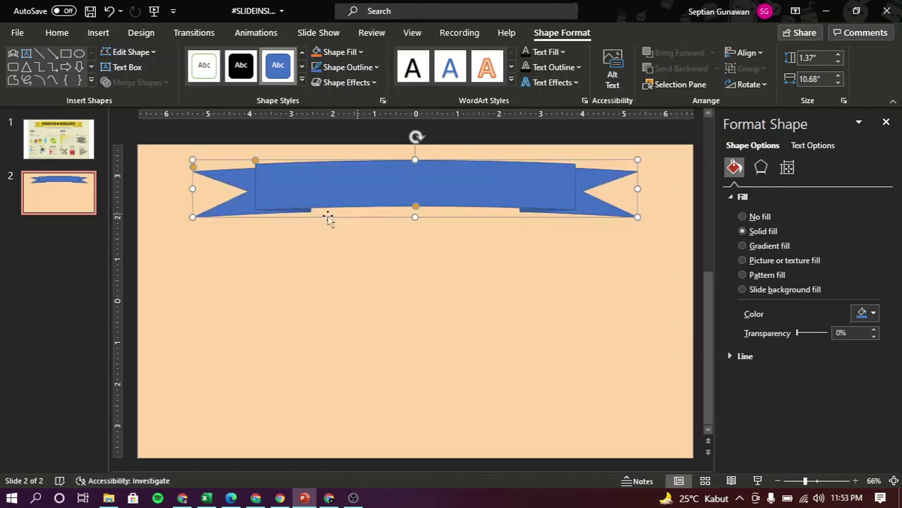
- Check the title ribbon on slide 1, then slightly widen the centre panel of slide 2's ribbon and remove its outline
{"action": "left_click", "coordinate": [55, 157]}
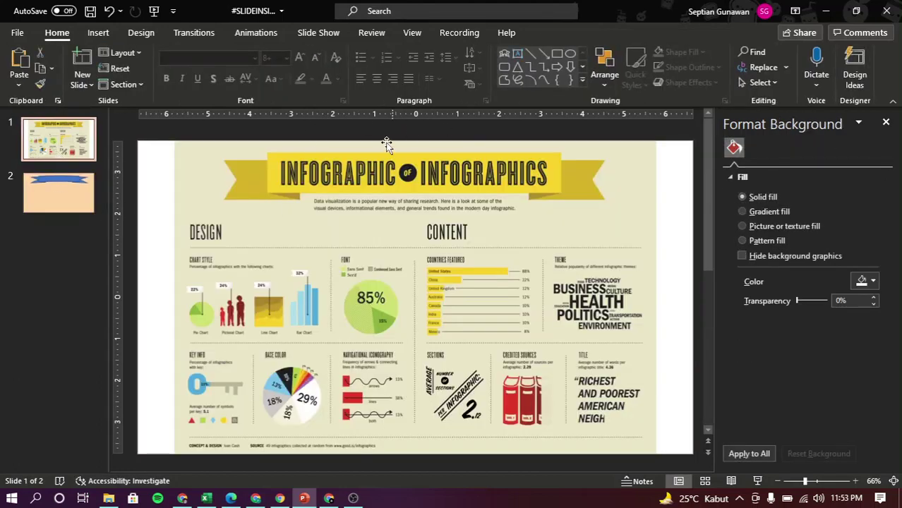
{"action": "left_click", "coordinate": [77, 199]}
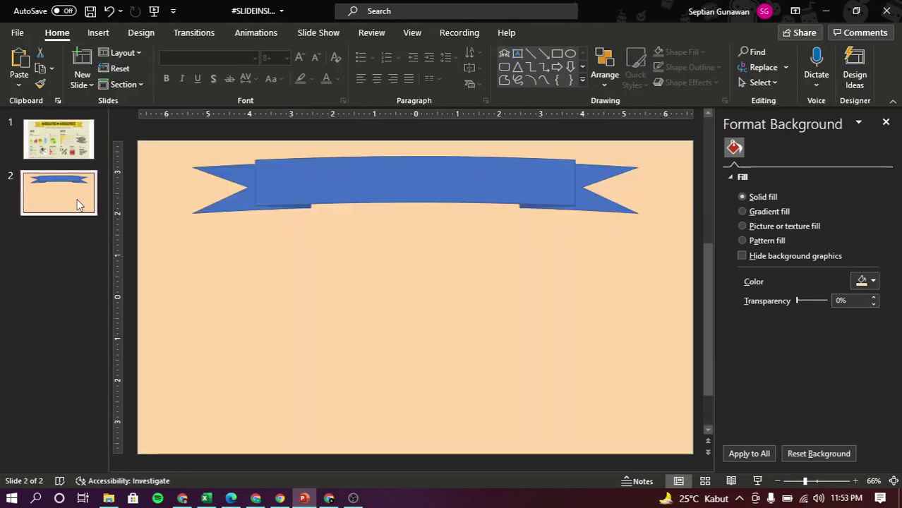
{"action": "left_click", "coordinate": [429, 187]}
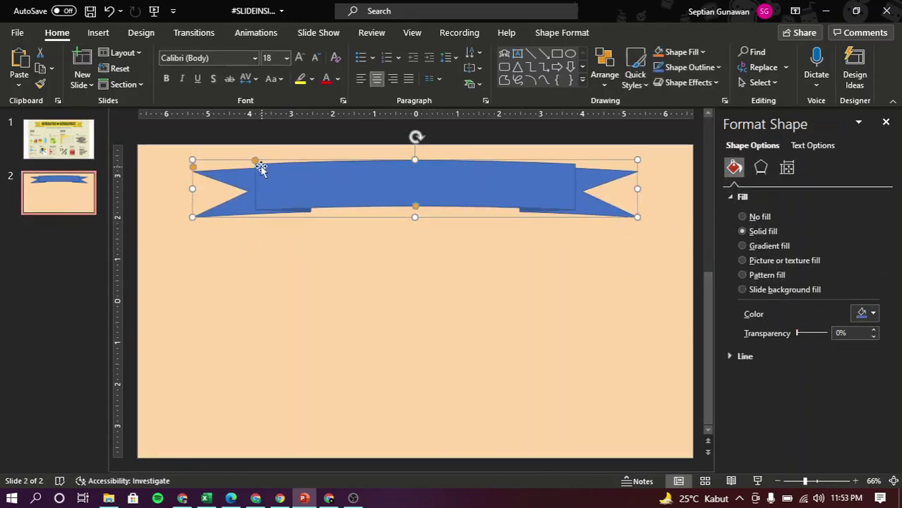
{"action": "left_click_drag", "start_coordinate": [257, 165], "coordinate": [252, 162]}
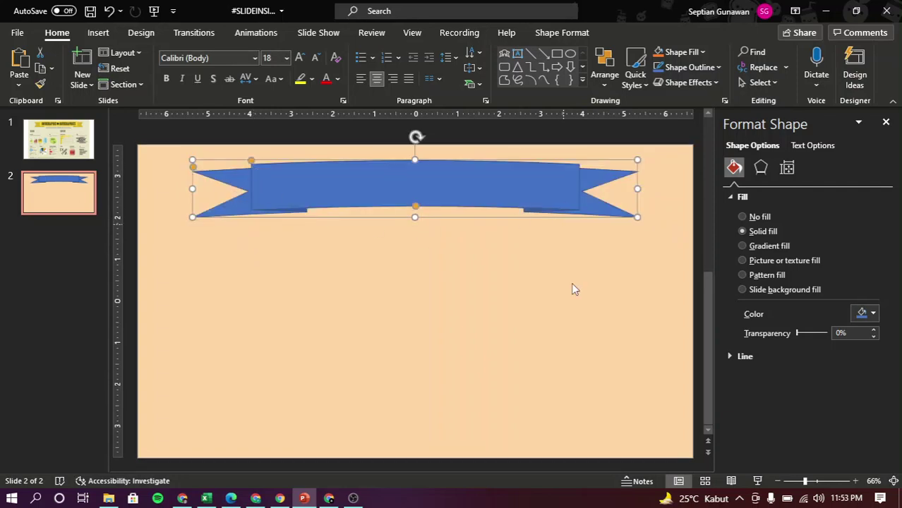
{"action": "left_click", "coordinate": [744, 357]}
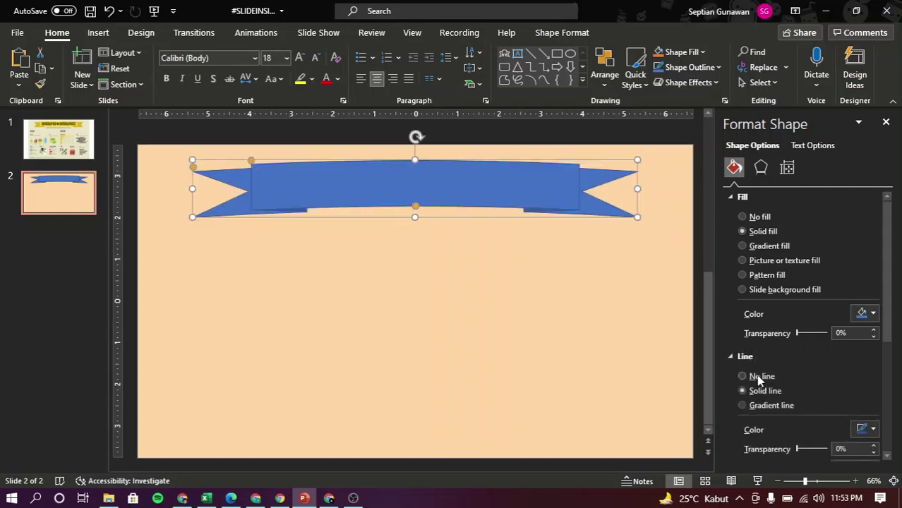
{"action": "left_click", "coordinate": [731, 356]}
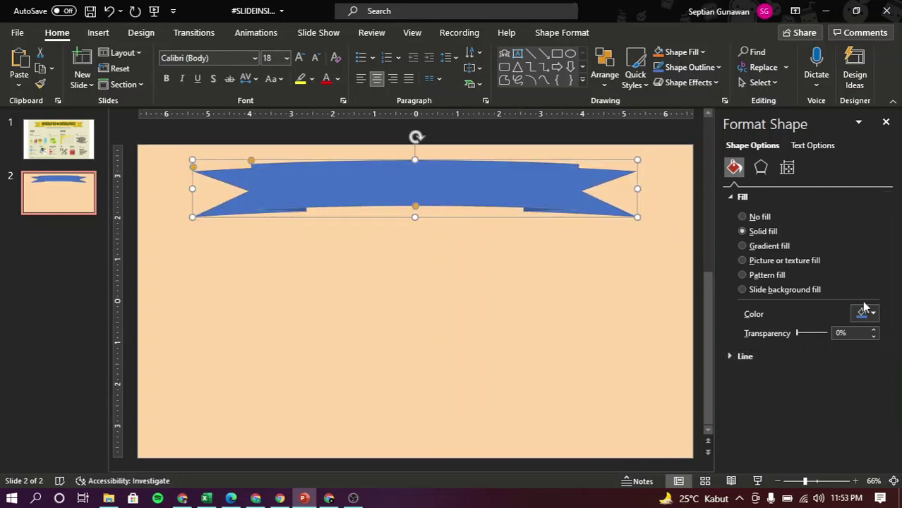
- Switch to Chrome to look over the Coolors trending palettes for a ribbon colour and return to PowerPoint
{"action": "left_click", "coordinate": [873, 313]}
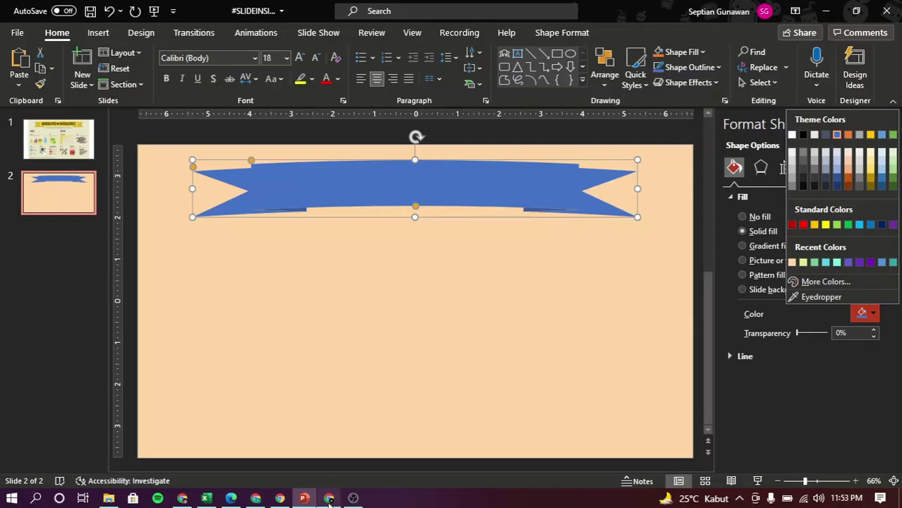
{"action": "mouse_move", "coordinate": [329, 498]}
{"action": "left_click", "coordinate": [344, 412]}
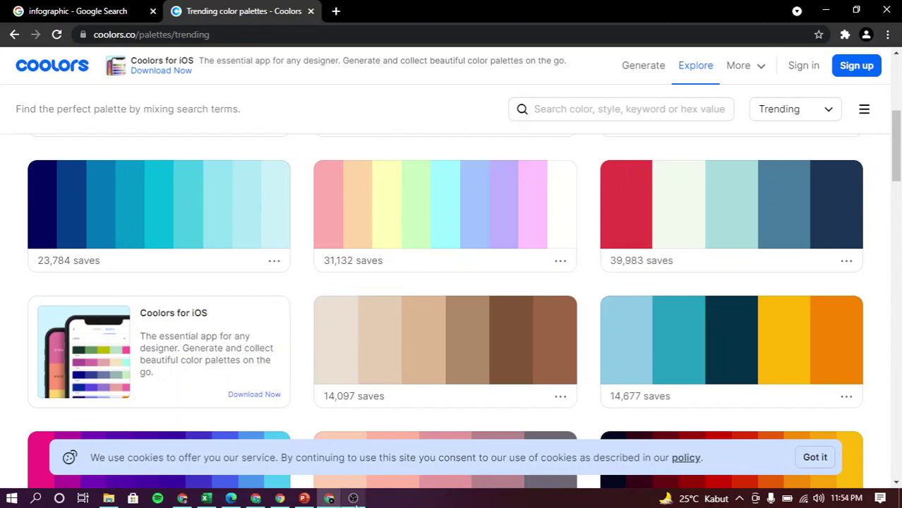
{"action": "mouse_move", "coordinate": [355, 498]}
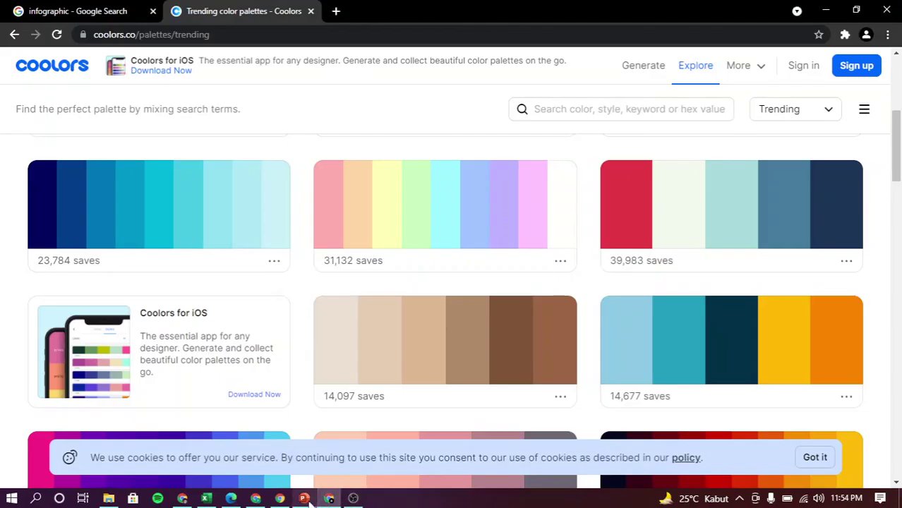
{"action": "left_click", "coordinate": [308, 502]}
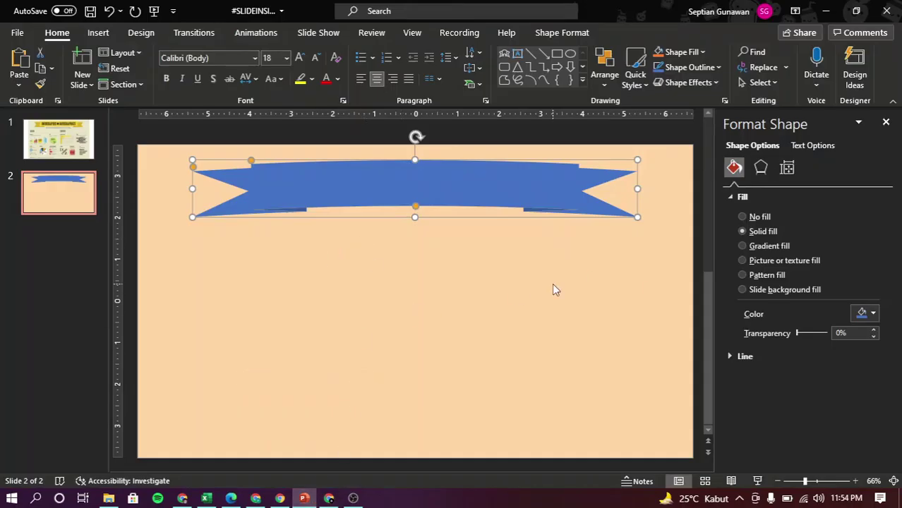
- Try a light green theme fill on the ribbon and replace it with the standard yellow
{"action": "left_click", "coordinate": [868, 313]}
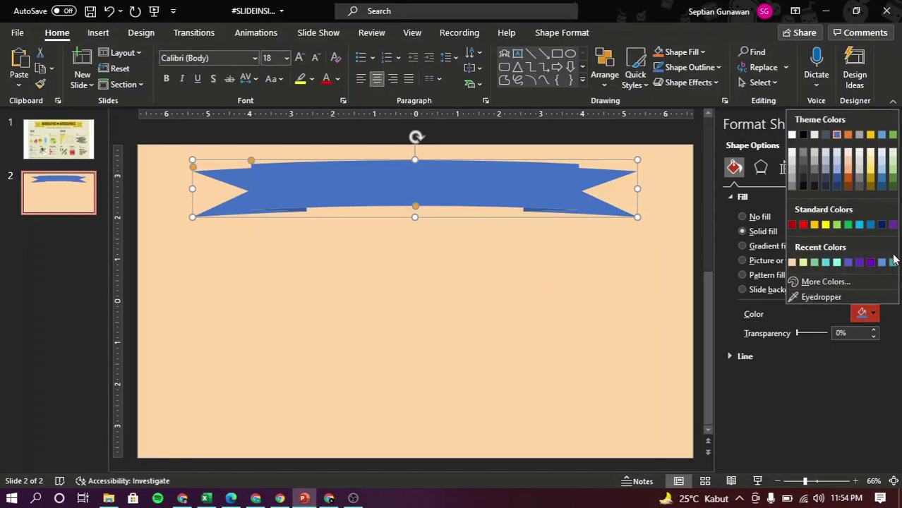
{"action": "left_click", "coordinate": [894, 175]}
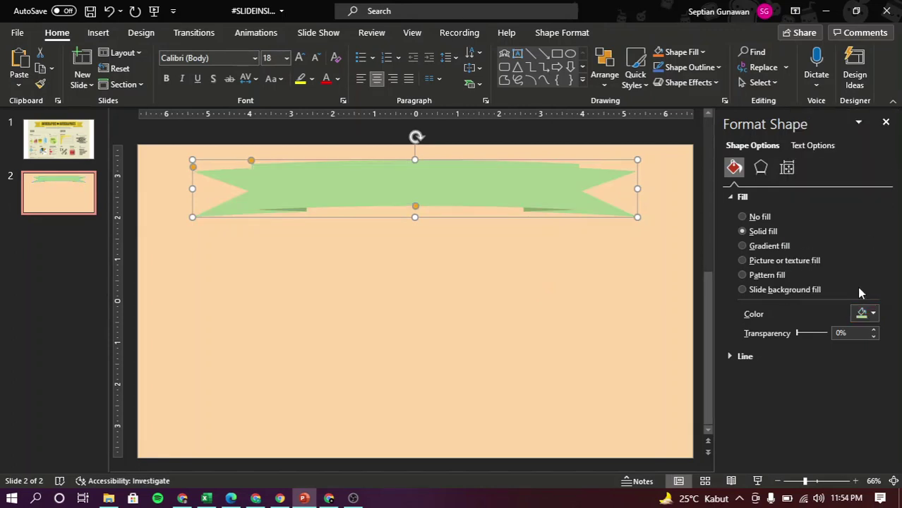
{"action": "left_click", "coordinate": [869, 314]}
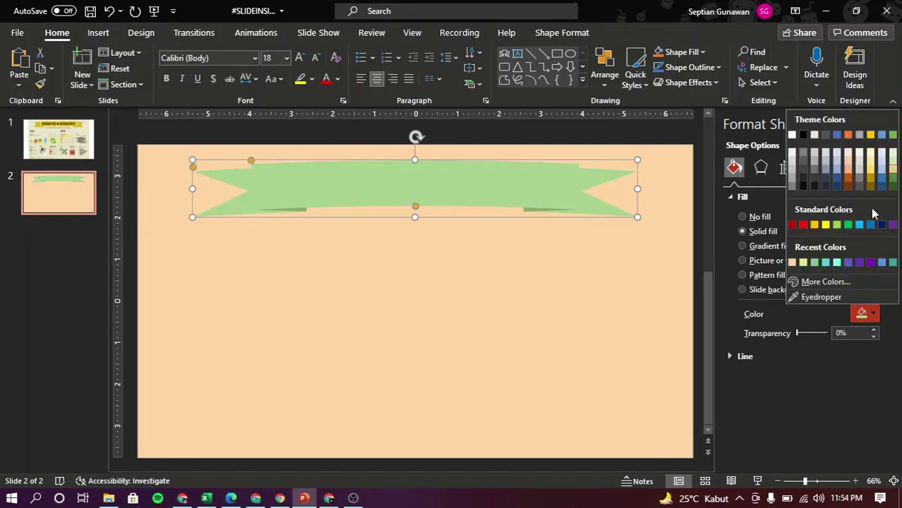
{"action": "left_click", "coordinate": [825, 225]}
- Try a light grey background on slide 2, change it to the lightest grey shade of white, and compare it with the reference on slide 1
{"action": "left_click", "coordinate": [67, 139]}
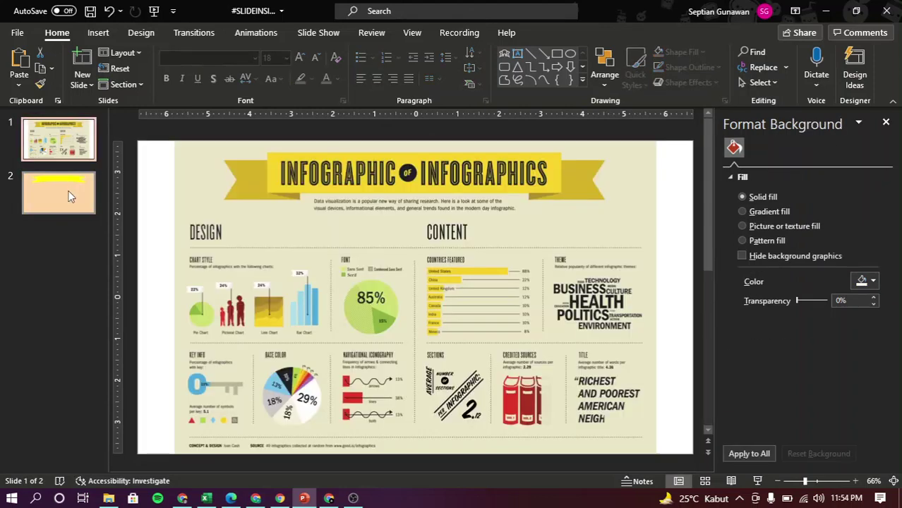
{"action": "left_click", "coordinate": [68, 197]}
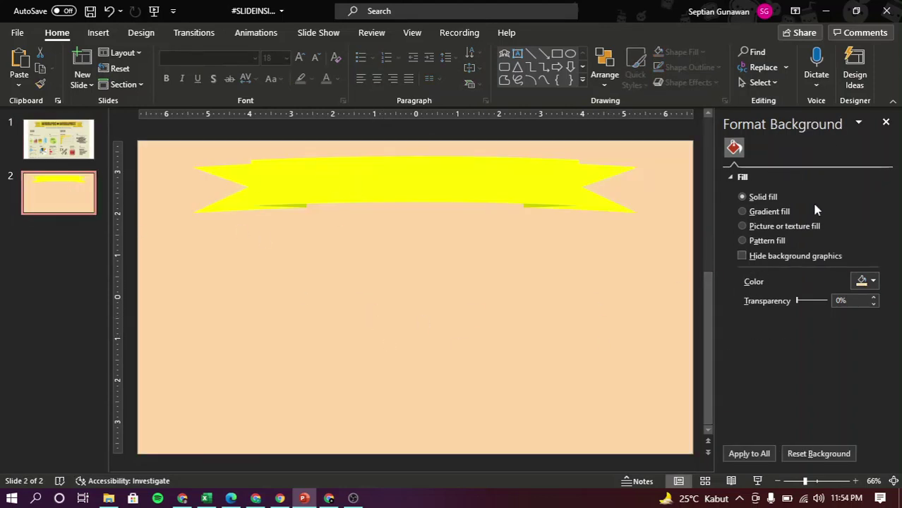
{"action": "left_click", "coordinate": [873, 281]}
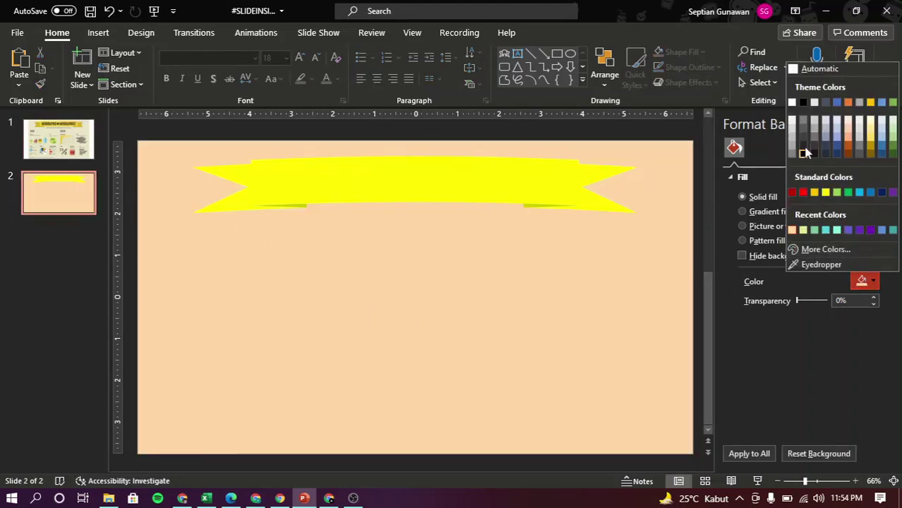
{"action": "left_click", "coordinate": [793, 124]}
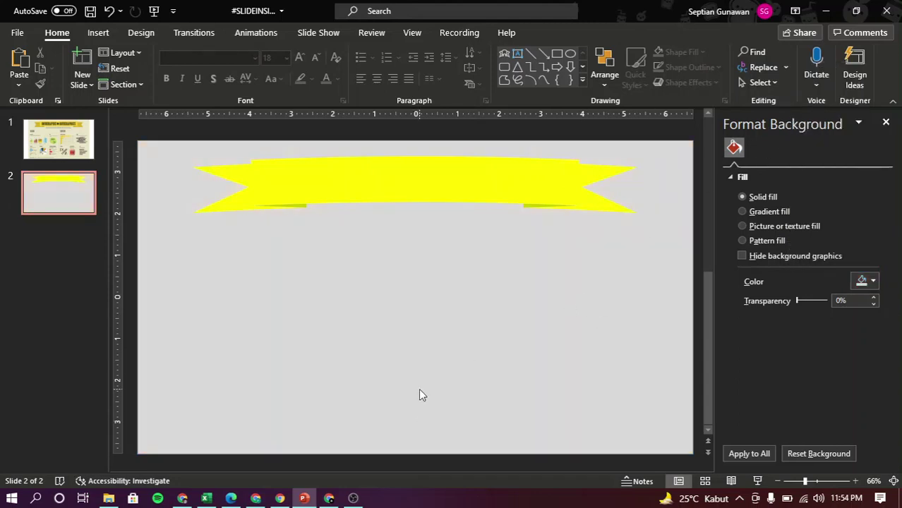
{"action": "left_click", "coordinate": [861, 282]}
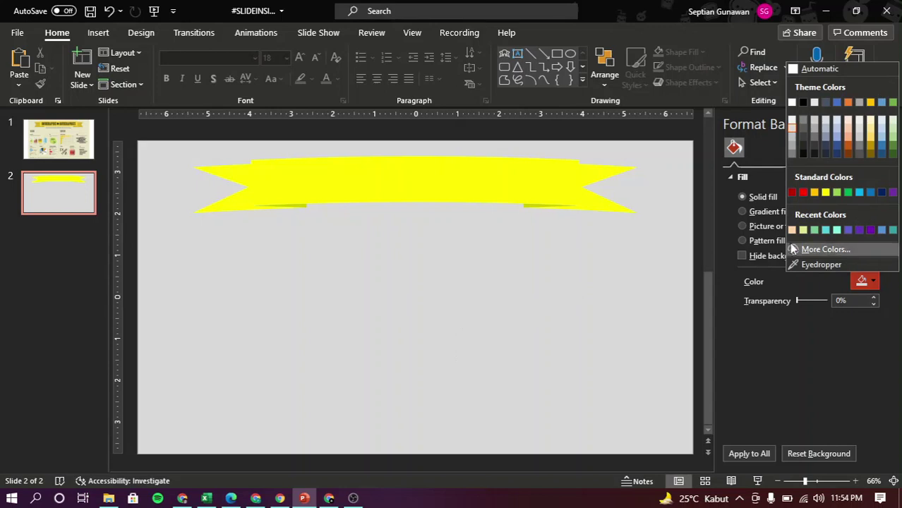
{"action": "left_click", "coordinate": [415, 367]}
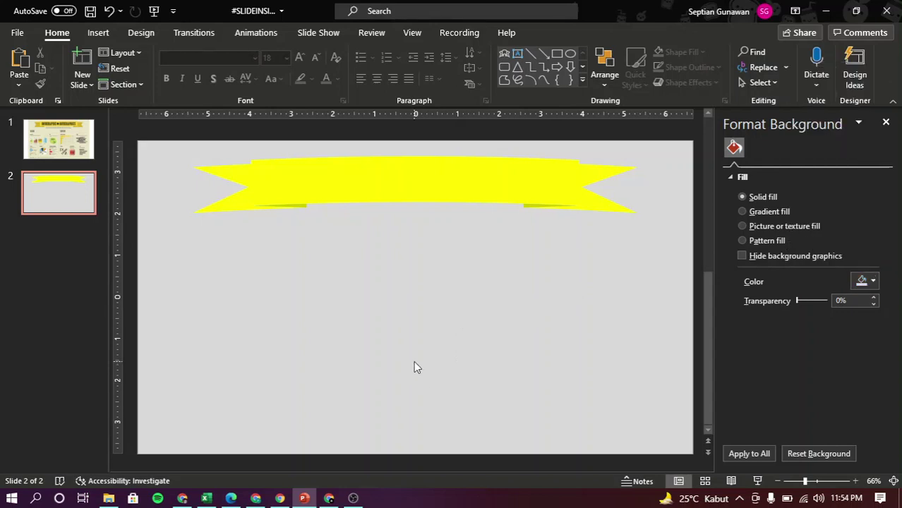
{"action": "left_click", "coordinate": [865, 282]}
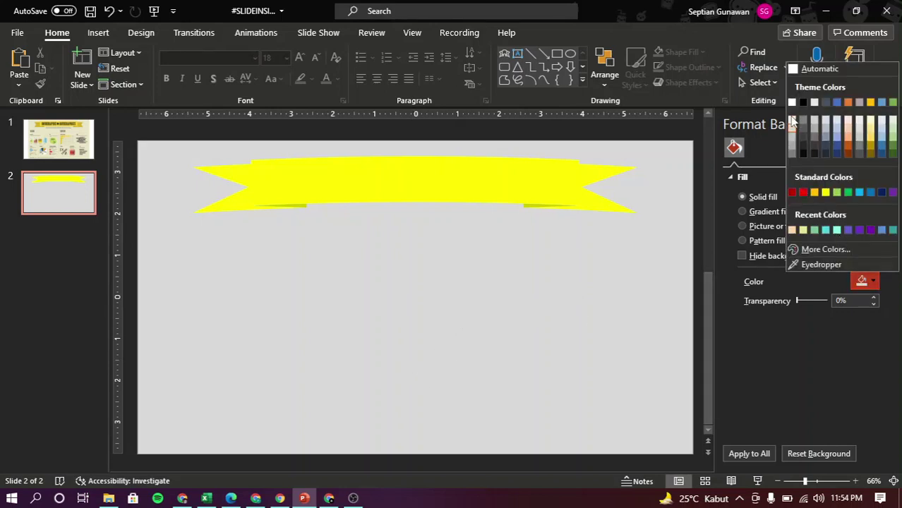
{"action": "left_click", "coordinate": [792, 114]}
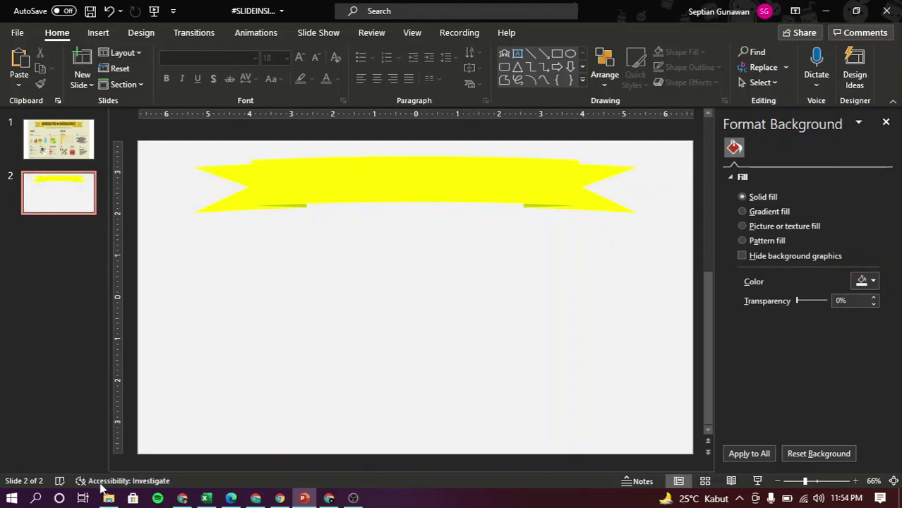
{"action": "left_click", "coordinate": [73, 150]}
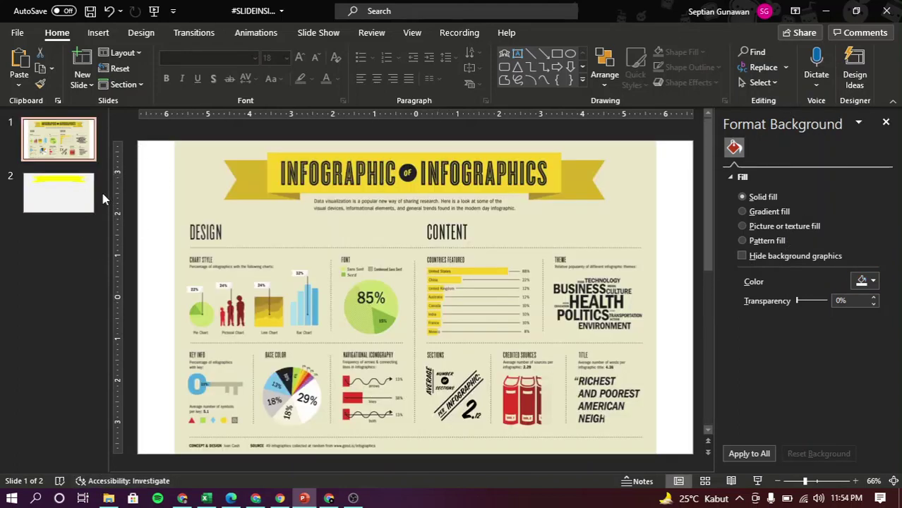
{"action": "left_click", "coordinate": [38, 204]}
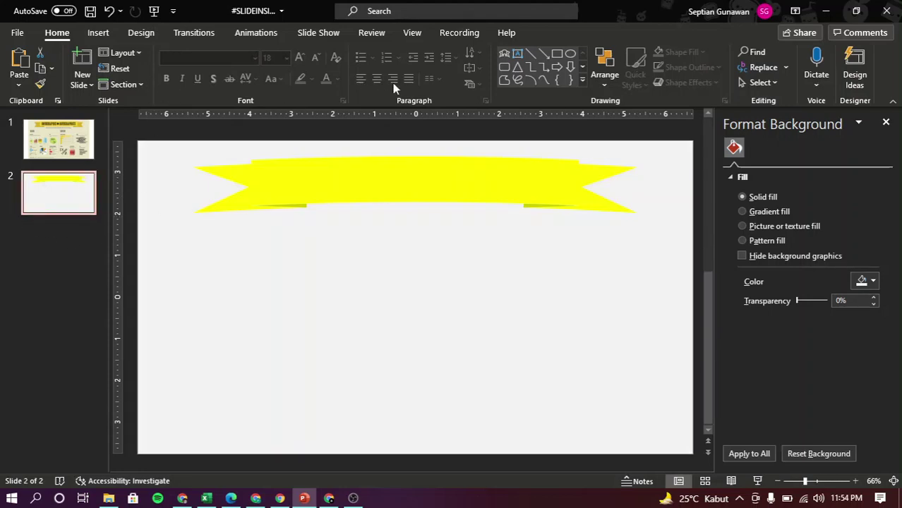
- Apply the centred outer shadow preset to the yellow ribbon on slide 2
{"action": "left_click", "coordinate": [458, 163]}
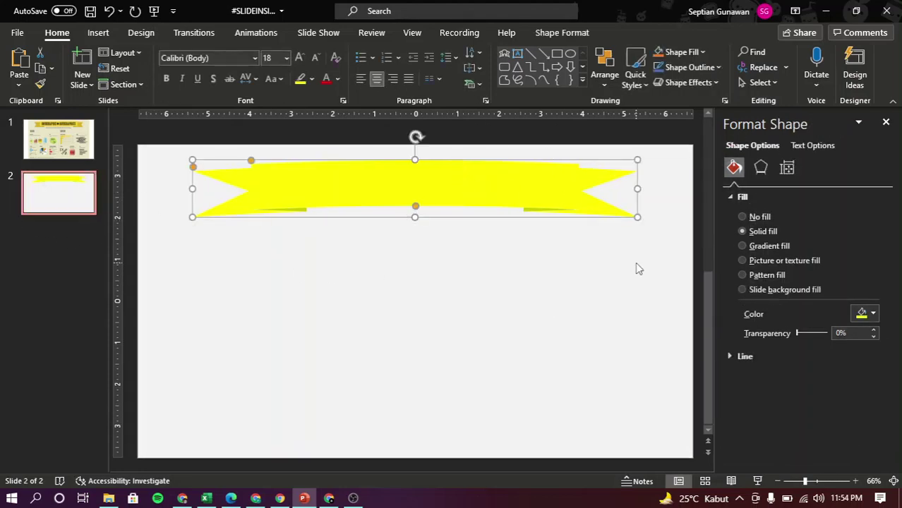
{"action": "left_click", "coordinate": [760, 168]}
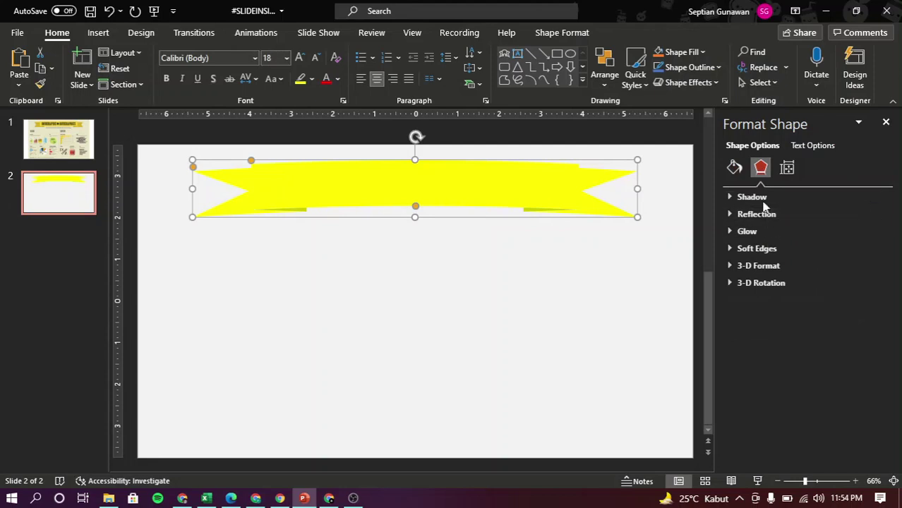
{"action": "left_click", "coordinate": [752, 198]}
{"action": "left_click", "coordinate": [865, 215]}
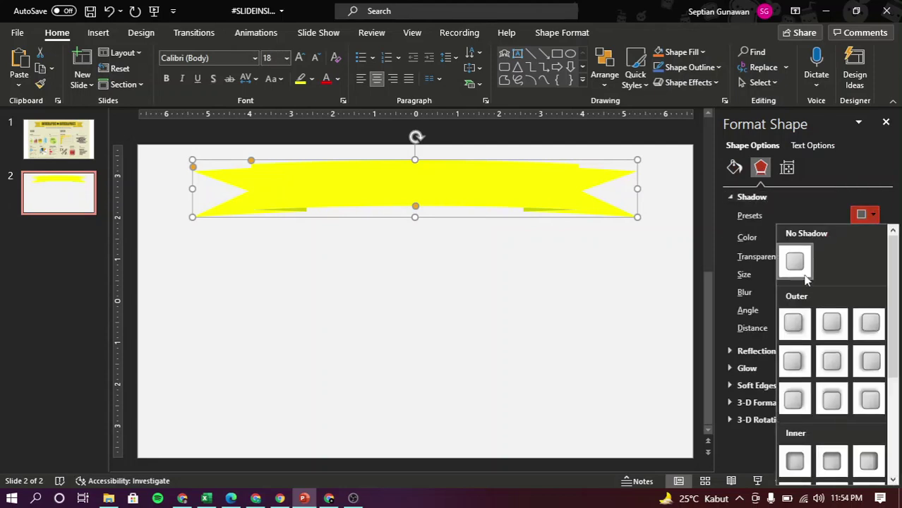
{"action": "left_click", "coordinate": [820, 361]}
{"action": "left_click", "coordinate": [519, 316]}
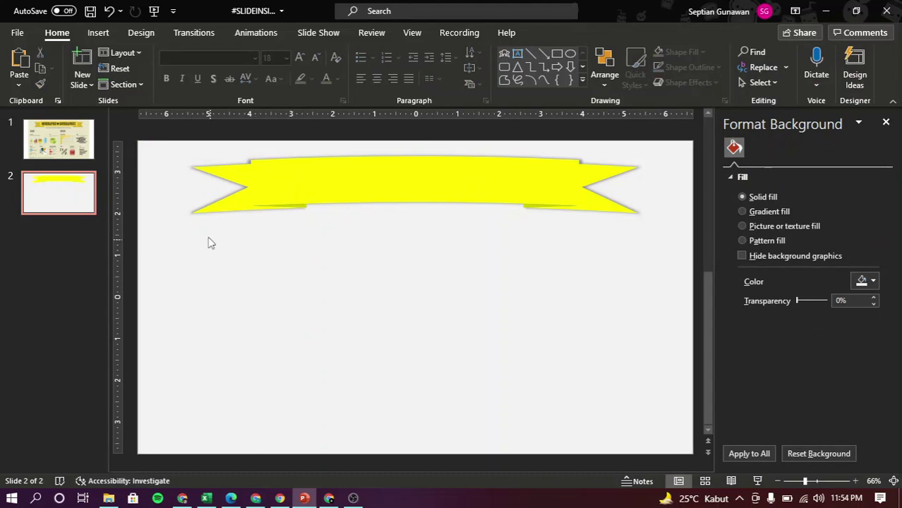
- Add a text box reading POWERPOINT and place it on the left half of the ribbon
{"action": "left_click", "coordinate": [517, 54]}
{"action": "left_click", "coordinate": [271, 283]}
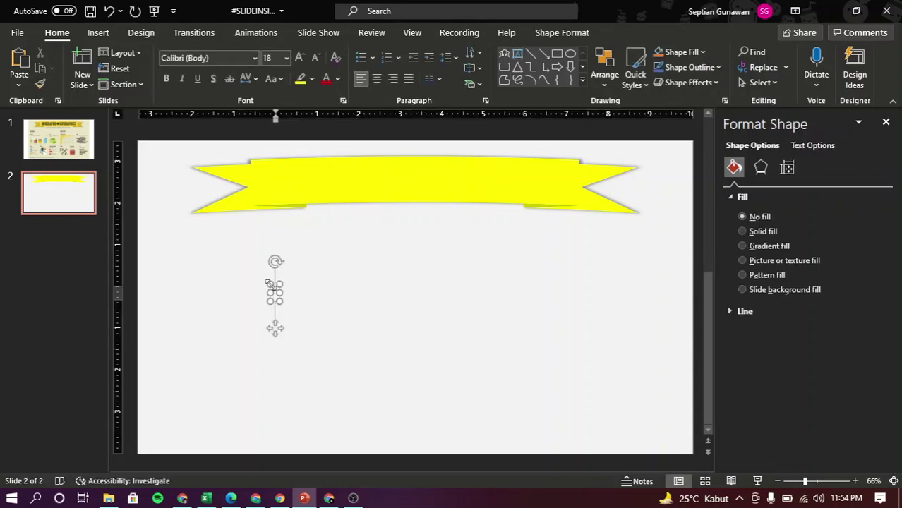
{"action": "type", "text": "POWERPOINT"}
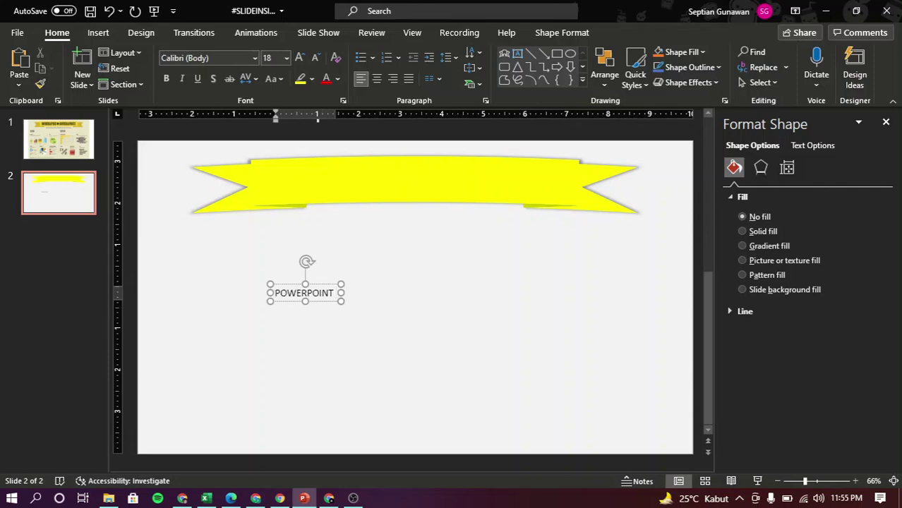
{"action": "left_click_drag", "start_coordinate": [320, 286], "coordinate": [341, 173]}
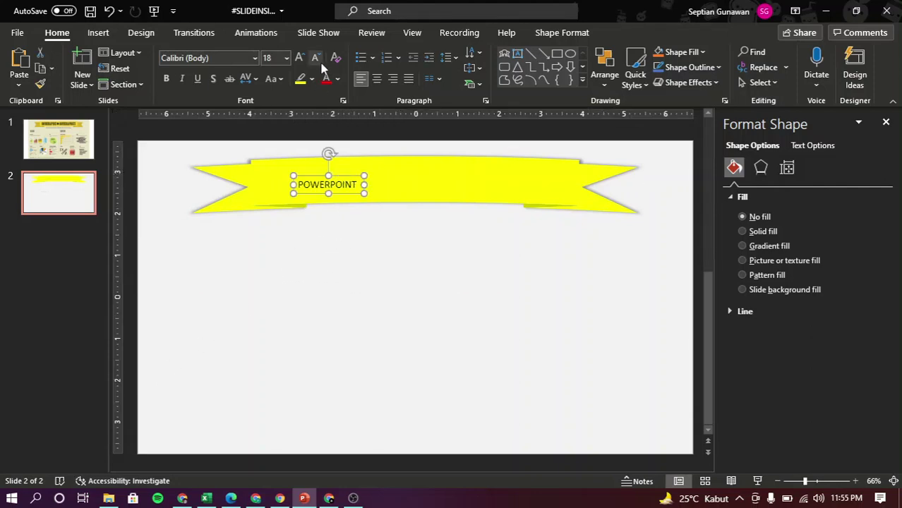
- Enlarge the POWERPOINT text to 28 pt, align it vertically to the middle, and move it slightly up and left on the ribbon
{"action": "left_click", "coordinate": [300, 59]}
{"action": "left_click", "coordinate": [300, 59]}
{"action": "left_click", "coordinate": [300, 58]}
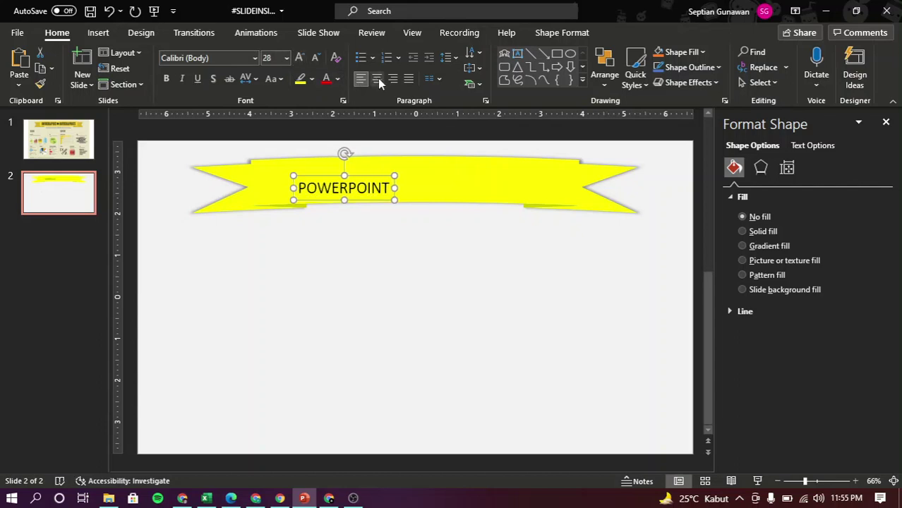
{"action": "left_click", "coordinate": [473, 68]}
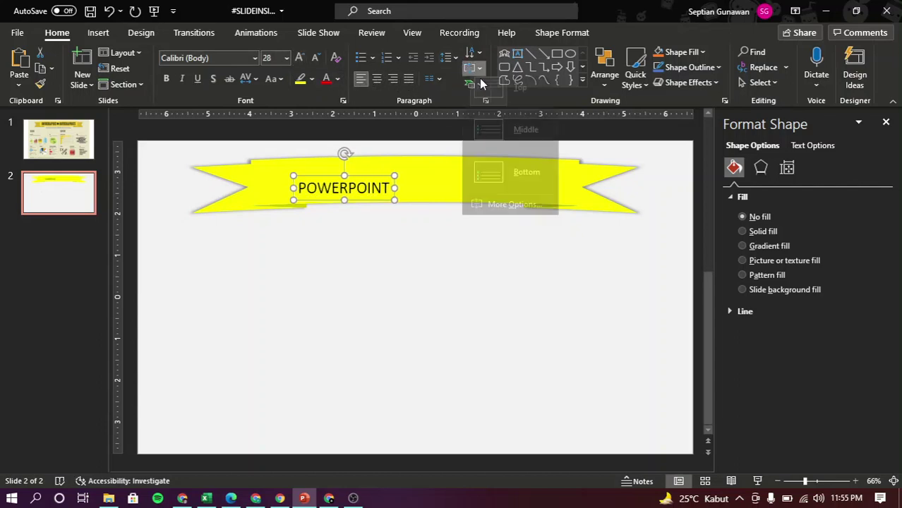
{"action": "left_click", "coordinate": [485, 141]}
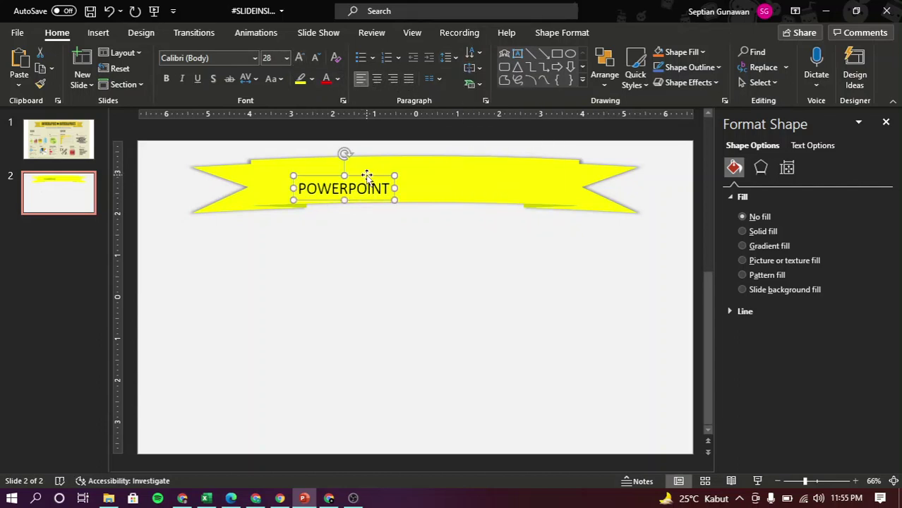
{"action": "left_click_drag", "start_coordinate": [366, 175], "coordinate": [351, 166]}
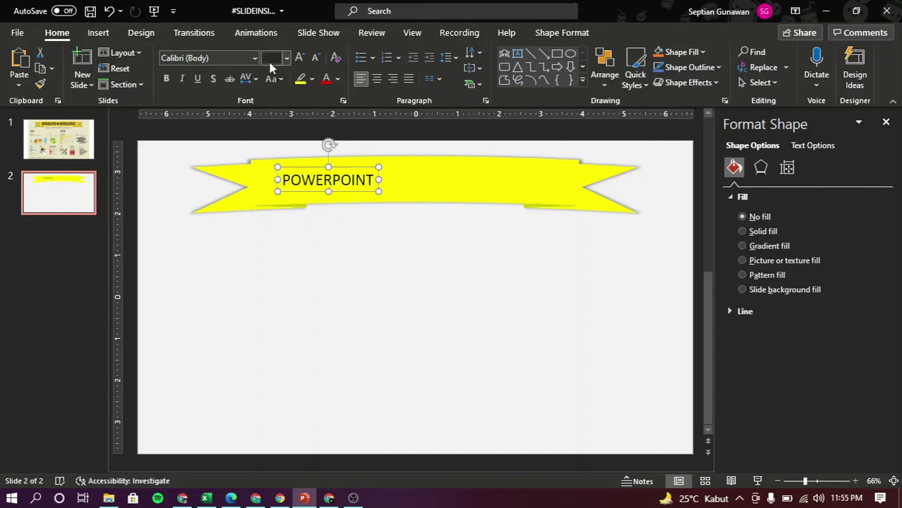
- Set the POWERPOINT text in bold Open Sans at 36 pt
{"action": "left_click", "coordinate": [240, 59]}
{"action": "type", "text": "Open Sans"}
{"action": "key", "text": "Return"}
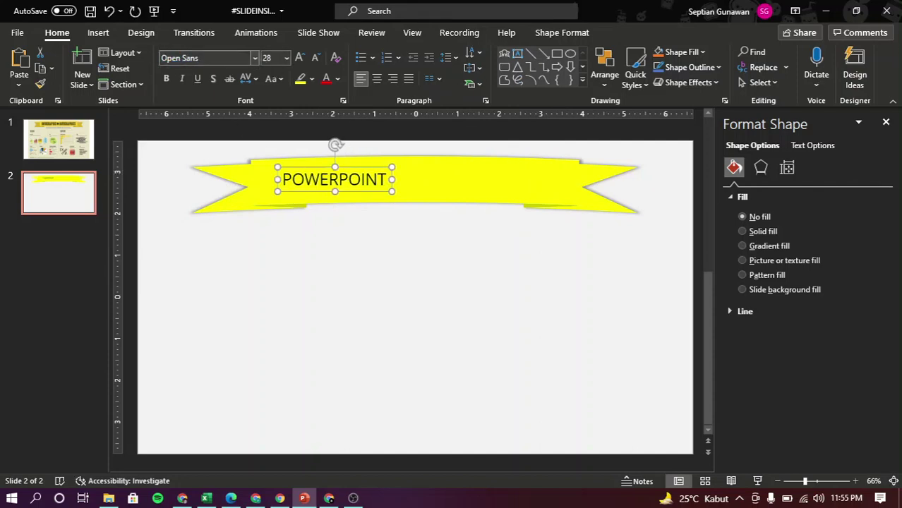
{"action": "left_click", "coordinate": [299, 57]}
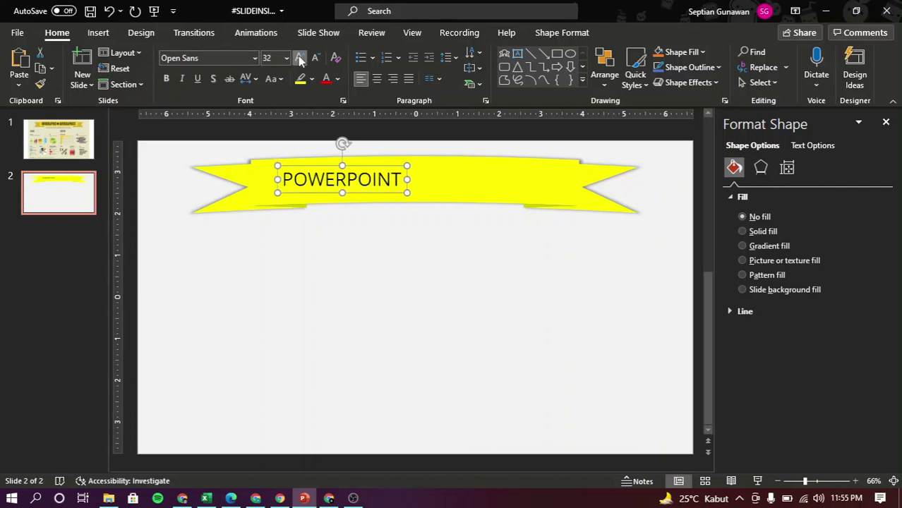
{"action": "left_click", "coordinate": [299, 57]}
{"action": "left_click", "coordinate": [166, 79]}
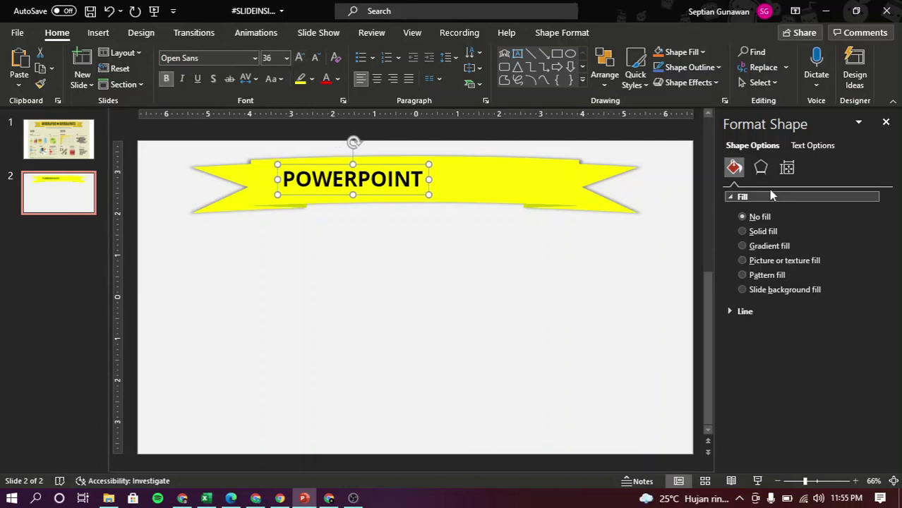
- Check the reference title on slide 1, then shift the POWERPOINT text slightly left on slide 2's ribbon
{"action": "left_click", "coordinate": [91, 149]}
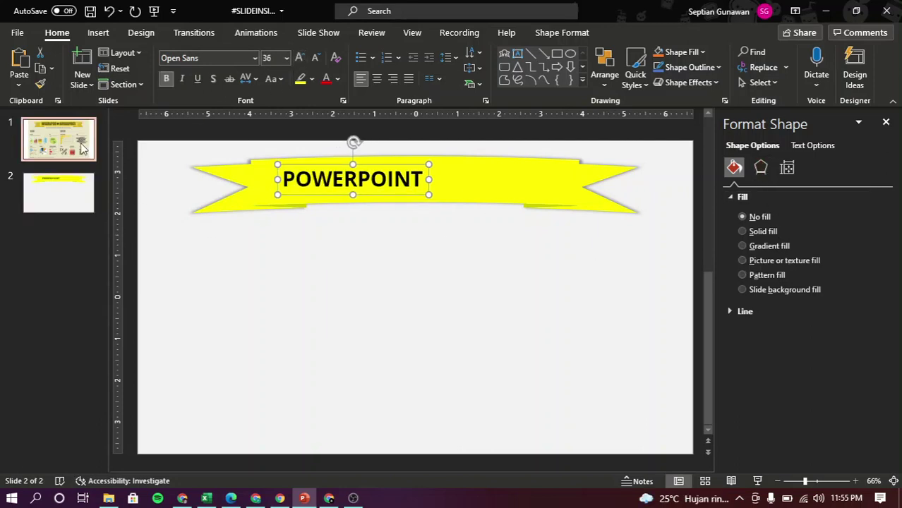
{"action": "left_click", "coordinate": [84, 201]}
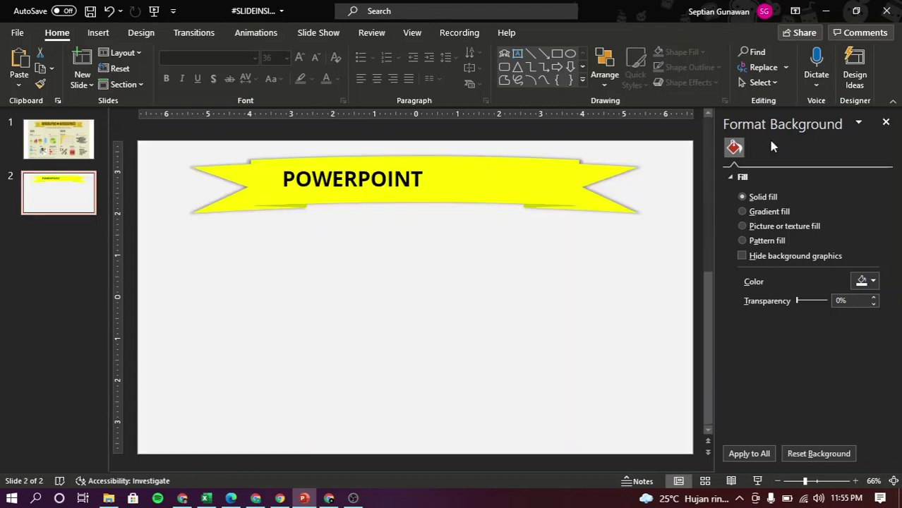
{"action": "left_click", "coordinate": [320, 180]}
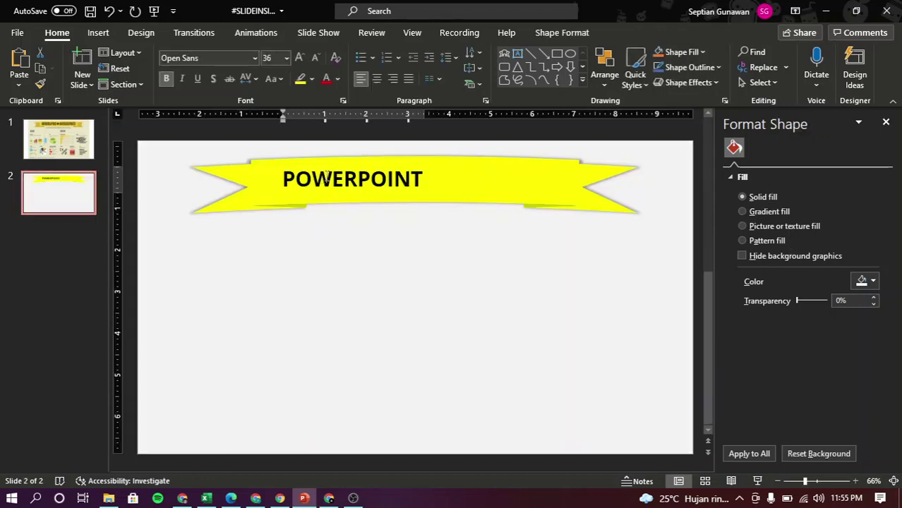
{"action": "left_click_drag", "start_coordinate": [319, 165], "coordinate": [314, 166]}
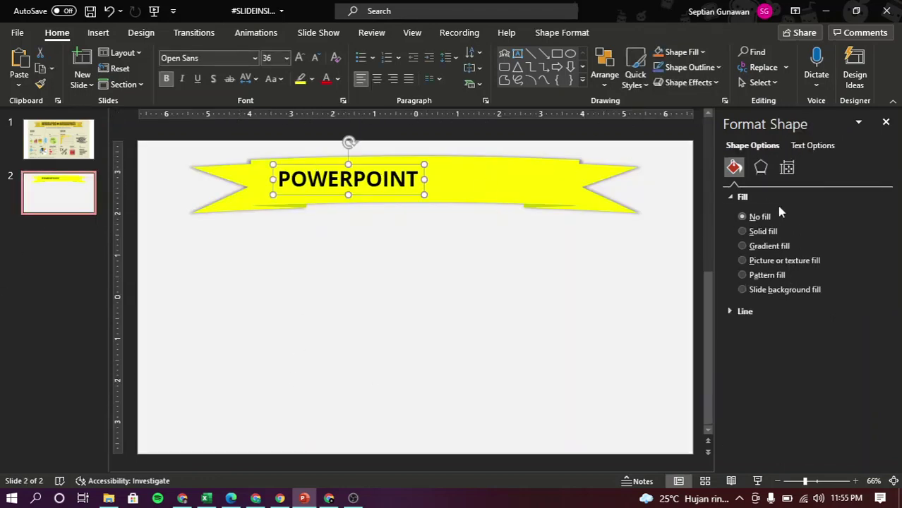
- Give the POWERPOINT text a solid black text outline
{"action": "left_click", "coordinate": [808, 146]}
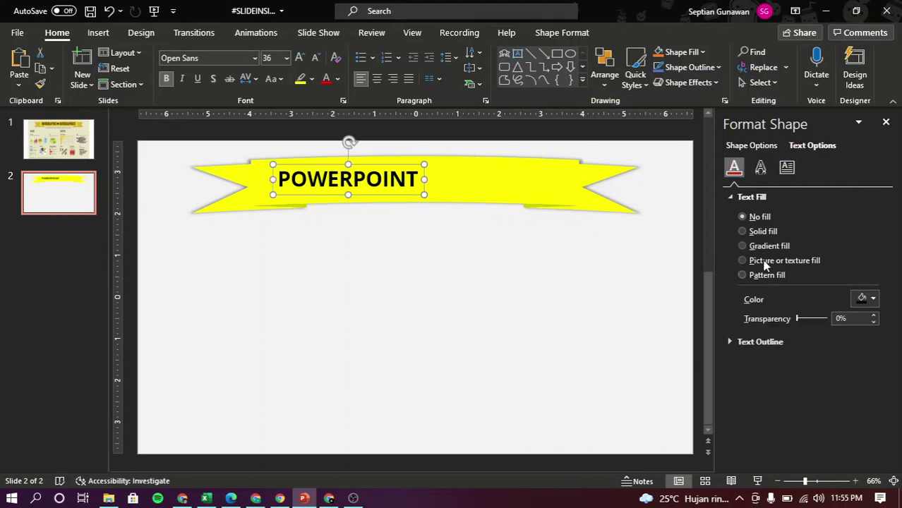
{"action": "left_click", "coordinate": [749, 342]}
{"action": "left_click", "coordinate": [753, 378]}
{"action": "left_click", "coordinate": [862, 415]}
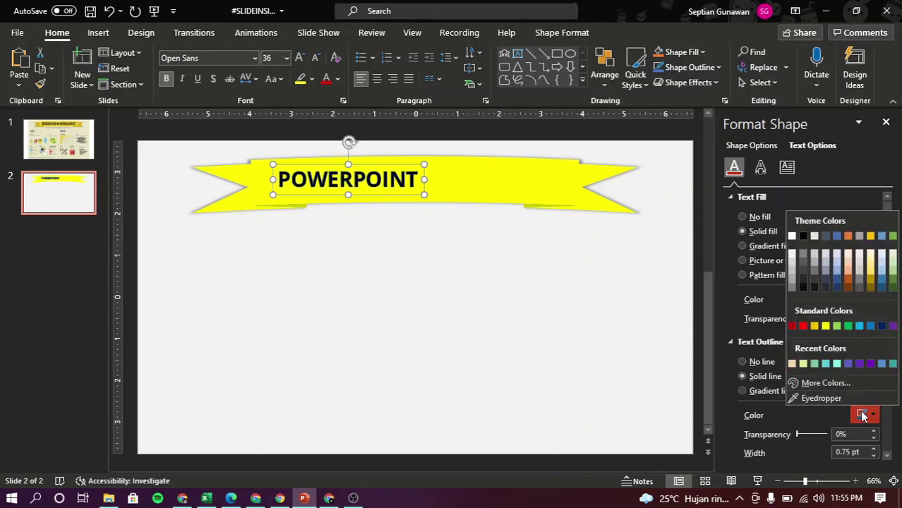
{"action": "left_click", "coordinate": [803, 236]}
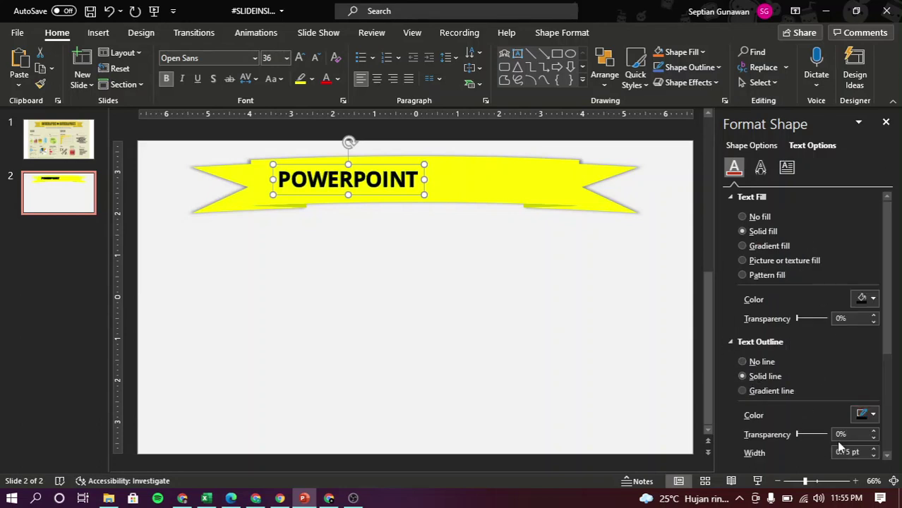
- Remove the POWERPOINT text's fill and set its outline width to 4 pt
{"action": "left_click", "coordinate": [748, 221]}
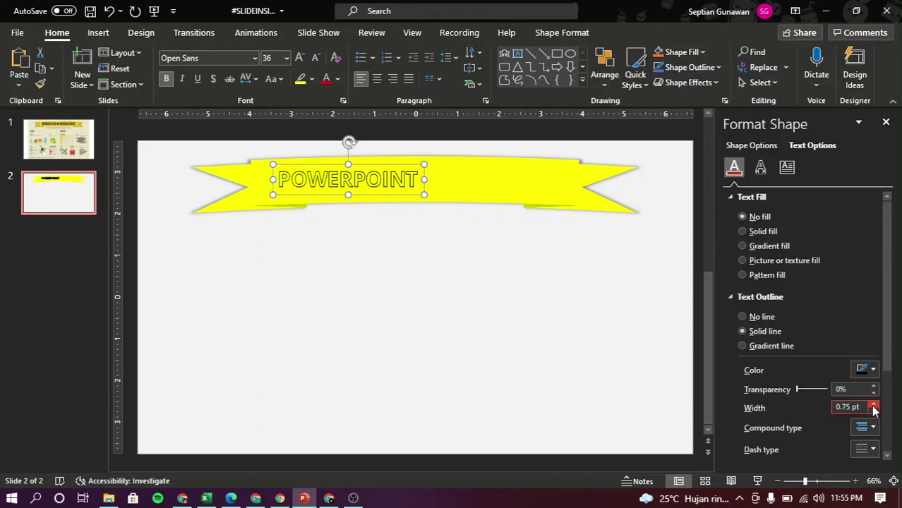
{"action": "left_click", "coordinate": [874, 406]}
{"action": "left_click", "coordinate": [874, 406]}
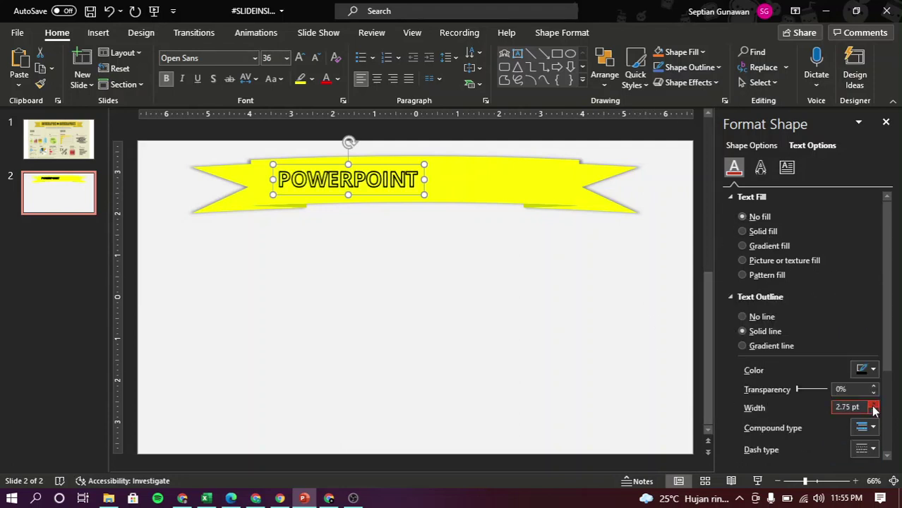
{"action": "left_click", "coordinate": [873, 407]}
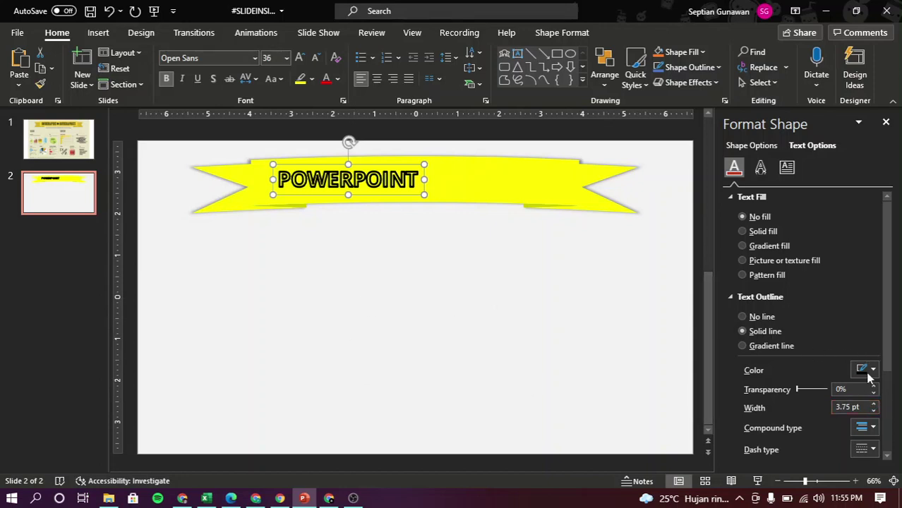
{"action": "left_click", "coordinate": [874, 404]}
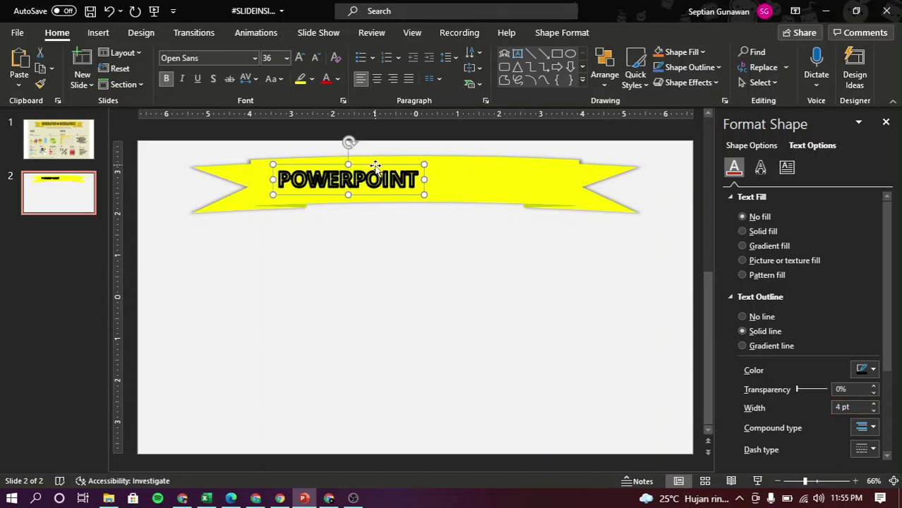
- Move the POWERPOINT text to the left end of the ribbon's centre panel, slightly lower, and check it against slide 1
{"action": "left_click_drag", "start_coordinate": [372, 165], "coordinate": [358, 167]}
{"action": "key", "text": "Down"}
{"action": "key", "text": "Down"}
{"action": "key", "text": "Down"}
{"action": "key", "text": "Down"}
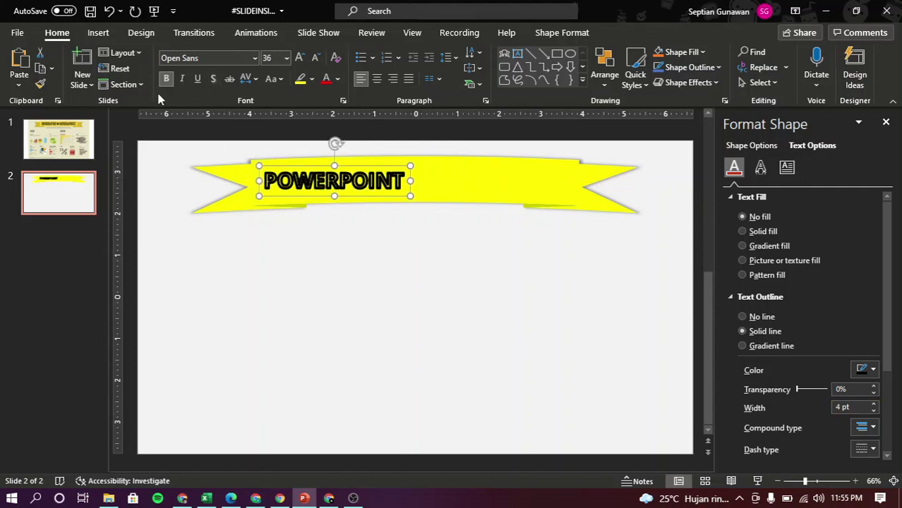
{"action": "left_click_drag", "start_coordinate": [359, 170], "coordinate": [356, 167]}
{"action": "left_click", "coordinate": [59, 139]}
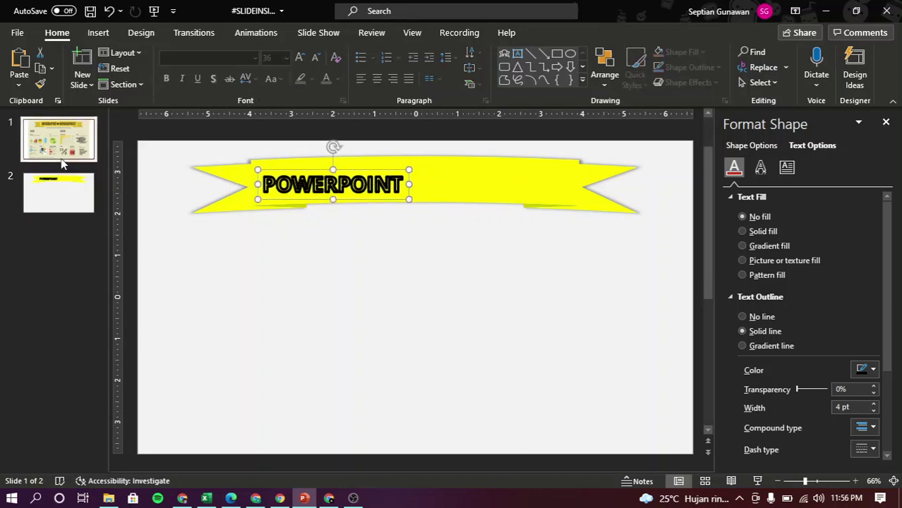
{"action": "left_click", "coordinate": [58, 192]}
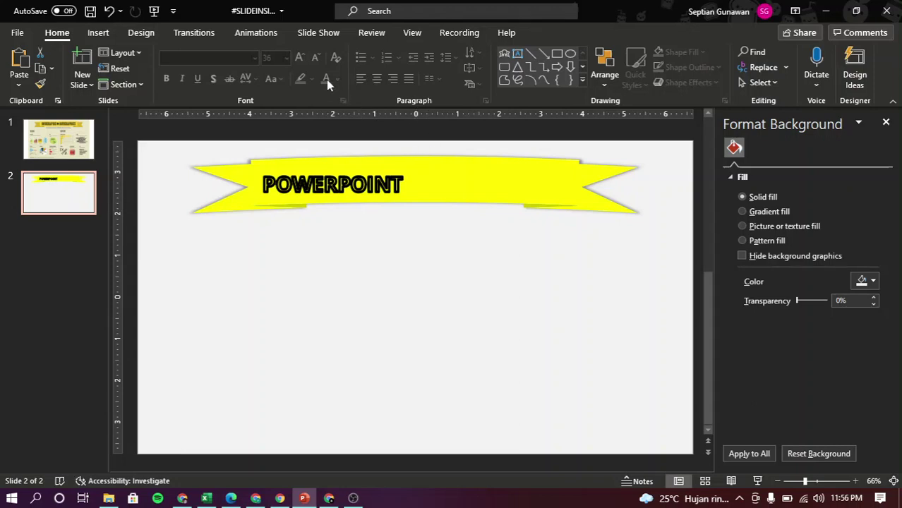
- Add a text box reading OF in the empty area below the ribbon and tilt it counterclockwise
{"action": "left_click", "coordinate": [511, 58]}
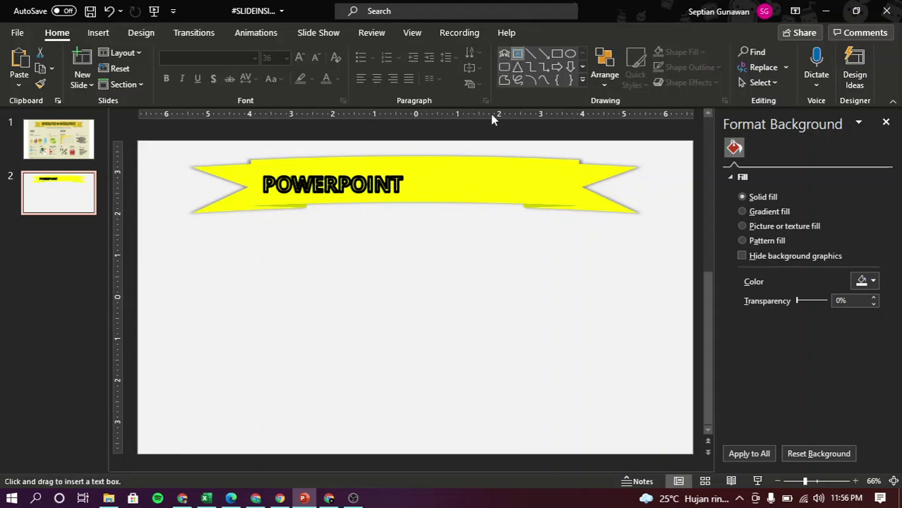
{"action": "left_click", "coordinate": [354, 303]}
{"action": "type", "text": "of"}
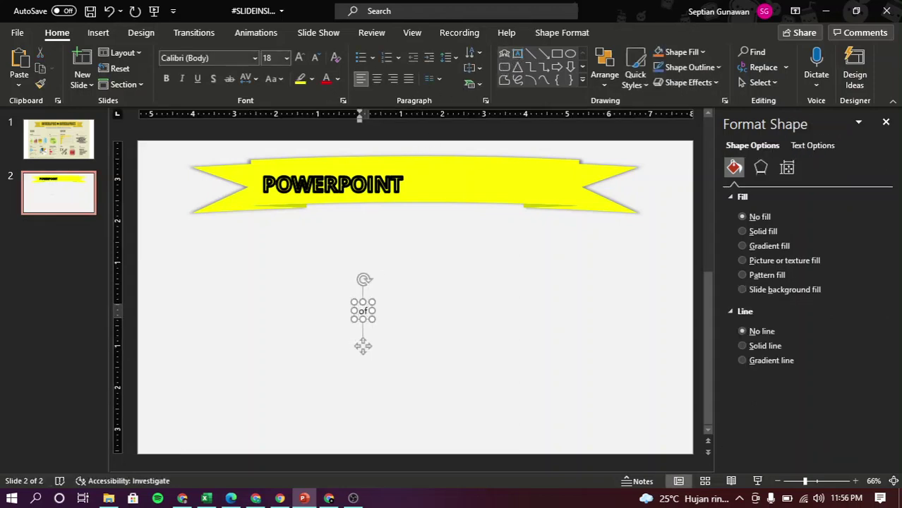
{"action": "key", "text": "BackSpace"}
{"action": "key", "text": "BackSpace"}
{"action": "type", "text": "OF"}
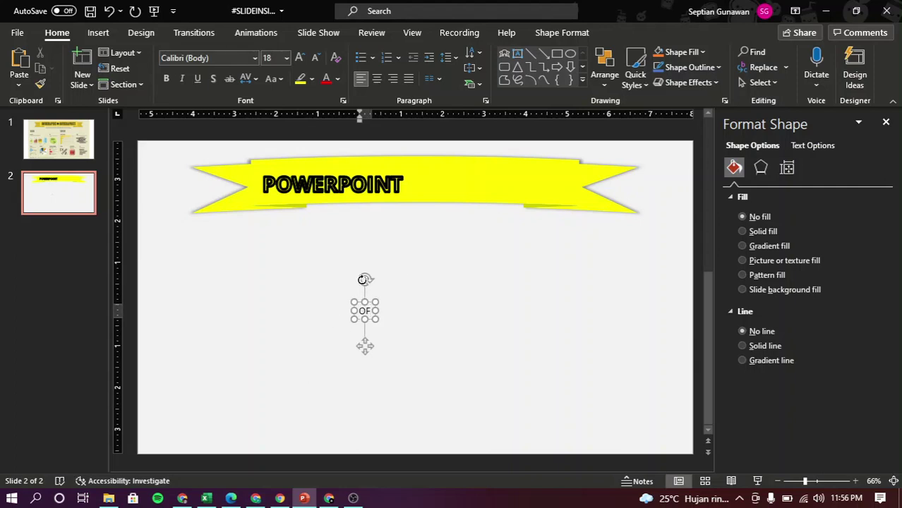
{"action": "left_click_drag", "start_coordinate": [364, 277], "coordinate": [346, 285]}
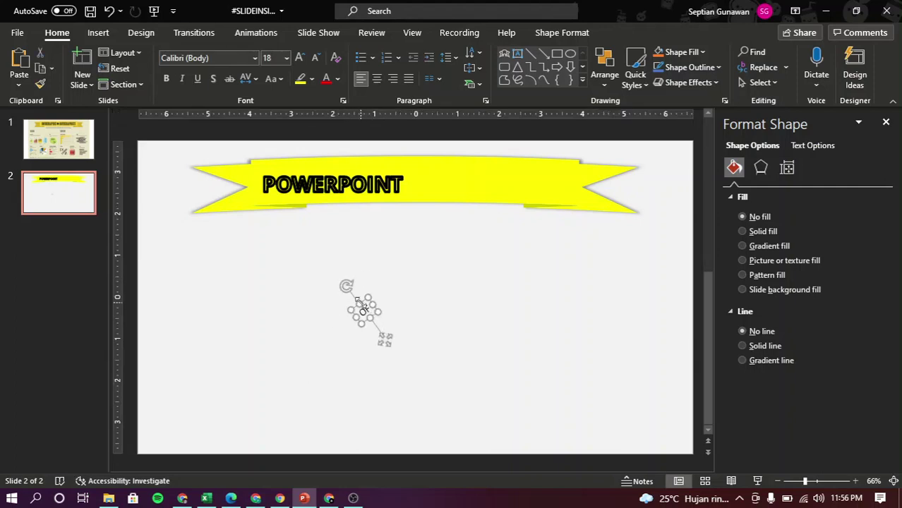
{"action": "left_click", "coordinate": [393, 294]}
- Set the font of the tilted OF text to Open Sans
{"action": "left_click", "coordinate": [367, 307]}
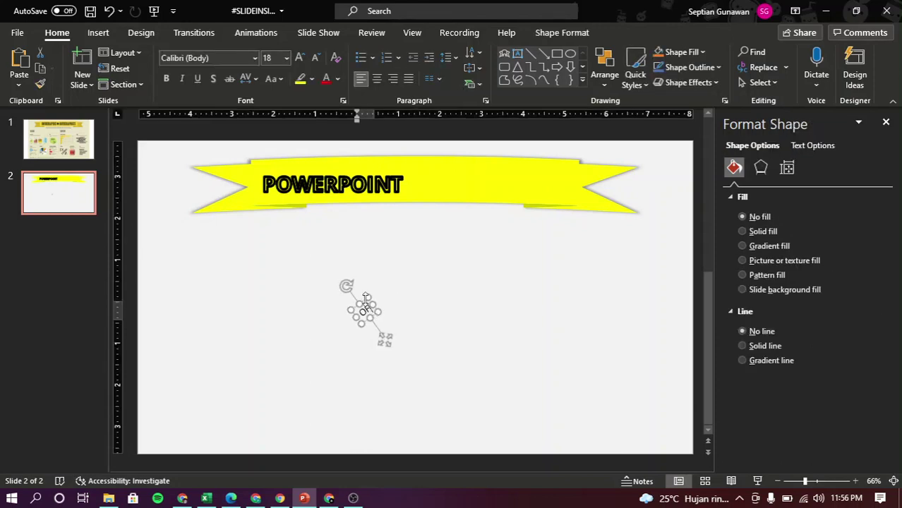
{"action": "left_click", "coordinate": [366, 299]}
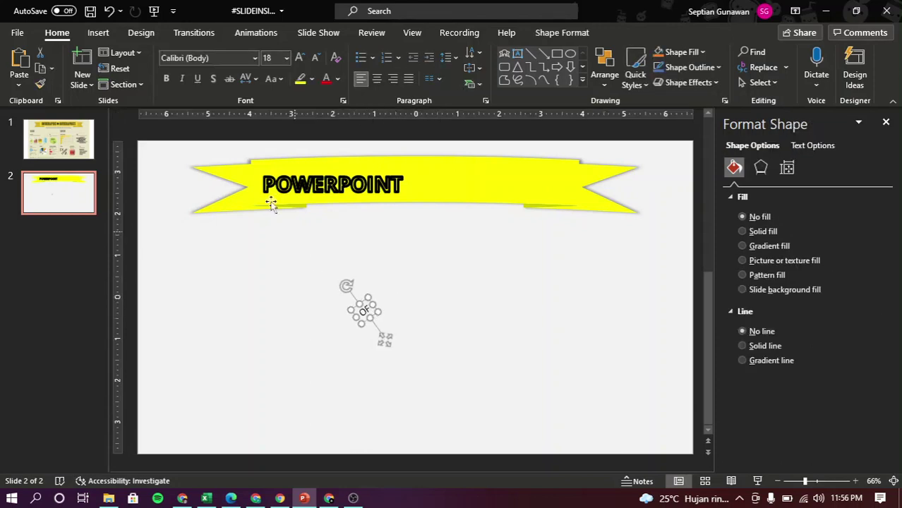
{"action": "left_click", "coordinate": [209, 59]}
{"action": "type", "text": "Open Sans"}
{"action": "key", "text": "Return"}
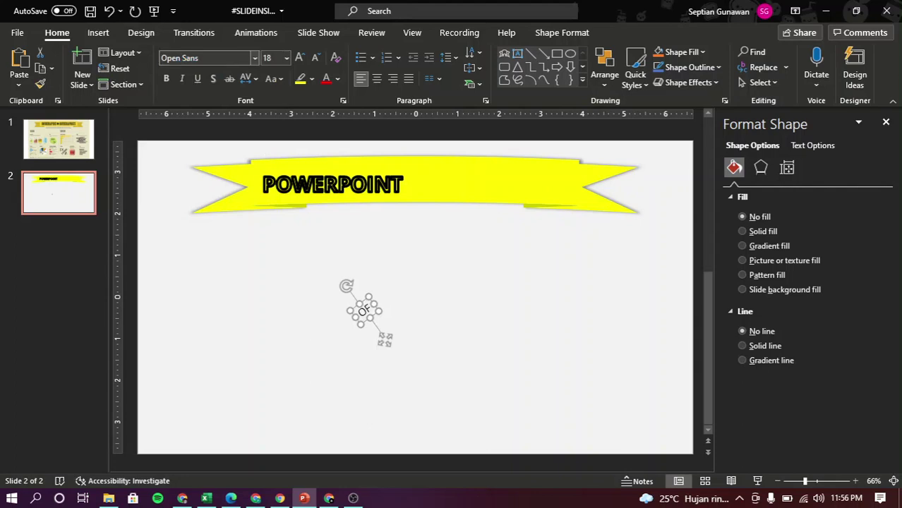
- Make the tilted OF text bold at 24 pt and place it on the ribbon just after the word POWERPOINT
{"action": "left_click", "coordinate": [300, 60]}
{"action": "left_click", "coordinate": [300, 60]}
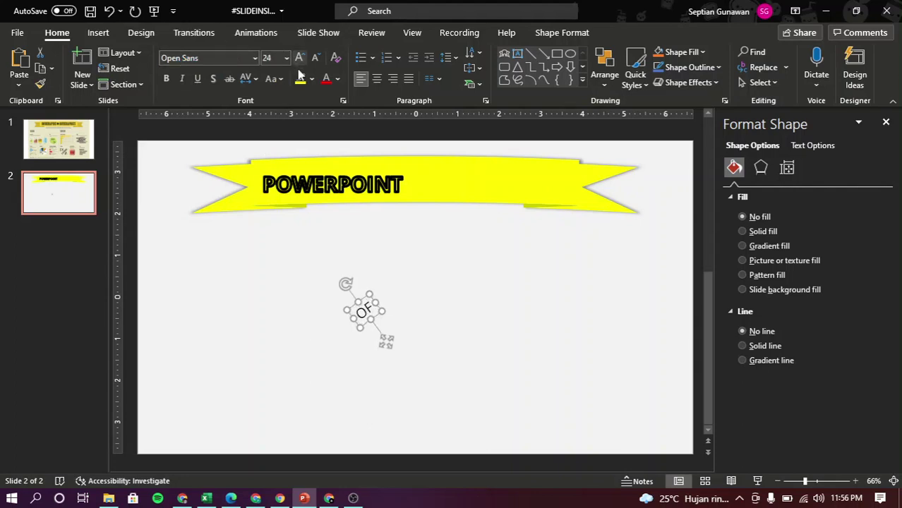
{"action": "left_click", "coordinate": [168, 81]}
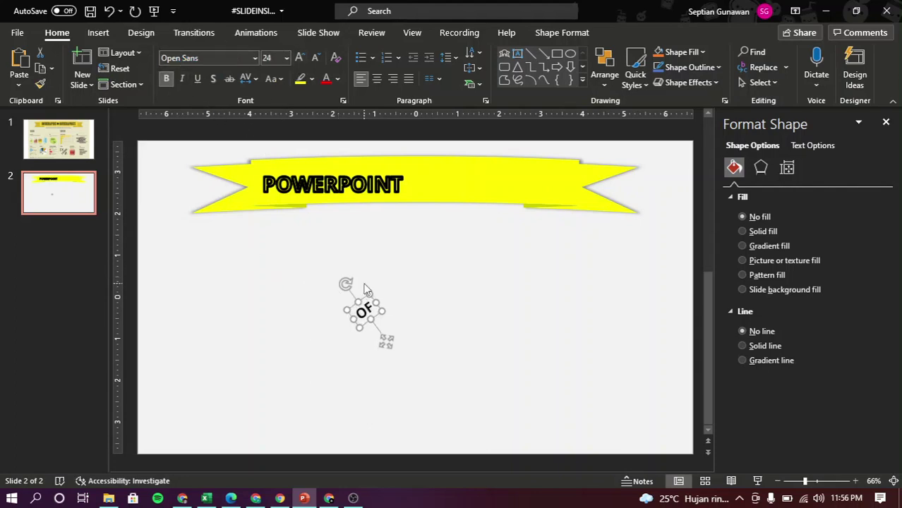
{"action": "left_click_drag", "start_coordinate": [362, 306], "coordinate": [411, 168]}
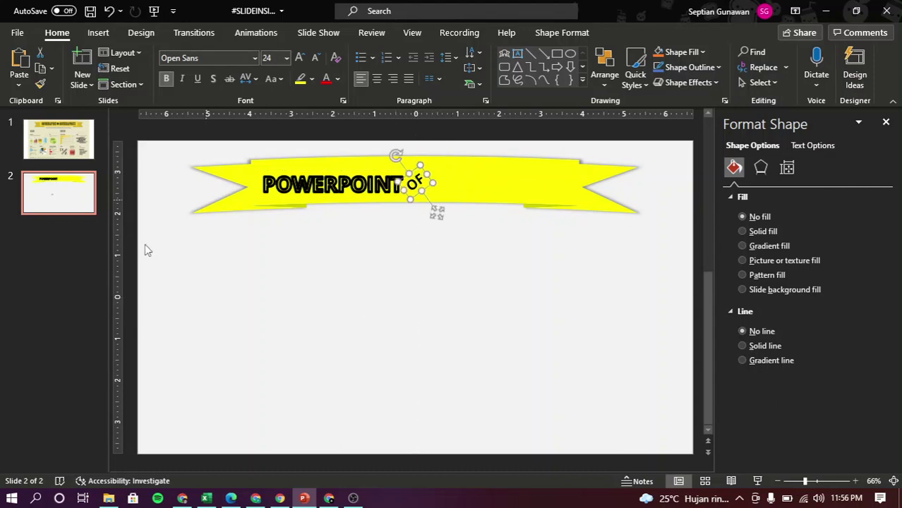
- Change the font color of the OF text on the ribbon to white
{"action": "left_click", "coordinate": [338, 78]}
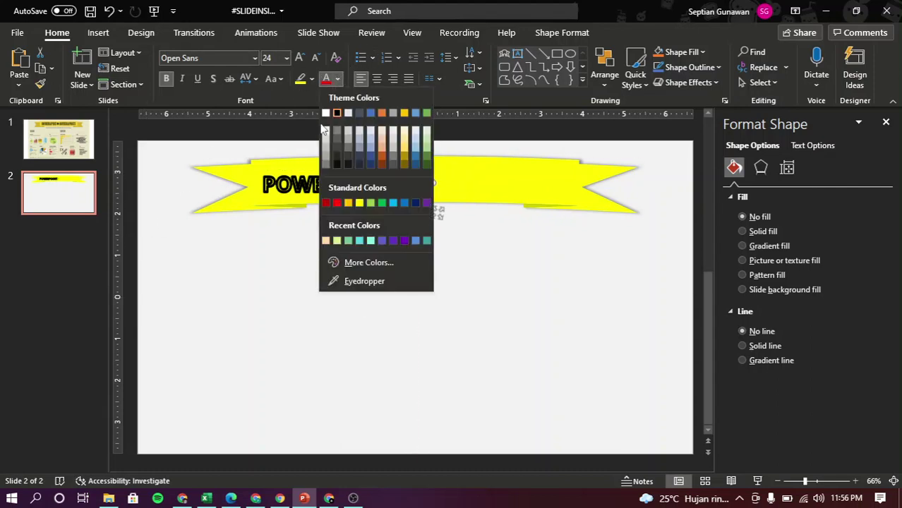
{"action": "left_click", "coordinate": [328, 116]}
{"action": "left_click", "coordinate": [384, 247]}
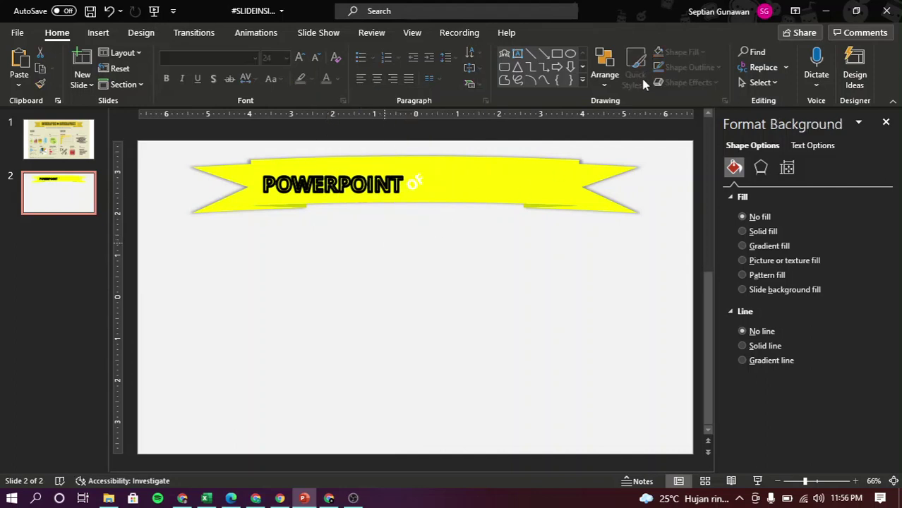
- Draw a small circle about 0.56" high in the empty area below the ribbon and set its width to 0.56"
{"action": "left_click", "coordinate": [573, 54]}
{"action": "left_click_drag", "start_coordinate": [326, 263], "coordinate": [349, 286]}
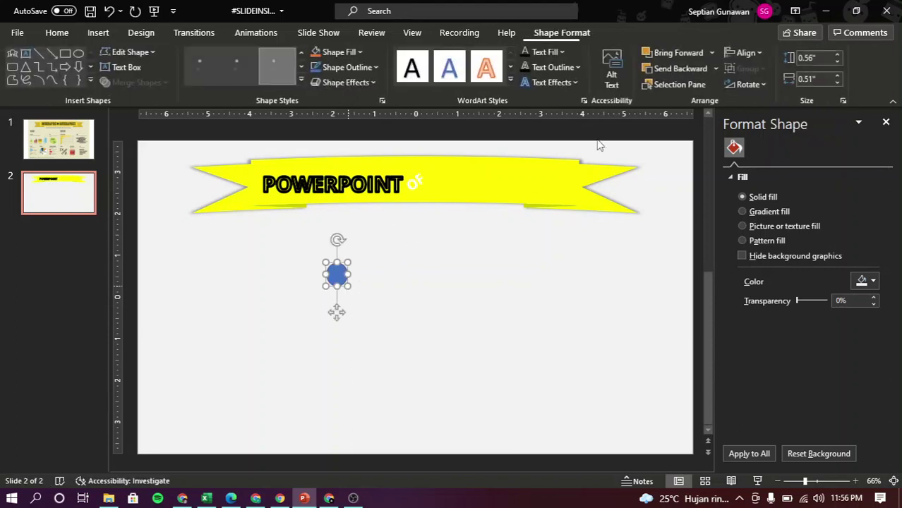
{"action": "left_click", "coordinate": [815, 78]}
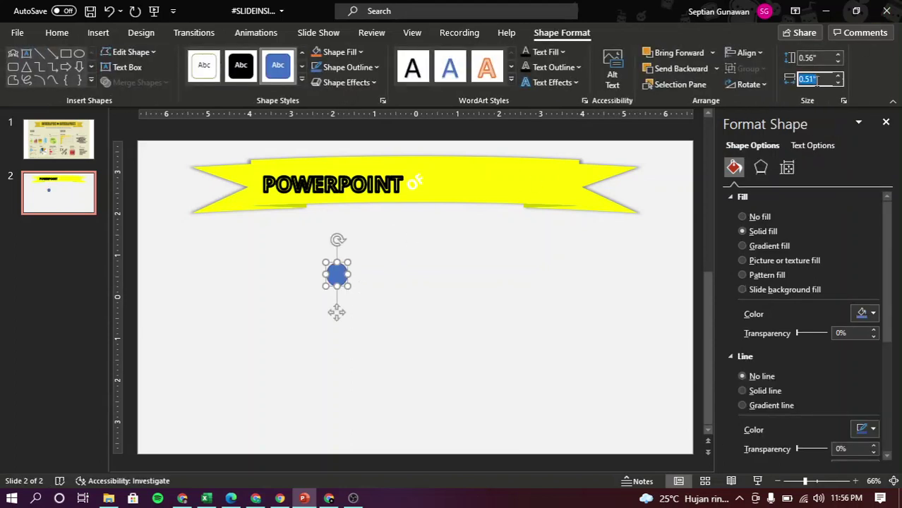
{"action": "left_click", "coordinate": [817, 79]}
{"action": "type", "text": "6"}
{"action": "key", "text": "Return"}
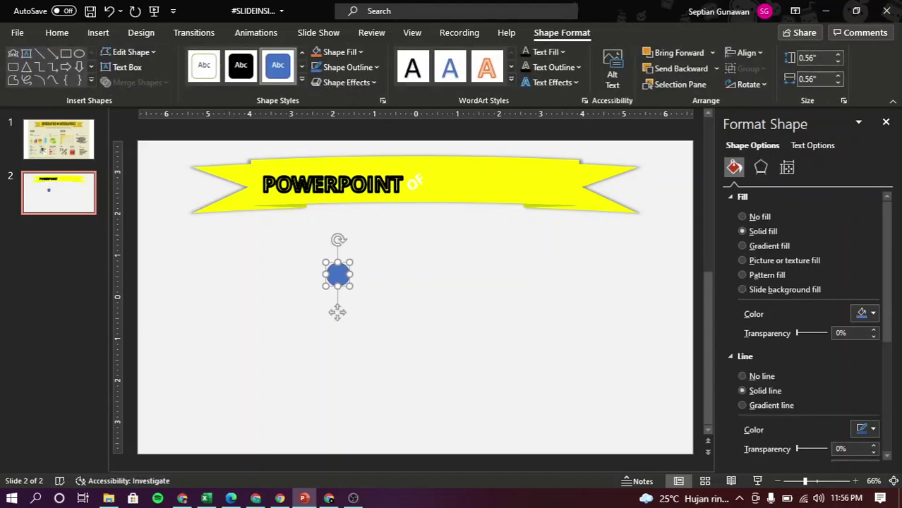
- Remove the circle's outline and fill it with solid black
{"action": "left_click", "coordinate": [763, 379]}
{"action": "left_click", "coordinate": [867, 313]}
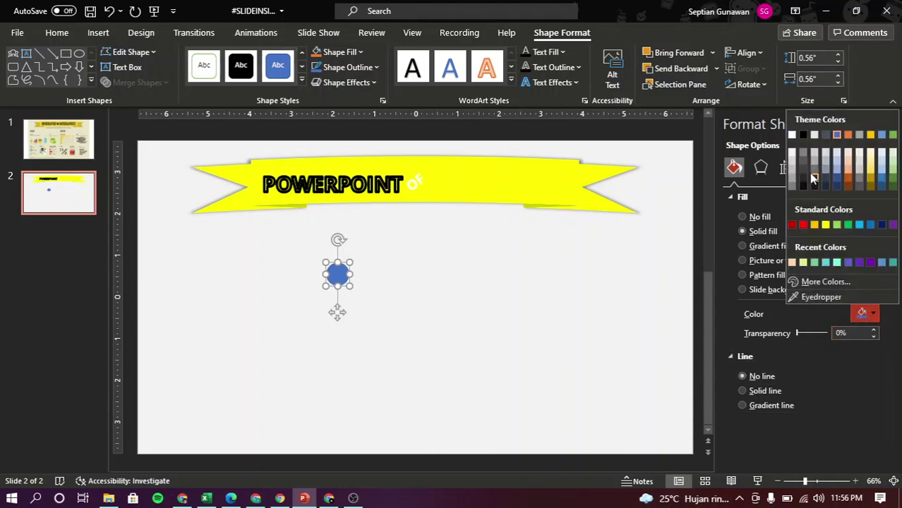
{"action": "left_click", "coordinate": [804, 135]}
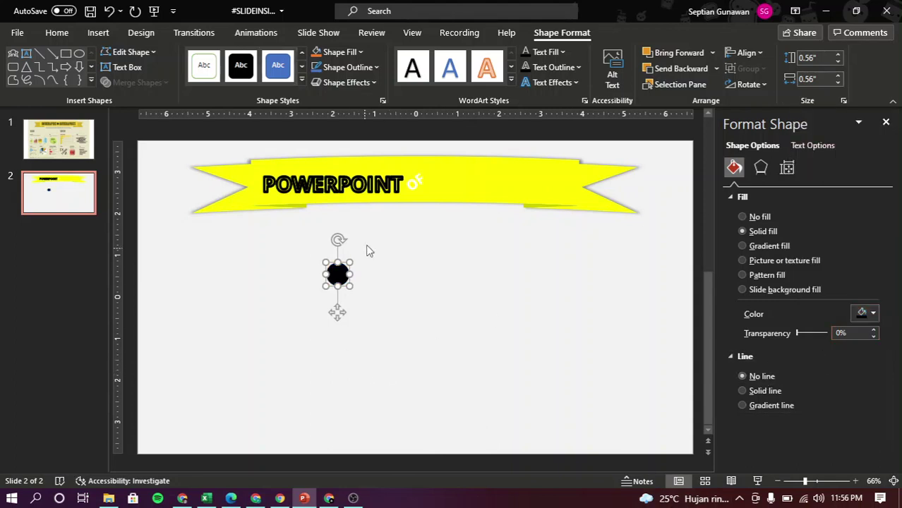
- Bring the OF text to the front and place the black circle behind it, shifting POWERPOINT slightly to make room
{"action": "left_click", "coordinate": [413, 185]}
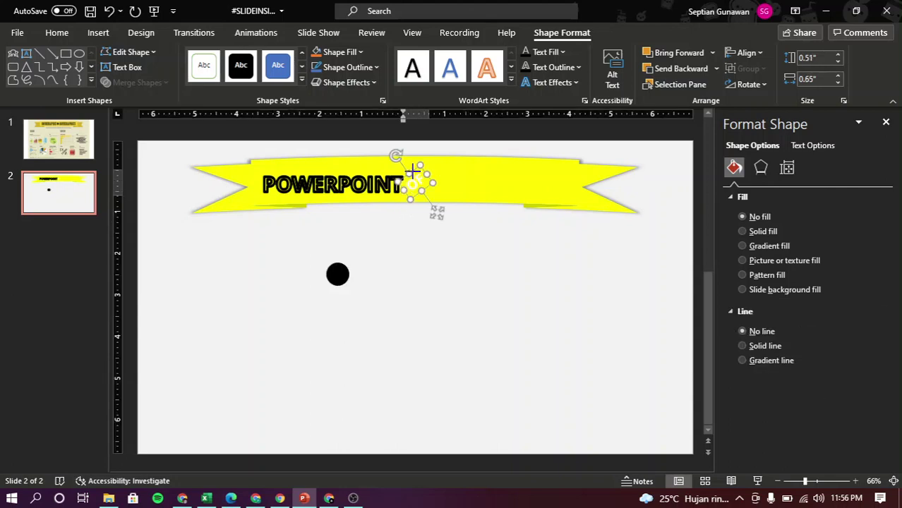
{"action": "right_click", "coordinate": [413, 171]}
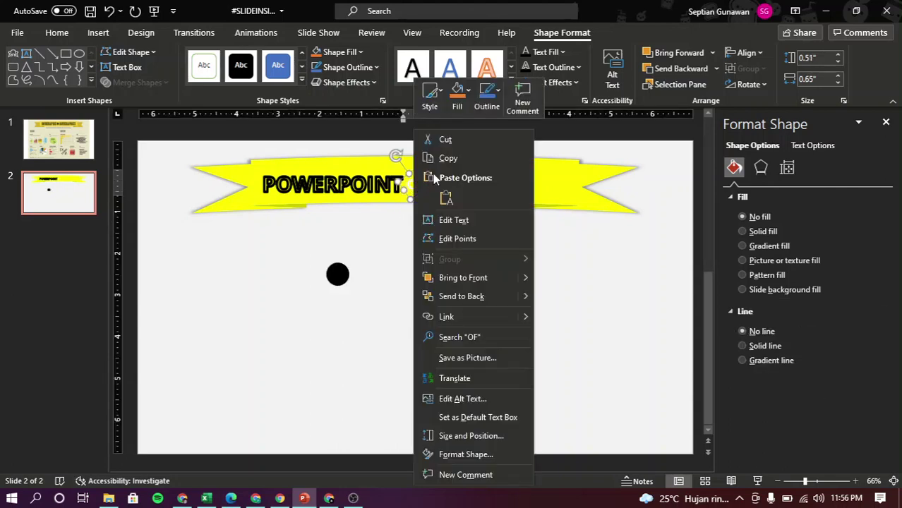
{"action": "left_click", "coordinate": [463, 277]}
{"action": "left_click_drag", "start_coordinate": [336, 274], "coordinate": [370, 167]}
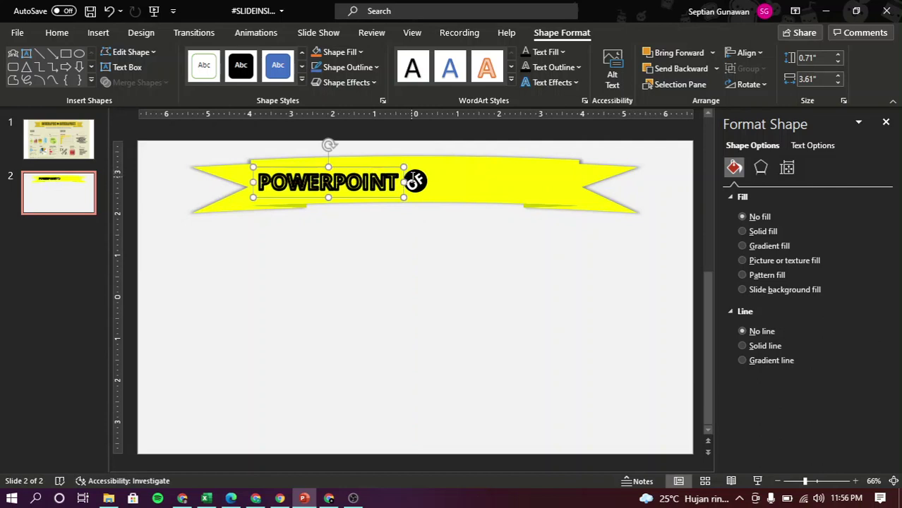
- Reduce the font size of the OF text in the black circle to 20 pt
{"action": "left_click", "coordinate": [413, 177]}
{"action": "key", "text": "Escape"}
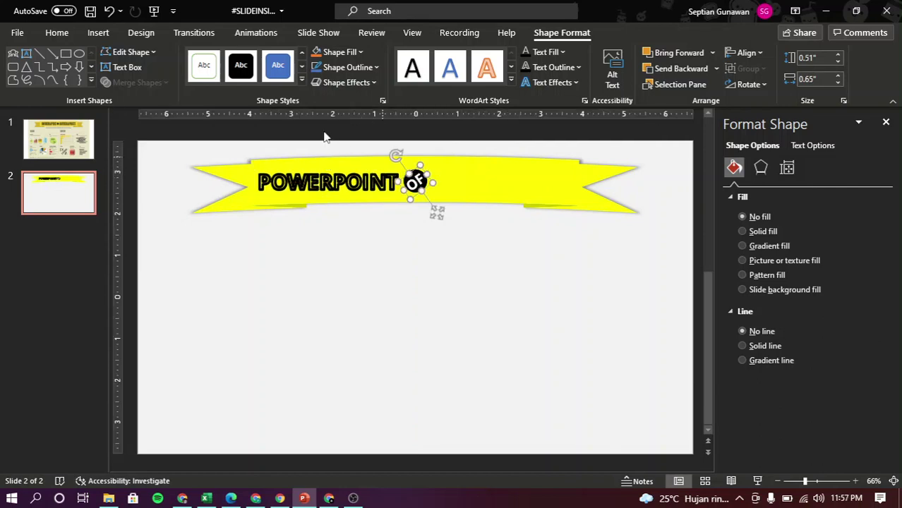
{"action": "left_click", "coordinate": [57, 33]}
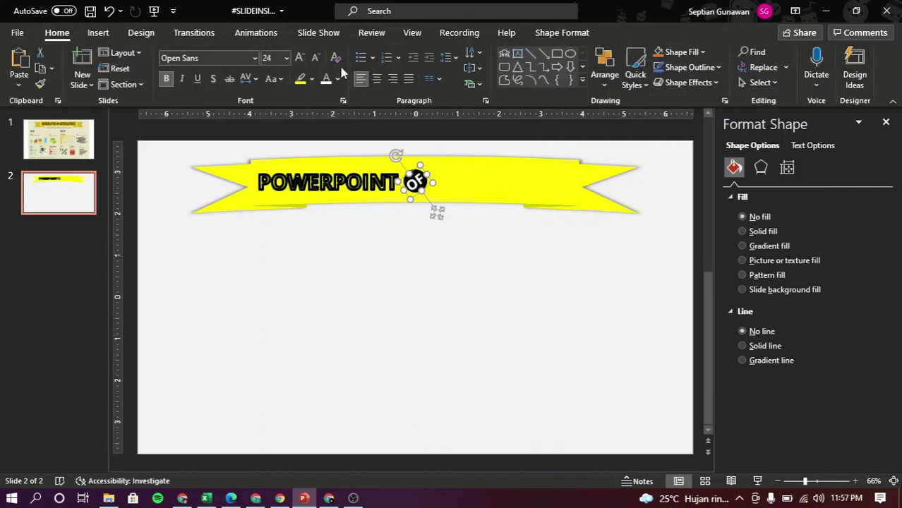
{"action": "left_click", "coordinate": [316, 58]}
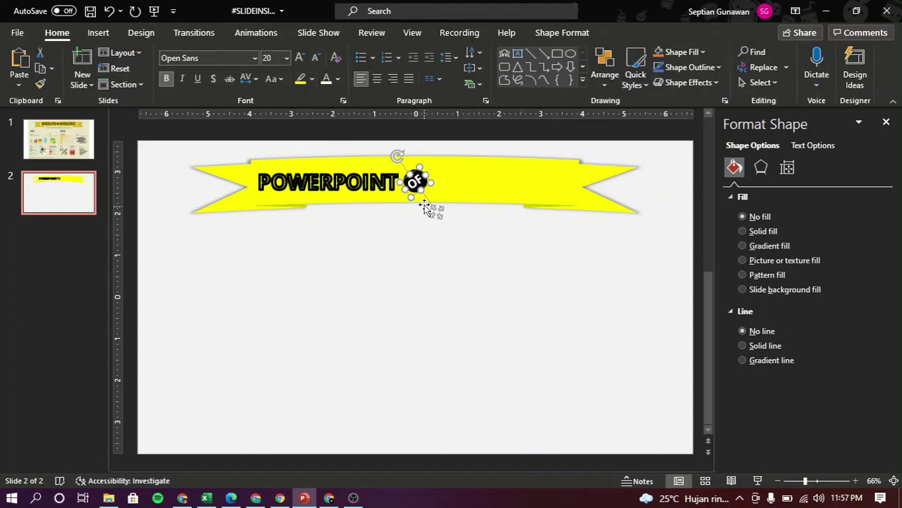
- Nudge the OF text up to centre it in the black circle and raise the POWERPOINT text slightly to line up with it
{"action": "left_click", "coordinate": [605, 78]}
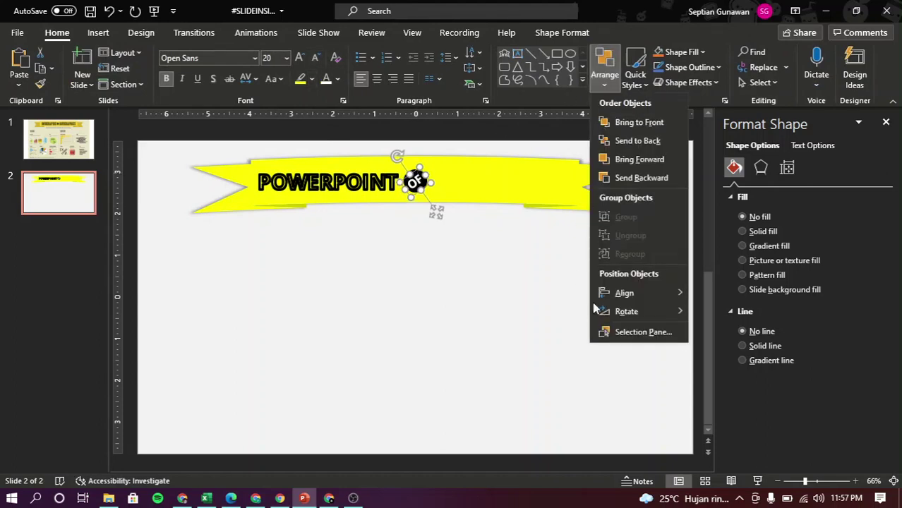
{"action": "left_click", "coordinate": [426, 223]}
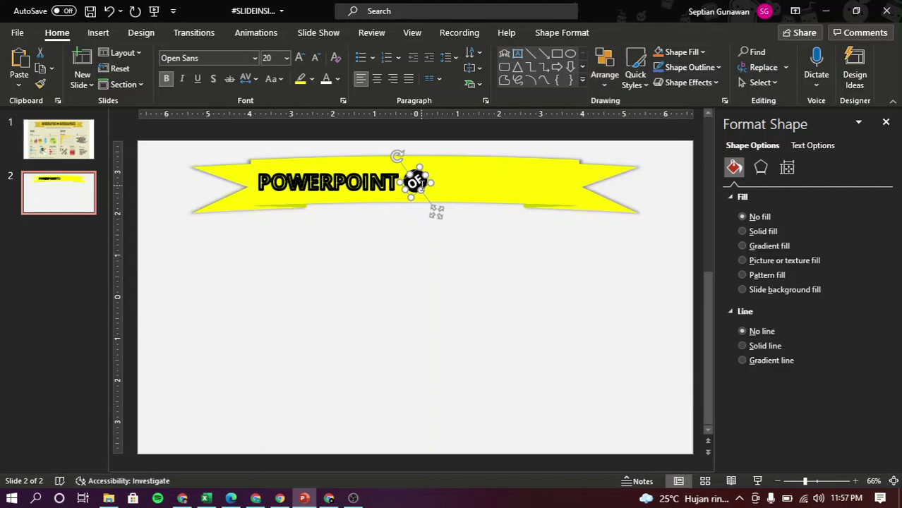
{"action": "left_click_drag", "start_coordinate": [417, 174], "coordinate": [417, 172]}
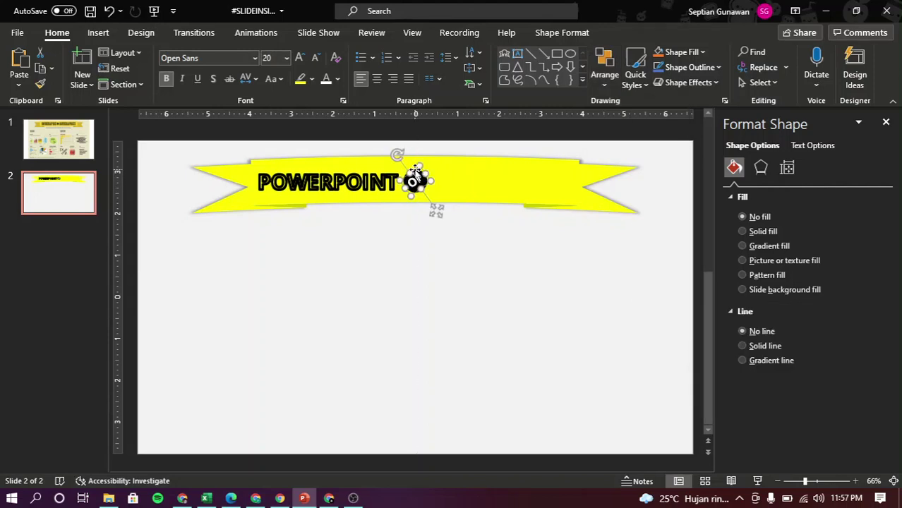
{"action": "left_click", "coordinate": [444, 245]}
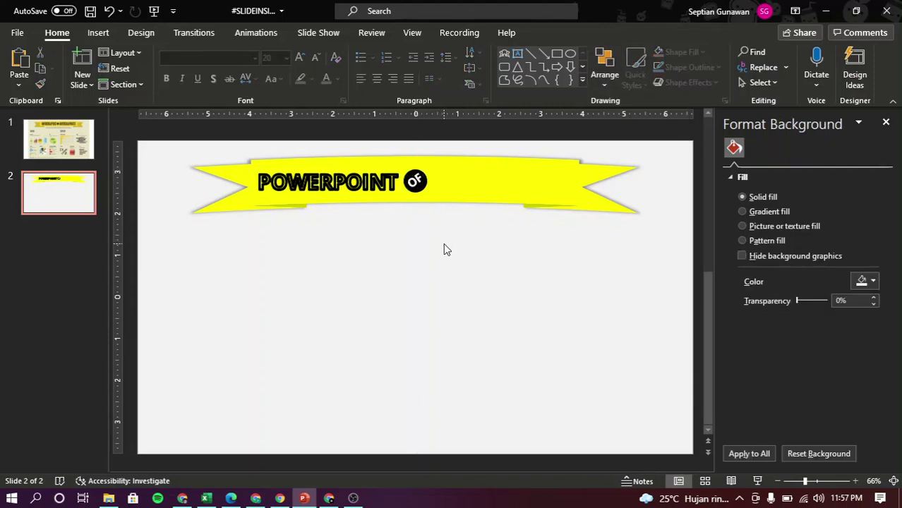
{"action": "left_click", "coordinate": [342, 168]}
{"action": "left_click_drag", "start_coordinate": [342, 168], "coordinate": [338, 170]}
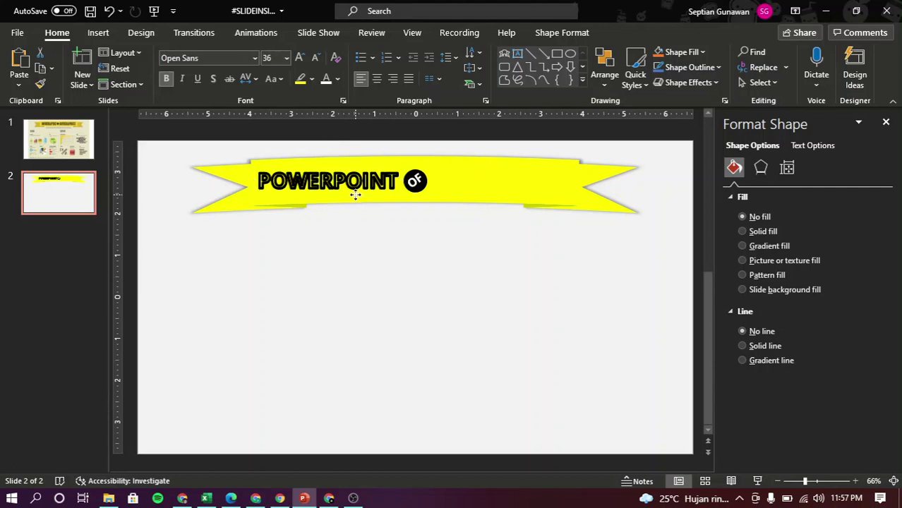
- Duplicate the POWERPOINT text to the other side of the black circle and change the copy's wording to INFOGRAPHIC
{"action": "left_click_drag", "start_coordinate": [356, 196], "coordinate": [533, 196]}
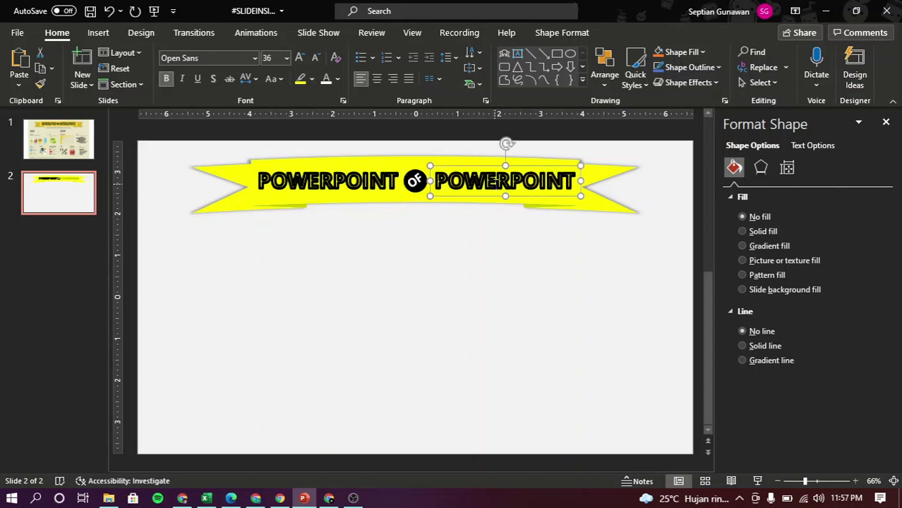
{"action": "double_click", "coordinate": [496, 189]}
{"action": "type", "text": "INFO"}
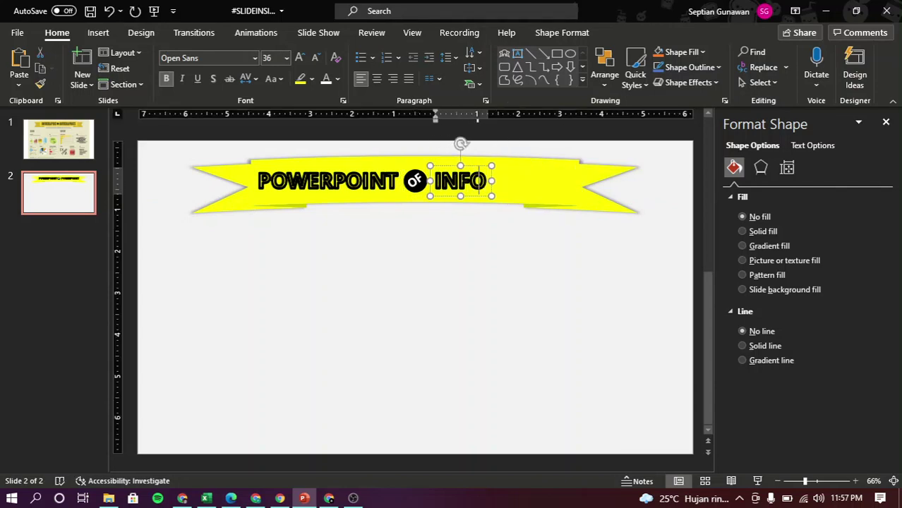
{"action": "type", "text": "GRAPH"}
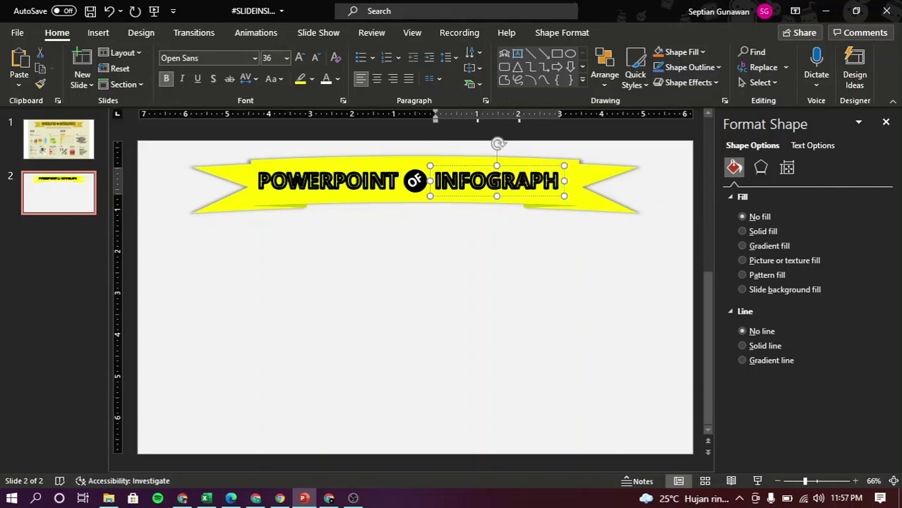
{"action": "type", "text": "ICC\\"}
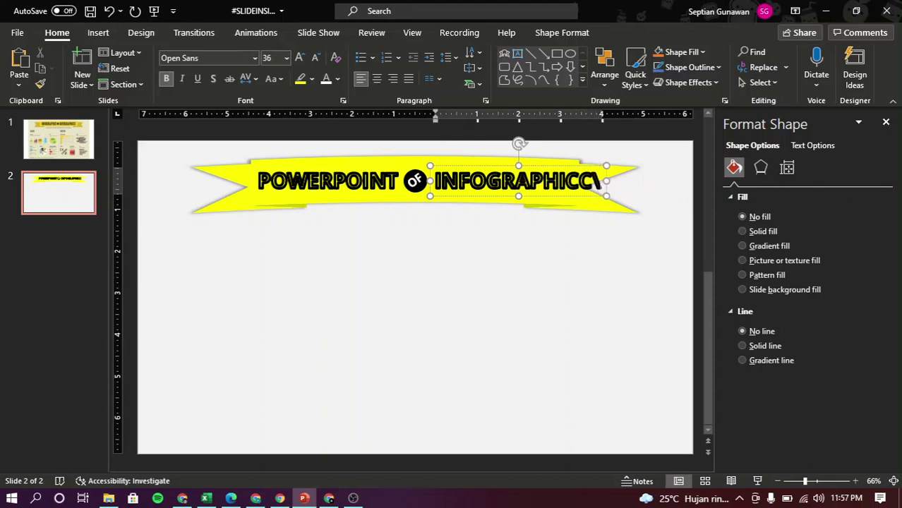
{"action": "key", "text": "BackSpace"}
{"action": "key", "text": "BackSpace"}
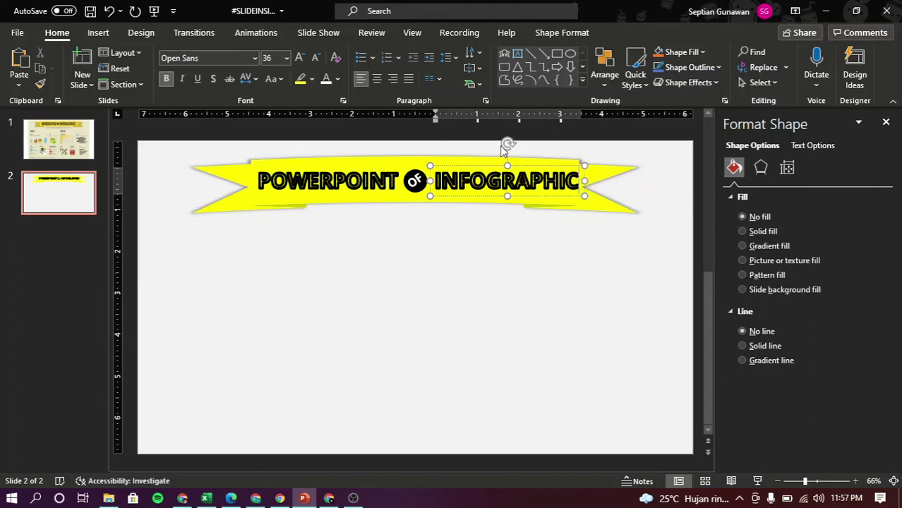
{"action": "left_click", "coordinate": [405, 314]}
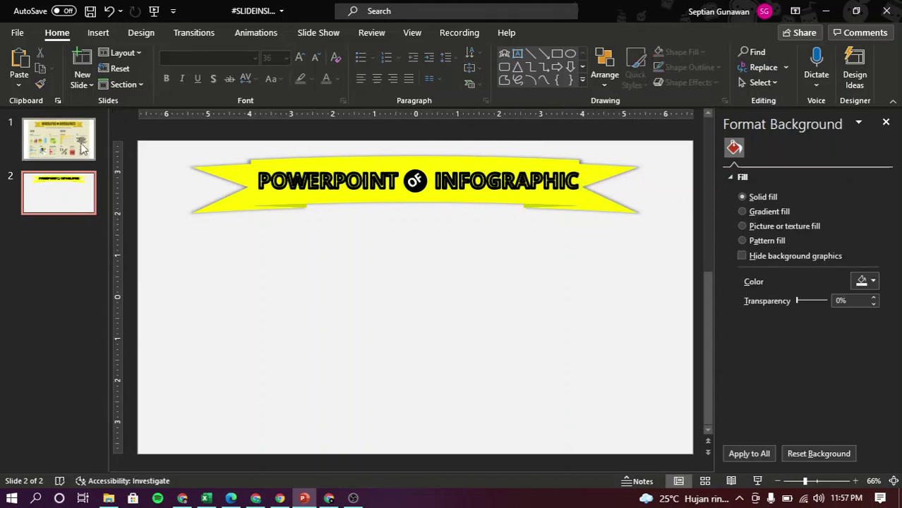
- Compare the title with the reference on slide 1 and reduce the OF text on slide 2 to 18 pt
{"action": "left_click", "coordinate": [59, 139]}
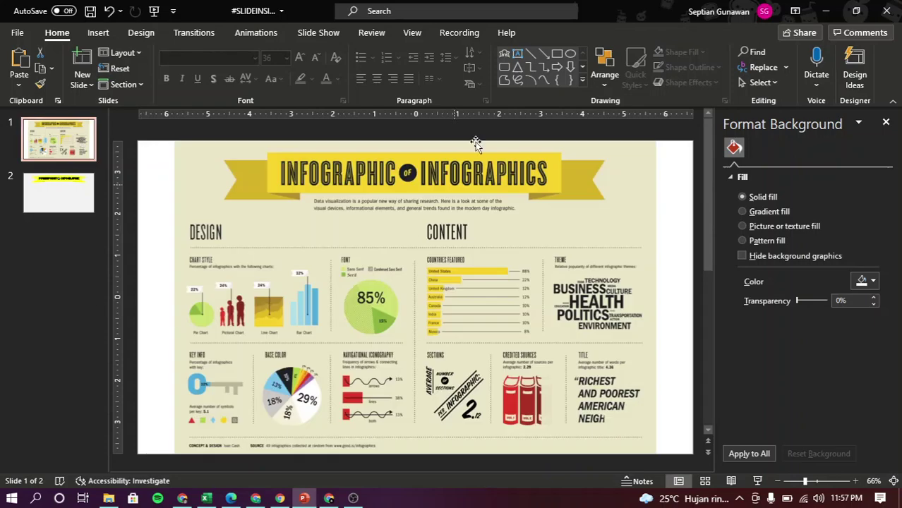
{"action": "left_click", "coordinate": [53, 193]}
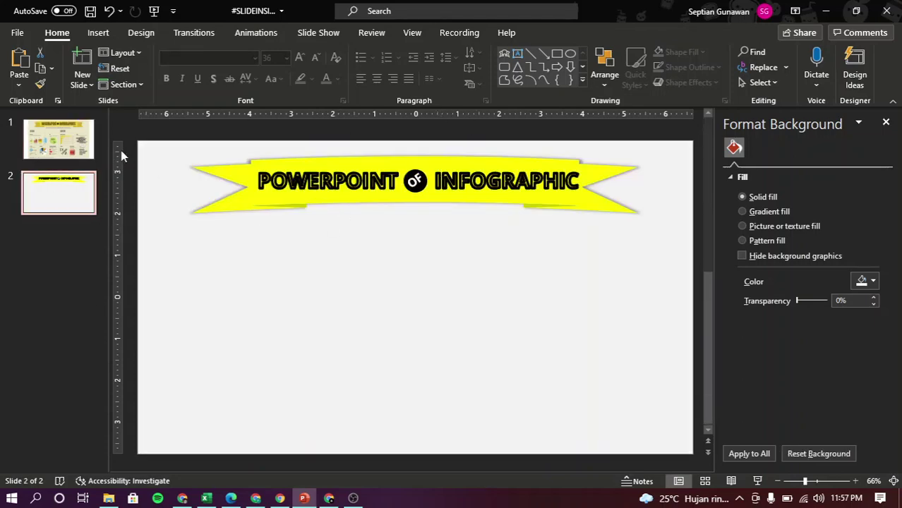
{"action": "left_click", "coordinate": [62, 141]}
{"action": "left_click", "coordinate": [415, 173]}
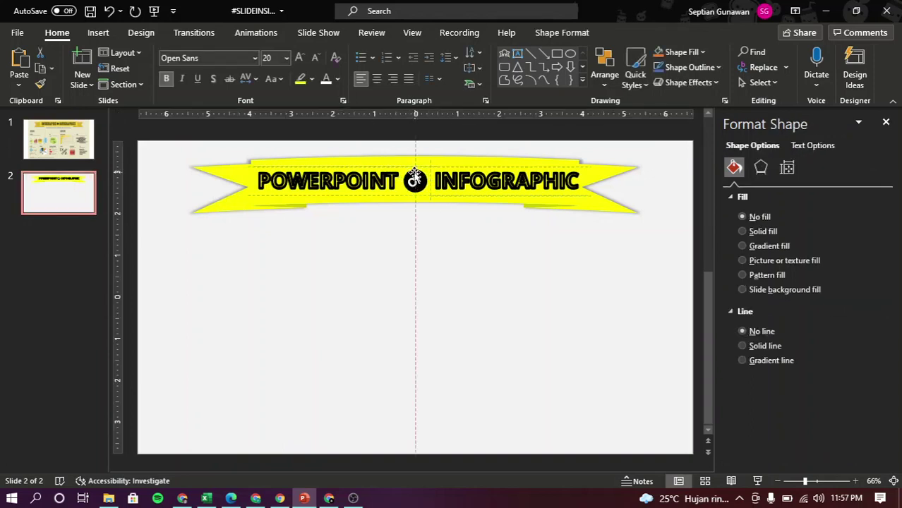
{"action": "left_click", "coordinate": [316, 59]}
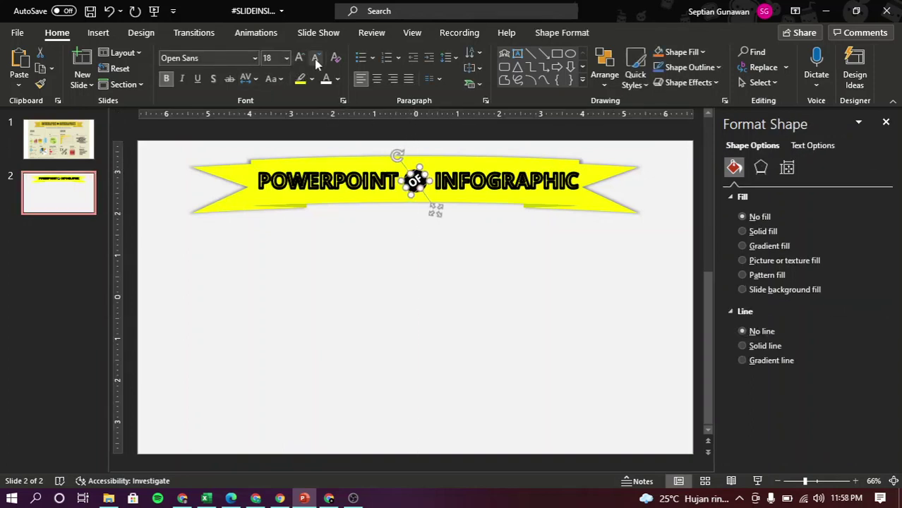
{"action": "left_click", "coordinate": [432, 276]}
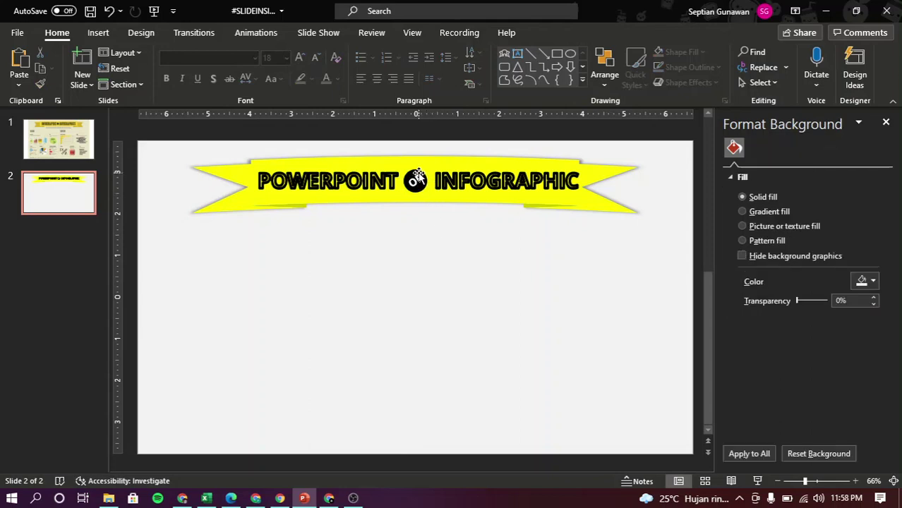
- Subtract the OF text from the black circle with Merge Shapes so the yellow ribbon shows through the letters
{"action": "left_click", "coordinate": [416, 179]}
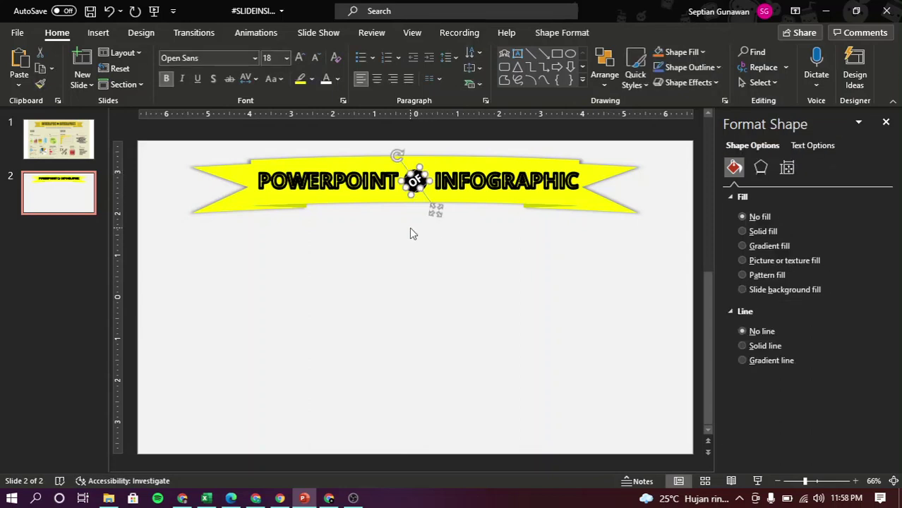
{"action": "scroll", "coordinate": [413, 233], "scroll_direction": "up", "scroll_amount": 8}
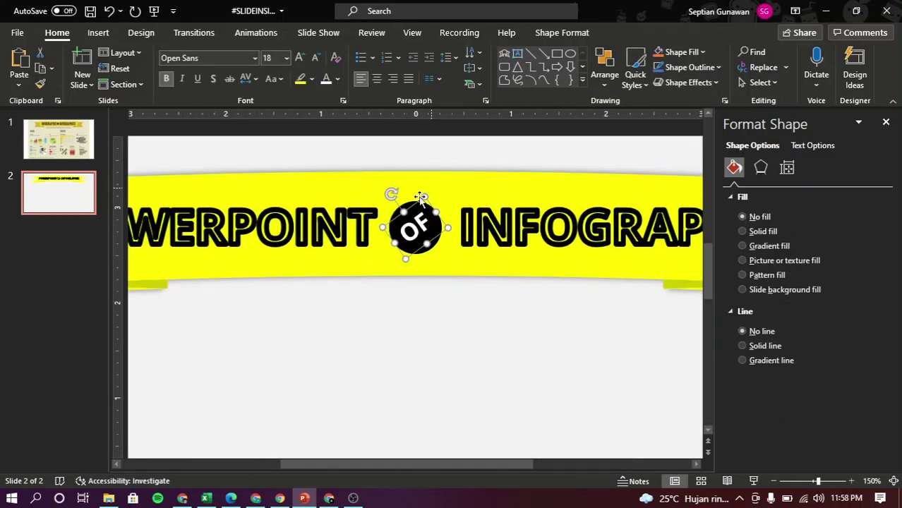
{"action": "left_click", "coordinate": [411, 206]}
{"action": "left_click", "coordinate": [416, 214]}
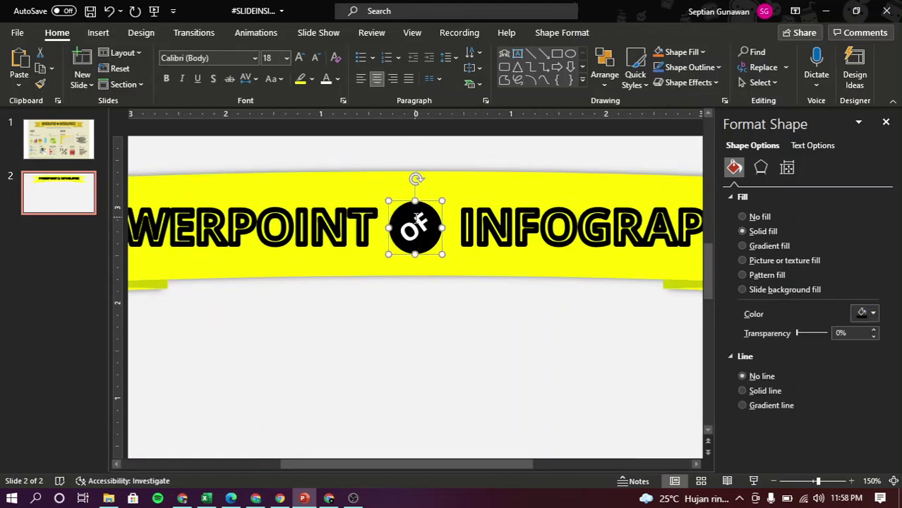
{"action": "left_click", "coordinate": [416, 220], "text": "shift"}
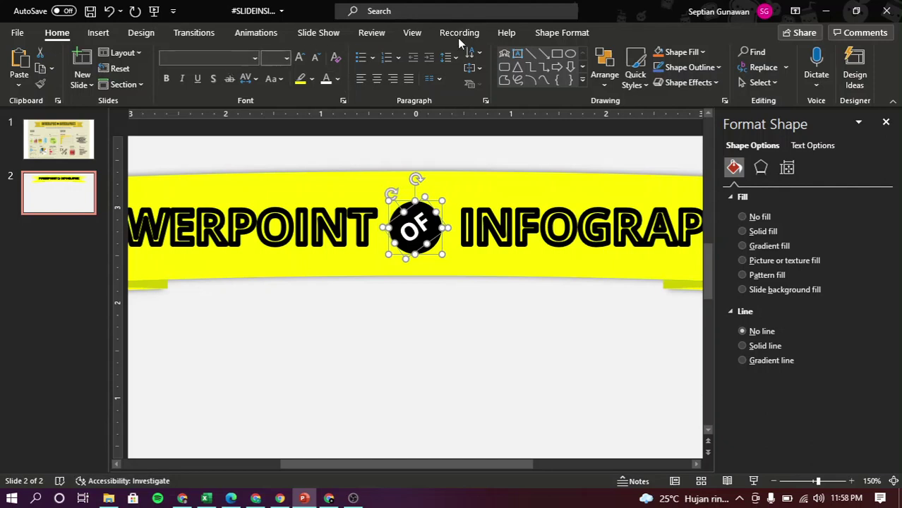
{"action": "left_click", "coordinate": [565, 32]}
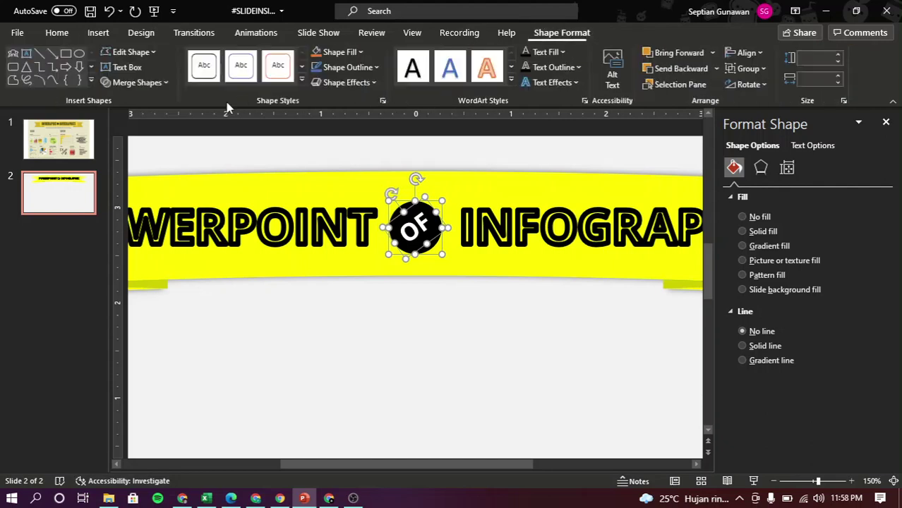
{"action": "left_click", "coordinate": [127, 83]}
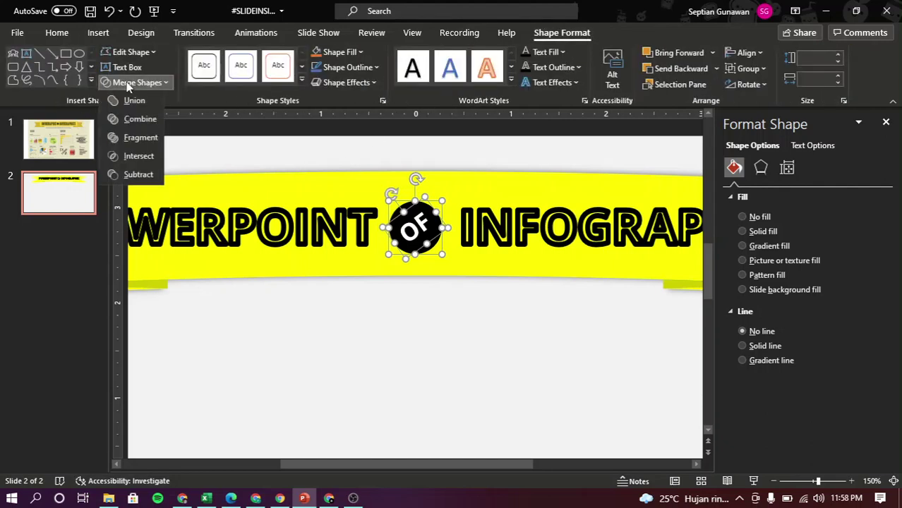
{"action": "left_click", "coordinate": [139, 175]}
{"action": "left_click_drag", "start_coordinate": [400, 221], "coordinate": [420, 145]}
{"action": "key", "text": "ctrl+z"}
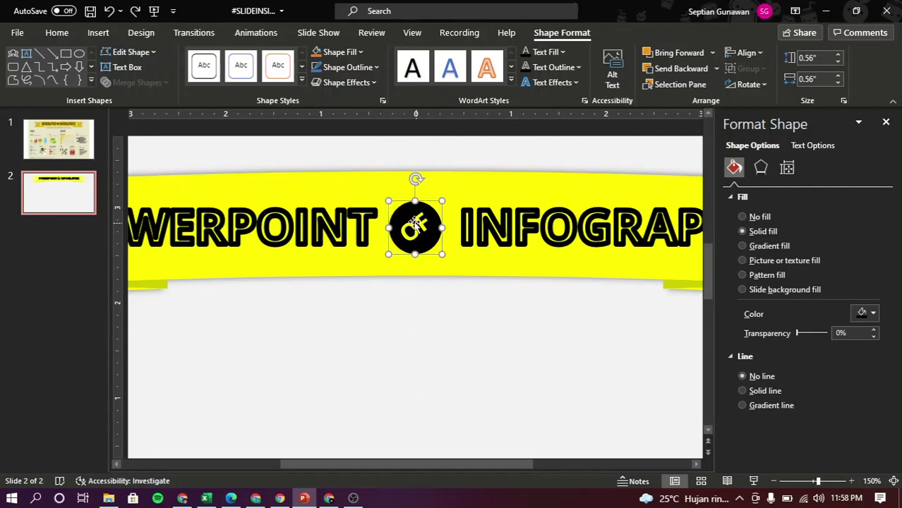
{"action": "left_click", "coordinate": [361, 292]}
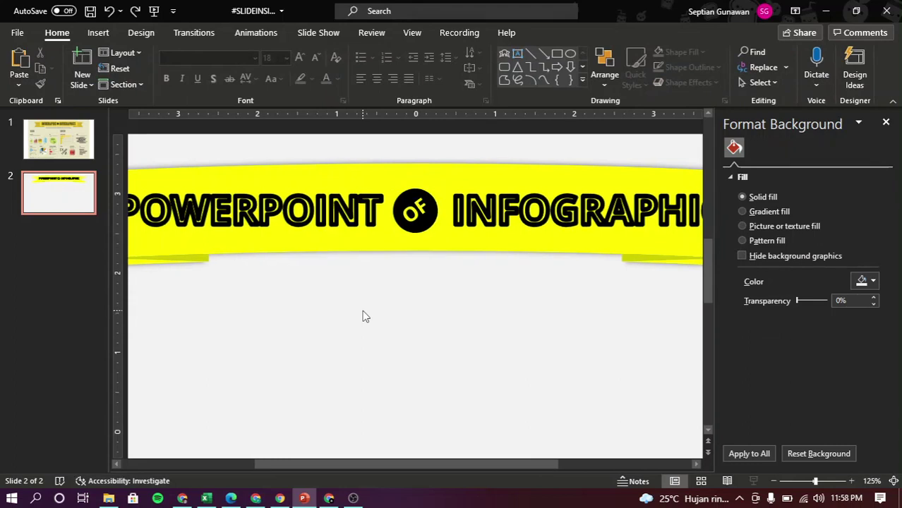
- Group the ribbon, cut-out circle and title texts into one object and move the group slightly higher on the slide
{"action": "scroll", "coordinate": [364, 316], "scroll_direction": "down", "scroll_amount": 5, "text": "ctrl"}
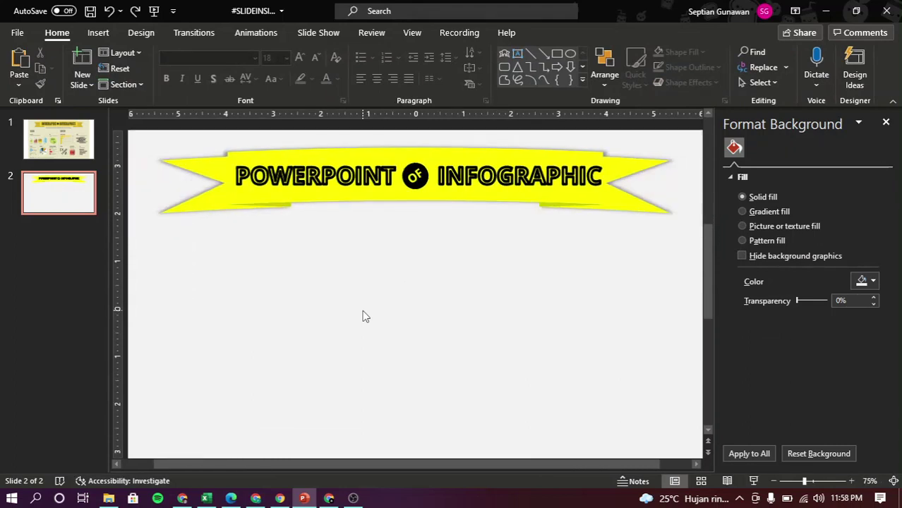
{"action": "scroll", "coordinate": [363, 316], "scroll_direction": "down", "scroll_amount": 1, "text": "ctrl"}
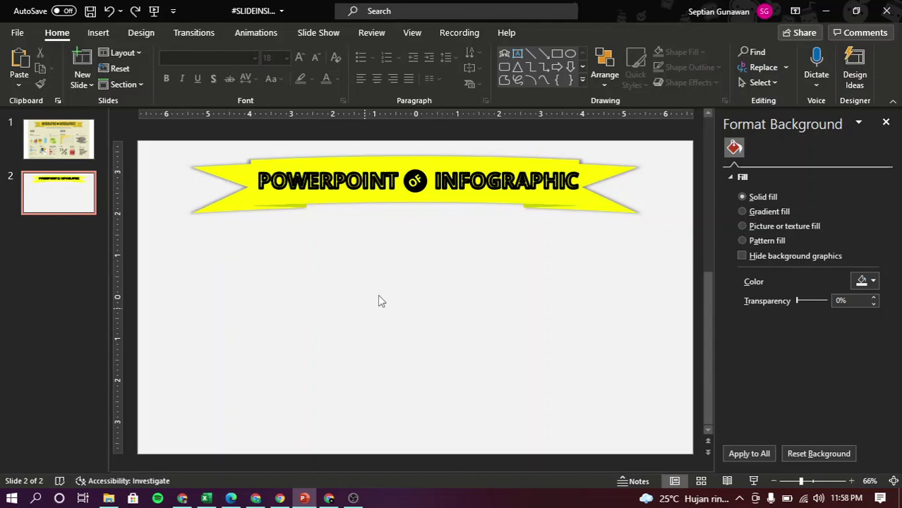
{"action": "left_click_drag", "start_coordinate": [653, 240], "coordinate": [138, 138]}
{"action": "right_click", "coordinate": [345, 160]}
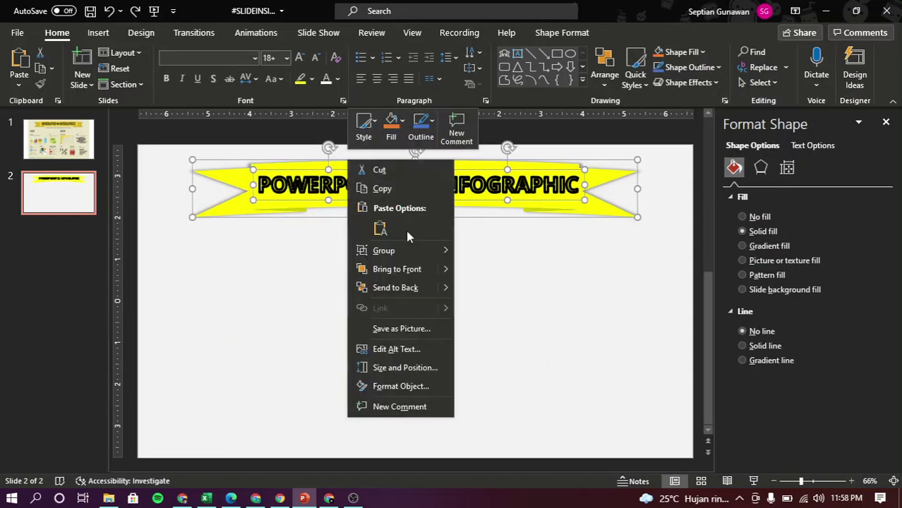
{"action": "mouse_move", "coordinate": [411, 248]}
{"action": "left_click", "coordinate": [492, 251]}
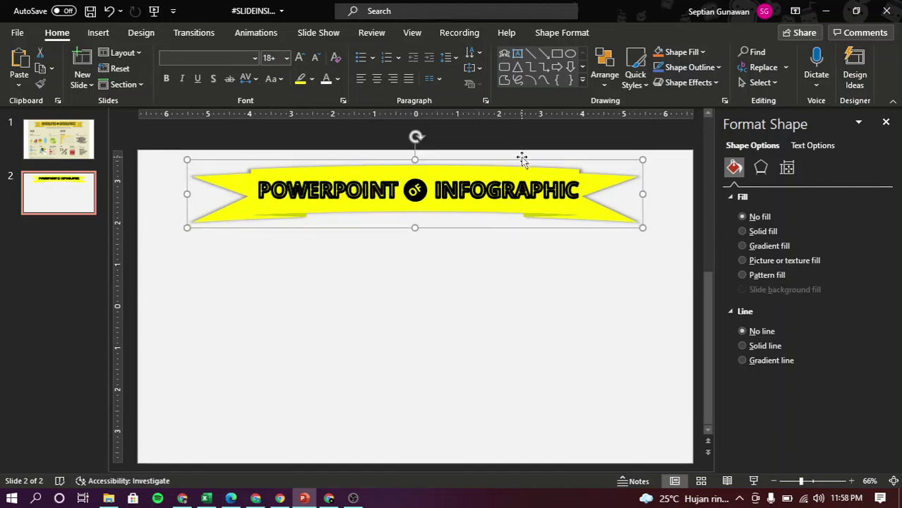
{"action": "left_click_drag", "start_coordinate": [522, 157], "coordinate": [518, 143]}
{"action": "left_click", "coordinate": [463, 273]}
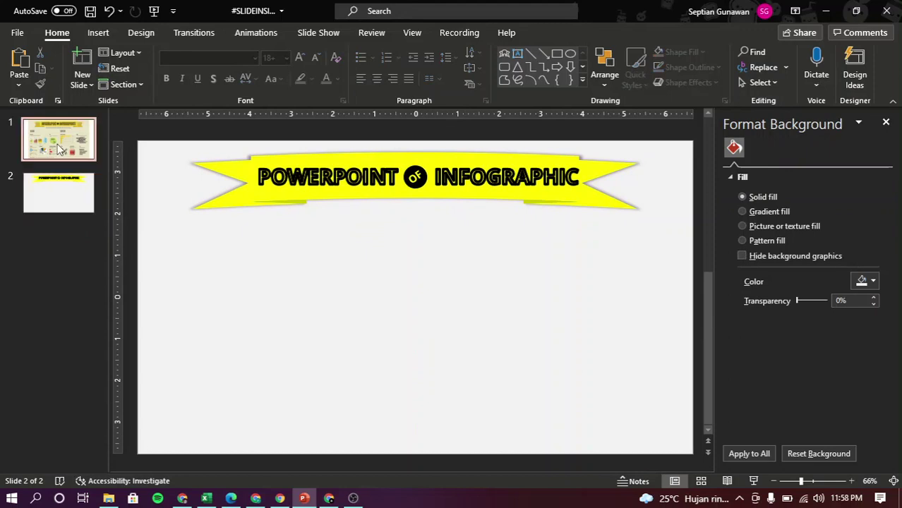
- Check the reference on slide 1, switch to Chrome, search Google for "lorem ipsum" and open lipsum.com
{"action": "left_click", "coordinate": [59, 139]}
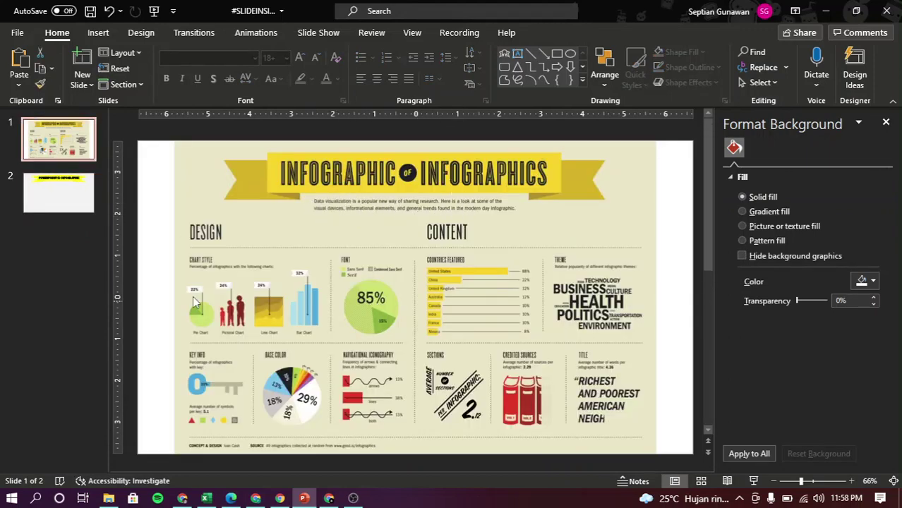
{"action": "left_click", "coordinate": [329, 498]}
{"action": "left_click", "coordinate": [343, 16]}
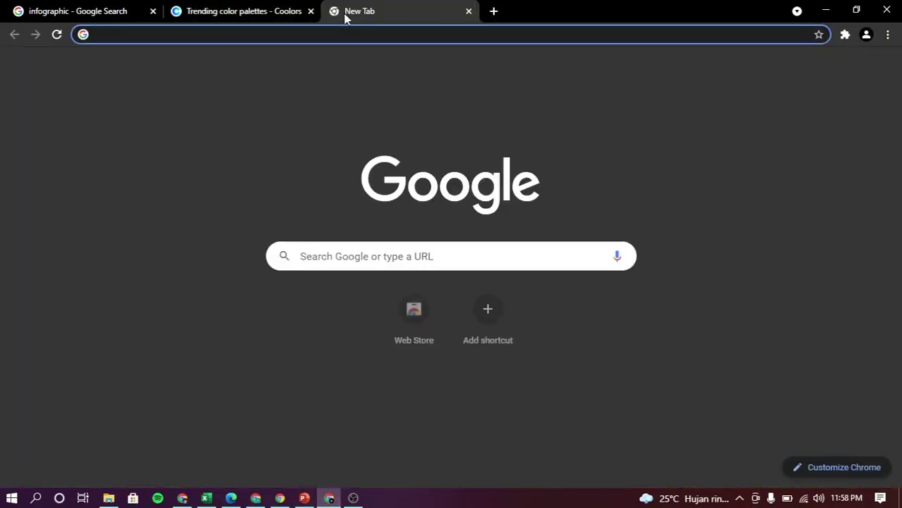
{"action": "type", "text": "lorem ipsum"}
{"action": "key", "text": "Return"}
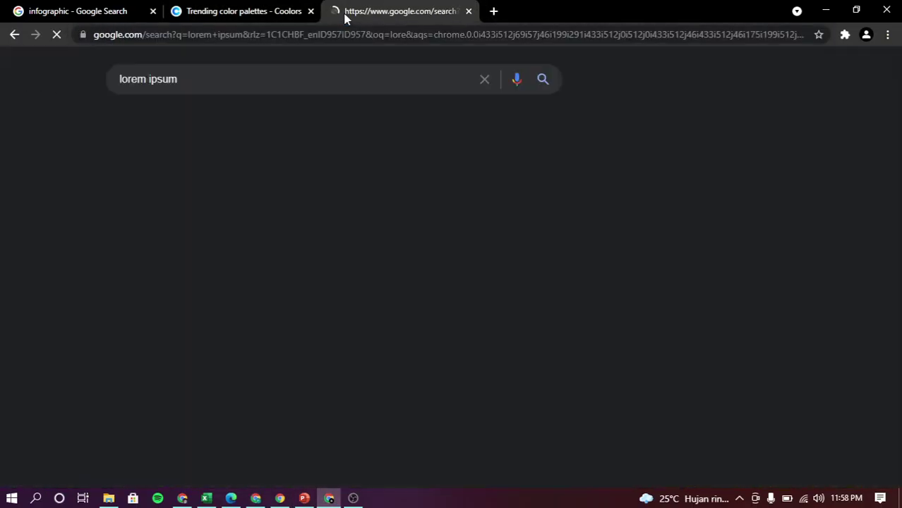
{"action": "left_click", "coordinate": [162, 193]}
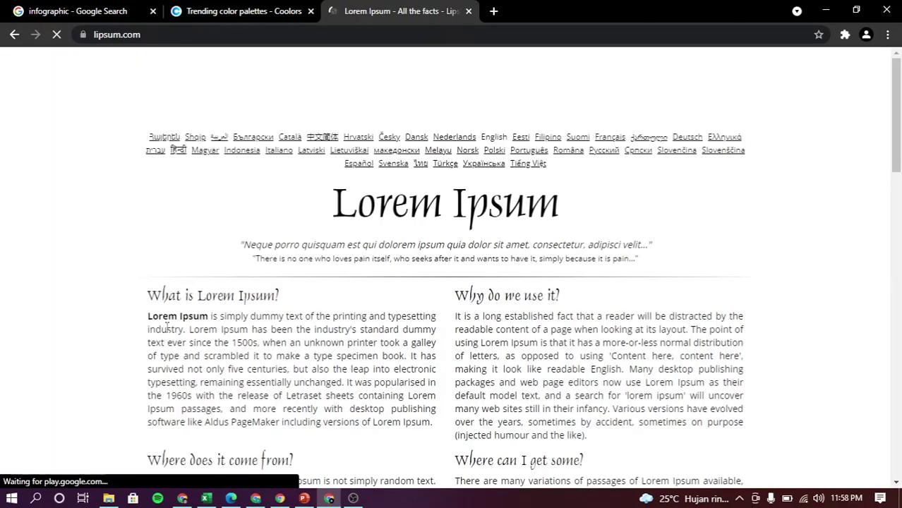
- Copy the opening of the "What is Lorem Ipsum?" paragraph, up to "a type specimen book."
{"action": "left_click_drag", "start_coordinate": [145, 322], "coordinate": [211, 342]}
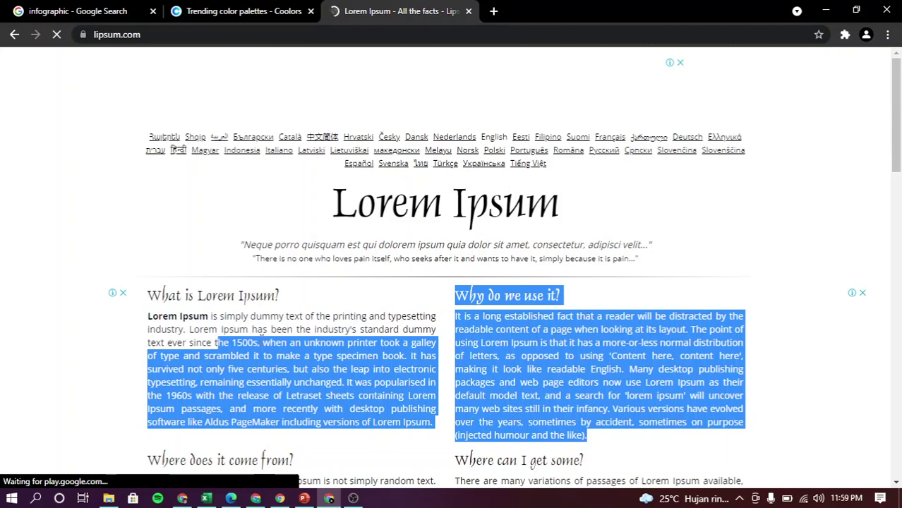
{"action": "left_click", "coordinate": [166, 327]}
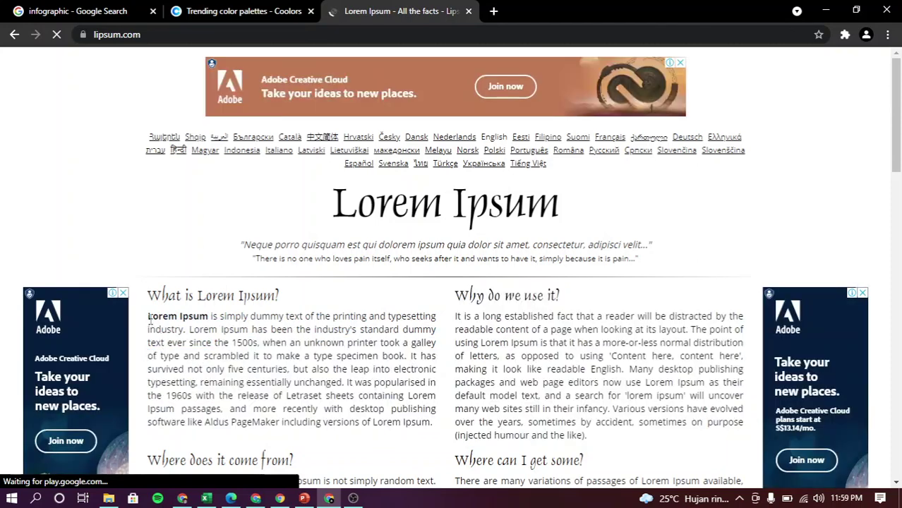
{"action": "left_click_drag", "start_coordinate": [158, 317], "coordinate": [408, 356]}
{"action": "key", "text": "ctrl+c"}
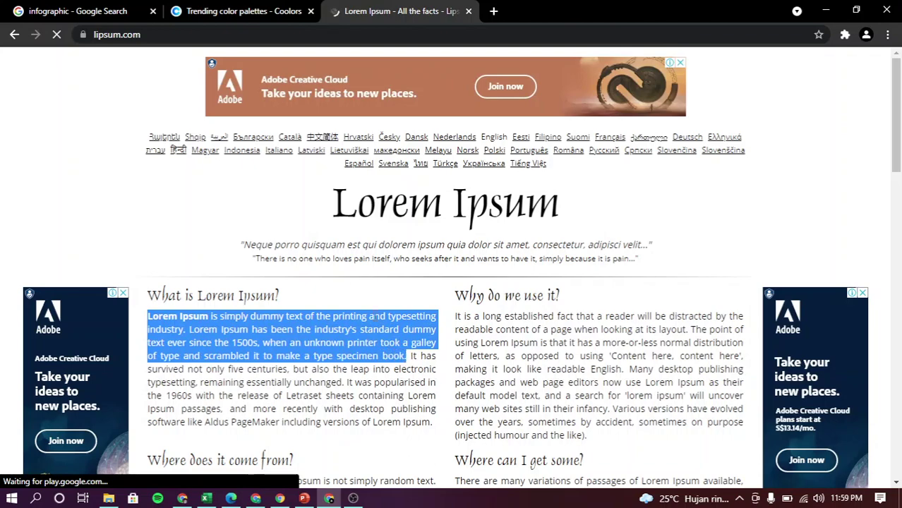
- Switch back to PowerPoint, paste the copied paragraph on slide 2 and place it directly beneath the ribbon
{"action": "left_click", "coordinate": [304, 498]}
{"action": "left_click", "coordinate": [44, 212]}
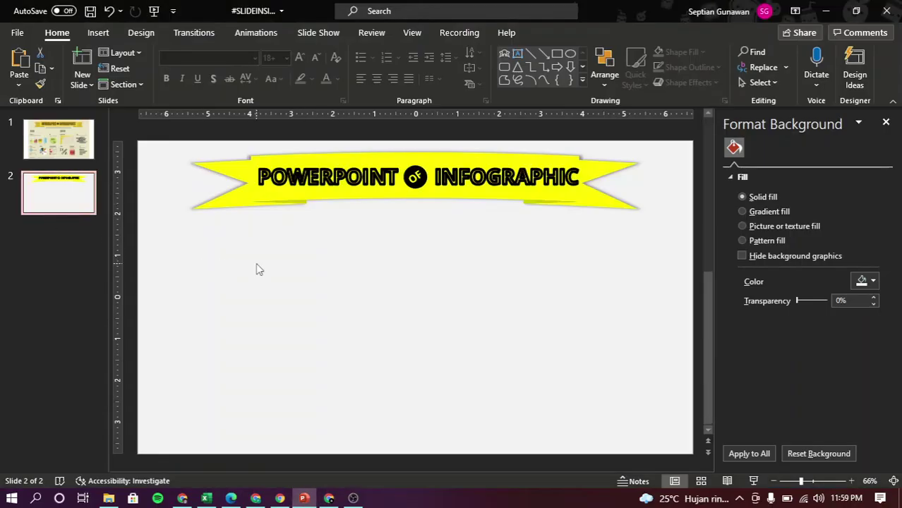
{"action": "left_click", "coordinate": [256, 266]}
{"action": "key", "text": "ctrl+v"}
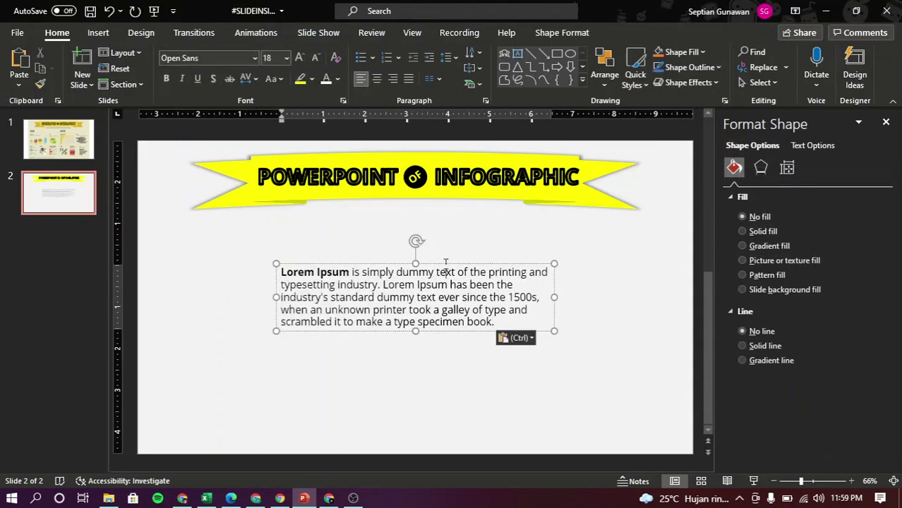
{"action": "left_click_drag", "start_coordinate": [439, 263], "coordinate": [439, 204]}
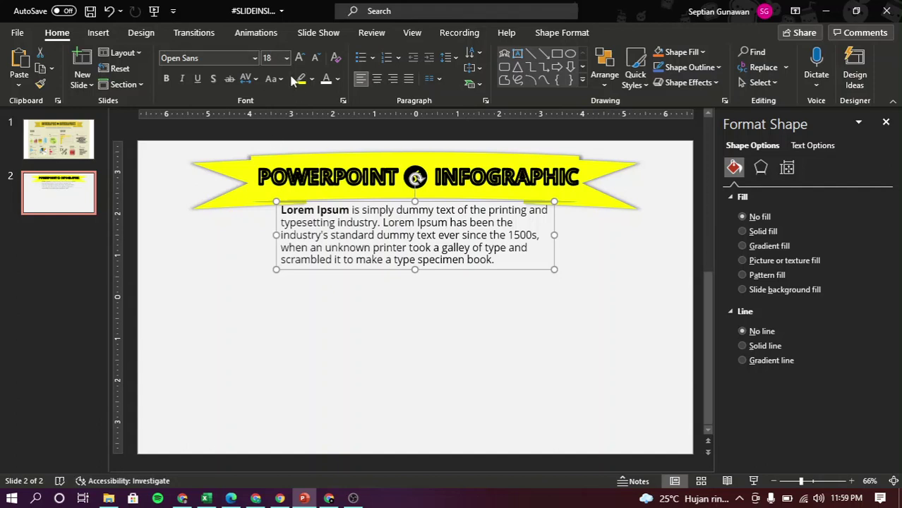
- Reduce the pasted paragraph's font size to 11 pt and change its text colour
{"action": "left_click", "coordinate": [315, 59]}
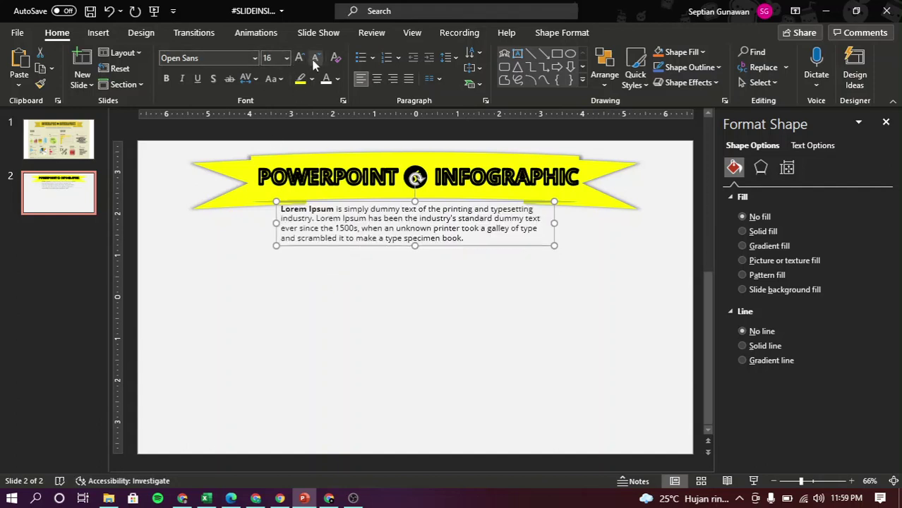
{"action": "left_click", "coordinate": [315, 59]}
{"action": "left_click", "coordinate": [315, 59]}
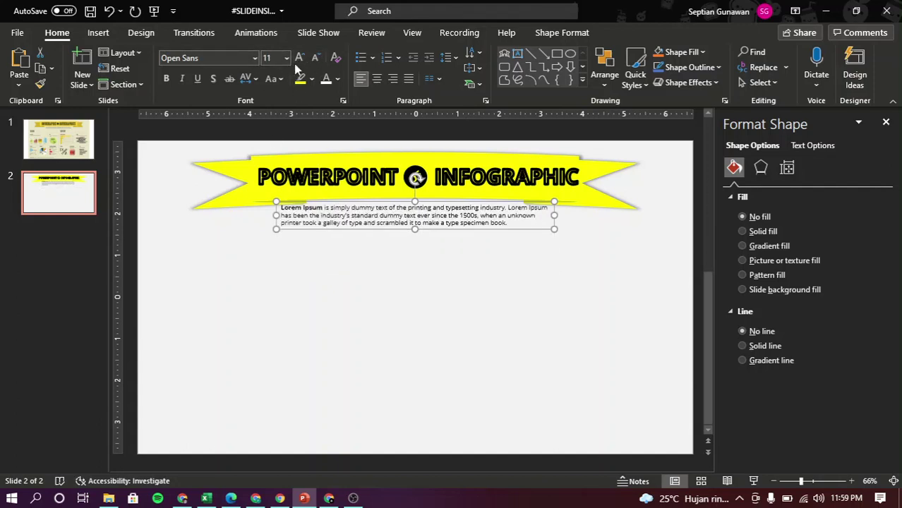
{"action": "left_click", "coordinate": [299, 57]}
{"action": "left_click", "coordinate": [314, 59]}
{"action": "left_click", "coordinate": [339, 79]}
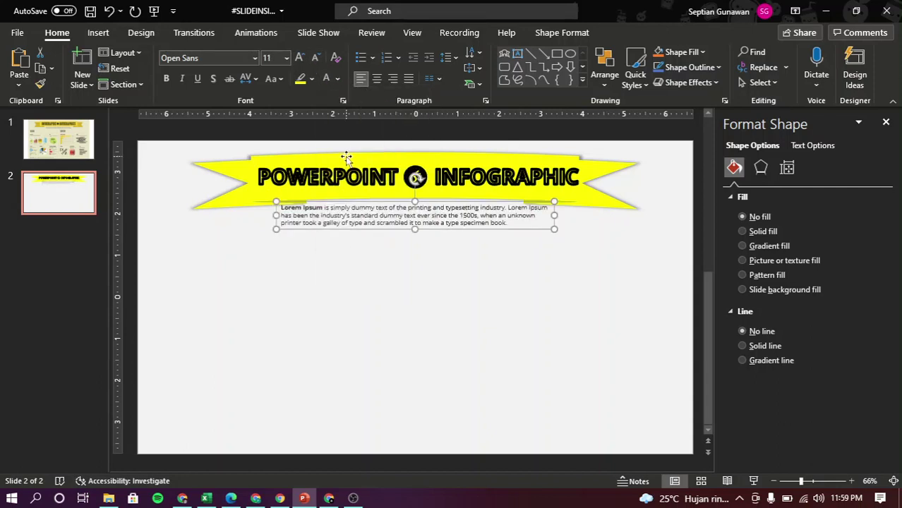
{"action": "left_click", "coordinate": [348, 161]}
- Narrow the paragraph's text box and align its text to the centre horizontally and the middle vertically
{"action": "left_click_drag", "start_coordinate": [273, 217], "coordinate": [308, 218]}
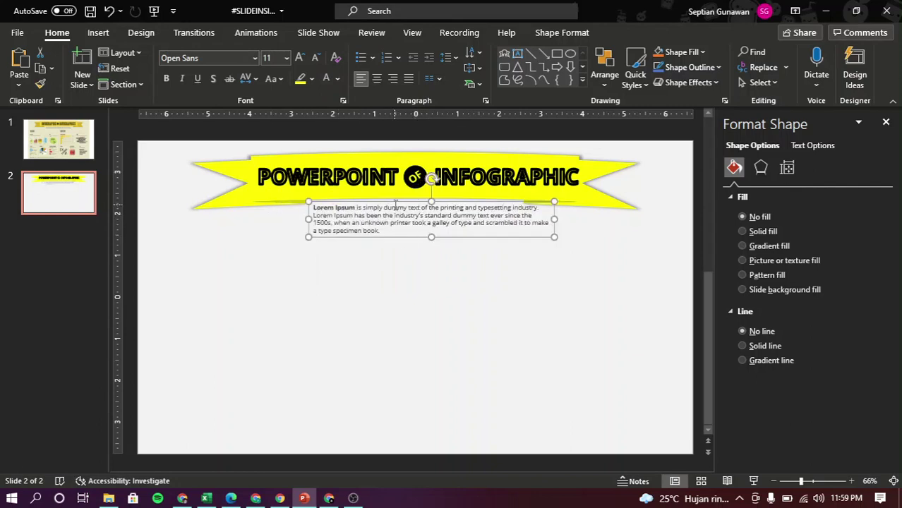
{"action": "left_click", "coordinate": [377, 78]}
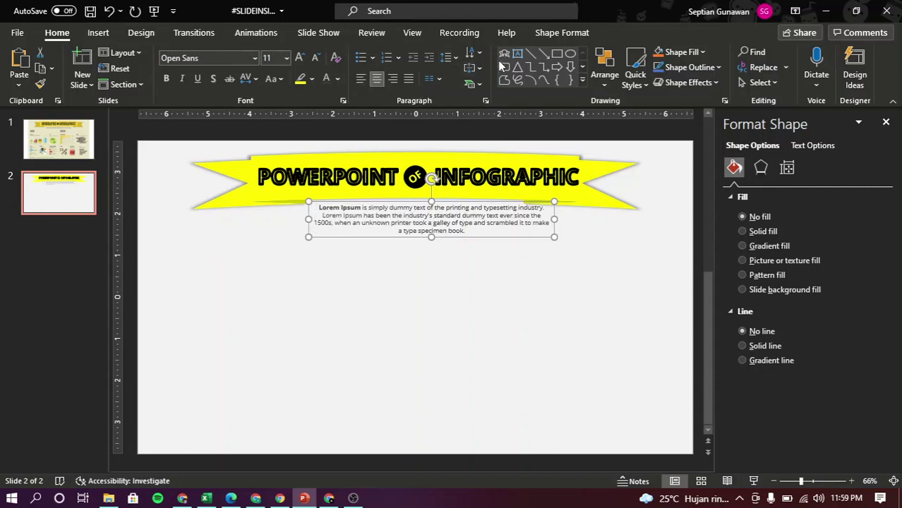
{"action": "left_click", "coordinate": [472, 68]}
{"action": "left_click", "coordinate": [496, 141]}
- Narrow the text box further, trim its text to the first sentence ending in "industry.", and centre it just beneath the ribbon
{"action": "left_click_drag", "start_coordinate": [551, 219], "coordinate": [357, 222]}
{"action": "key", "text": "BackSpace"}
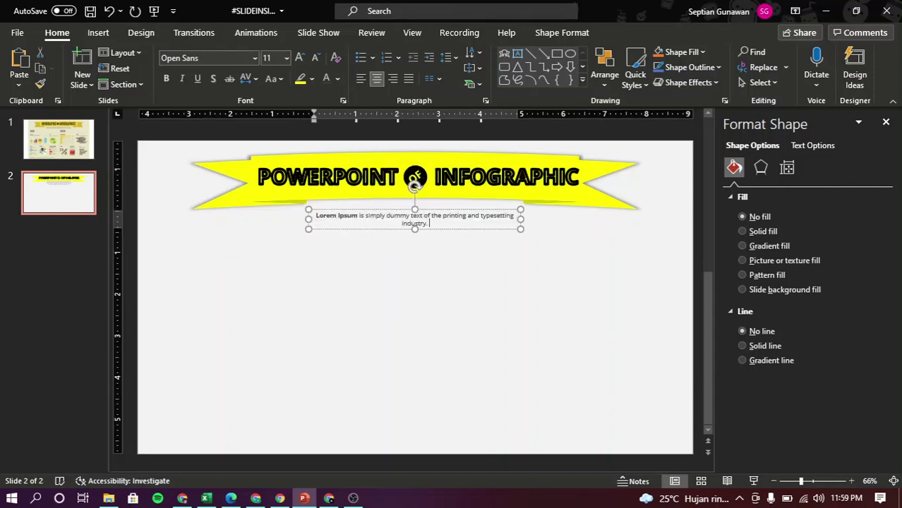
{"action": "left_click_drag", "start_coordinate": [429, 212], "coordinate": [429, 200]}
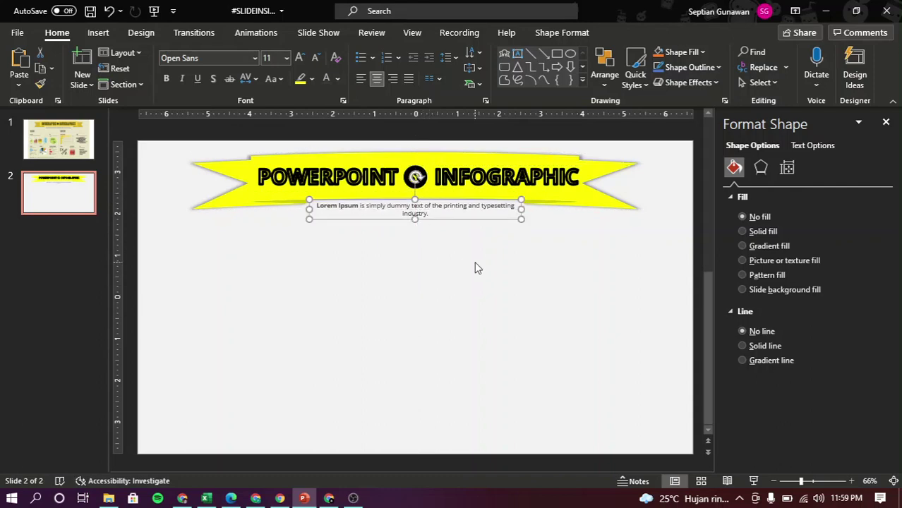
{"action": "left_click", "coordinate": [474, 263]}
- Check the reference layout on slide 1 and add a text box reading DESIGN below the ribbon's left end on slide 2
{"action": "key", "text": "Page_Up"}
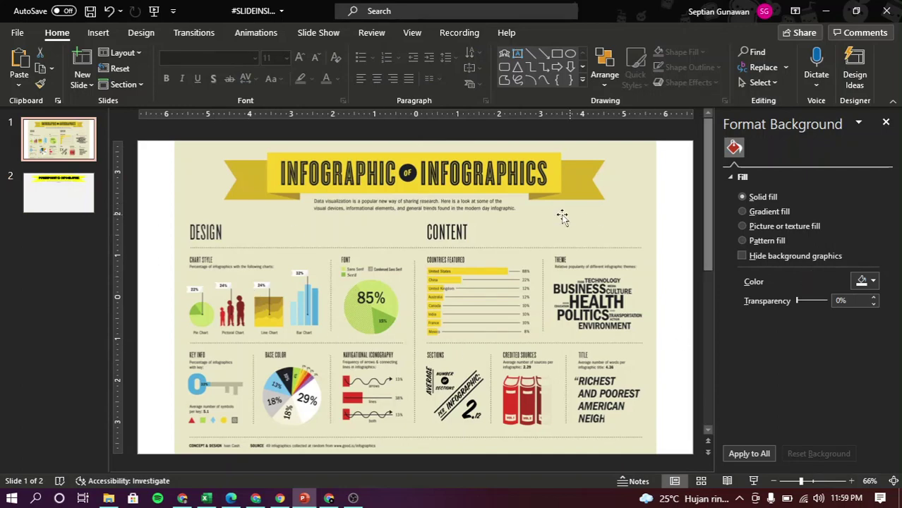
{"action": "left_click", "coordinate": [74, 196]}
{"action": "left_click", "coordinate": [298, 268]}
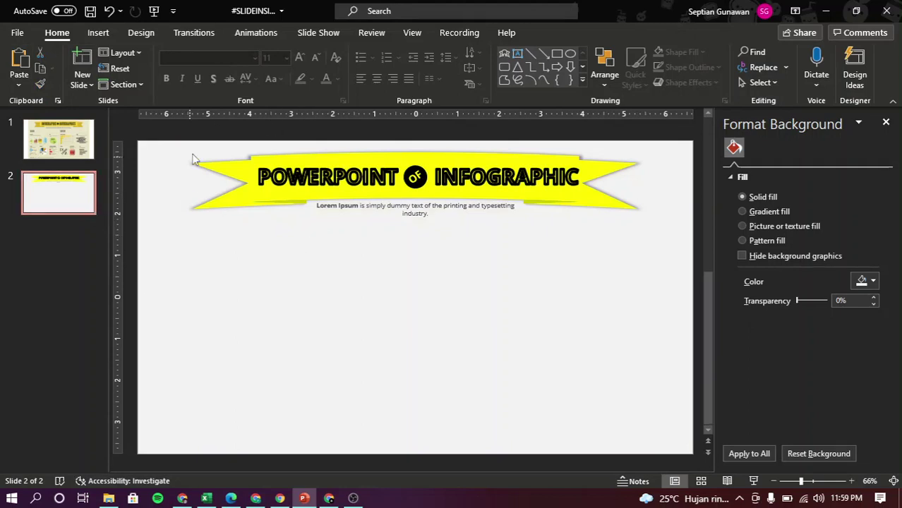
{"action": "left_click", "coordinate": [299, 176]}
{"action": "left_click", "coordinate": [272, 279]}
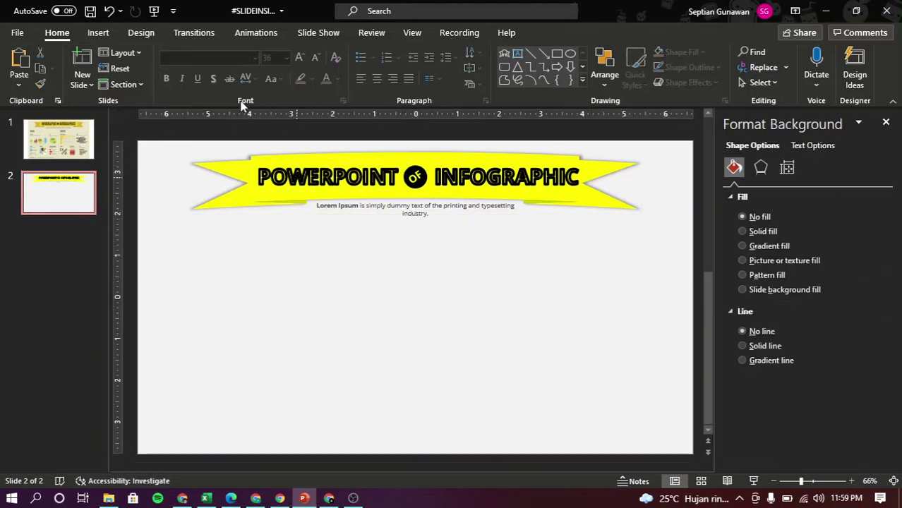
{"action": "left_click", "coordinate": [519, 52]}
{"action": "left_click", "coordinate": [211, 266]}
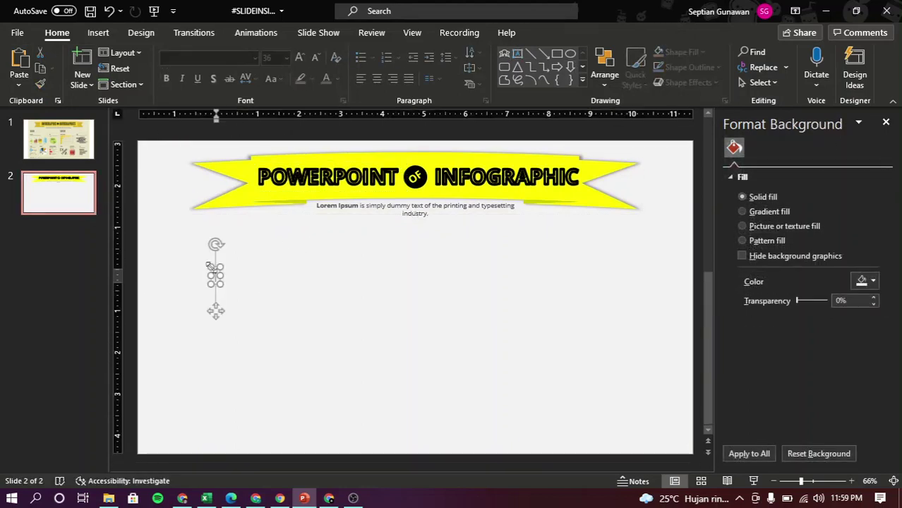
{"action": "type", "text": "DESIGN"}
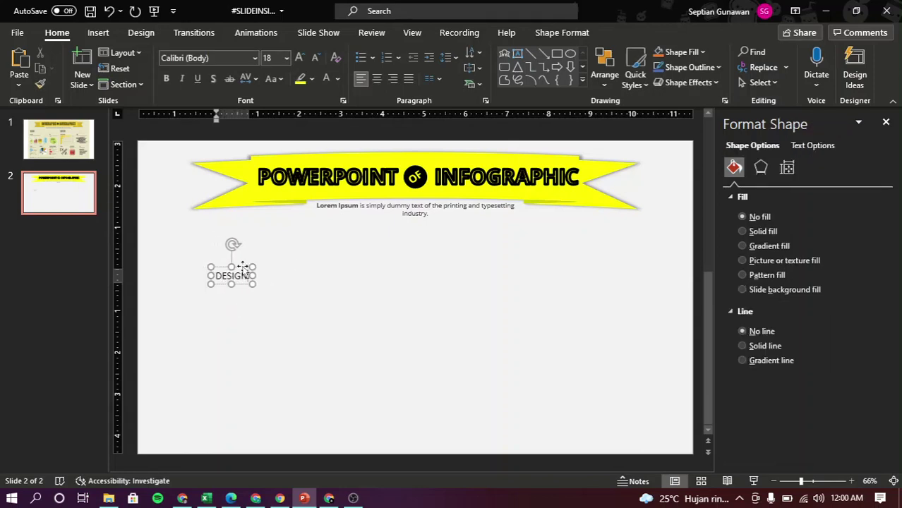
- Format the DESIGN heading as bold, centre-aligned Open Sans text at 24 pt
{"action": "left_click", "coordinate": [242, 267]}
{"action": "left_click", "coordinate": [166, 79]}
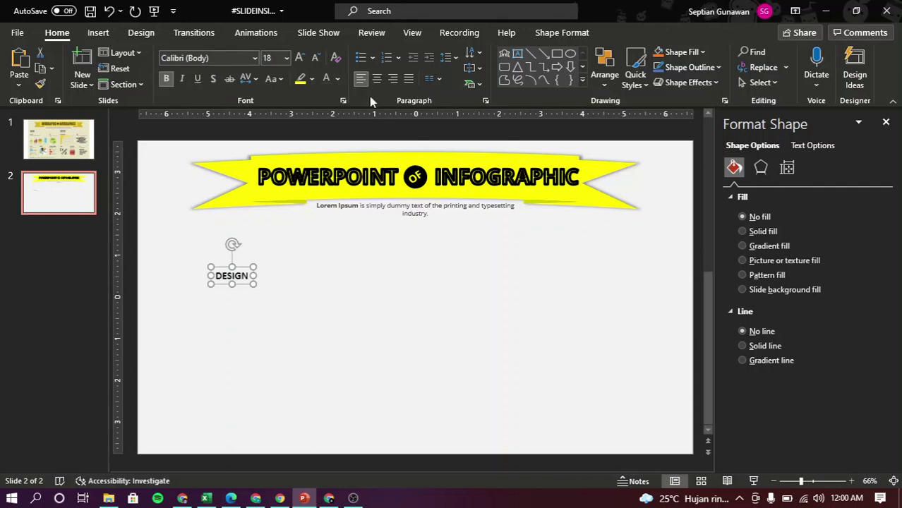
{"action": "left_click", "coordinate": [377, 78]}
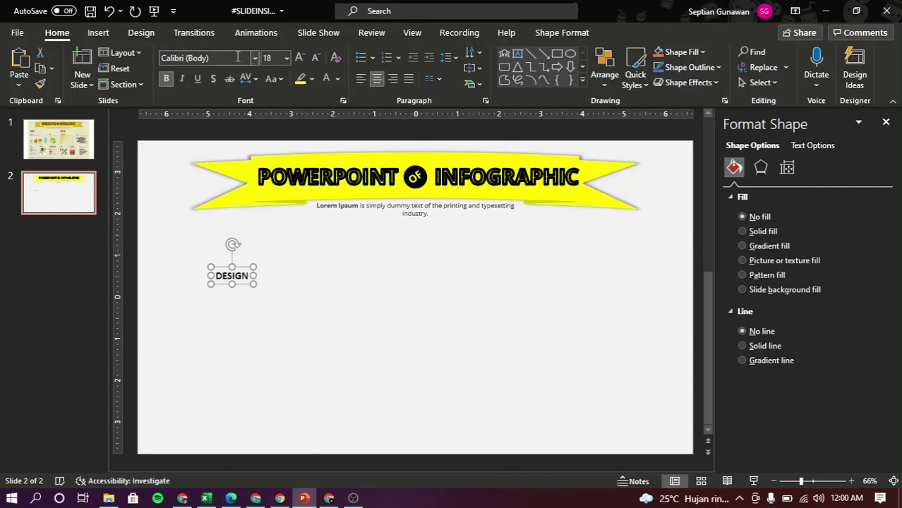
{"action": "left_click", "coordinate": [237, 56]}
{"action": "type", "text": "Open Sans"}
{"action": "key", "text": "Return"}
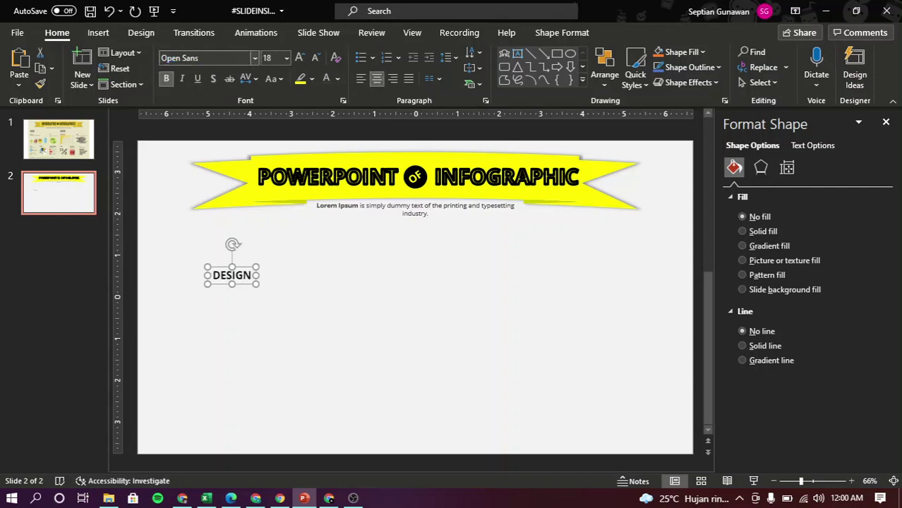
{"action": "left_click", "coordinate": [300, 58]}
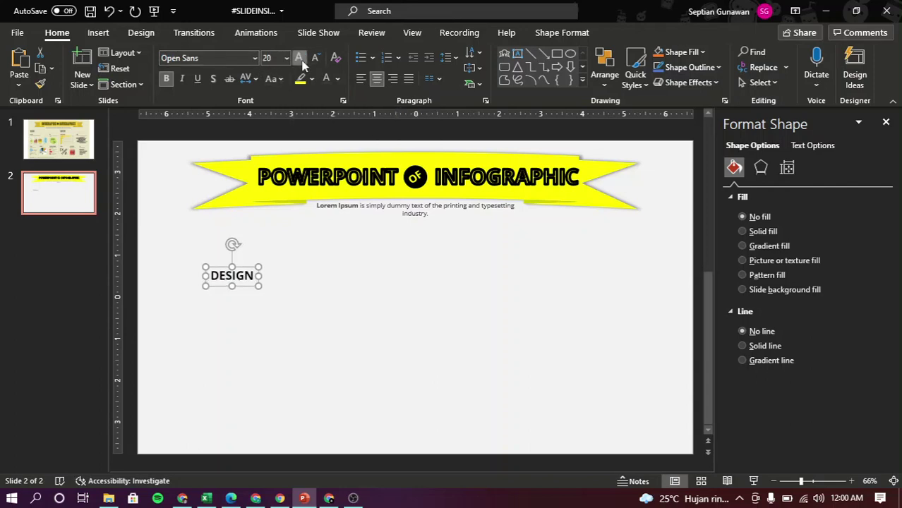
{"action": "left_click", "coordinate": [300, 59]}
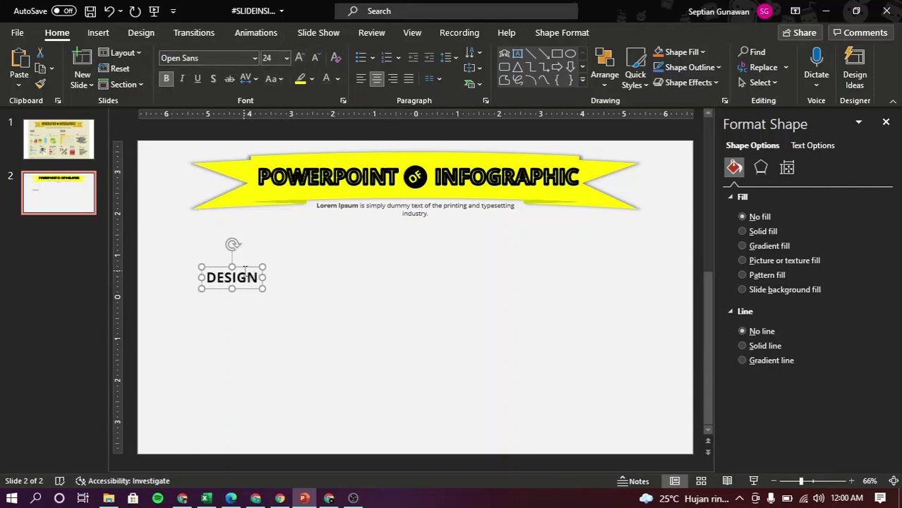
- Move the DESIGN heading closer to the slide's left edge and set its character spacing to Very Tight
{"action": "left_click_drag", "start_coordinate": [244, 267], "coordinate": [199, 251]}
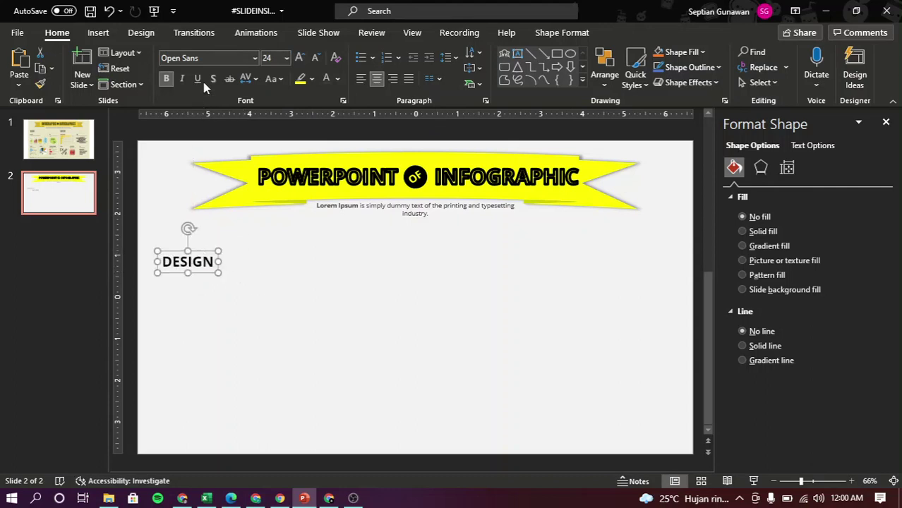
{"action": "left_click", "coordinate": [250, 79]}
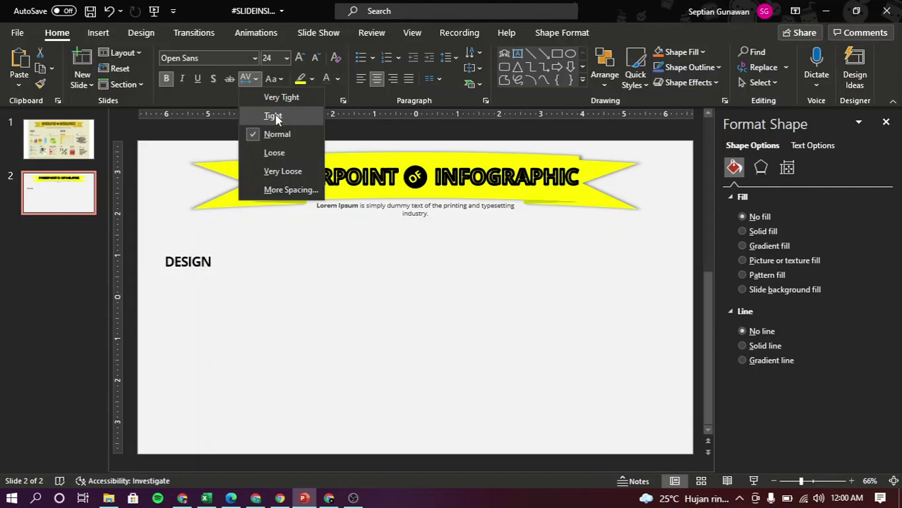
{"action": "left_click", "coordinate": [275, 103]}
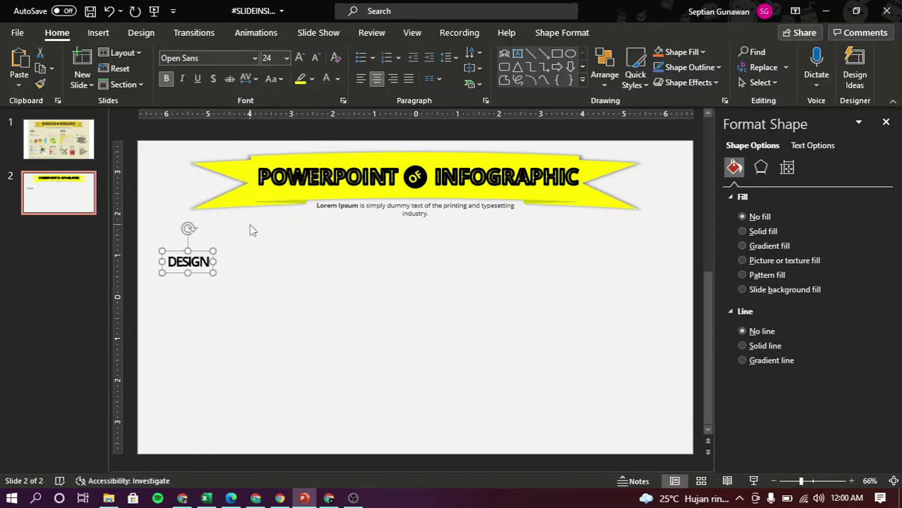
- Duplicate the DESIGN heading onto the right half of the slide at the same height and change the copy's text to CONTENT
{"action": "left_click_drag", "start_coordinate": [204, 251], "coordinate": [483, 261]}
{"action": "double_click", "coordinate": [468, 263]}
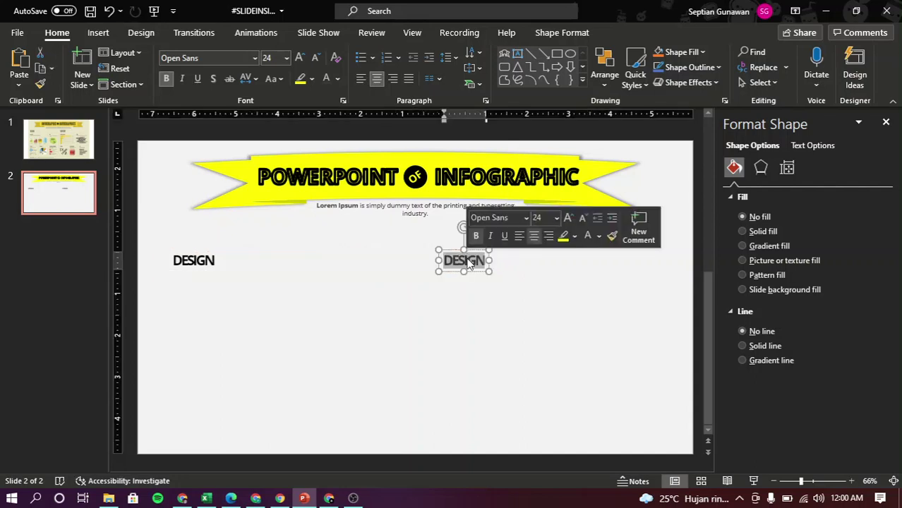
{"action": "type", "text": "CONTEN"}
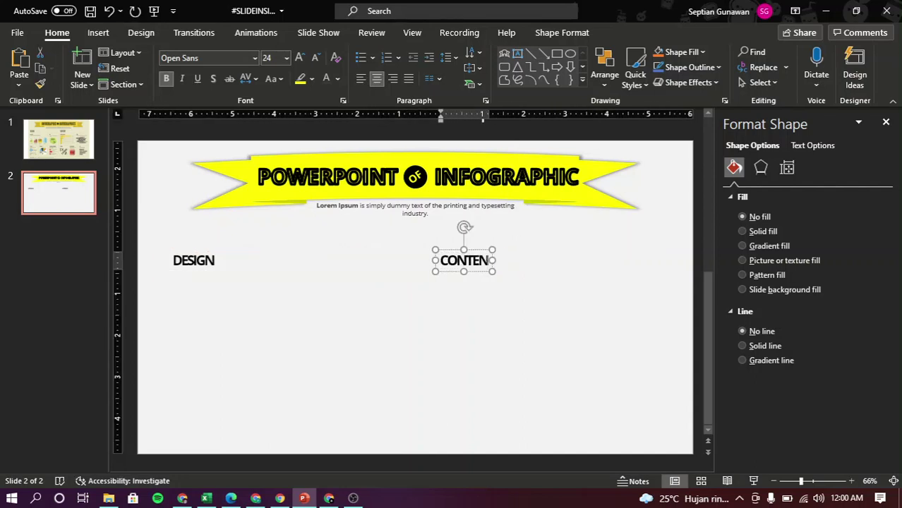
{"action": "type", "text": "T"}
{"action": "left_click", "coordinate": [477, 333]}
- Compare the section headings on slide 2 with the reference layout on slide 1, including what sits beneath them
{"action": "left_click", "coordinate": [56, 154]}
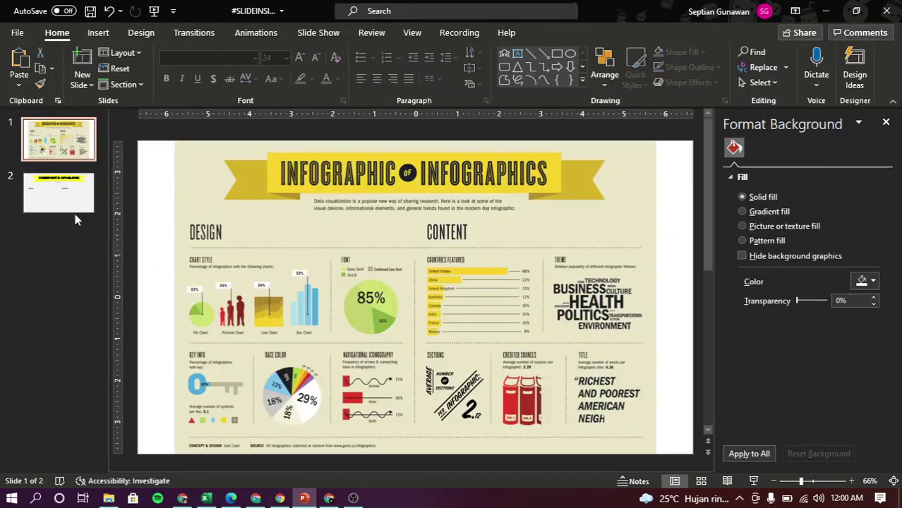
{"action": "left_click", "coordinate": [71, 192]}
{"action": "left_click", "coordinate": [195, 275]}
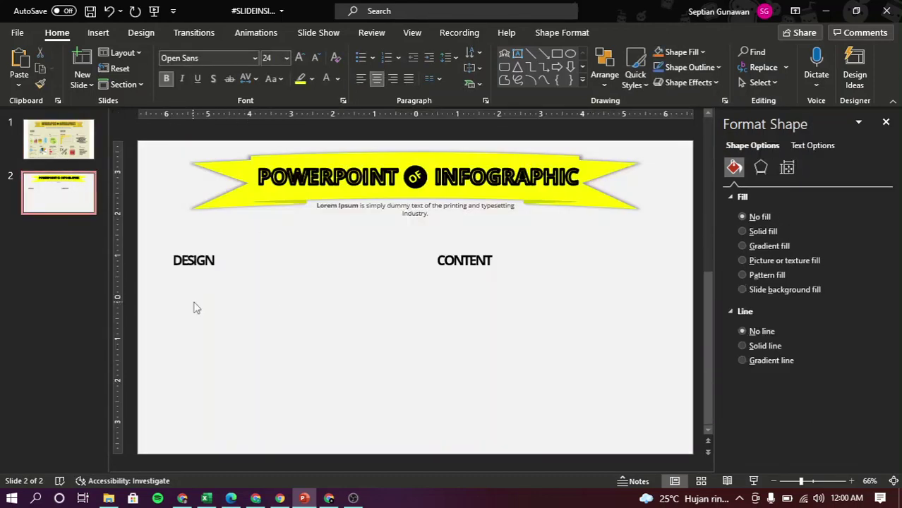
{"action": "left_click", "coordinate": [305, 305]}
{"action": "left_click", "coordinate": [59, 139]}
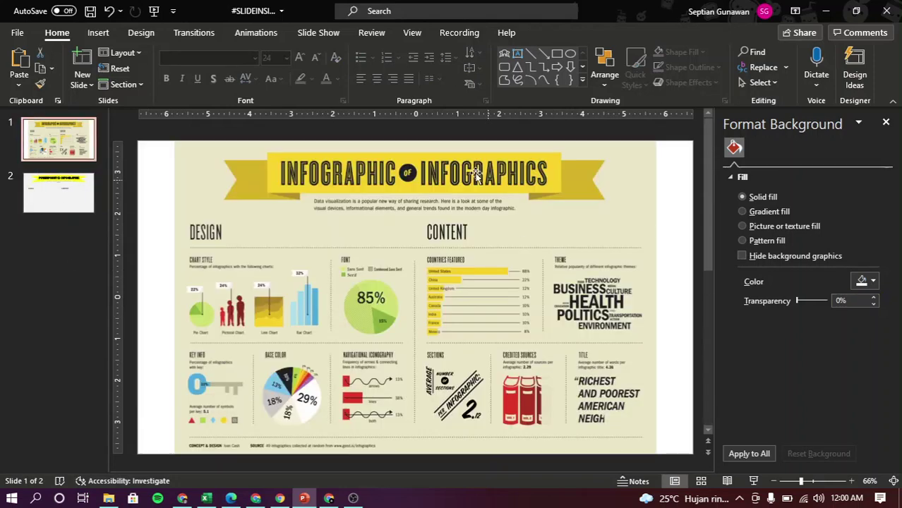
{"action": "left_click", "coordinate": [58, 201]}
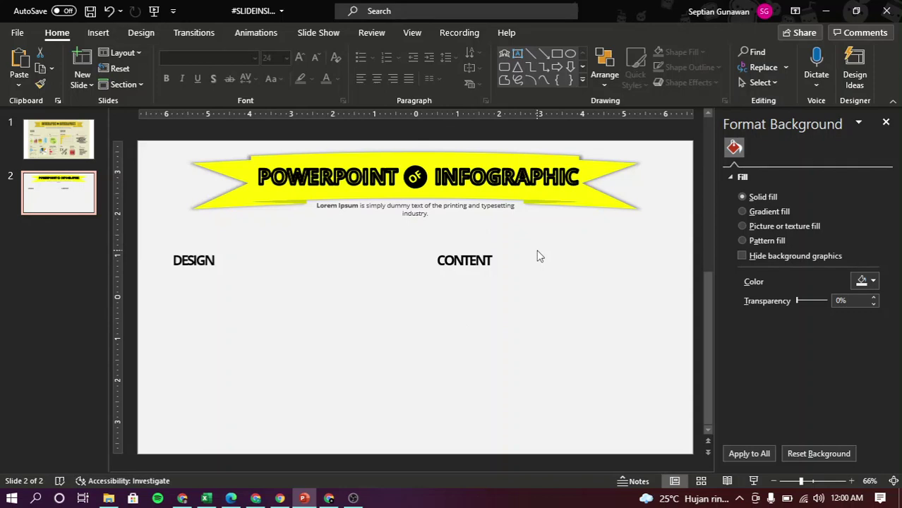
{"action": "left_click", "coordinate": [503, 189]}
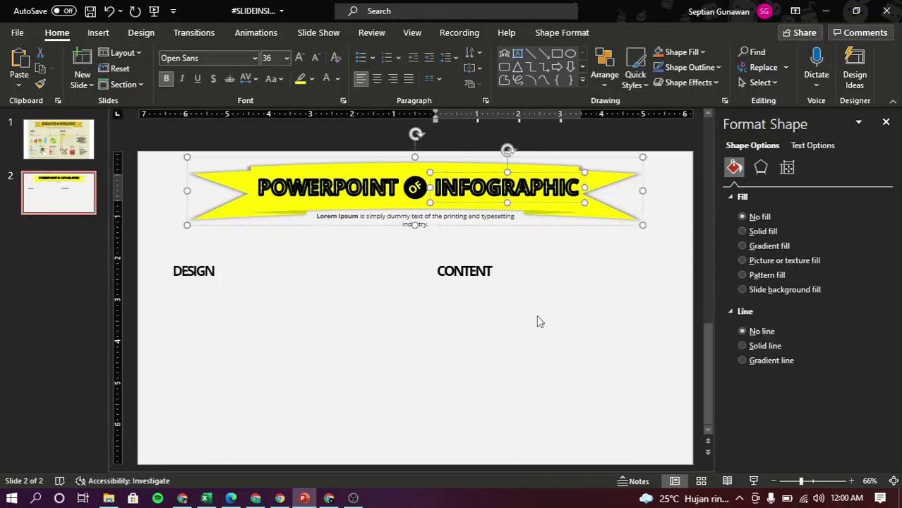
{"action": "left_click", "coordinate": [537, 318]}
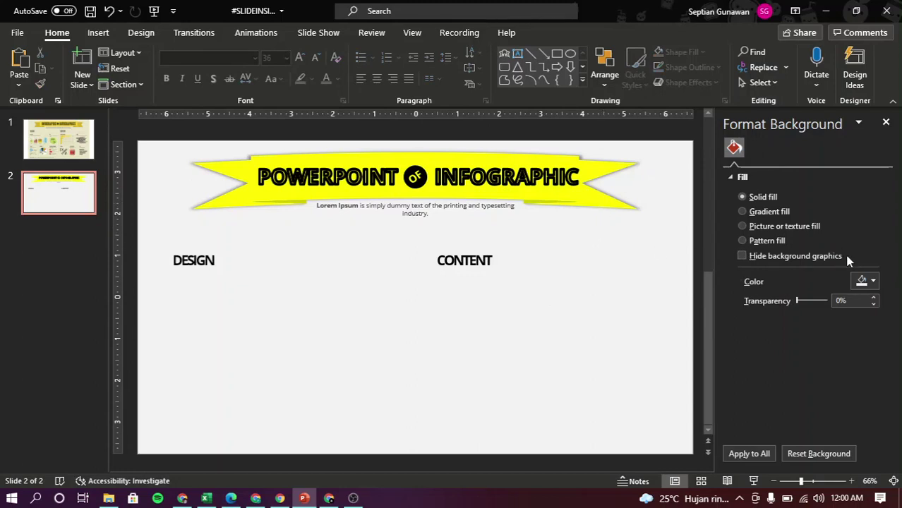
- Draw a horizontal line about 12.15" long beneath the DESIGN and CONTENT headings
{"action": "left_click", "coordinate": [531, 54]}
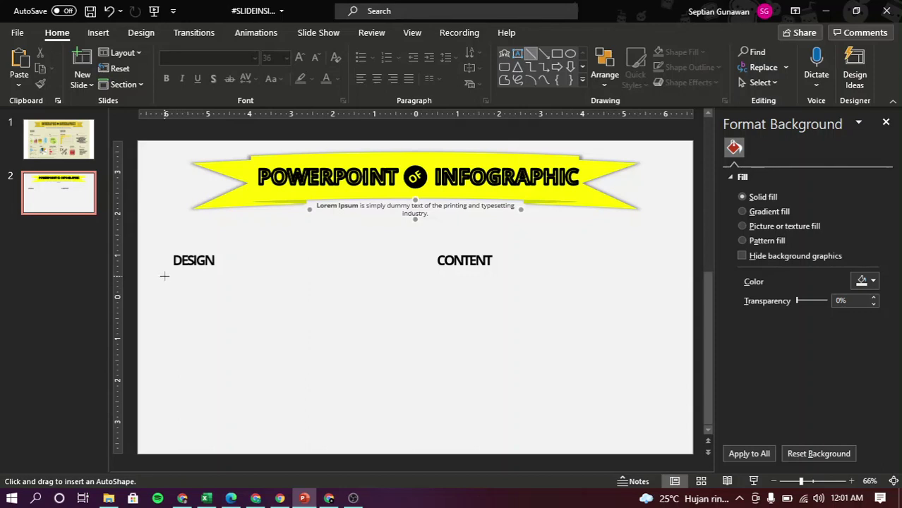
{"action": "left_click_drag", "start_coordinate": [168, 276], "coordinate": [617, 264]}
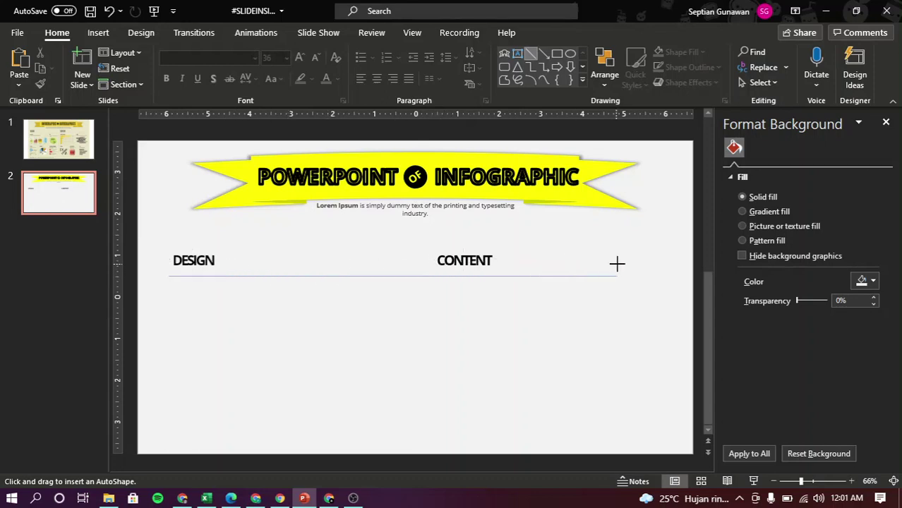
{"action": "left_click_drag", "start_coordinate": [672, 264], "coordinate": [674, 266]}
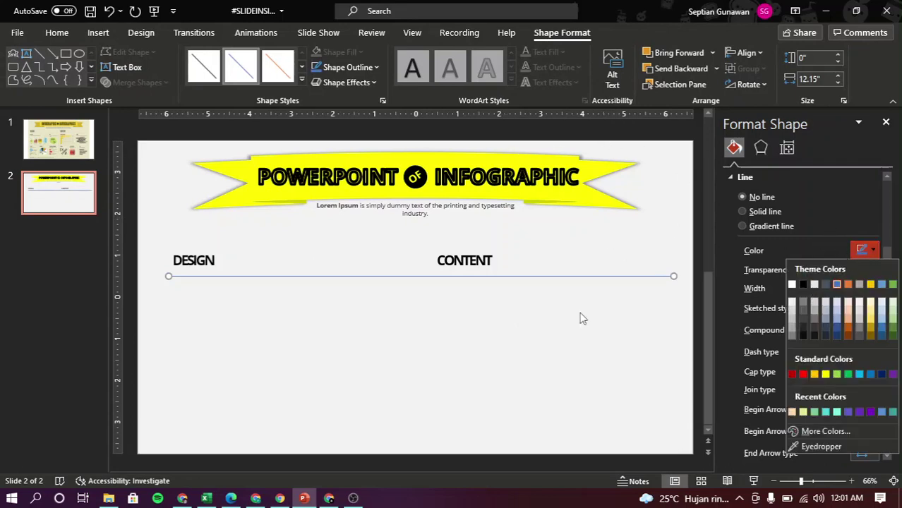
- Recolour the divider line beneath the headings to a dark grey shade of the theme black
{"action": "left_click", "coordinate": [527, 308]}
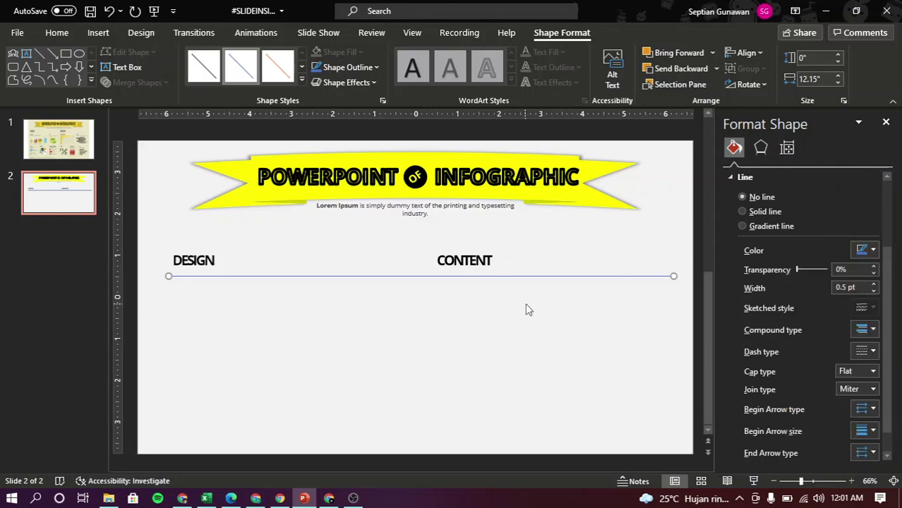
{"action": "left_click", "coordinate": [869, 249]}
{"action": "left_click", "coordinate": [798, 286]}
{"action": "left_click", "coordinate": [511, 360]}
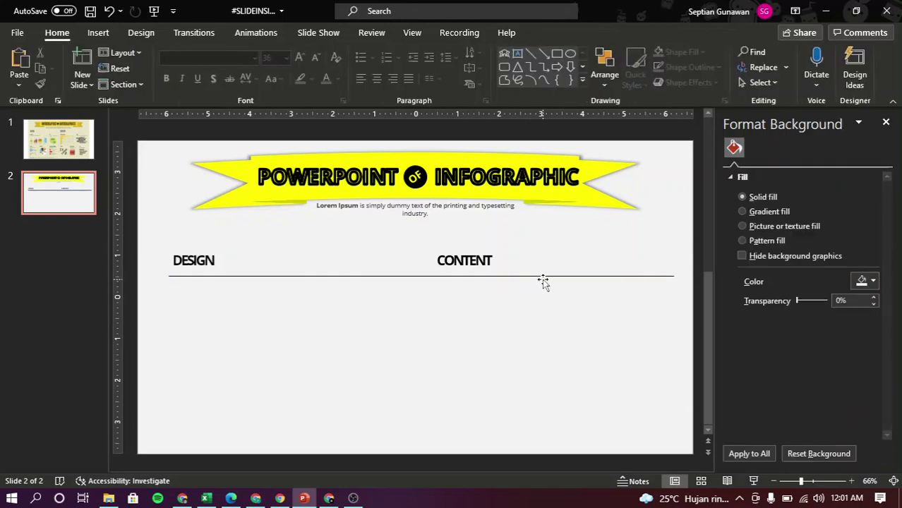
{"action": "left_click", "coordinate": [540, 276]}
{"action": "left_click", "coordinate": [862, 251]}
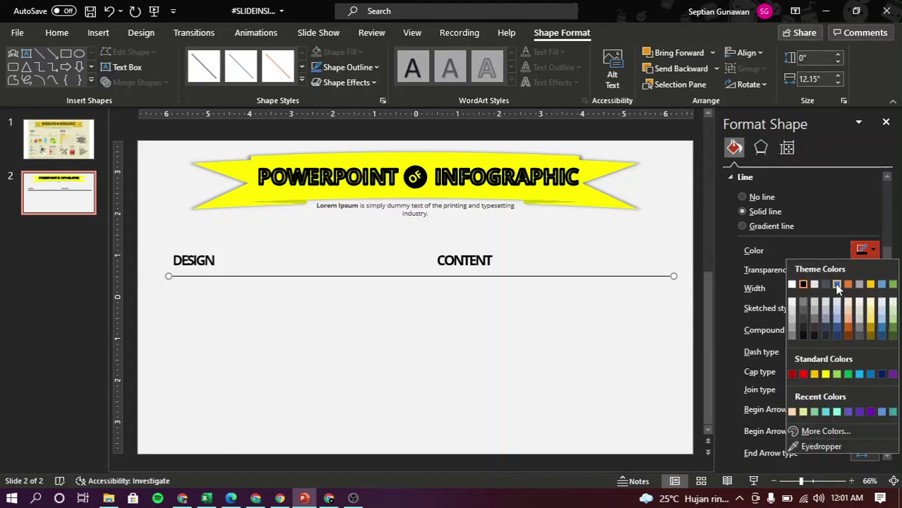
{"action": "left_click", "coordinate": [805, 321]}
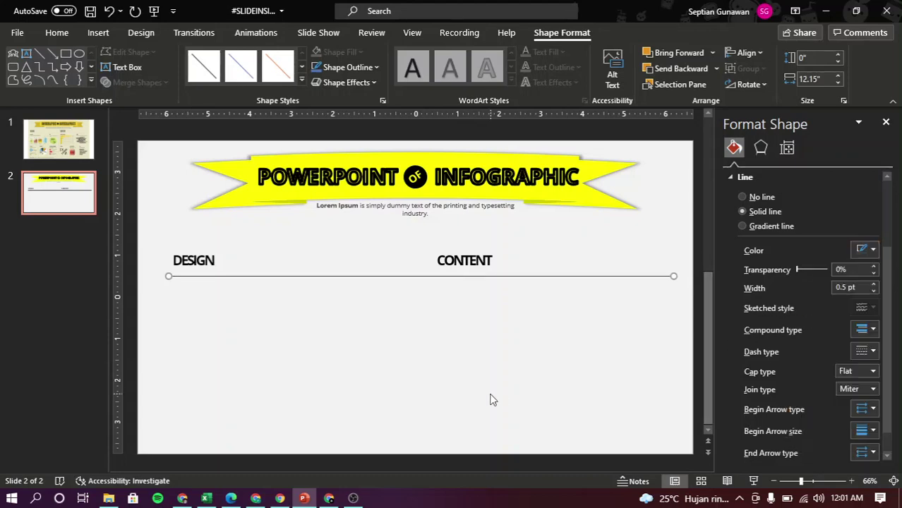
{"action": "left_click", "coordinate": [447, 376]}
- Try the Round Dot dash type on the divider line at a width of 0.5 pt
{"action": "left_click", "coordinate": [516, 276]}
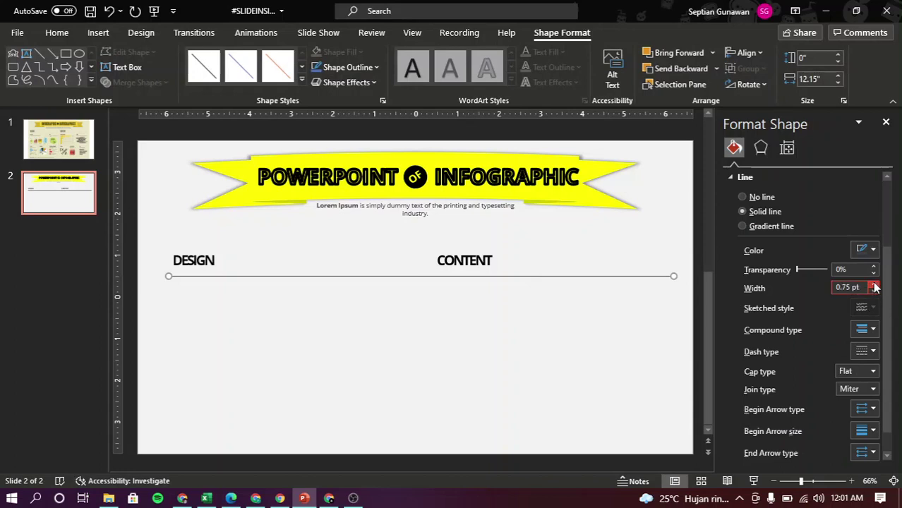
{"action": "left_click", "coordinate": [873, 291]}
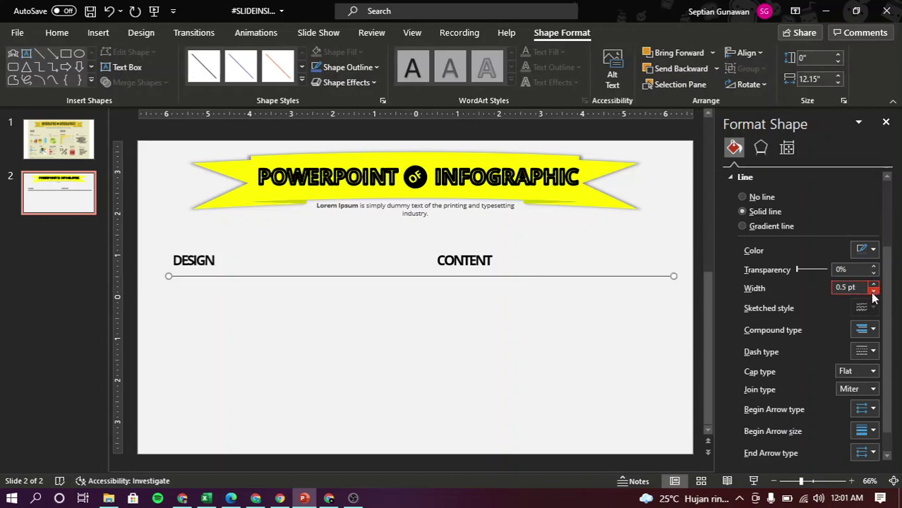
{"action": "left_click", "coordinate": [862, 353]}
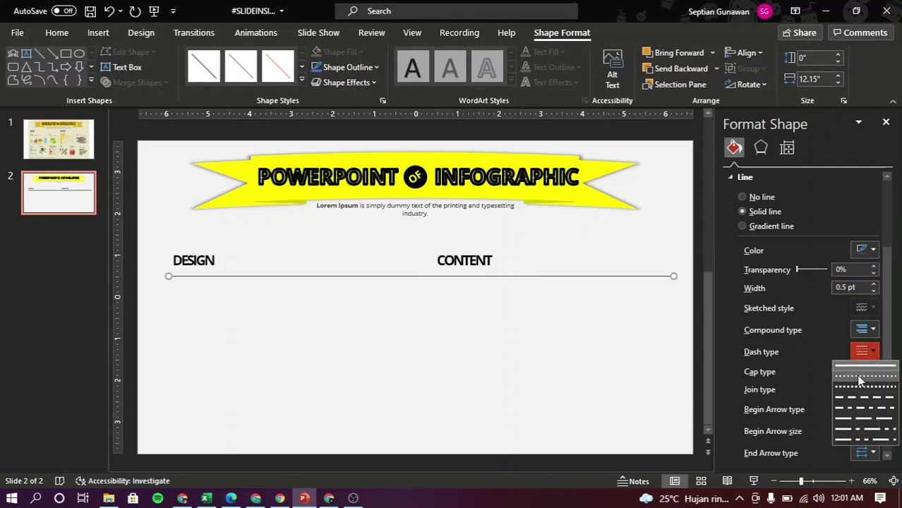
{"action": "left_click", "coordinate": [858, 379]}
- Set both the cap type and the join type of the divider line to Round
{"action": "left_click", "coordinate": [874, 372]}
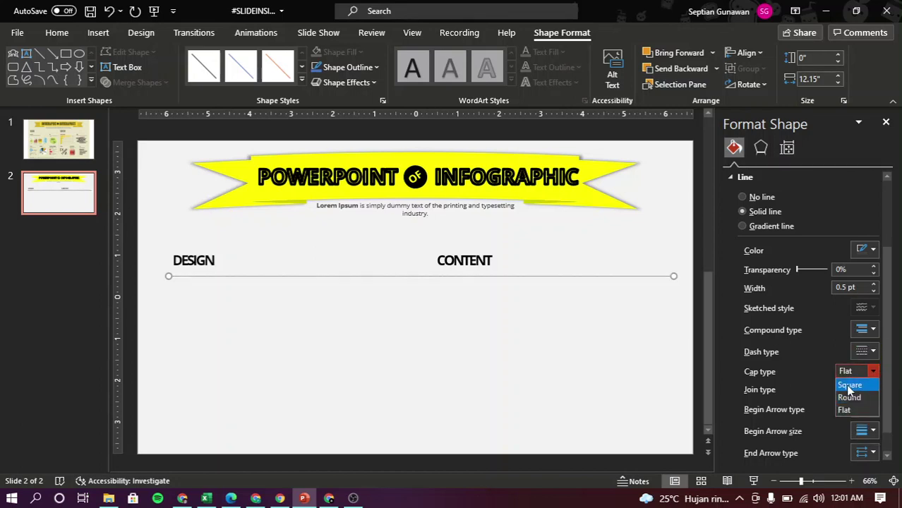
{"action": "left_click", "coordinate": [849, 397]}
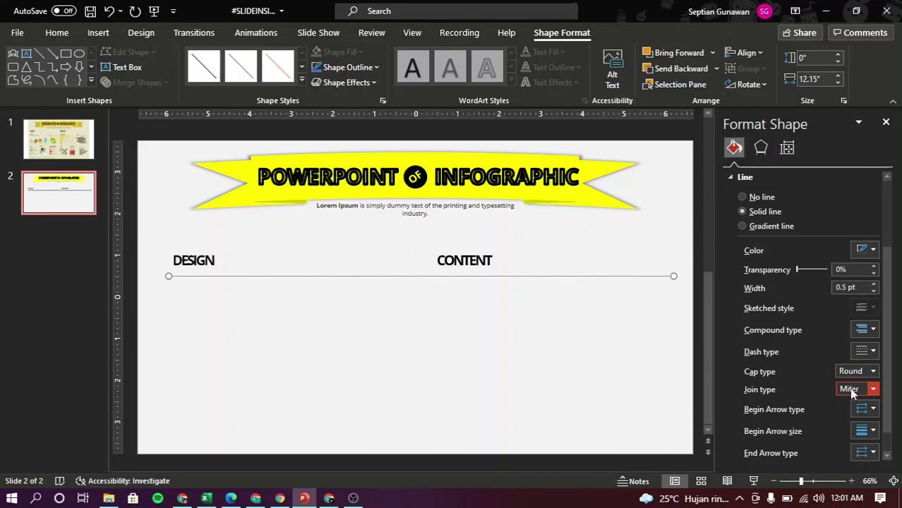
{"action": "left_click", "coordinate": [874, 389]}
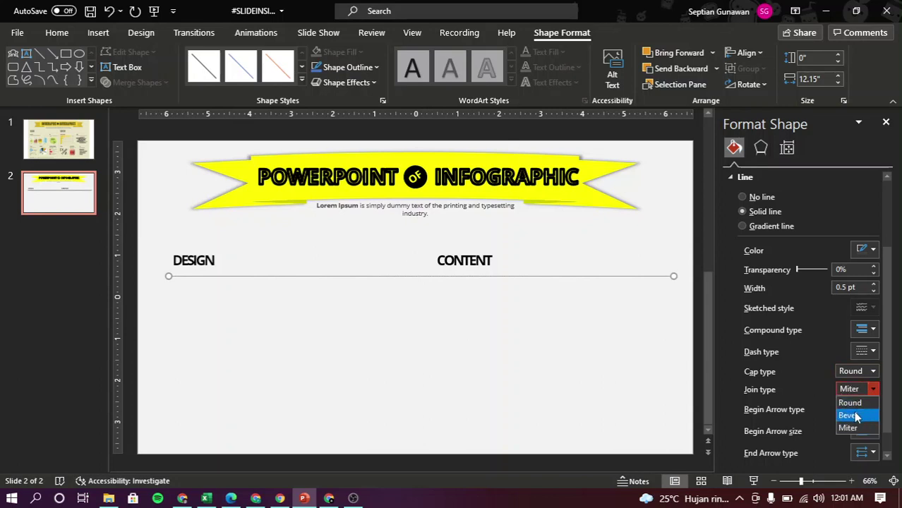
{"action": "left_click", "coordinate": [851, 403]}
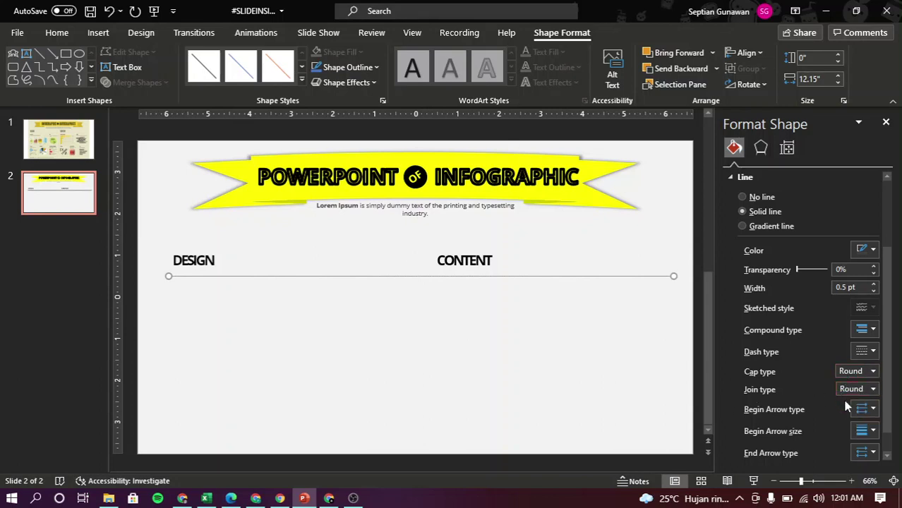
- Set the divider line's dash type to Square Dot and compare slide 2 with the reference on slide 1
{"action": "left_click", "coordinate": [873, 352]}
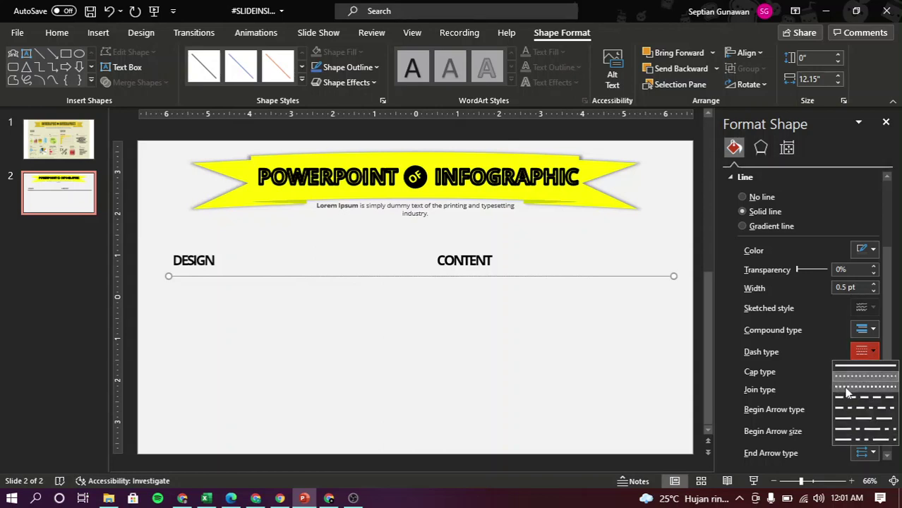
{"action": "left_click", "coordinate": [847, 389]}
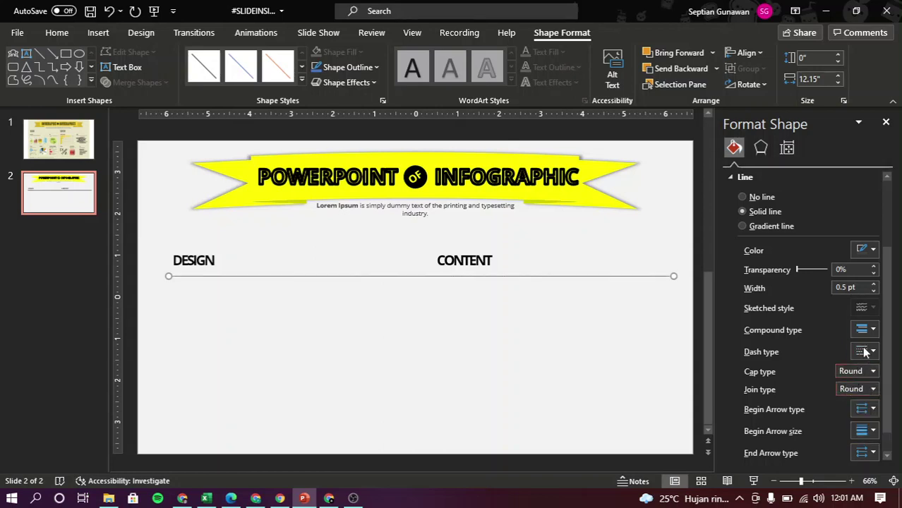
{"action": "scroll", "coordinate": [854, 409], "scroll_direction": "down", "scroll_amount": 1}
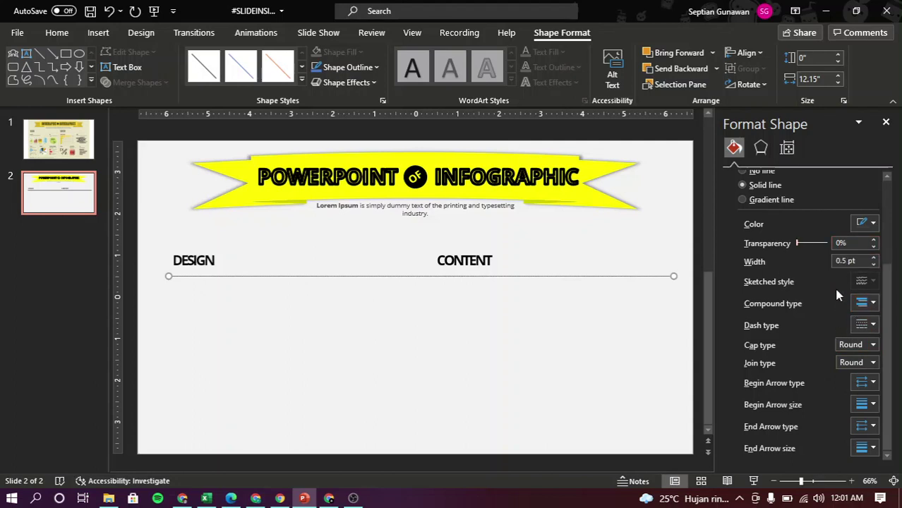
{"action": "left_click", "coordinate": [502, 356]}
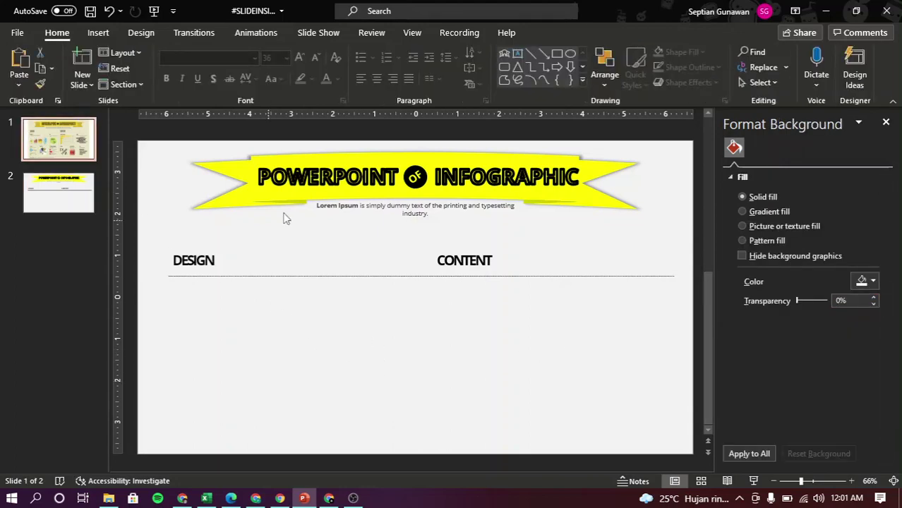
{"action": "left_click", "coordinate": [40, 148]}
{"action": "left_click", "coordinate": [86, 203]}
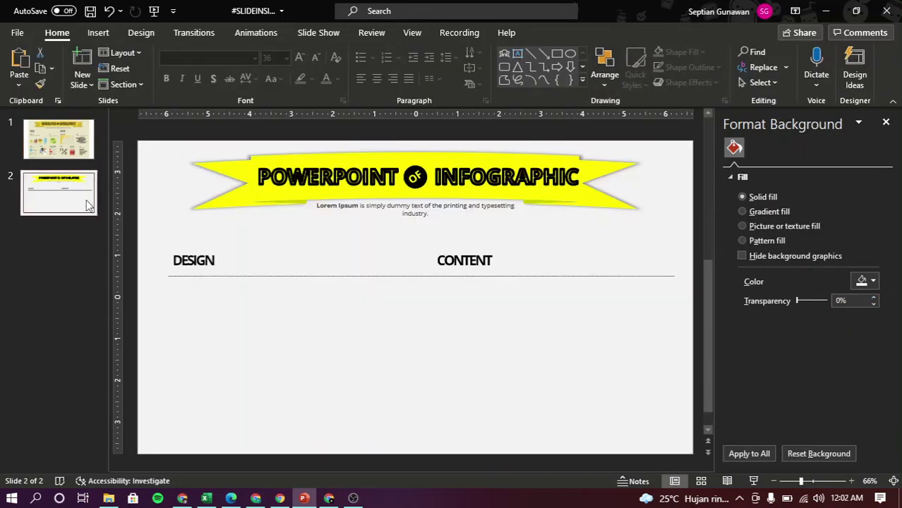
- Move the dotted divider line up closer to the DESIGN and CONTENT headings and centre it horizontally on the slide
{"action": "left_click", "coordinate": [259, 276]}
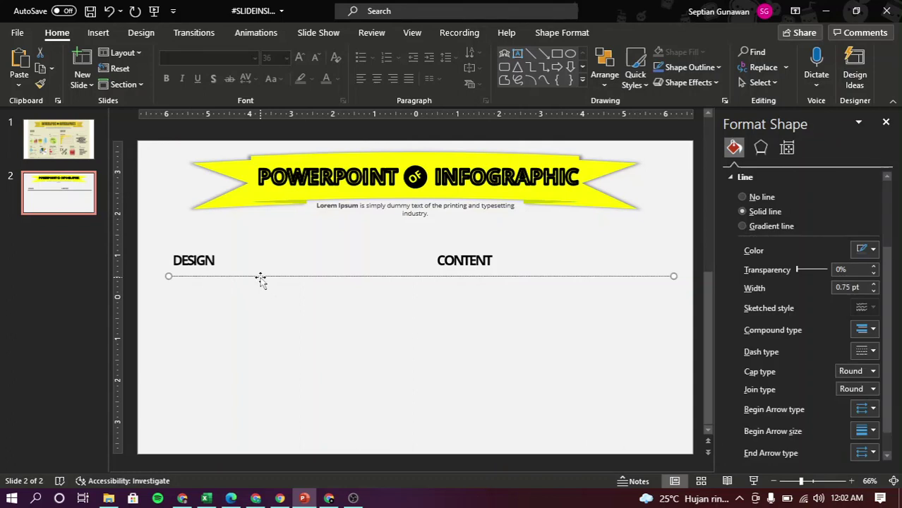
{"action": "left_click_drag", "start_coordinate": [260, 277], "coordinate": [261, 272]}
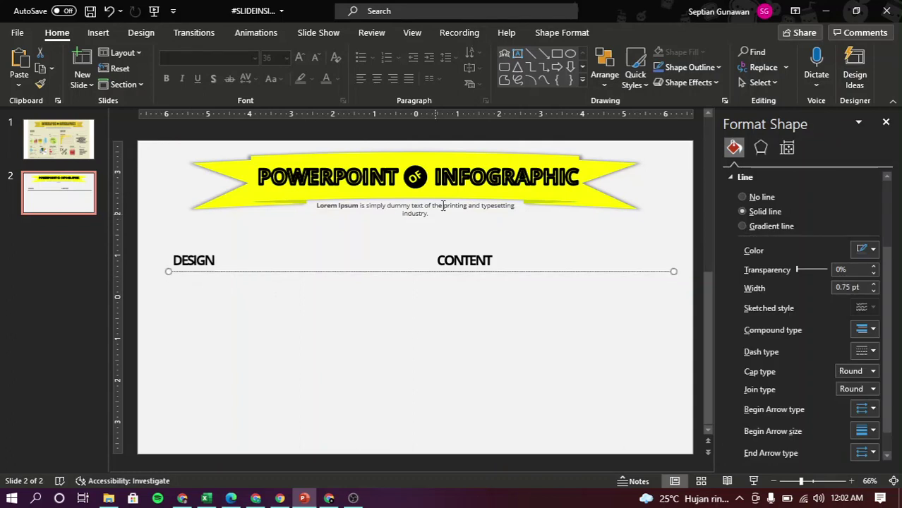
{"action": "left_click", "coordinate": [605, 71]}
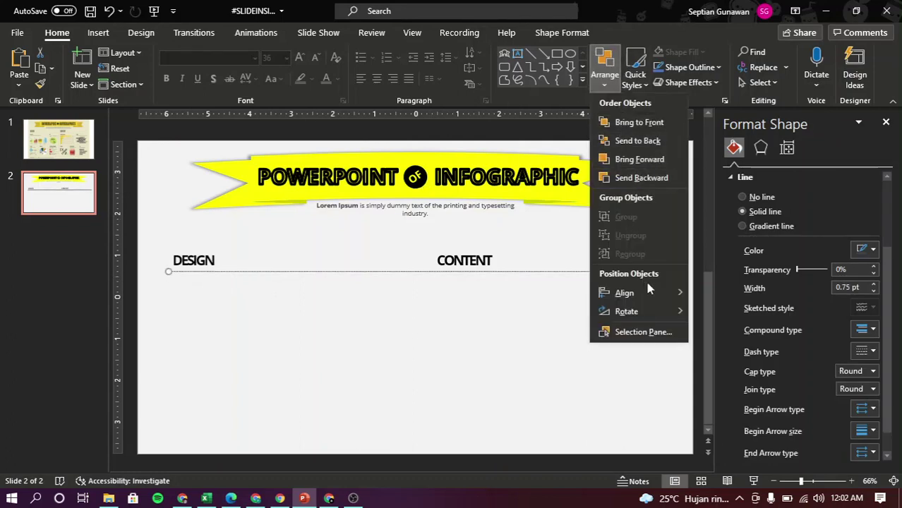
{"action": "mouse_move", "coordinate": [639, 293]}
{"action": "left_click", "coordinate": [724, 310]}
{"action": "left_click", "coordinate": [558, 354]}
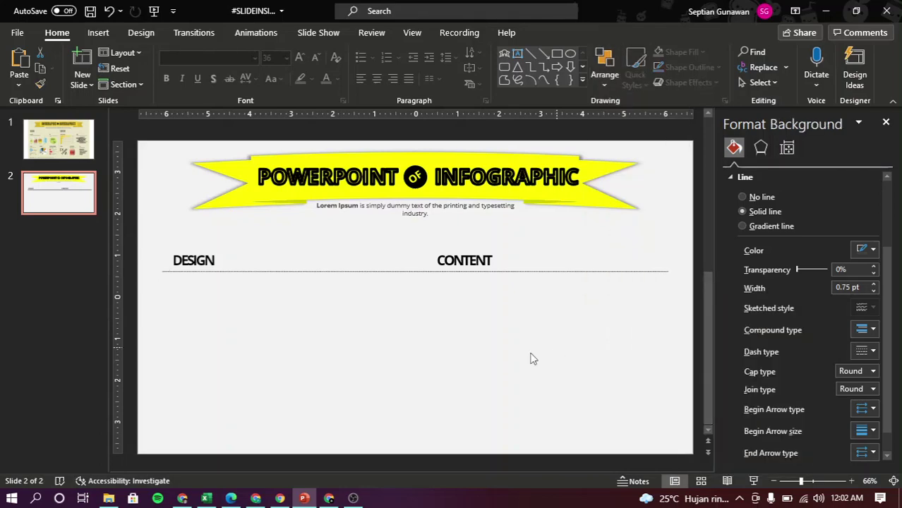
- Duplicate the DESIGN heading directly beneath the divider line and change the copy's text to CHART STYLE
{"action": "left_click", "coordinate": [35, 156]}
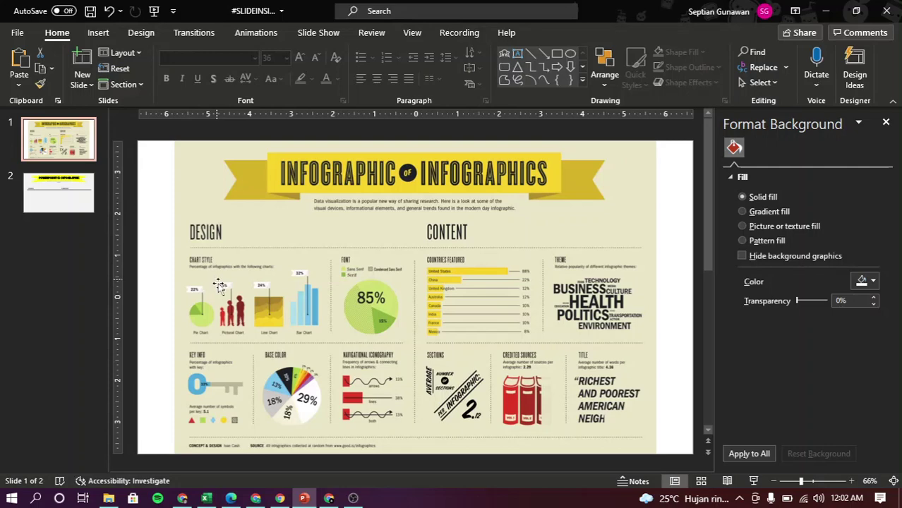
{"action": "left_click", "coordinate": [84, 203]}
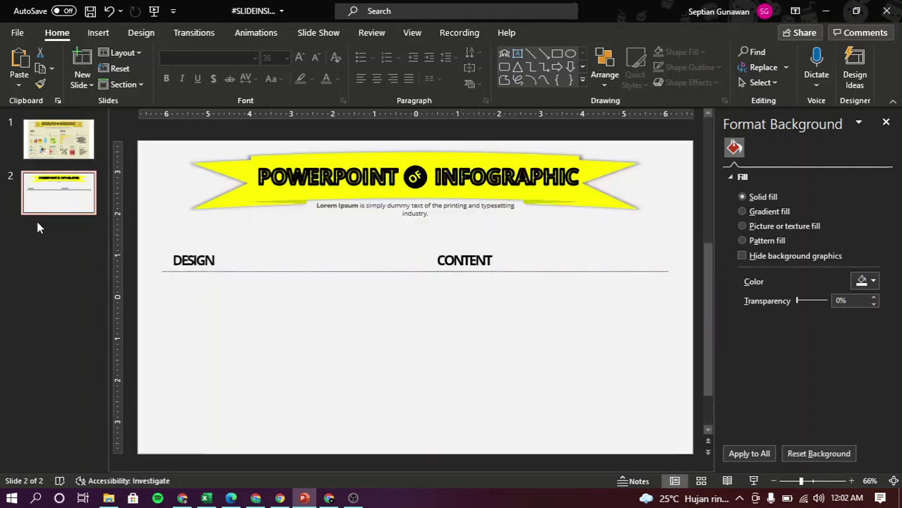
{"action": "left_click", "coordinate": [203, 252]}
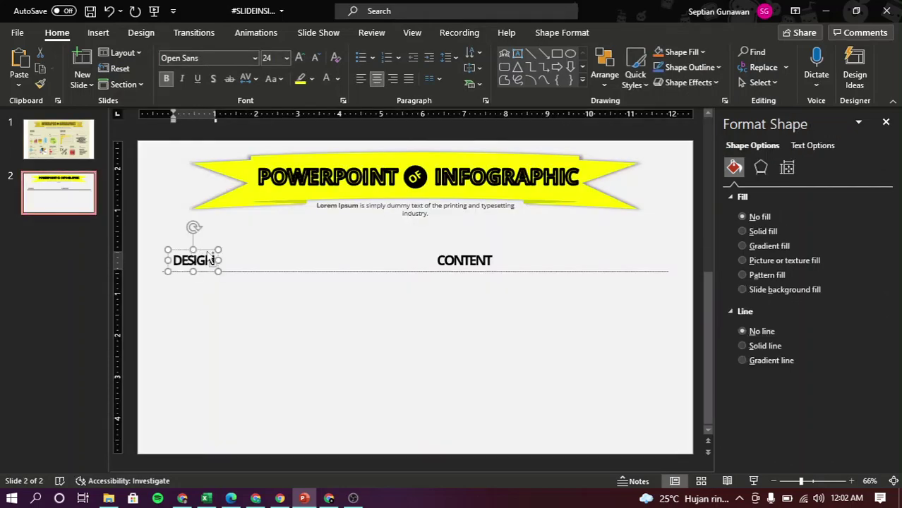
{"action": "left_click_drag", "start_coordinate": [210, 258], "coordinate": [213, 277]}
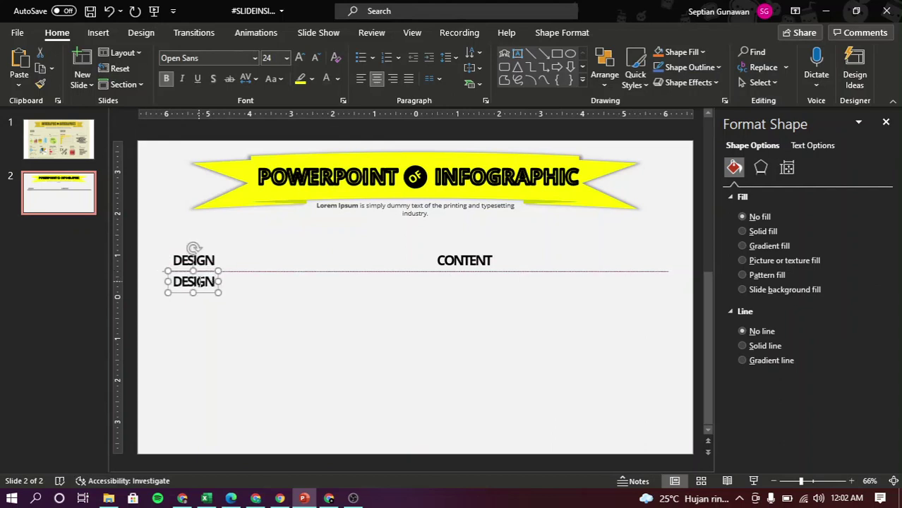
{"action": "type", "text": "CHA"}
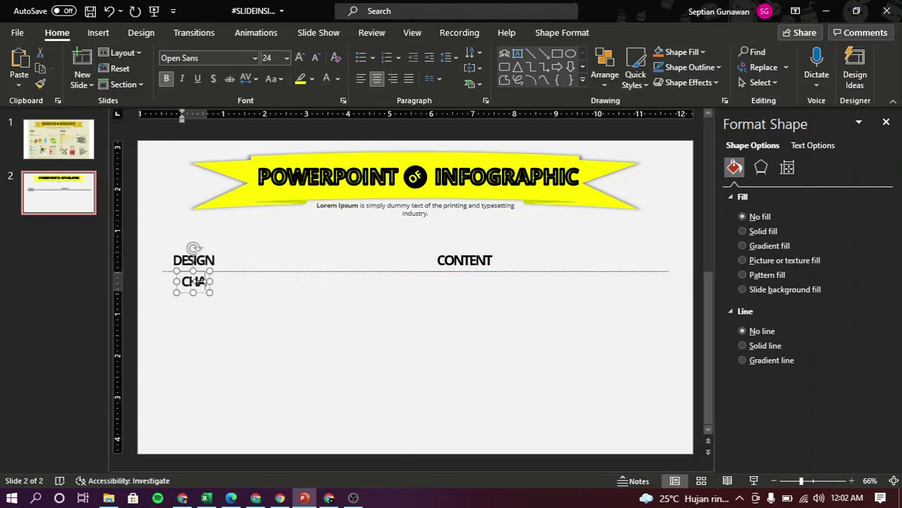
{"action": "type", "text": "RTSTYKE"}
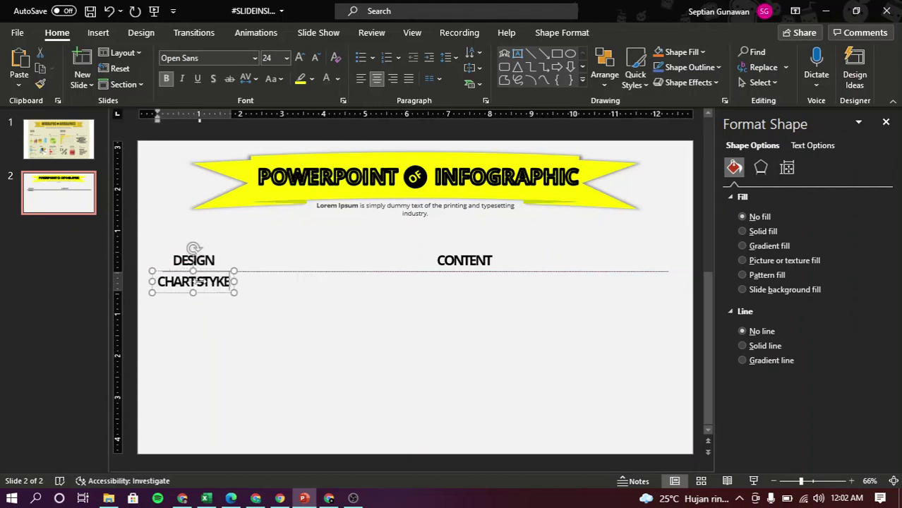
{"action": "key", "text": "BackSpace"}
{"action": "key", "text": "BackSpace"}
{"action": "key", "text": "BackSpace"}
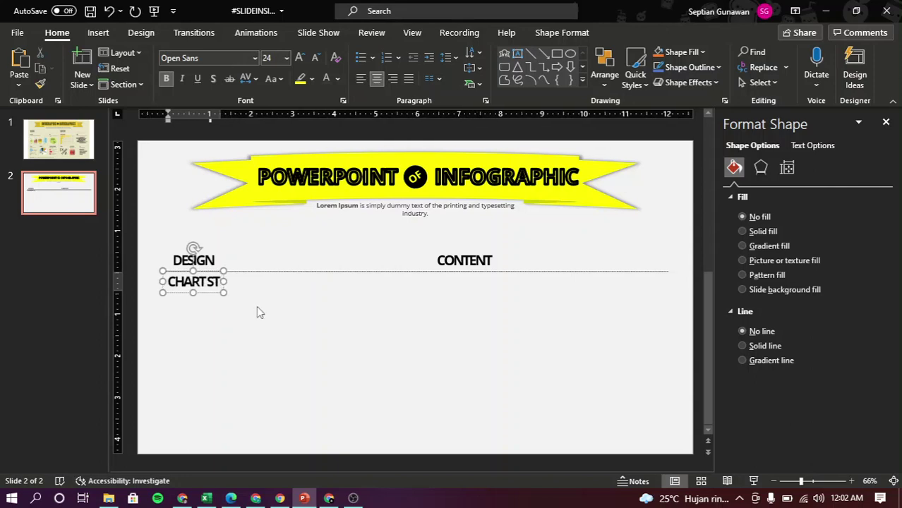
{"action": "type", "text": "YLE"}
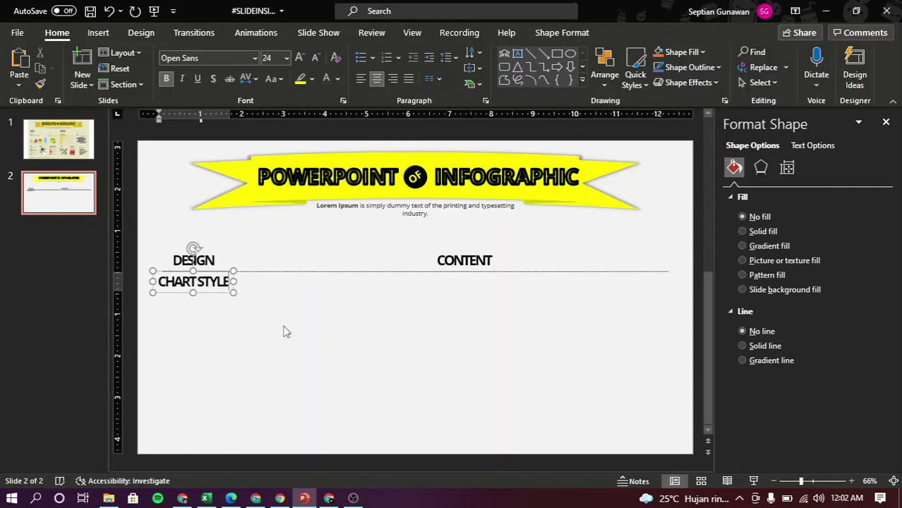
- Reduce the font size of the CHART STYLE subheading to 14
{"action": "left_click", "coordinate": [214, 291]}
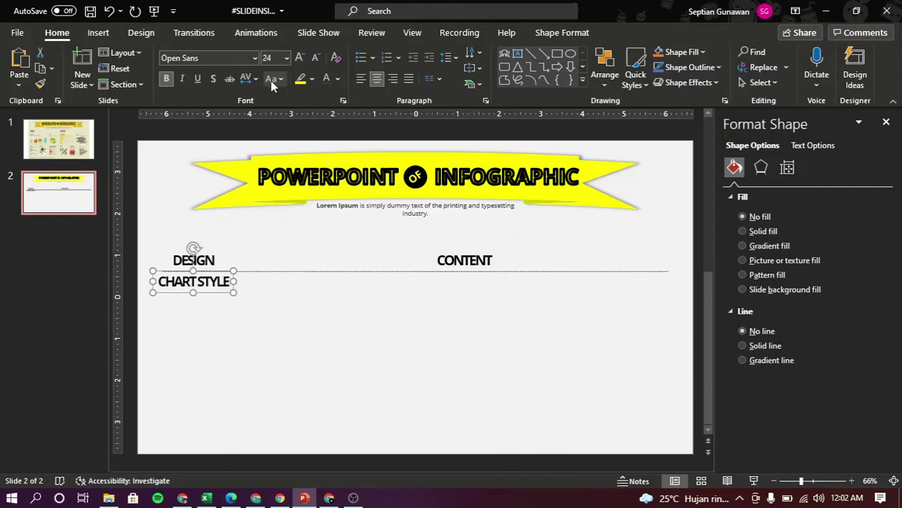
{"action": "left_click", "coordinate": [315, 57]}
{"action": "left_click", "coordinate": [316, 57]}
{"action": "left_click", "coordinate": [315, 57]}
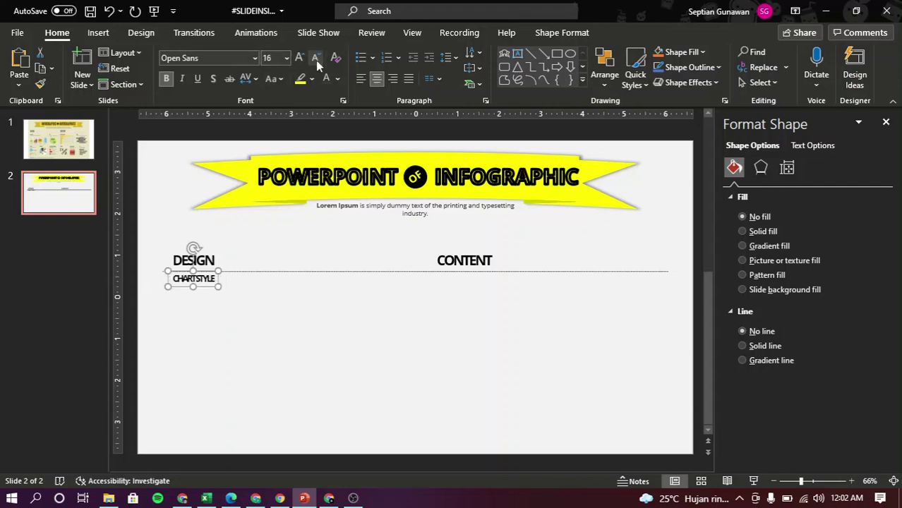
{"action": "left_click", "coordinate": [316, 57]}
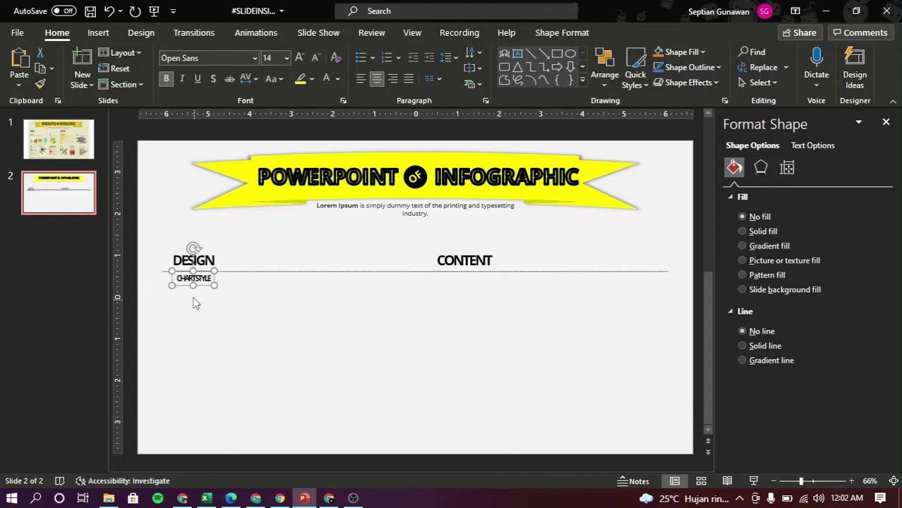
- Try Loose character spacing on the CHART STYLE subheading and settle on Normal
{"action": "left_click", "coordinate": [249, 78]}
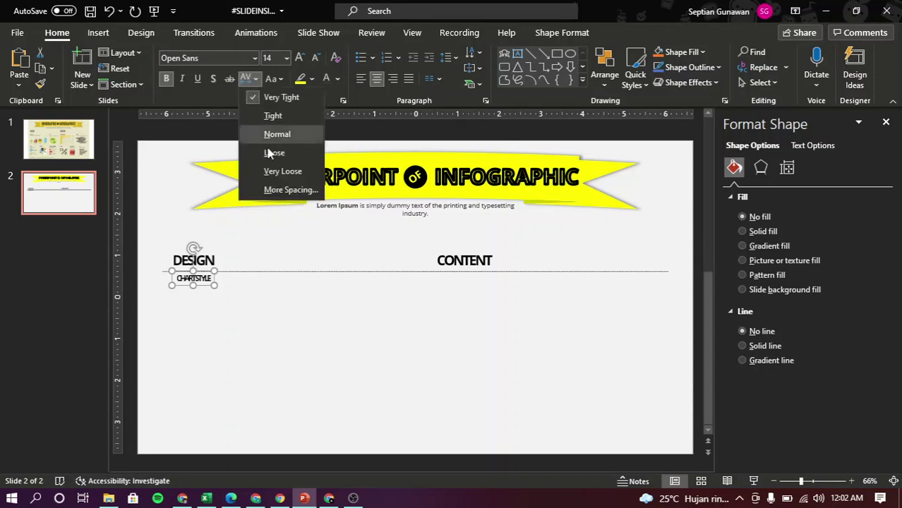
{"action": "left_click", "coordinate": [273, 151]}
{"action": "left_click", "coordinate": [271, 79]}
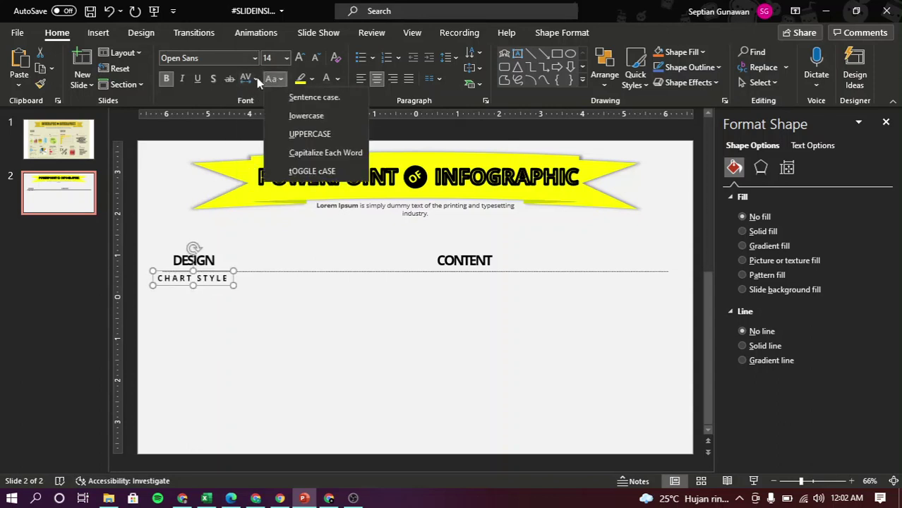
{"action": "left_click", "coordinate": [247, 78]}
{"action": "left_click", "coordinate": [272, 138]}
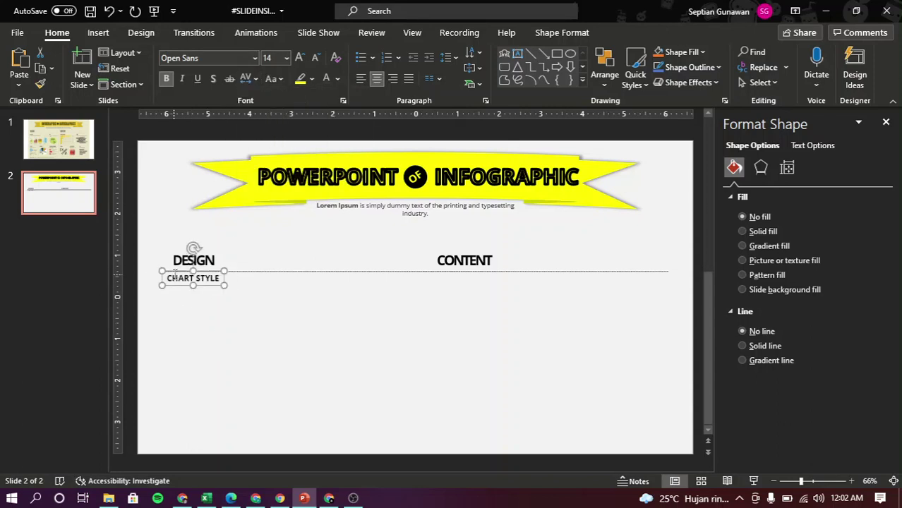
- Remove the bold from the word STYLE and position the subheading below the divider, left-aligned with the DESIGN heading
{"action": "double_click", "coordinate": [202, 283]}
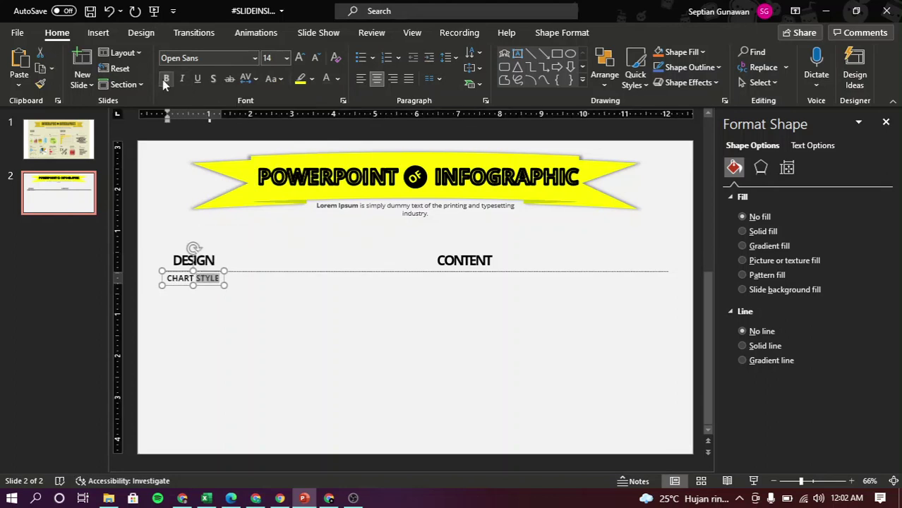
{"action": "left_click", "coordinate": [221, 307]}
{"action": "left_click", "coordinate": [213, 281]}
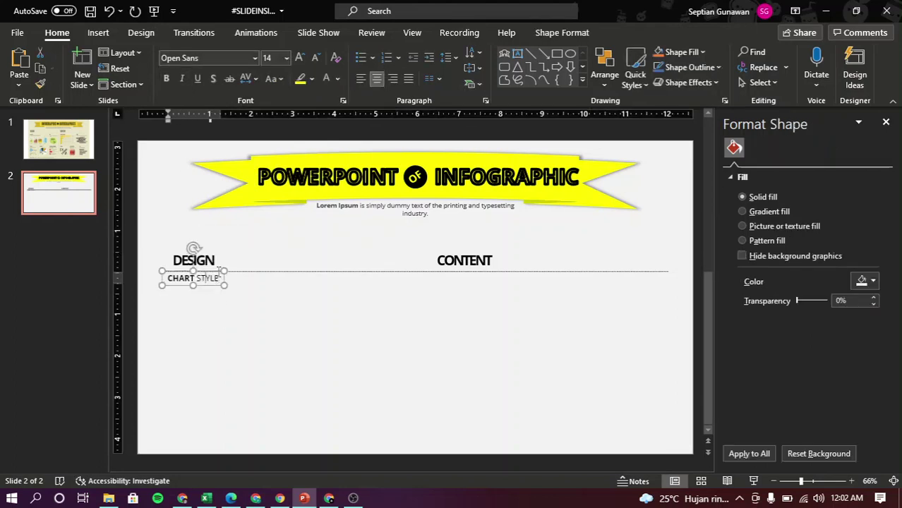
{"action": "left_click_drag", "start_coordinate": [216, 272], "coordinate": [219, 278]}
{"action": "left_click", "coordinate": [350, 213]}
- Move the introductory text box from under the ribbon to below CHART STYLE and delete its opening words "Lorem Ipsum is"
{"action": "left_click", "coordinate": [46, 149]}
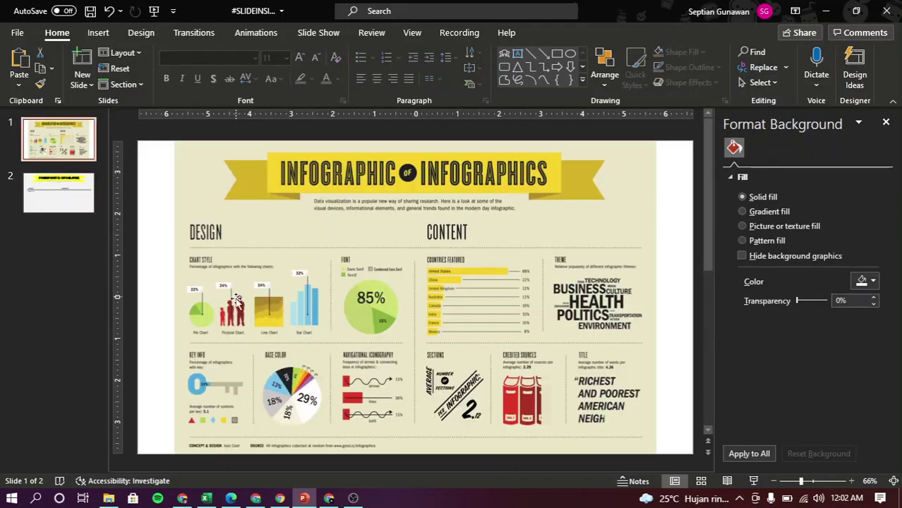
{"action": "left_click", "coordinate": [59, 192]}
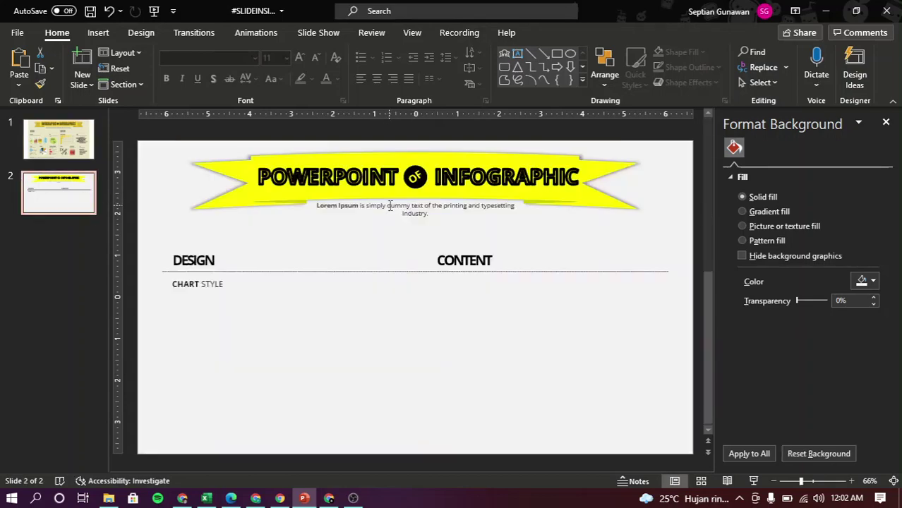
{"action": "triple_click", "coordinate": [390, 205]}
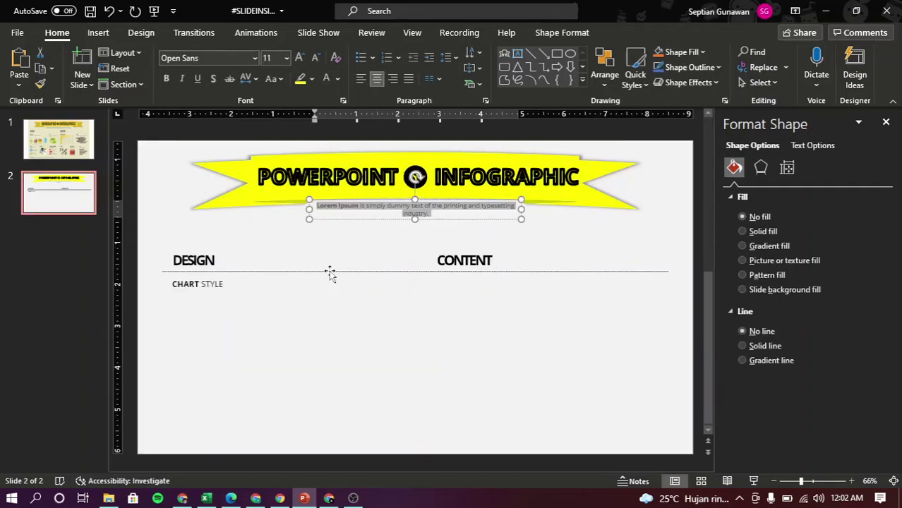
{"action": "left_click_drag", "start_coordinate": [355, 226], "coordinate": [175, 294]}
{"action": "key", "text": "BackSpace"}
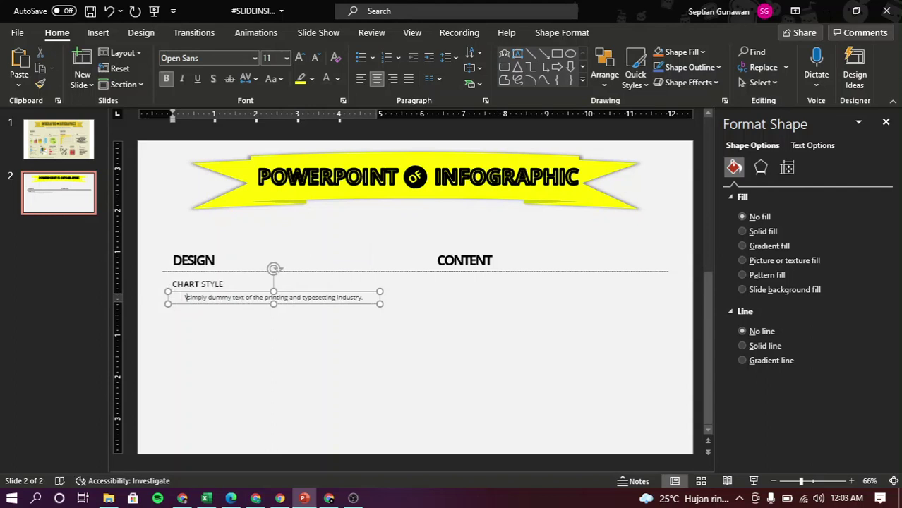
{"action": "key", "text": "Delete"}
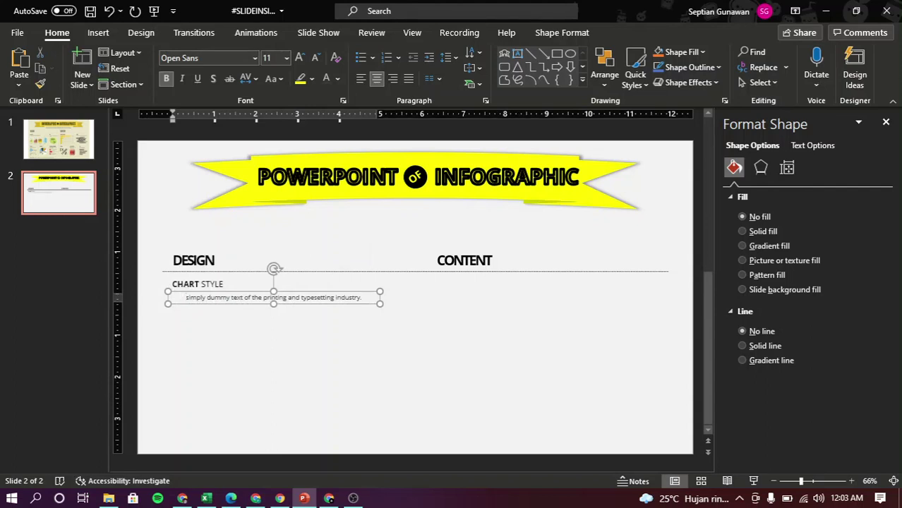
- Left-align the description under CHART STYLE, move it up close to the subheading, and shorten it to "simply dummy text of"
{"action": "left_click", "coordinate": [319, 292]}
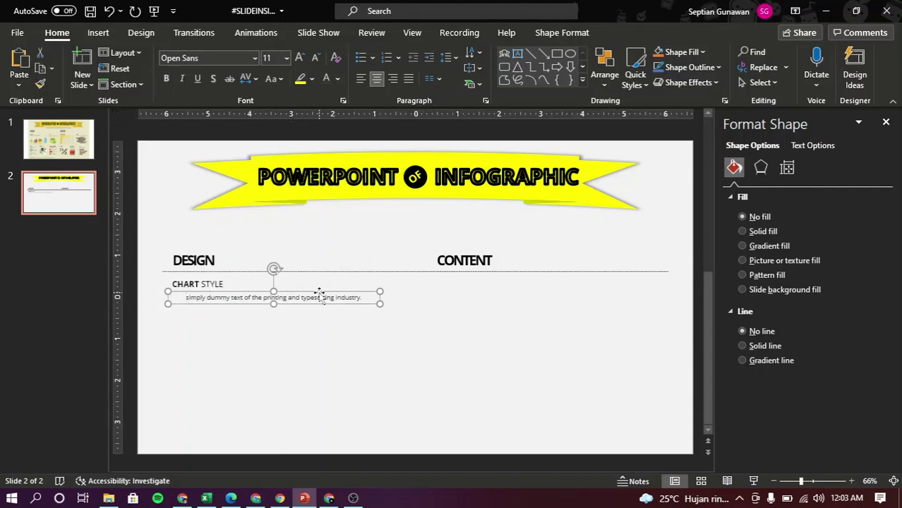
{"action": "left_click", "coordinate": [360, 79]}
{"action": "left_click_drag", "start_coordinate": [292, 293], "coordinate": [349, 292]}
{"action": "key", "text": "Delete"}
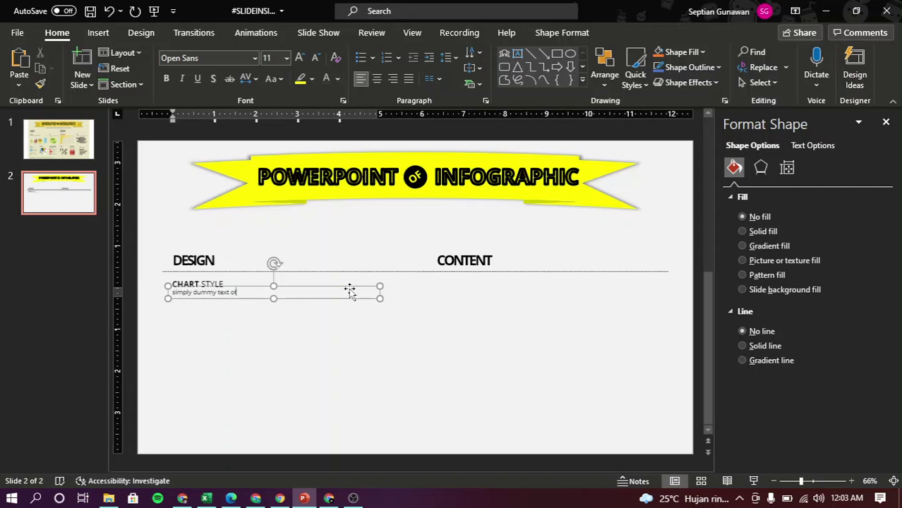
{"action": "left_click", "coordinate": [348, 326]}
- Narrow the description text box to fit its short line of text beneath CHART STYLE
{"action": "left_click", "coordinate": [257, 297]}
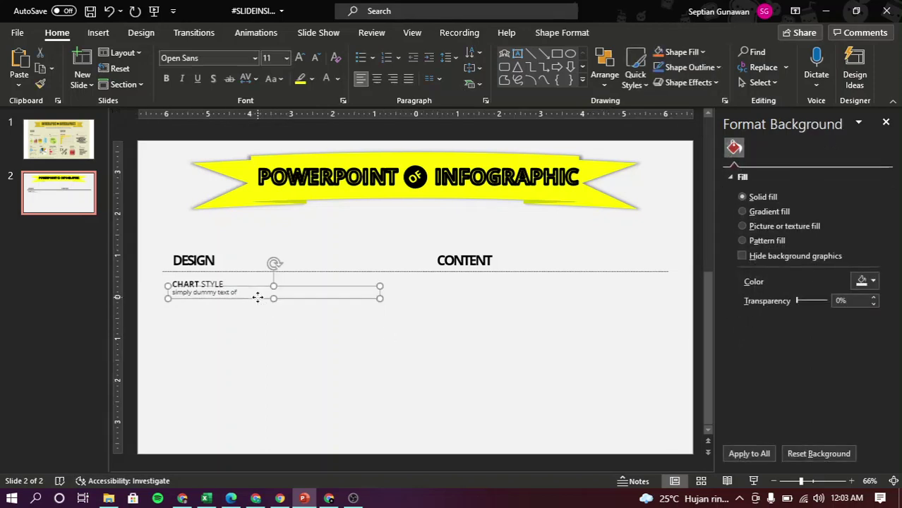
{"action": "left_click_drag", "start_coordinate": [378, 298], "coordinate": [258, 295]}
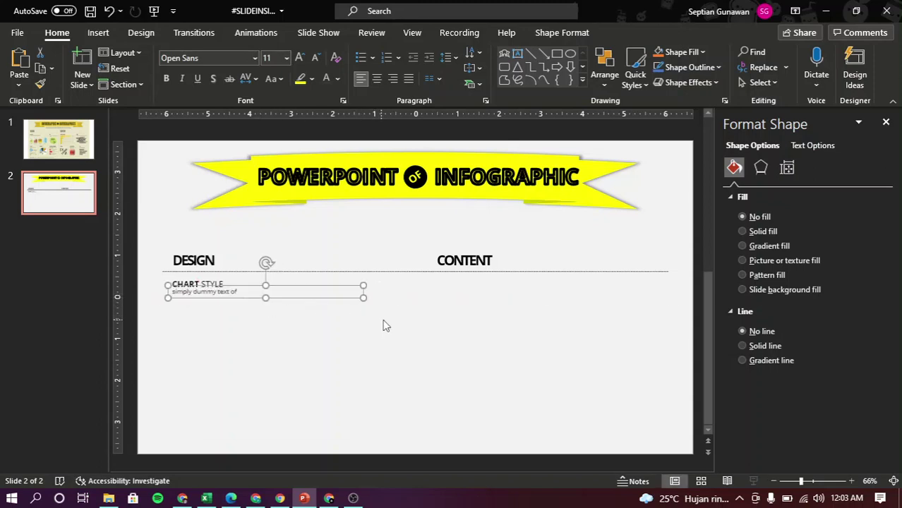
{"action": "left_click_drag", "start_coordinate": [363, 297], "coordinate": [253, 298]}
{"action": "left_click", "coordinate": [304, 348]}
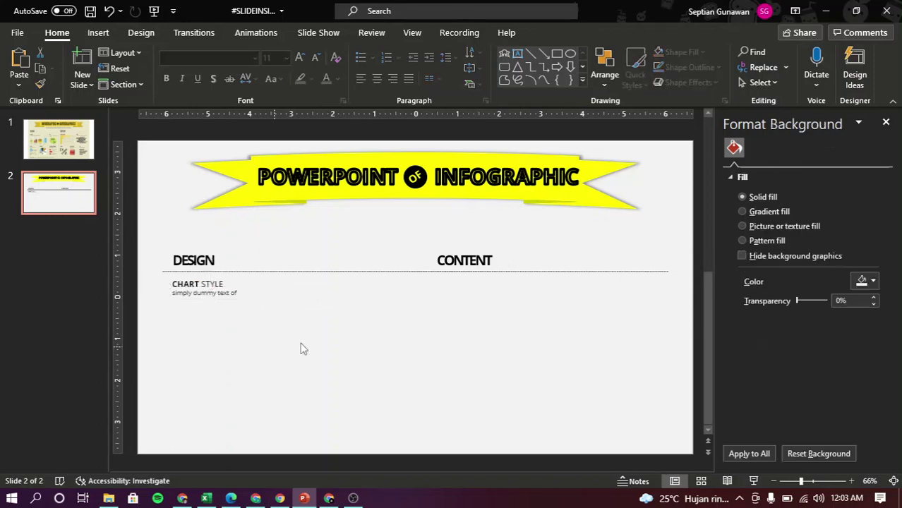
- Check the reference on slide 1, then move both headings, the divider line, the subheading and its description up together on slide 2
{"action": "left_click", "coordinate": [59, 139]}
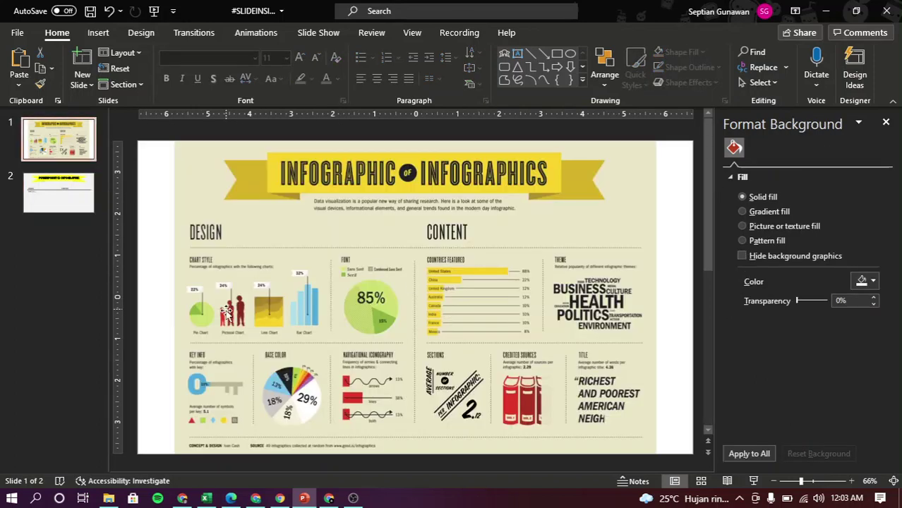
{"action": "left_click", "coordinate": [39, 182]}
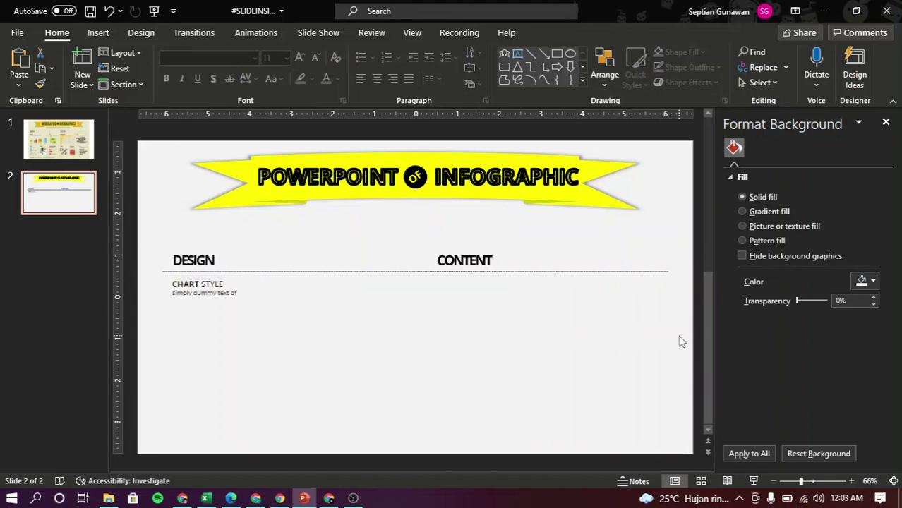
{"action": "left_click_drag", "start_coordinate": [678, 336], "coordinate": [129, 225]}
{"action": "key", "text": "Up"}
{"action": "key", "text": "Up"}
{"action": "key", "text": "Up"}
{"action": "key", "text": "Up"}
{"action": "key", "text": "Up"}
{"action": "key", "text": "Up"}
{"action": "key", "text": "Up"}
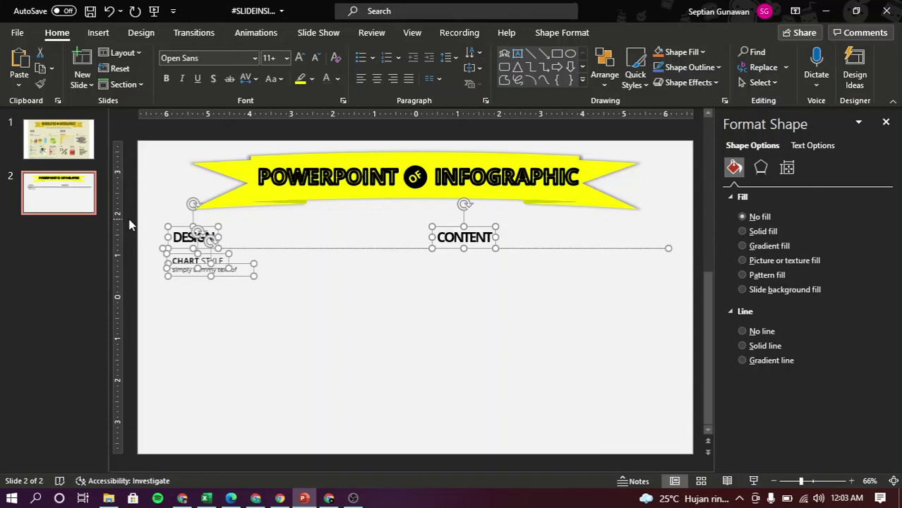
{"action": "left_click", "coordinate": [294, 294]}
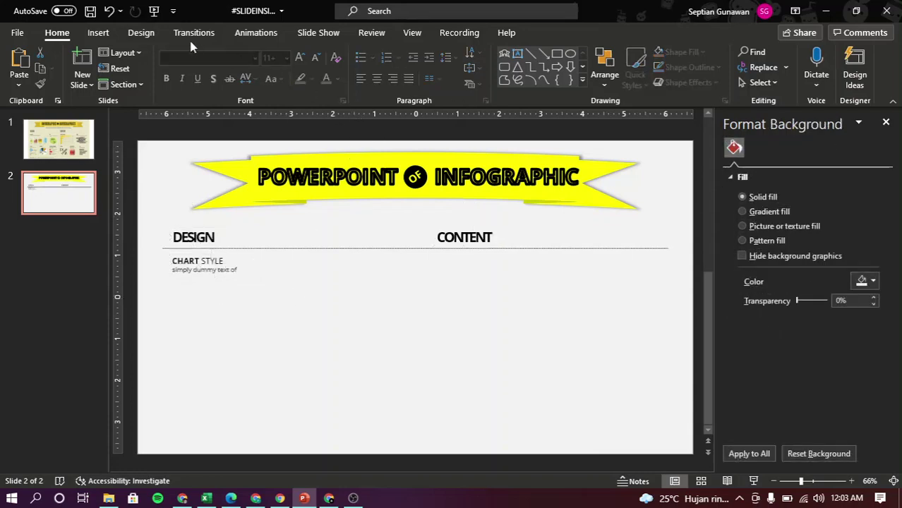
- Insert a standard pie chart with the default sample data on slide 2
{"action": "left_click", "coordinate": [98, 32]}
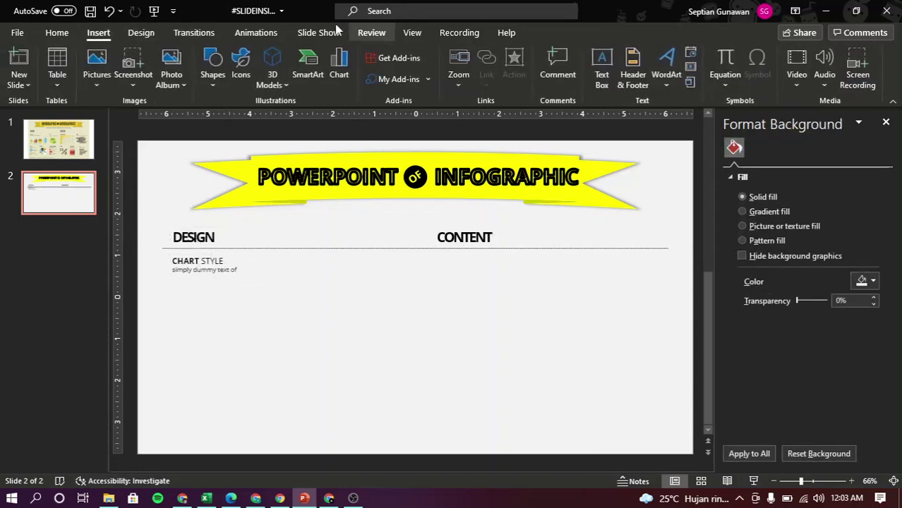
{"action": "left_click", "coordinate": [339, 71]}
{"action": "left_click", "coordinate": [286, 161]}
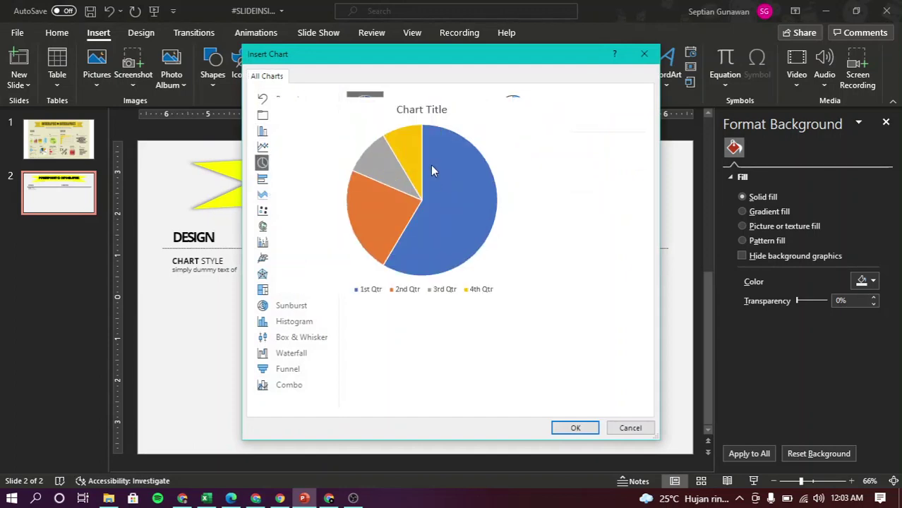
{"action": "left_click", "coordinate": [575, 428]}
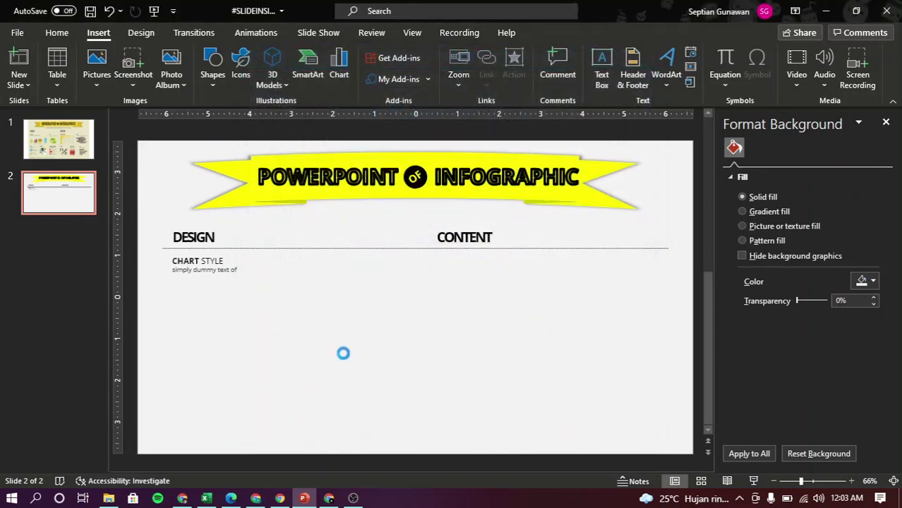
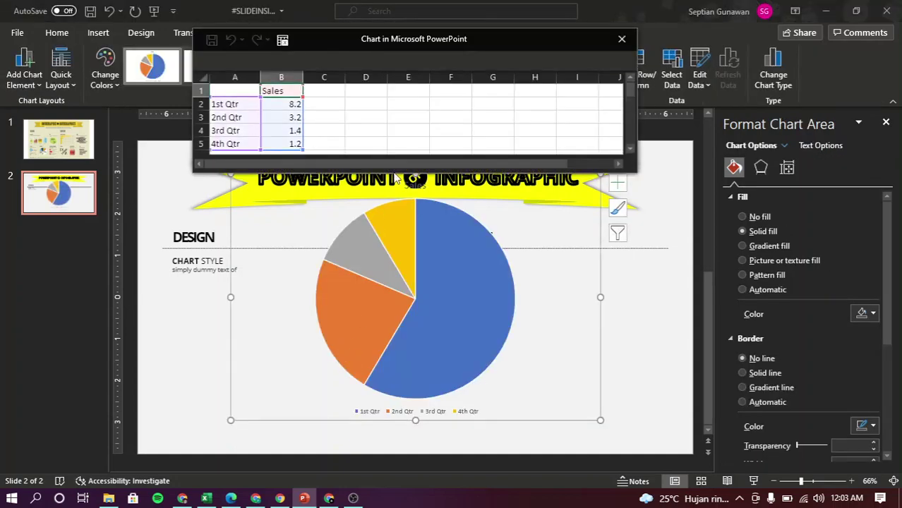
- Enlarge the chart data window and delete the 4th Qtr row from the pie chart's data
{"action": "left_click_drag", "start_coordinate": [393, 175], "coordinate": [393, 210]}
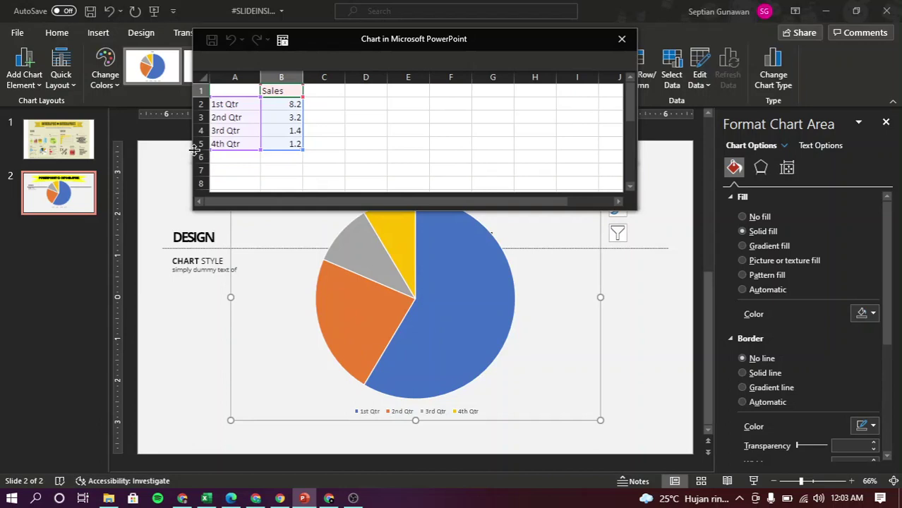
{"action": "left_click", "coordinate": [197, 143]}
{"action": "right_click", "coordinate": [198, 143]}
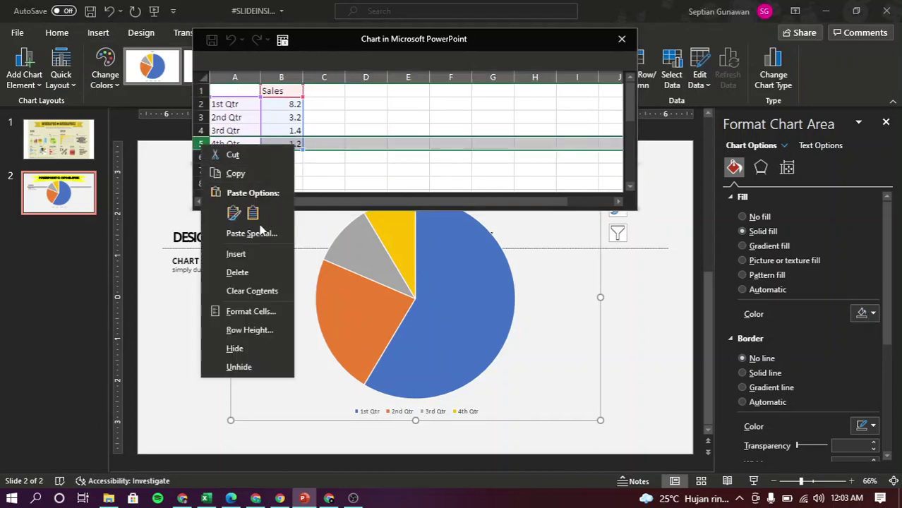
{"action": "left_click", "coordinate": [251, 274]}
- Set the Sales values to 75%, 15% and 10% for the 1st, 2nd and 3rd Qtr, and close the chart data
{"action": "left_click", "coordinate": [293, 103]}
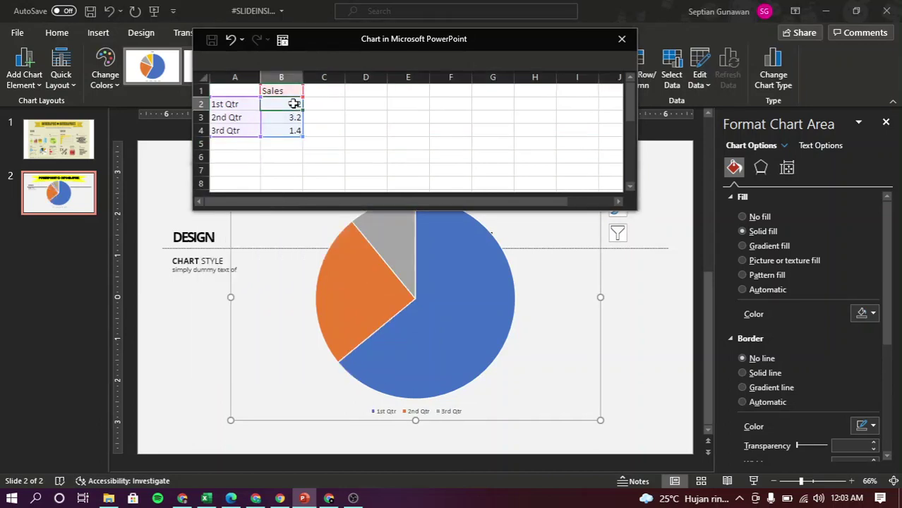
{"action": "type", "text": "75"}
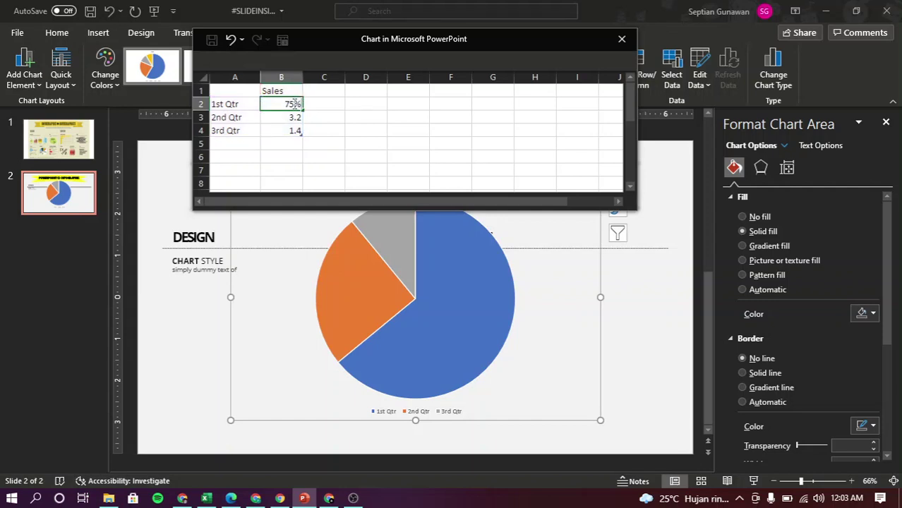
{"action": "type", "text": "%"}
{"action": "key", "text": "Return"}
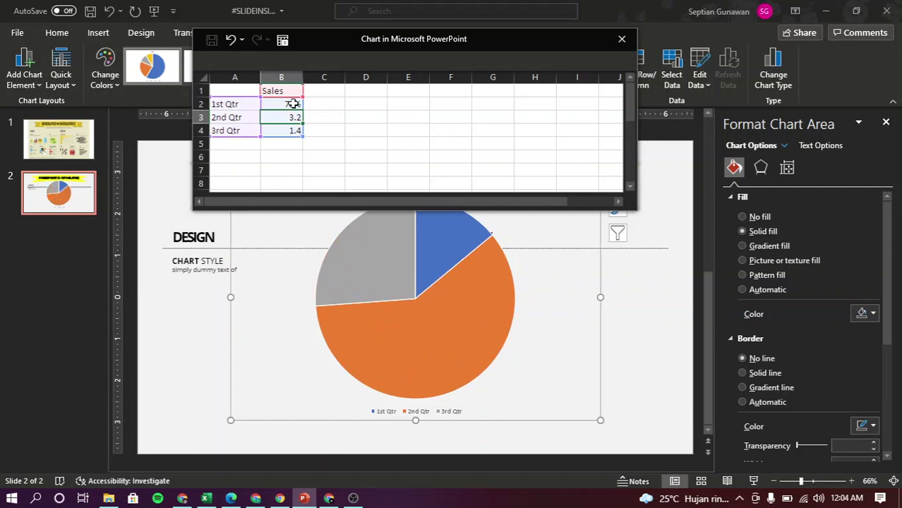
{"action": "type", "text": "15"}
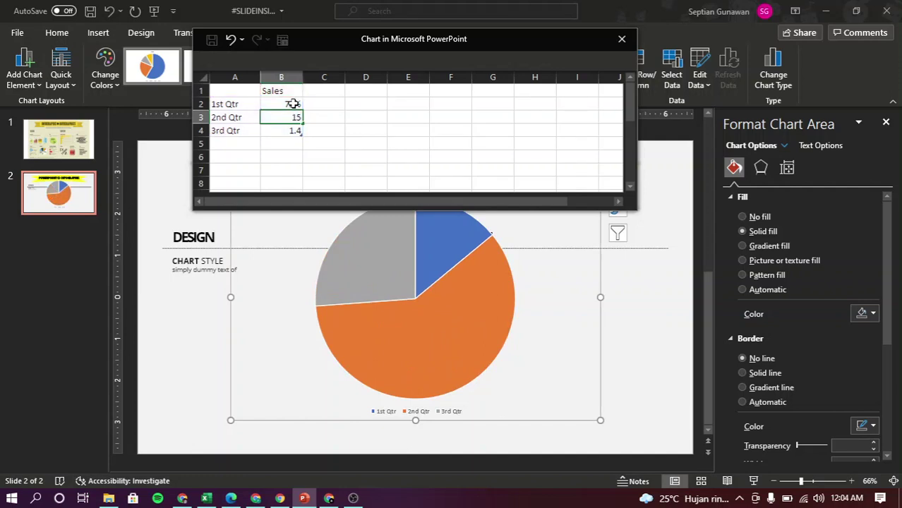
{"action": "type", "text": "%"}
{"action": "key", "text": "Return"}
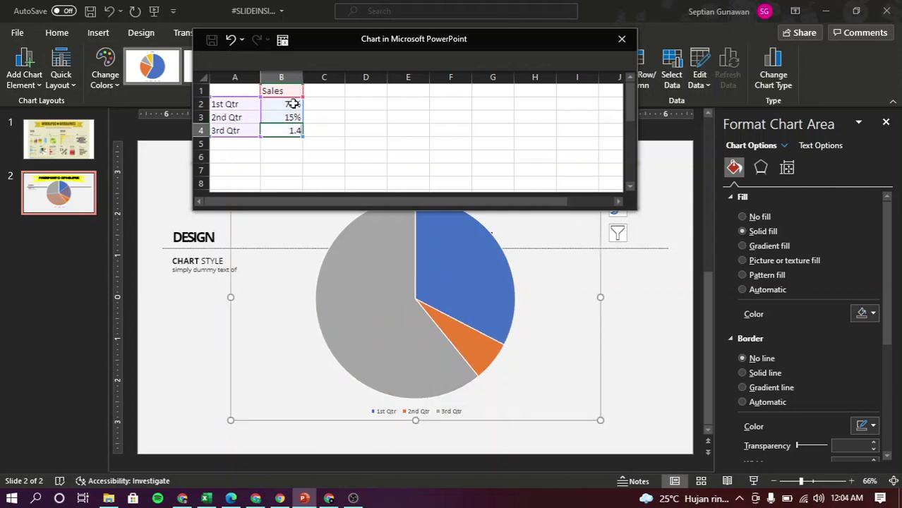
{"action": "type", "text": "10"}
{"action": "key", "text": "Return"}
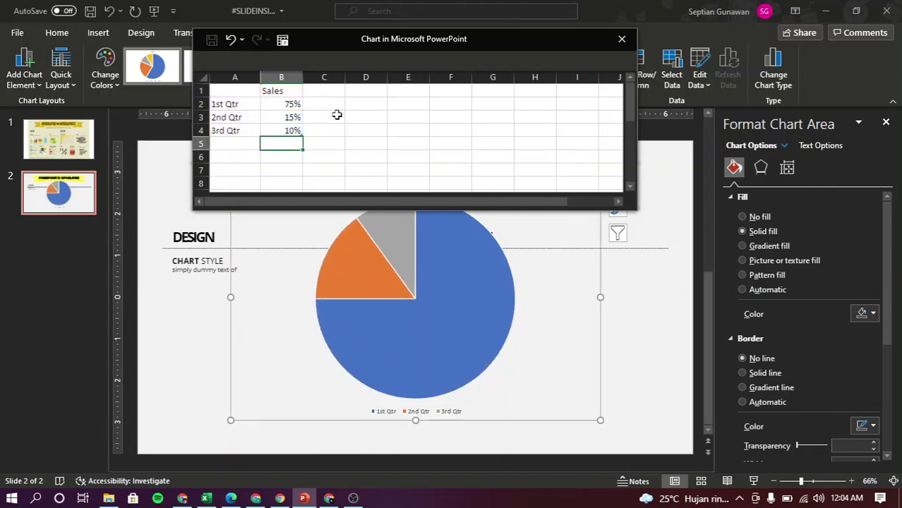
{"action": "left_click", "coordinate": [627, 43]}
{"action": "key", "text": "alt+Tab"}
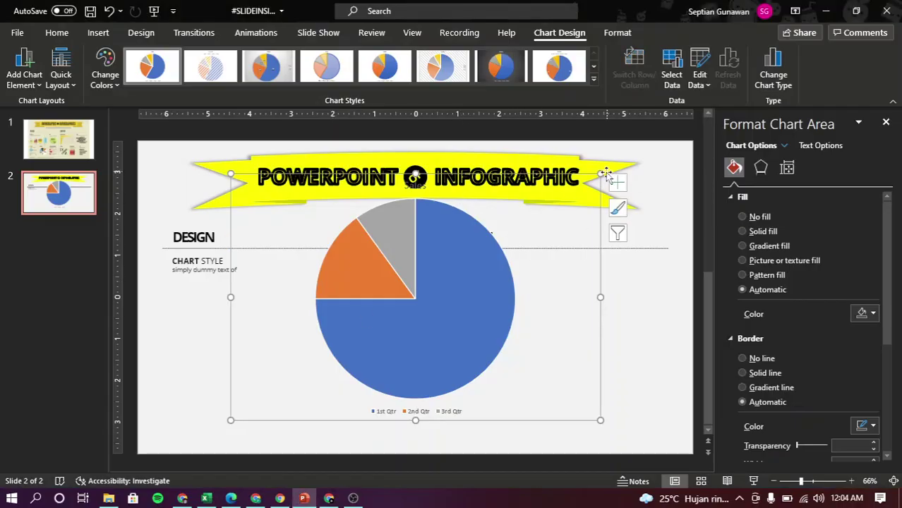
- Shrink the pie chart to fit below the banner, and compare with the reference infographic on slide 1
{"action": "left_click_drag", "start_coordinate": [600, 173], "coordinate": [509, 239]}
{"action": "left_click", "coordinate": [54, 147]}
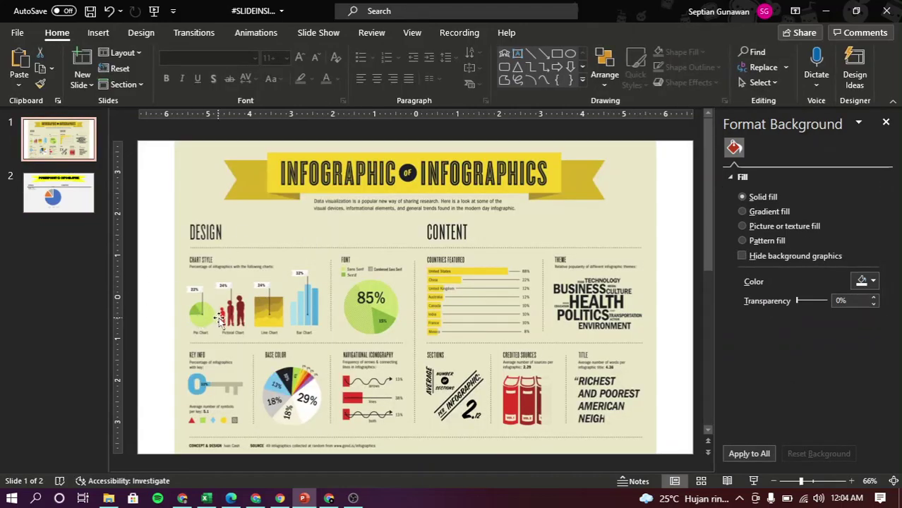
{"action": "left_click", "coordinate": [88, 195]}
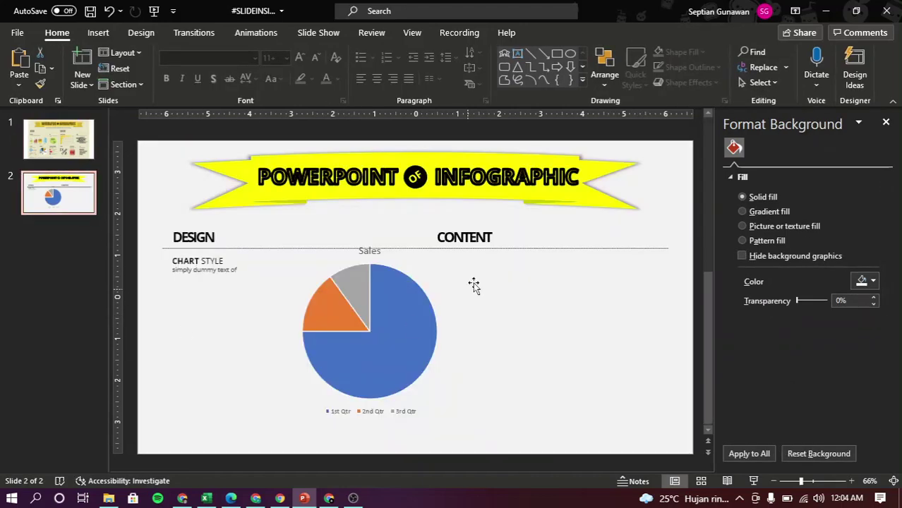
- Delete the pie chart's Sales title and its legend
{"action": "left_click", "coordinate": [371, 253]}
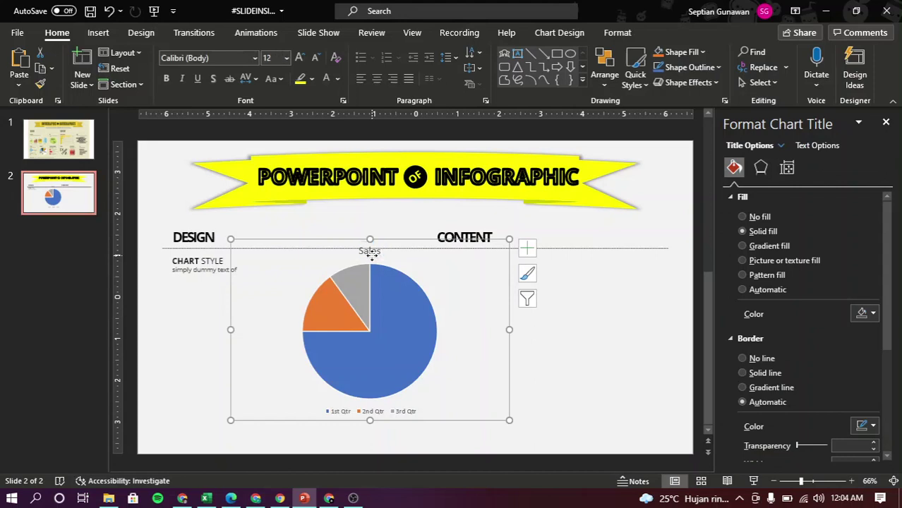
{"action": "key", "text": "Delete"}
{"action": "left_click", "coordinate": [398, 412]}
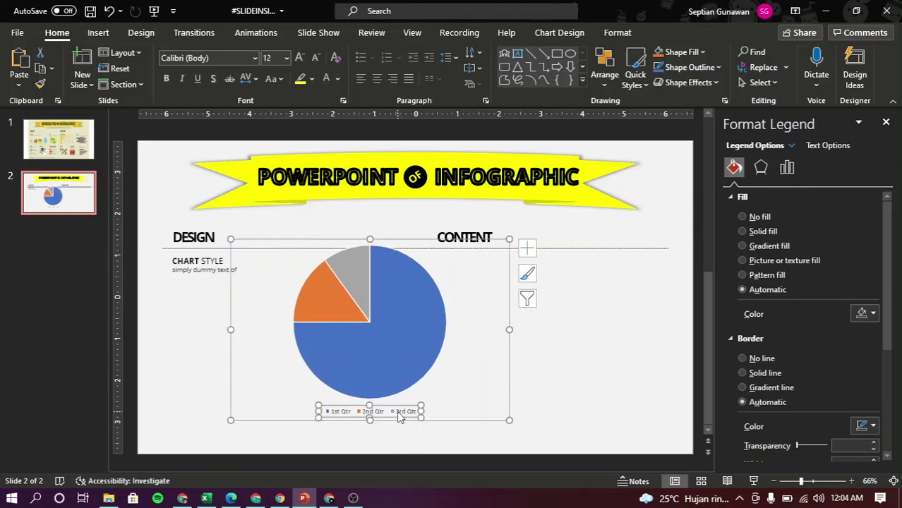
{"action": "key", "text": "Delete"}
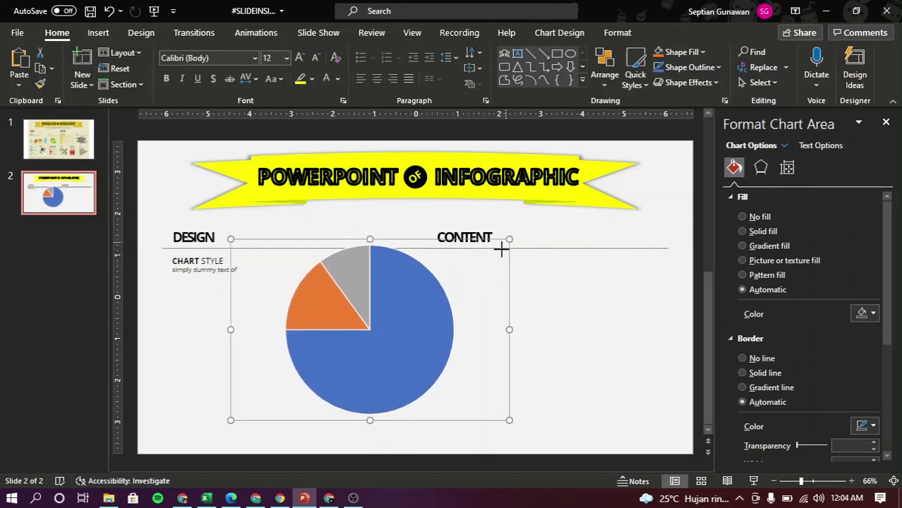
- Shrink the pie chart to a small size, place it under the CHART STYLE text and narrow its frame around the pie
{"action": "left_click_drag", "start_coordinate": [508, 239], "coordinate": [248, 284]}
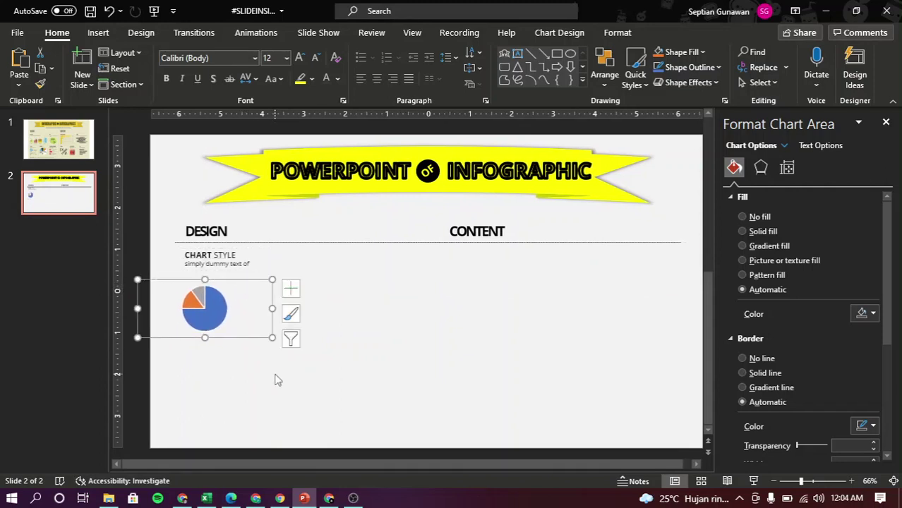
{"action": "left_click_drag", "start_coordinate": [160, 310], "coordinate": [170, 309]}
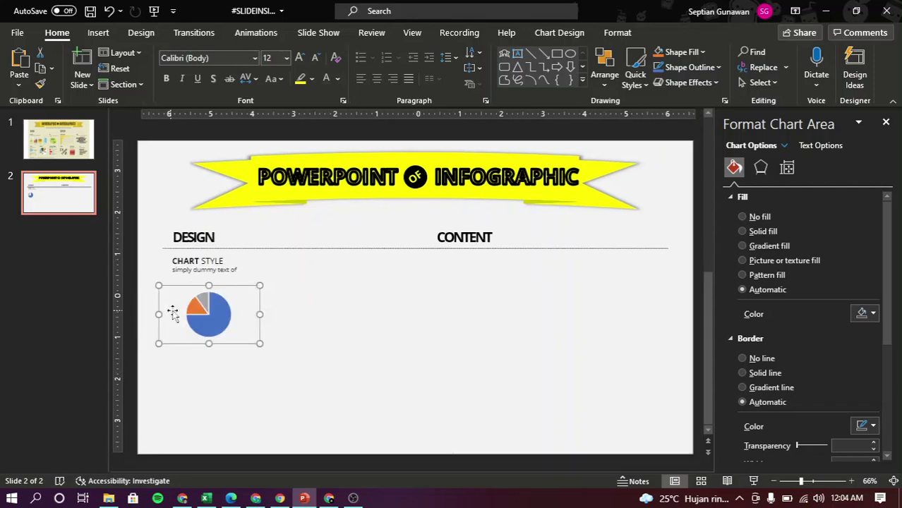
{"action": "left_click_drag", "start_coordinate": [260, 316], "coordinate": [227, 315]}
{"action": "left_click", "coordinate": [237, 321]}
{"action": "left_click", "coordinate": [228, 315]}
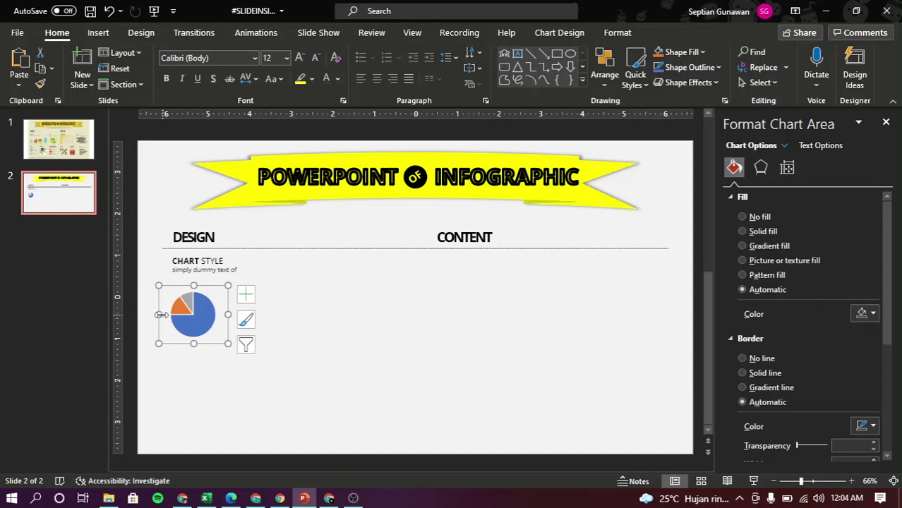
{"action": "left_click_drag", "start_coordinate": [160, 315], "coordinate": [168, 315]}
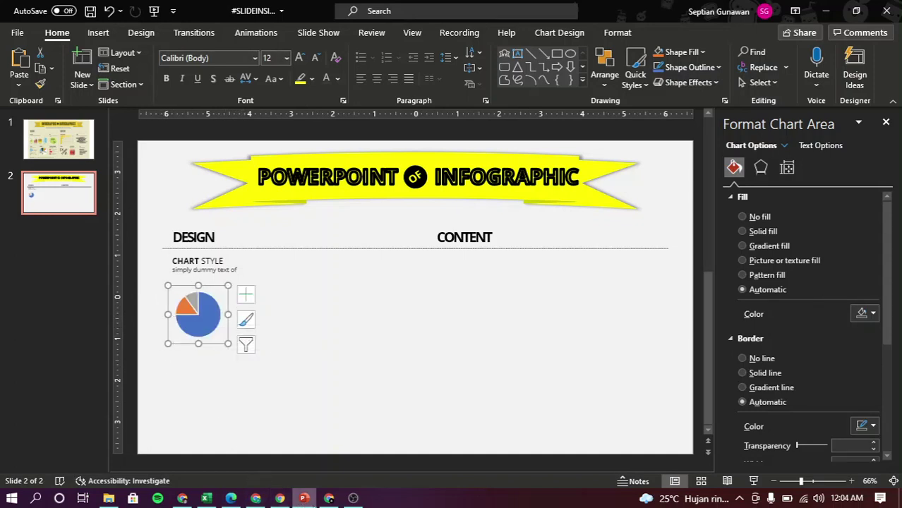
- Switch to the Coolors trending palettes in the browser and copy medium blue 0096C7 from the blue palette
{"action": "left_click", "coordinate": [328, 498]}
{"action": "left_click", "coordinate": [200, 14]}
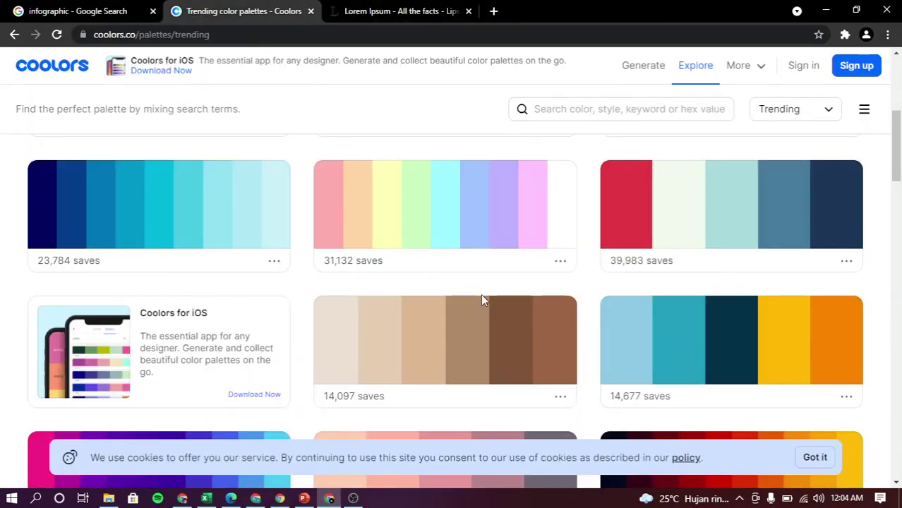
{"action": "left_click", "coordinate": [115, 215]}
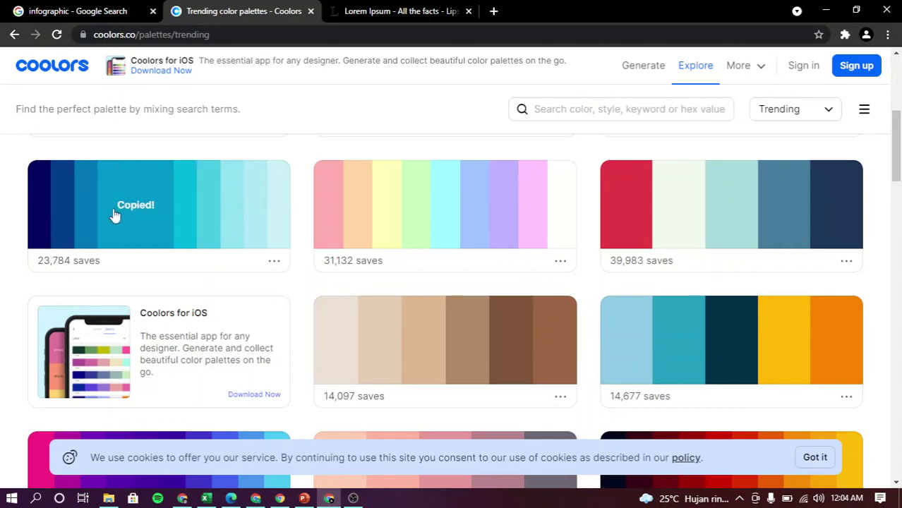
{"action": "key", "text": "alt+Tab"}
- Fill only the largest pie slice with the custom color #0096C7 and remove its outline
{"action": "left_click", "coordinate": [205, 327]}
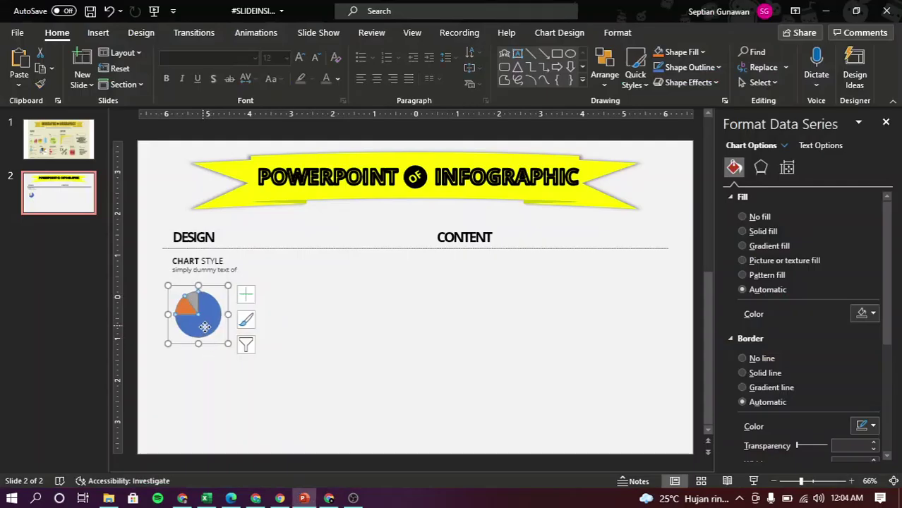
{"action": "left_click", "coordinate": [208, 329]}
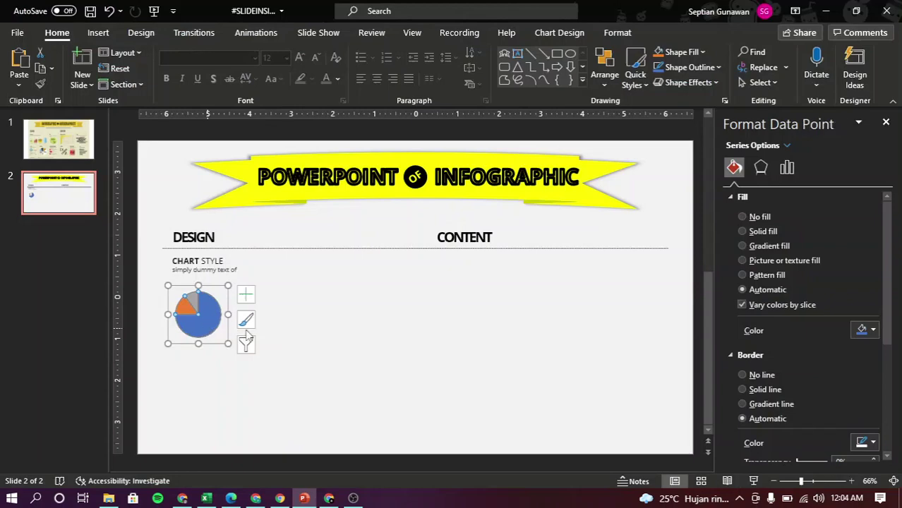
{"action": "left_click", "coordinate": [863, 332]}
{"action": "left_click", "coordinate": [836, 299]}
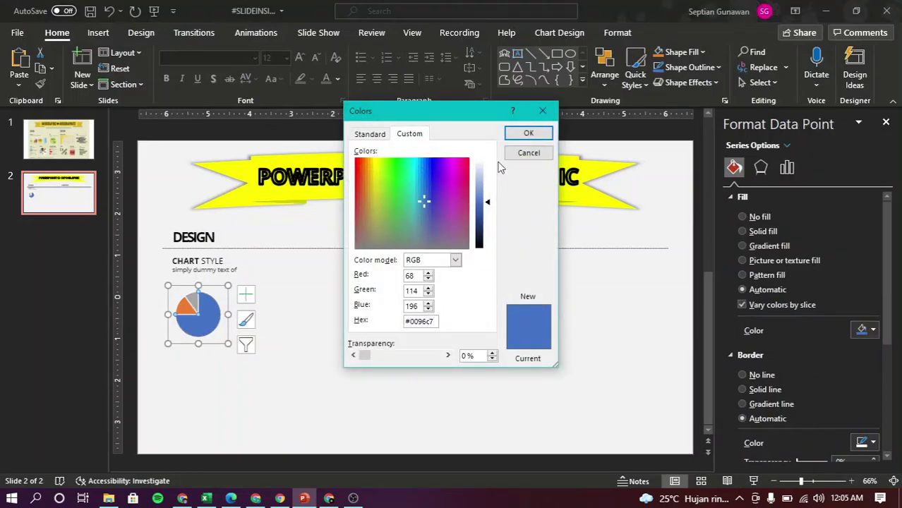
{"action": "left_click", "coordinate": [528, 132]}
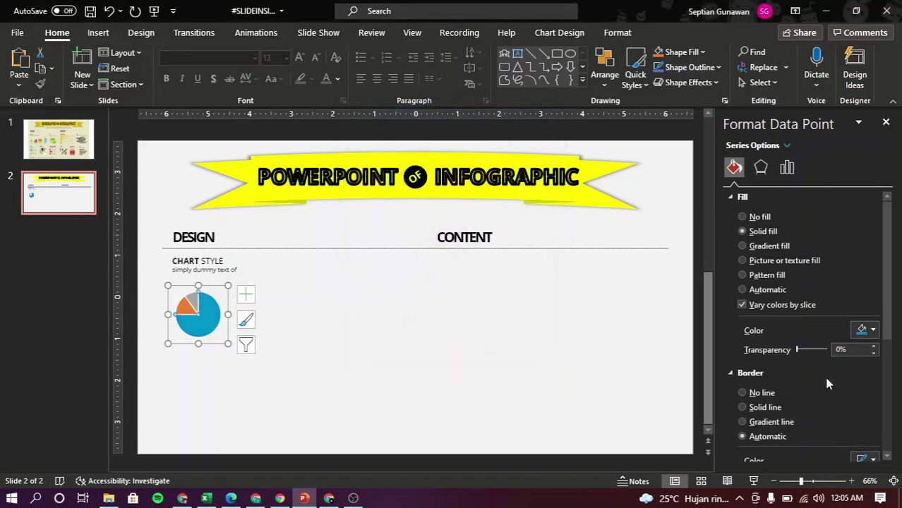
{"action": "left_click", "coordinate": [761, 394]}
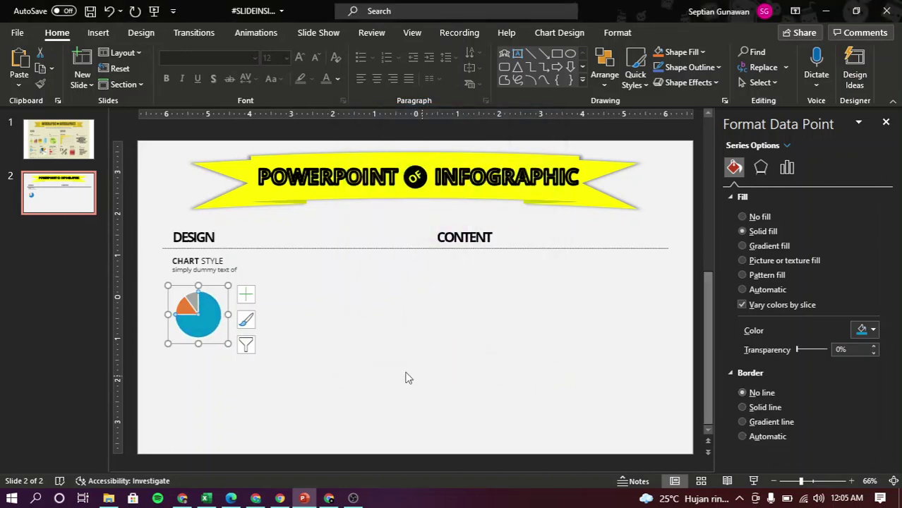
- Remove the orange slice's outline and fill it with the brighter cyan copied from the same Coolors blue palette
{"action": "left_click", "coordinate": [179, 308]}
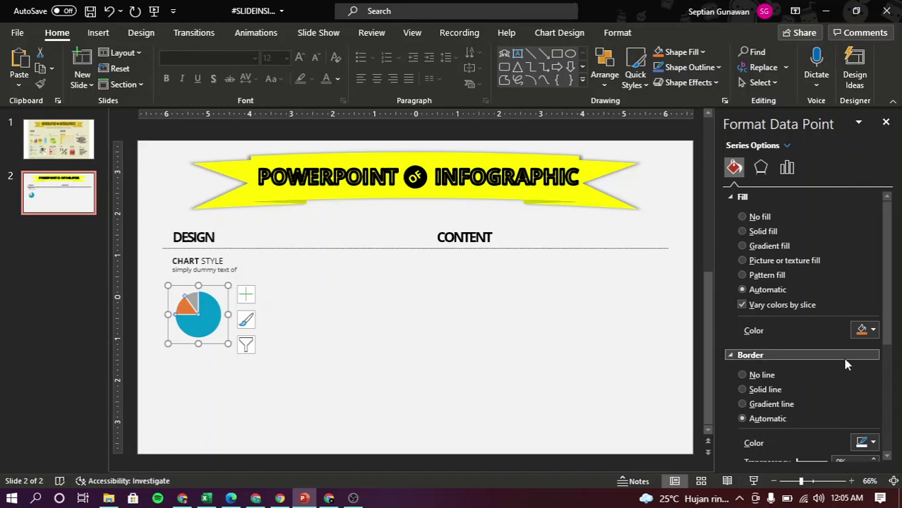
{"action": "left_click", "coordinate": [329, 499]}
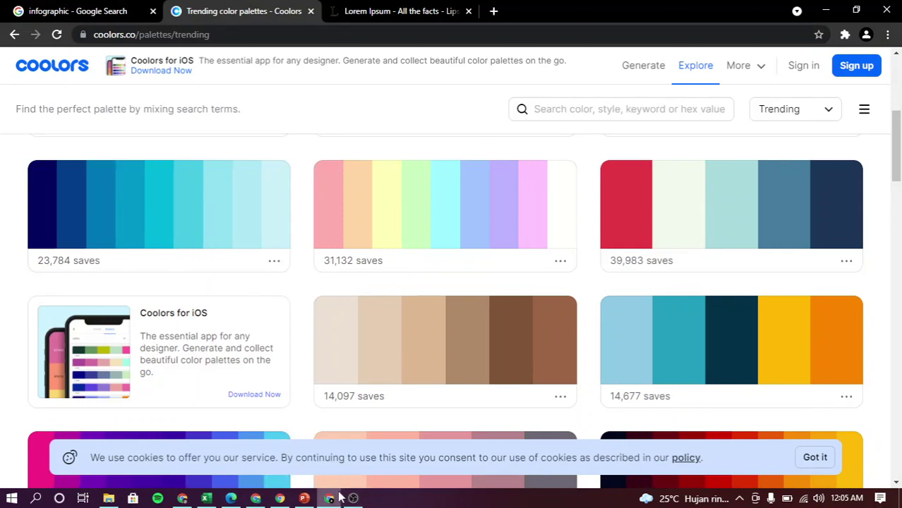
{"action": "left_click", "coordinate": [308, 499]}
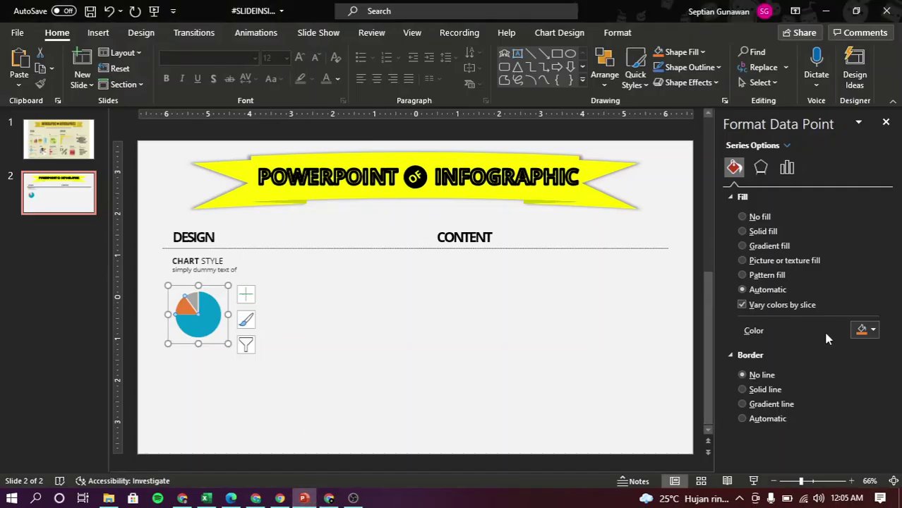
{"action": "left_click", "coordinate": [864, 330]}
{"action": "left_click", "coordinate": [828, 298]}
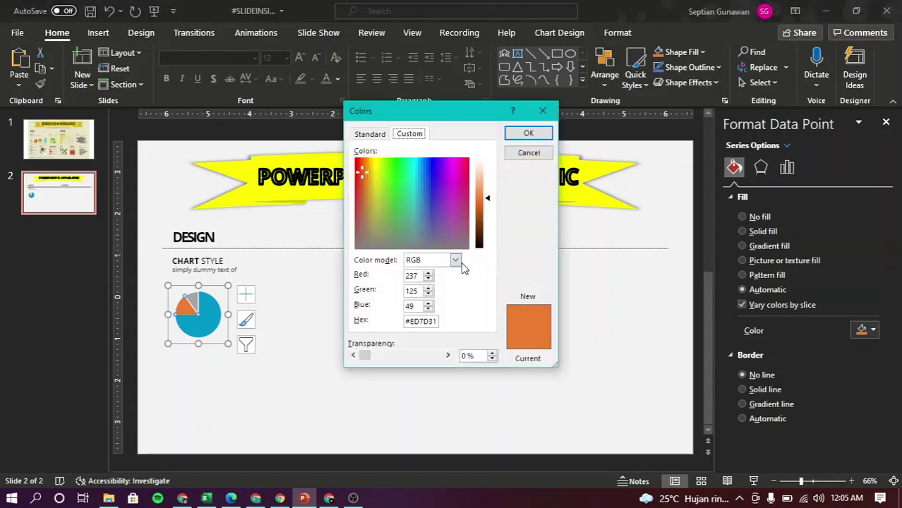
{"action": "key", "text": "ctrl+v"}
{"action": "left_click", "coordinate": [528, 133]}
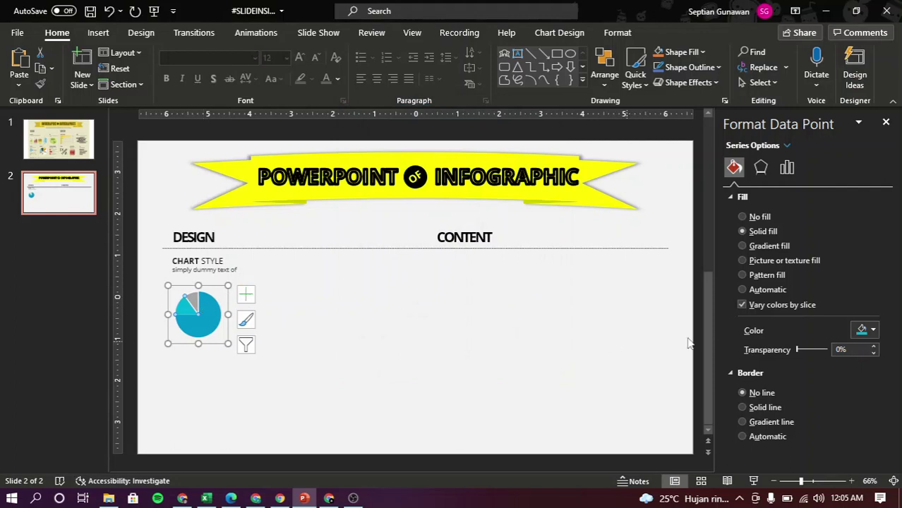
- Remove the outline of the grey pie slice
{"action": "left_click", "coordinate": [194, 296]}
{"action": "left_click_drag", "start_coordinate": [194, 296], "coordinate": [202, 310]}
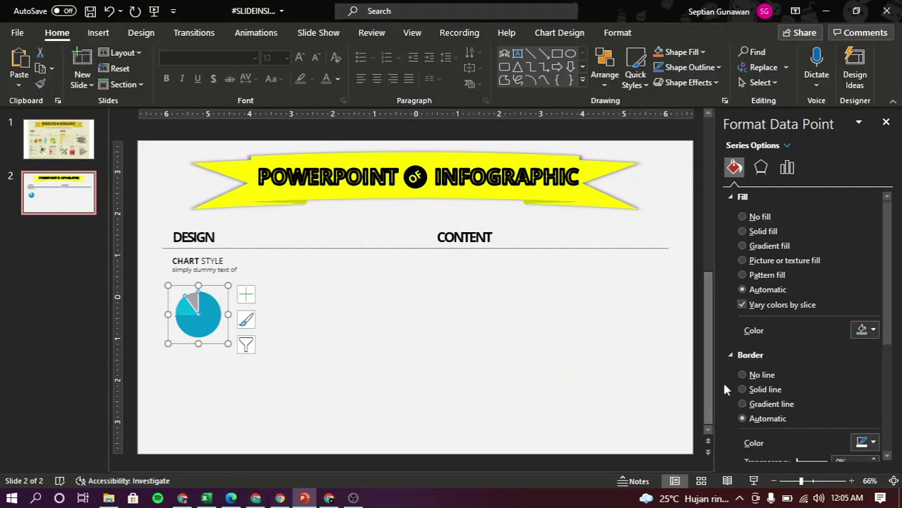
{"action": "left_click", "coordinate": [741, 376]}
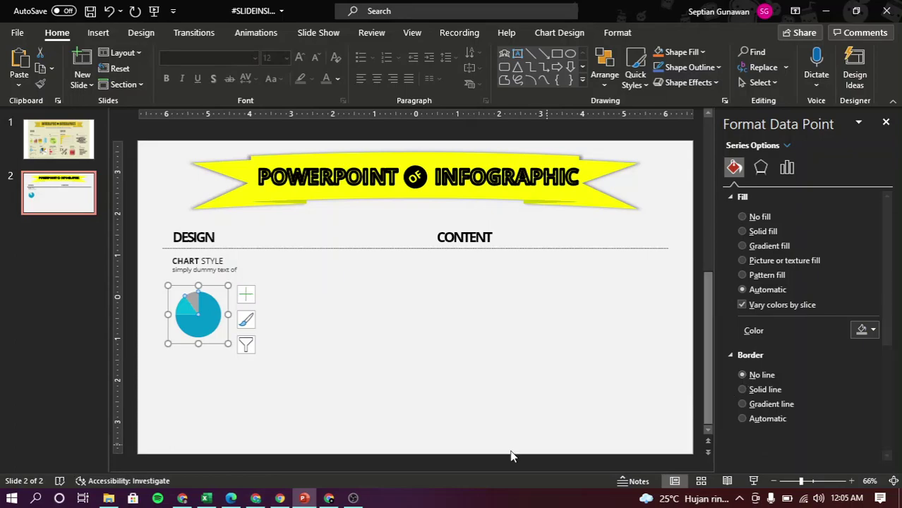
- Copy light blue 90E0EF from the Coolors blue palette in the browser and fill the grey pie slice with it
{"action": "left_click", "coordinate": [330, 499]}
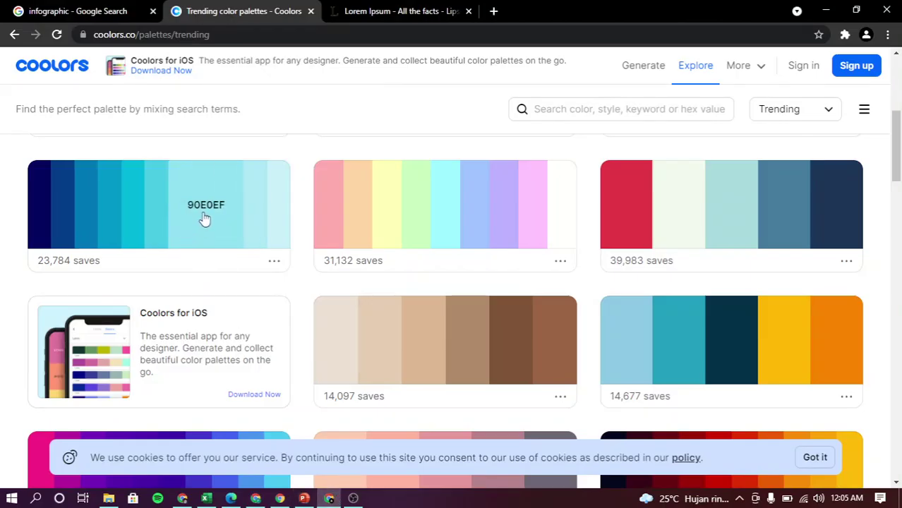
{"action": "left_click", "coordinate": [304, 499]}
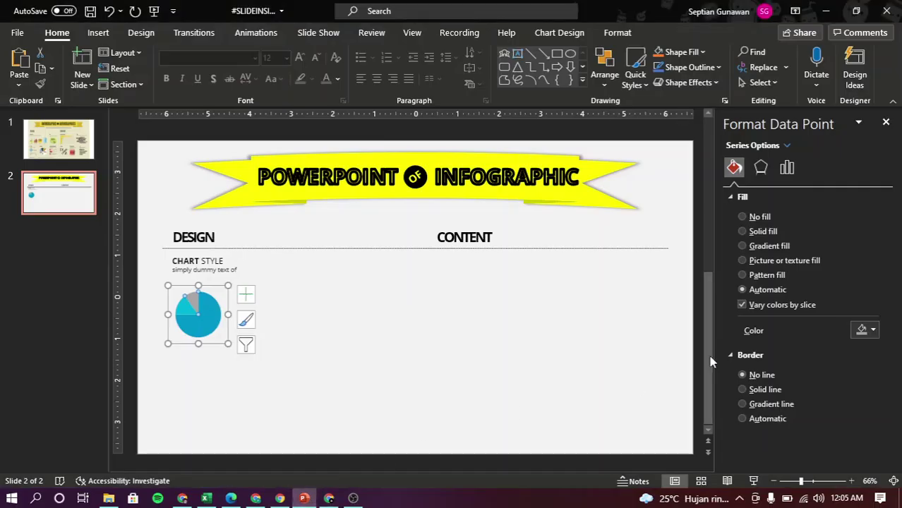
{"action": "left_click", "coordinate": [858, 332]}
{"action": "left_click", "coordinate": [835, 294]}
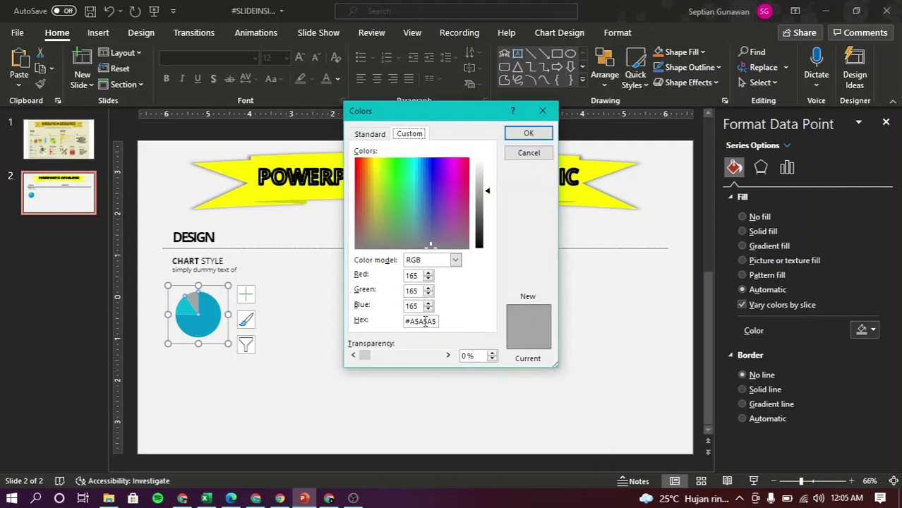
{"action": "double_click", "coordinate": [426, 322]}
{"action": "key", "text": "ctrl+v"}
{"action": "left_click", "coordinate": [528, 133]}
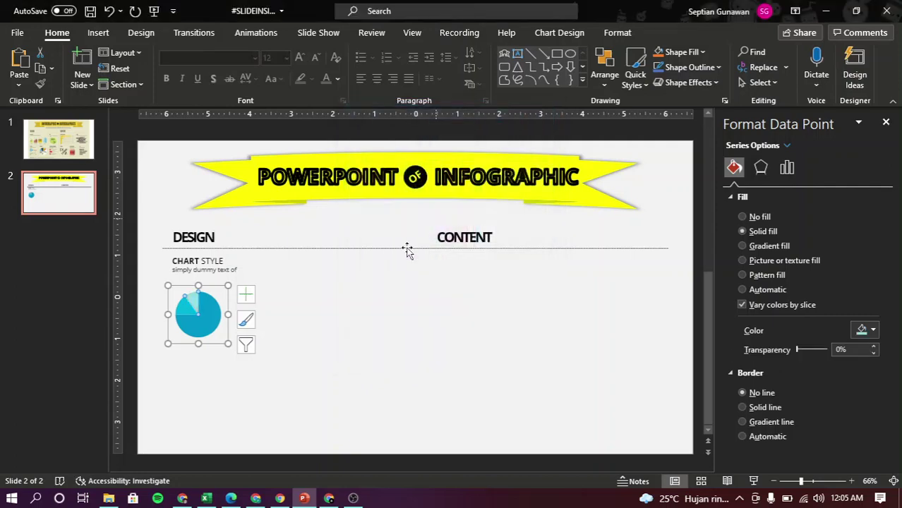
{"action": "left_click", "coordinate": [259, 372]}
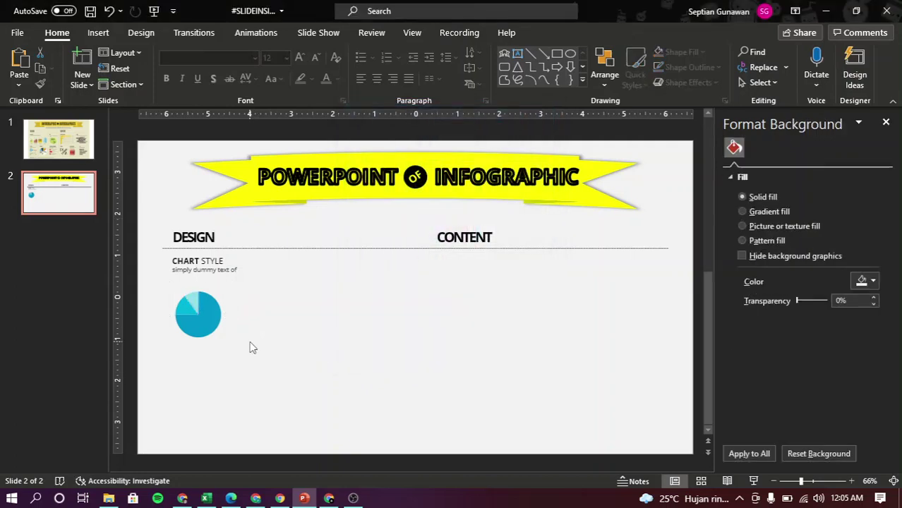
- Compare the pie chart with the chart designs in the reference infographic on slide 1
{"action": "left_click", "coordinate": [58, 139]}
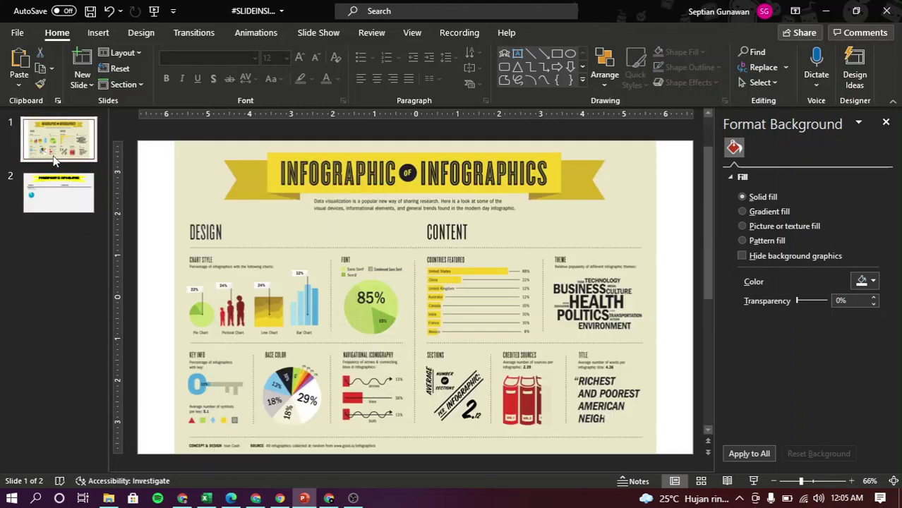
{"action": "left_click", "coordinate": [61, 196]}
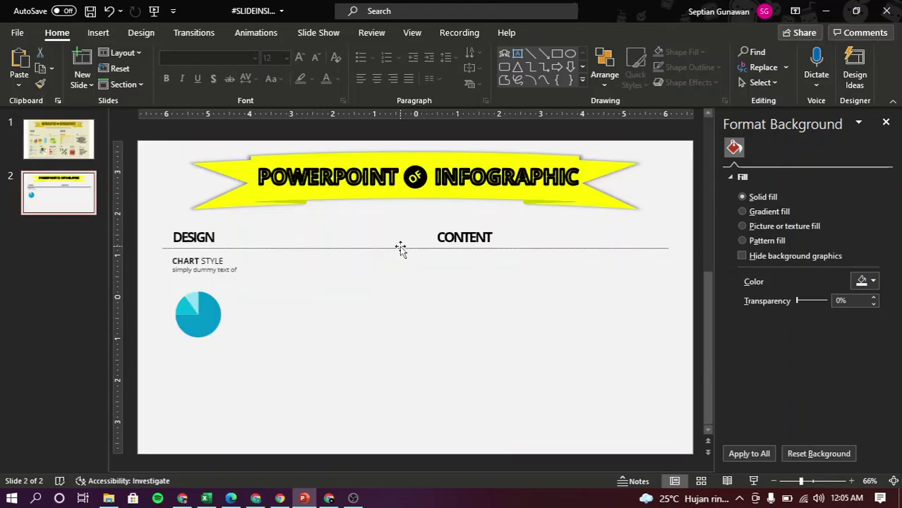
{"action": "left_click", "coordinate": [211, 334]}
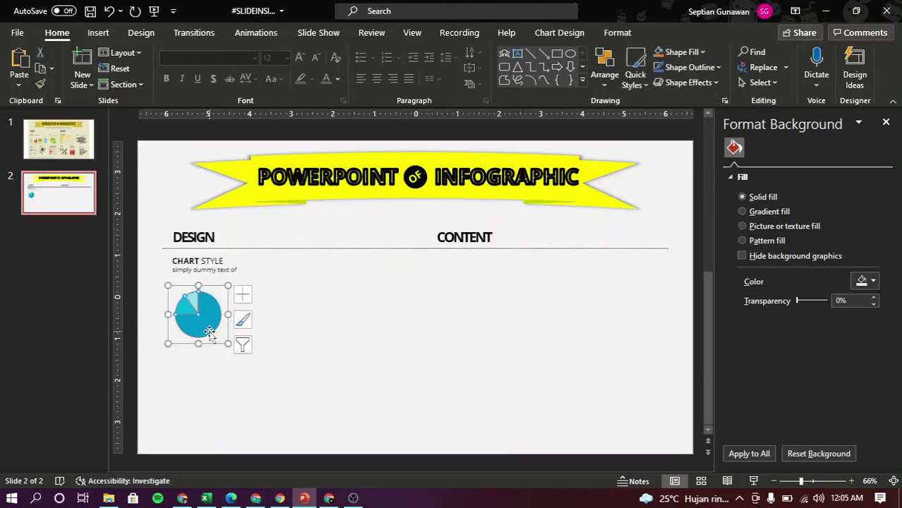
{"action": "left_click", "coordinate": [57, 157]}
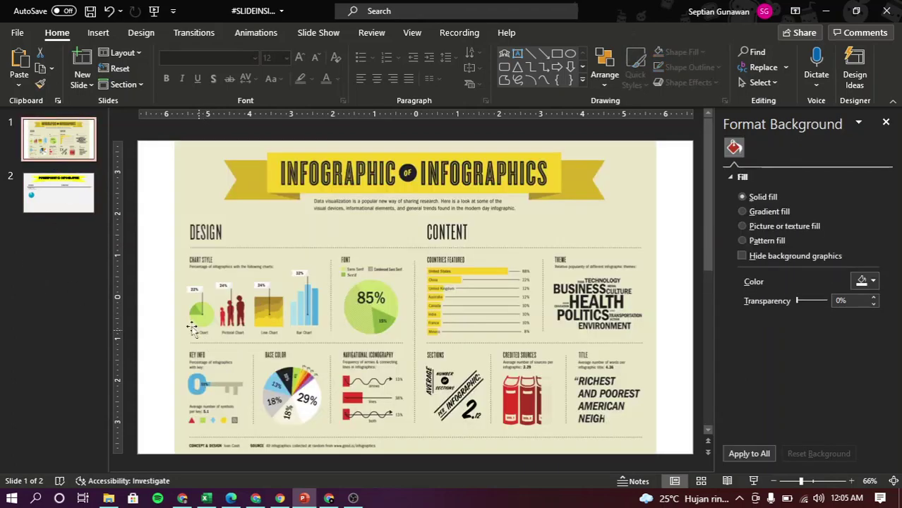
{"action": "left_click", "coordinate": [59, 204]}
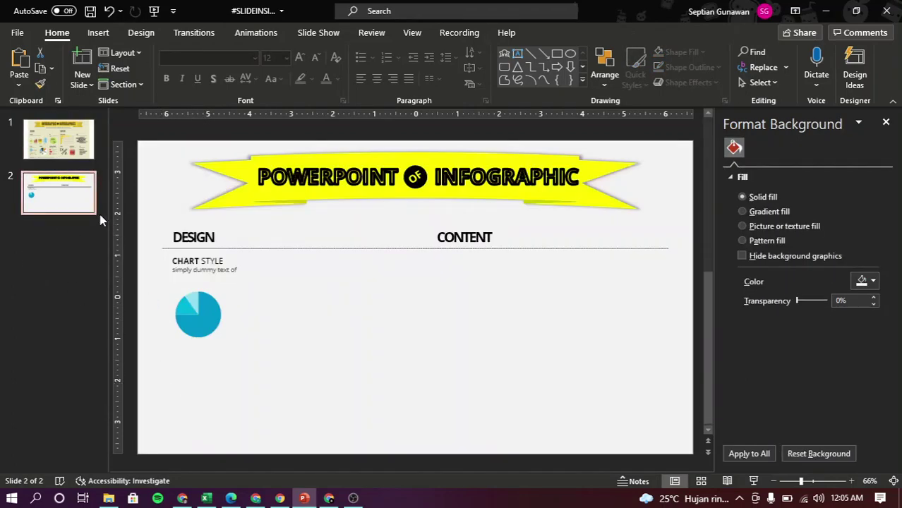
{"action": "left_click", "coordinate": [59, 140]}
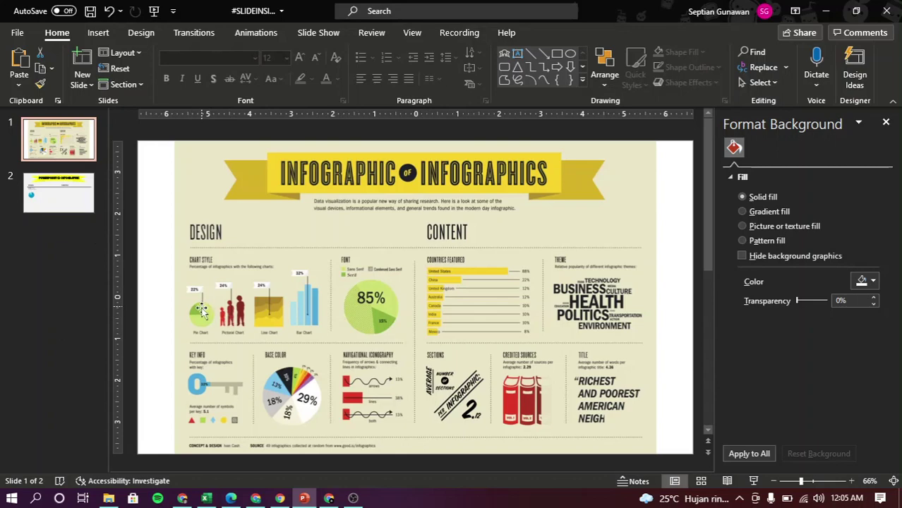
{"action": "left_click", "coordinate": [70, 195]}
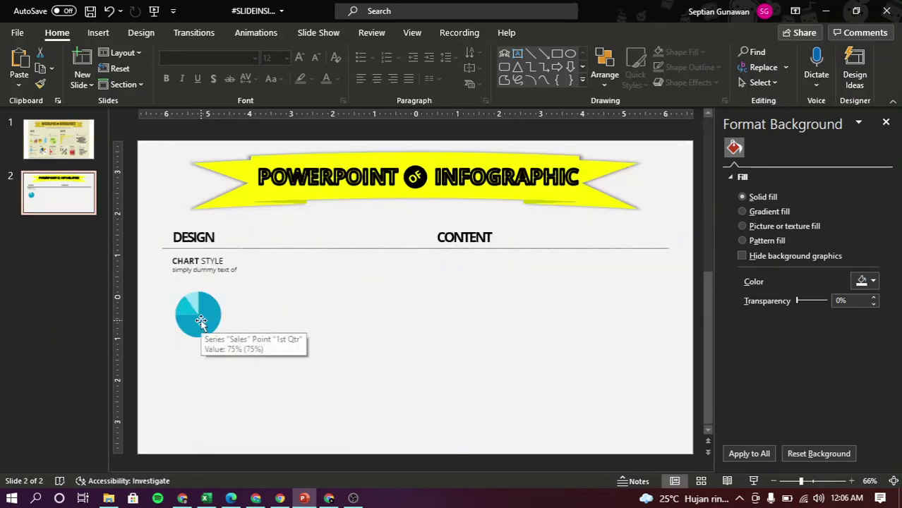
- Apply a centred outer shadow preset to the largest pie slice and preview the slide in the slide show
{"action": "left_click", "coordinate": [201, 321]}
{"action": "left_click", "coordinate": [202, 321]}
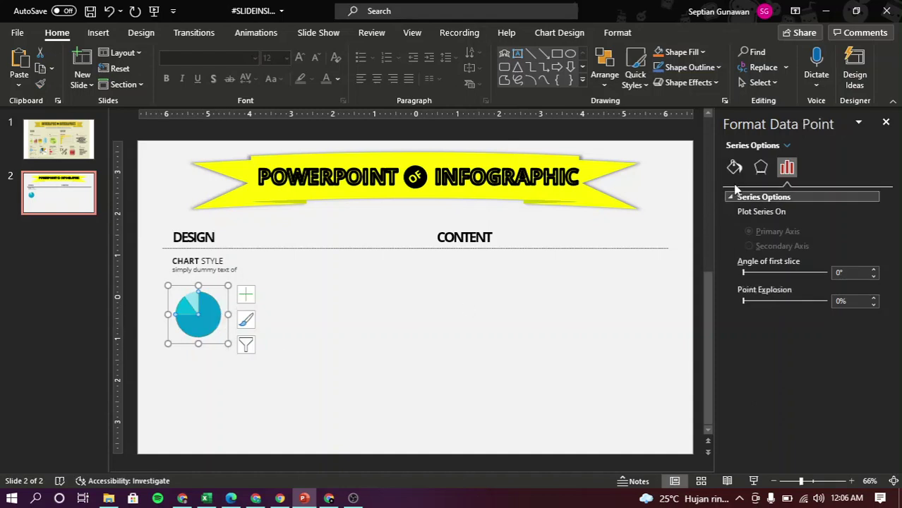
{"action": "left_click", "coordinate": [761, 167]}
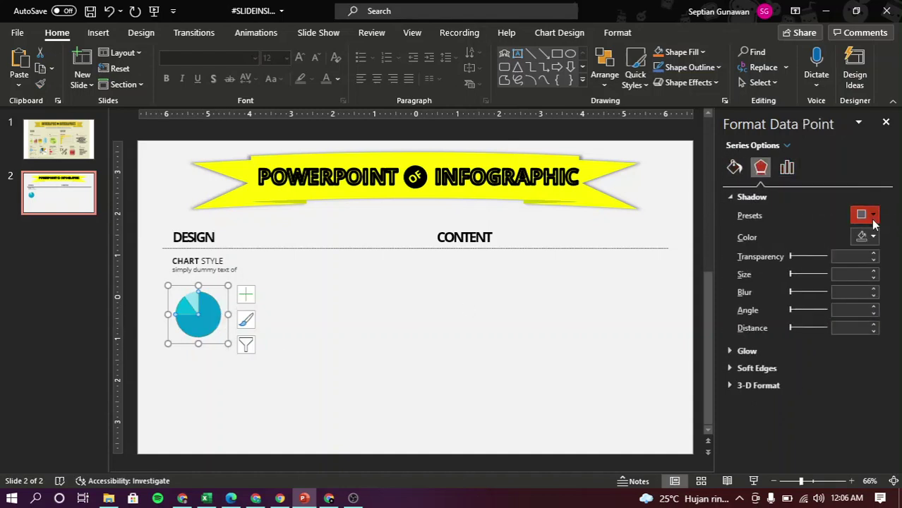
{"action": "left_click", "coordinate": [873, 223]}
{"action": "left_click", "coordinate": [830, 359]}
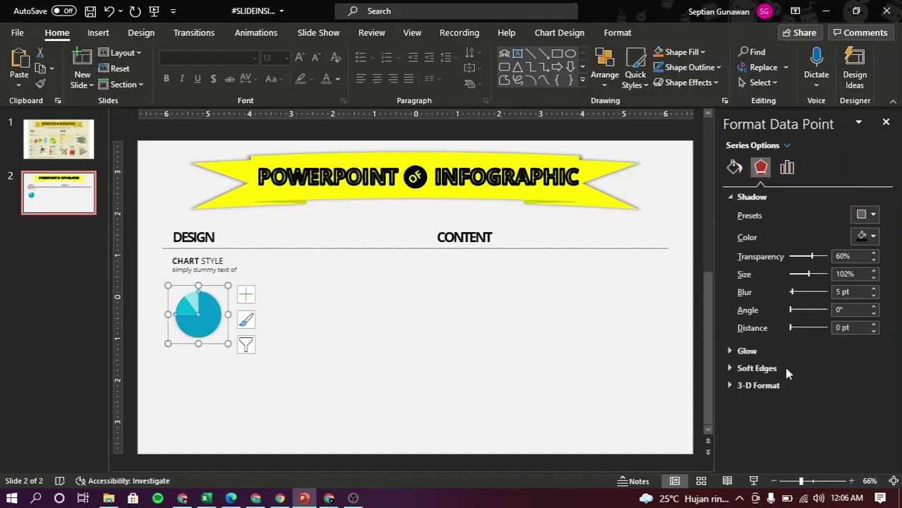
{"action": "left_click", "coordinate": [396, 394]}
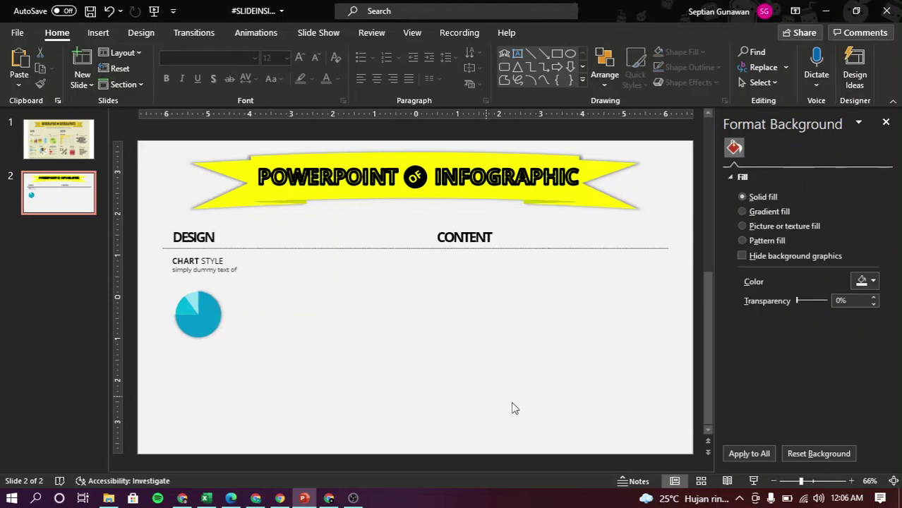
{"action": "left_click", "coordinate": [753, 481]}
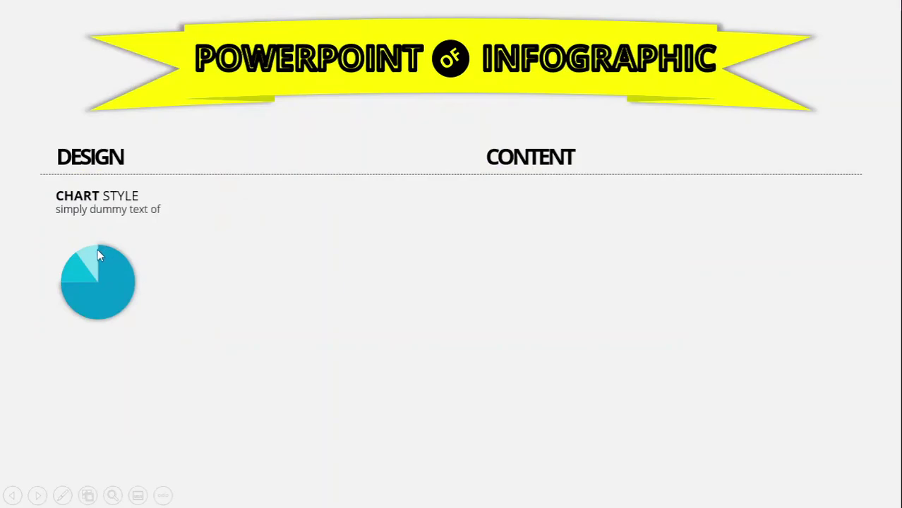
{"action": "key", "text": "Escape"}
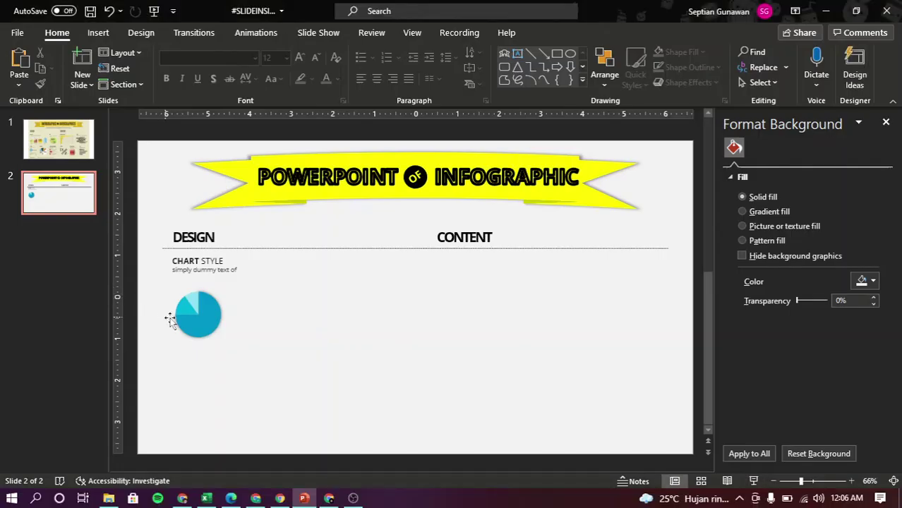
- Draw a vertical line about 0.98" long from above the pie chart to its centre, and move both slightly down
{"action": "left_click", "coordinate": [212, 324]}
{"action": "left_click", "coordinate": [235, 295]}
{"action": "left_click", "coordinate": [532, 53]}
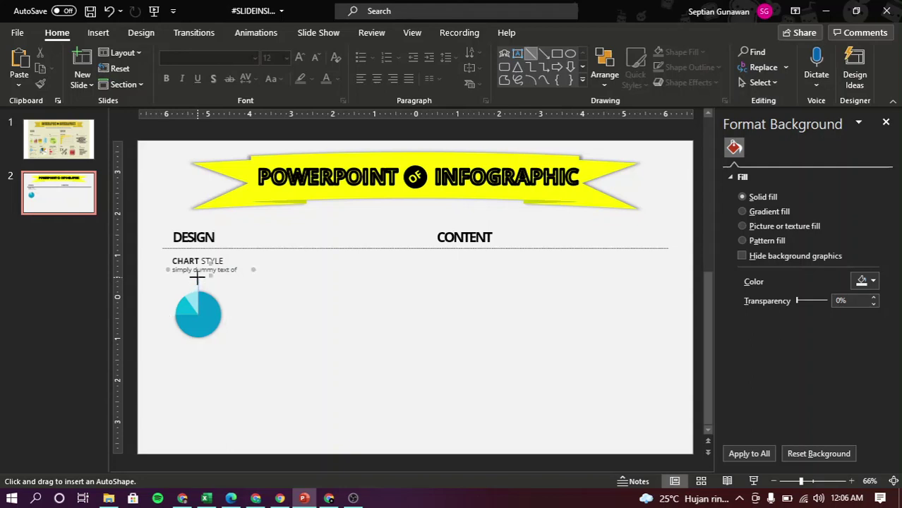
{"action": "left_click_drag", "start_coordinate": [198, 277], "coordinate": [198, 276]}
{"action": "left_click_drag", "start_coordinate": [242, 352], "coordinate": [156, 277]}
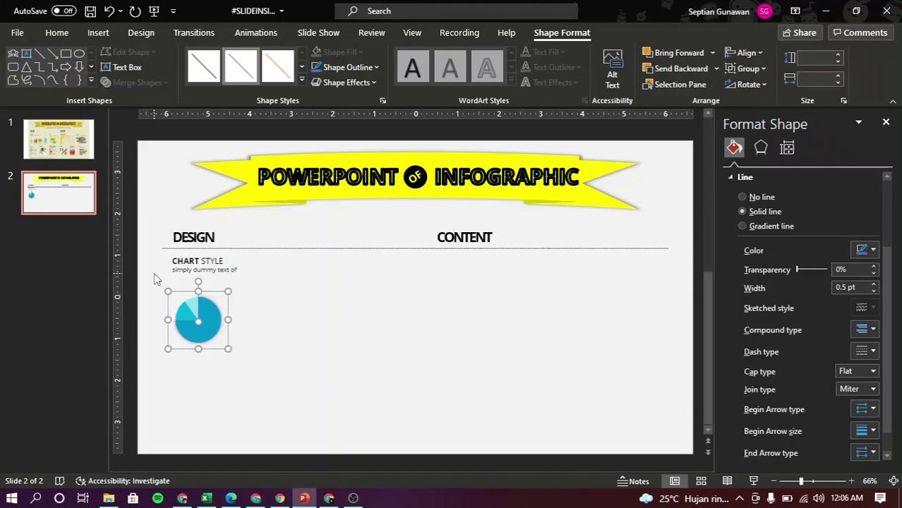
{"action": "left_click", "coordinate": [240, 361]}
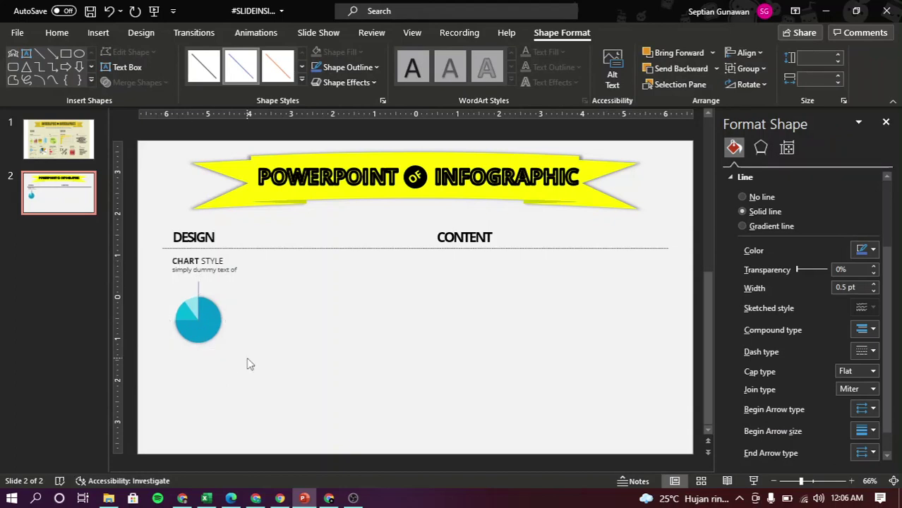
- Extend the upper end of the vertical line to a height of about 1.1"
{"action": "left_click", "coordinate": [198, 291]}
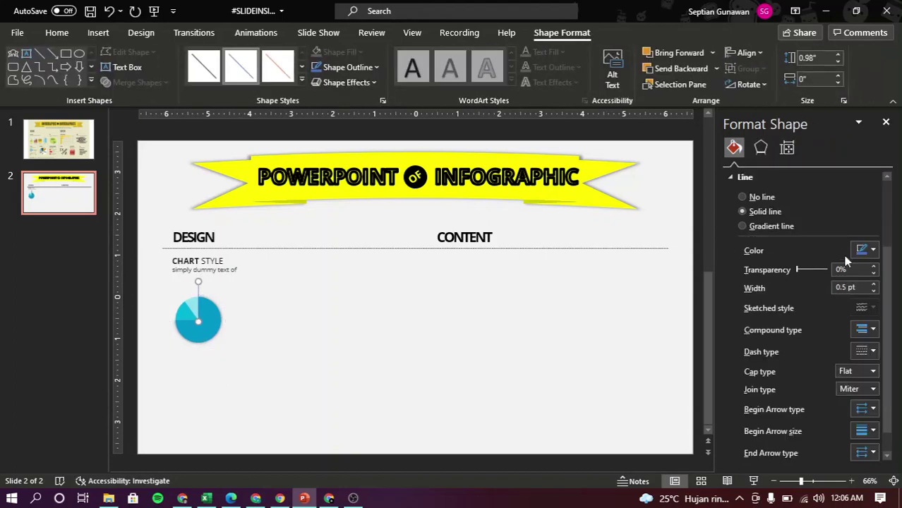
{"action": "left_click_drag", "start_coordinate": [199, 283], "coordinate": [199, 277]}
{"action": "left_click", "coordinate": [276, 307]}
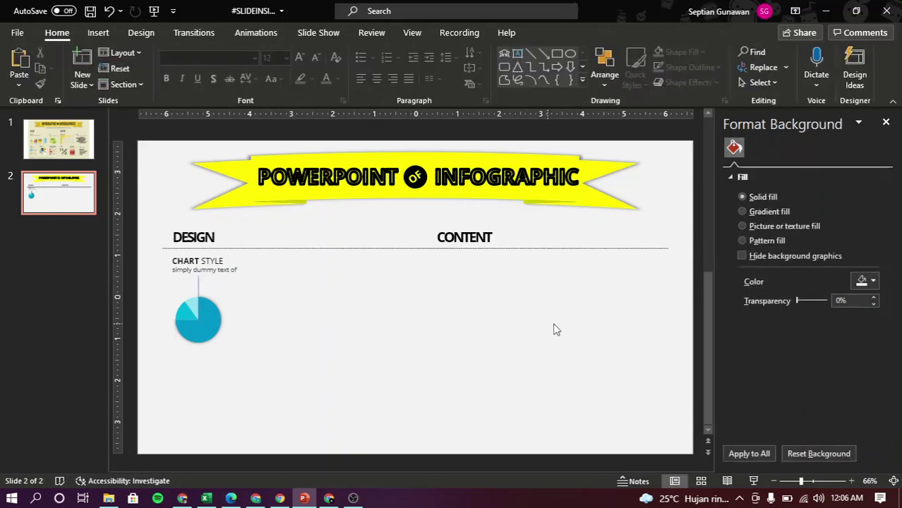
- Set the vertical line's width to 0.25 pt and its colour to a dark grey theme shade
{"action": "left_click", "coordinate": [197, 290]}
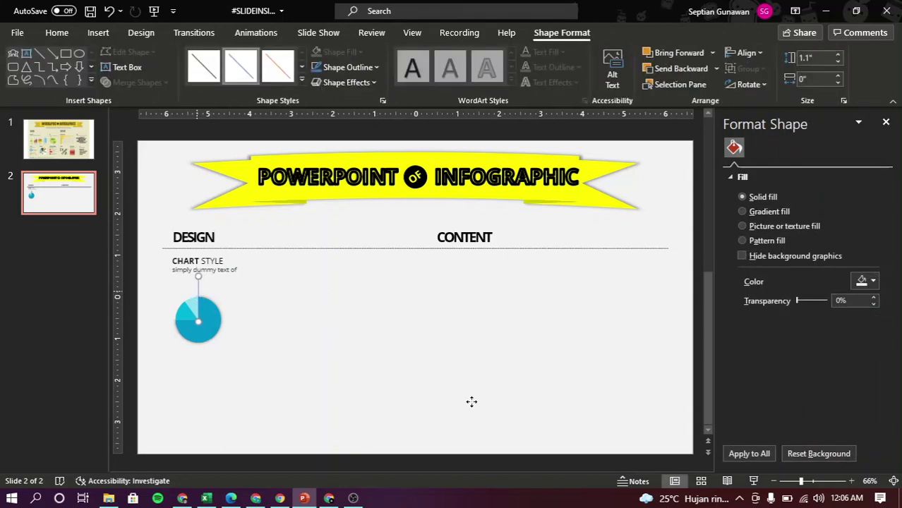
{"action": "left_click", "coordinate": [873, 291]}
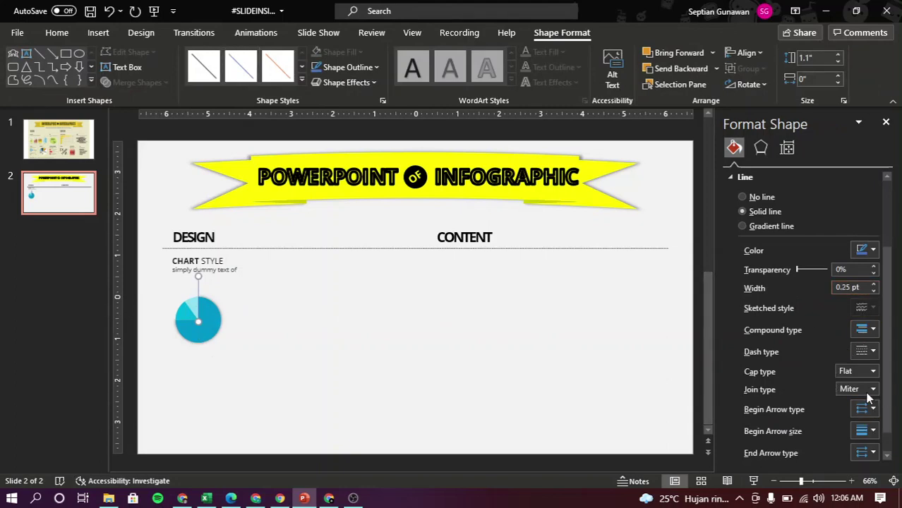
{"action": "left_click", "coordinate": [866, 250]}
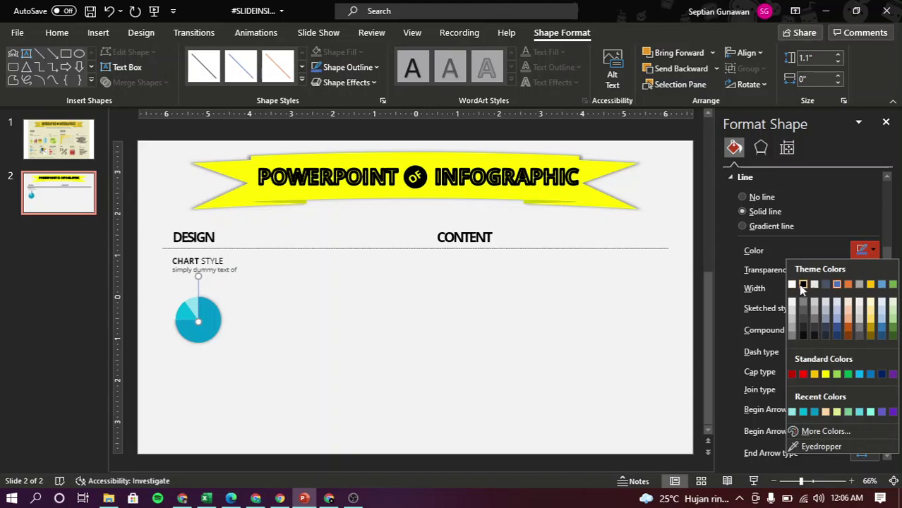
{"action": "left_click", "coordinate": [802, 285]}
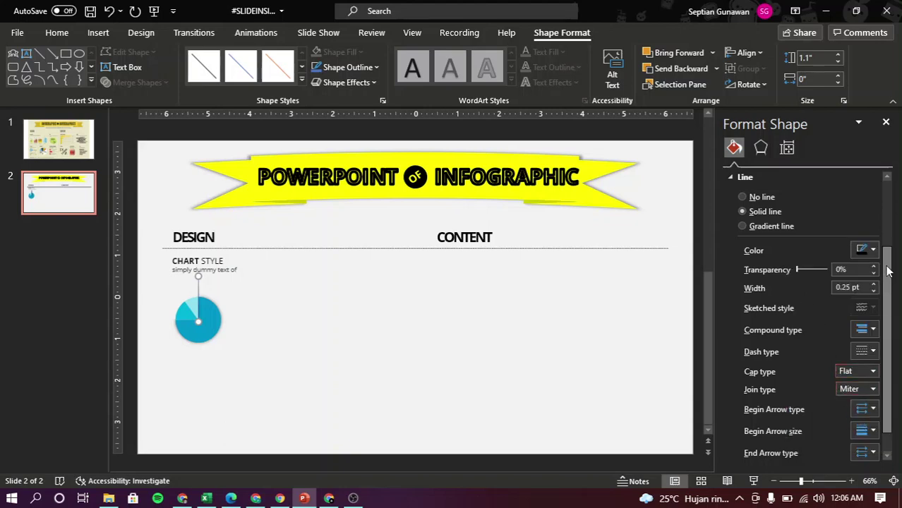
{"action": "left_click", "coordinate": [866, 250]}
{"action": "left_click", "coordinate": [806, 330]}
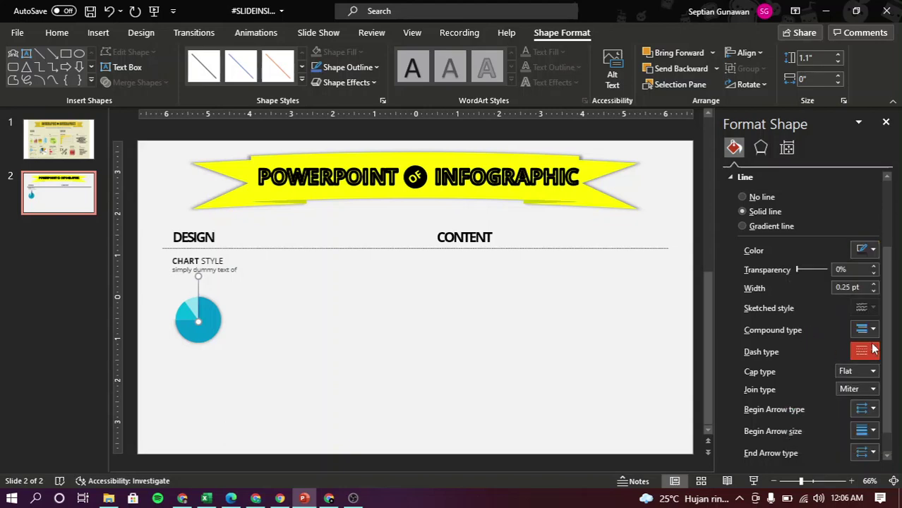
- Give the vertical line a Round cap and an oval begin arrow at the pie's centre
{"action": "left_click", "coordinate": [872, 371]}
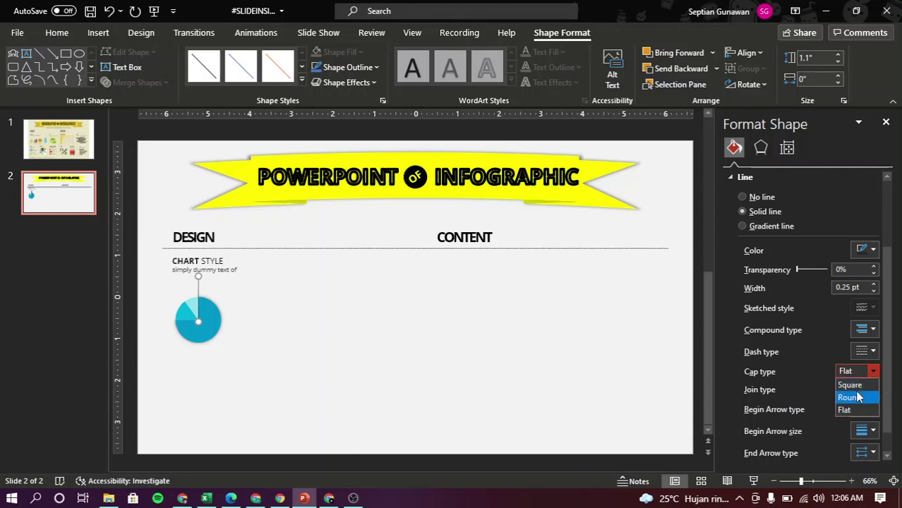
{"action": "left_click", "coordinate": [851, 397]}
{"action": "scroll", "coordinate": [871, 388], "scroll_direction": "down", "scroll_amount": 1}
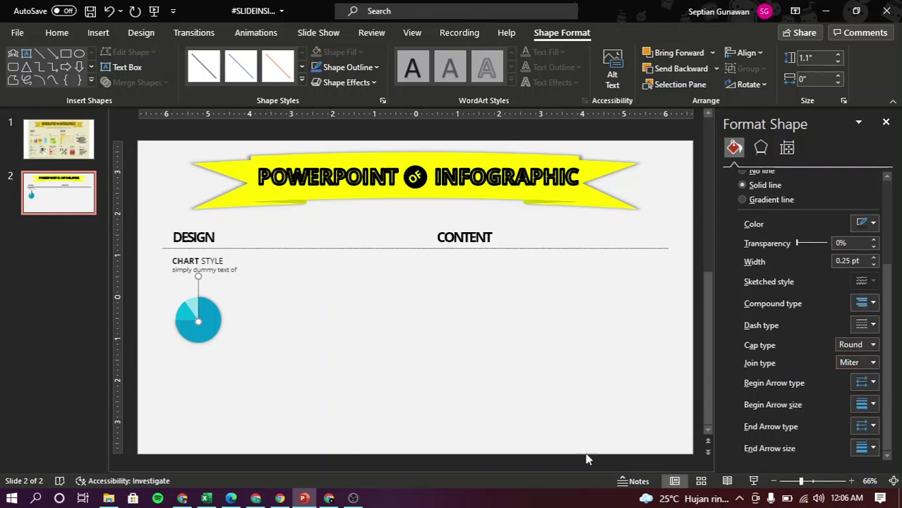
{"action": "left_click", "coordinate": [871, 383]}
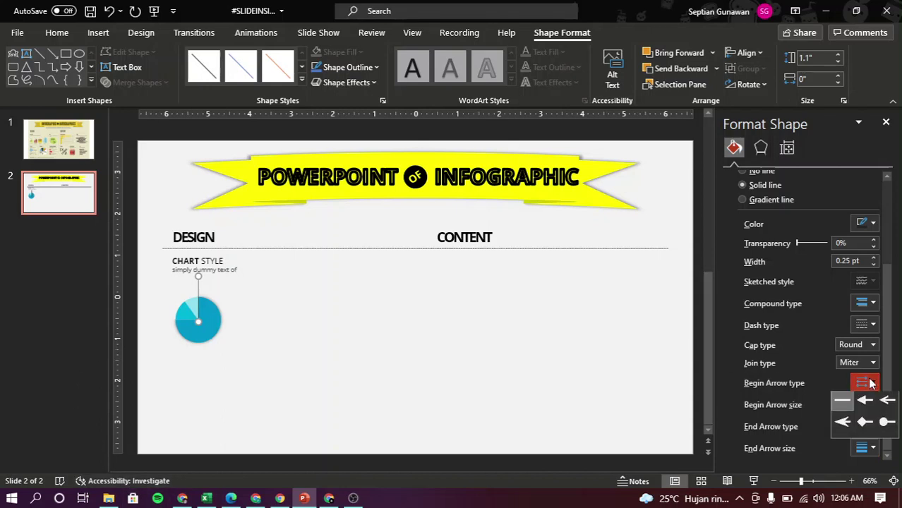
{"action": "left_click", "coordinate": [883, 425]}
{"action": "left_click", "coordinate": [379, 427]}
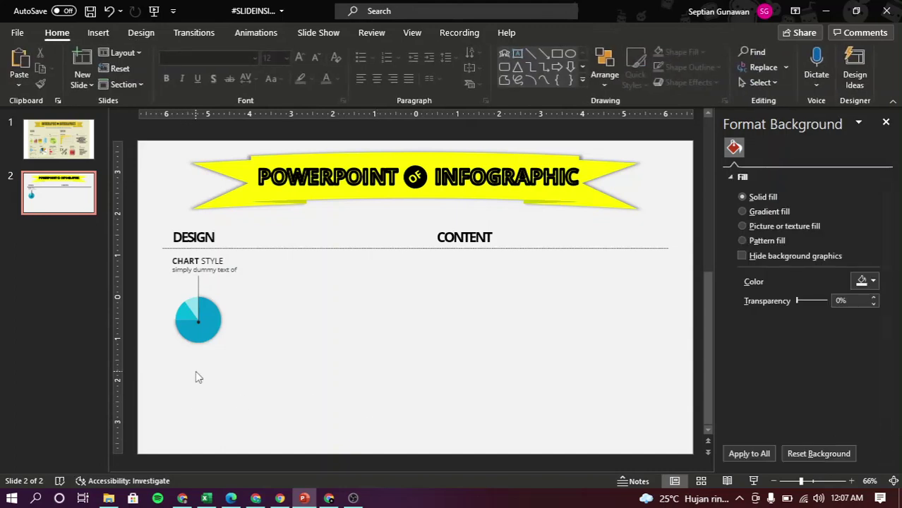
- Shorten the vertical line from its upper end to clear the CHART STYLE subtitle, and check the reference slide
{"action": "left_click", "coordinate": [198, 284]}
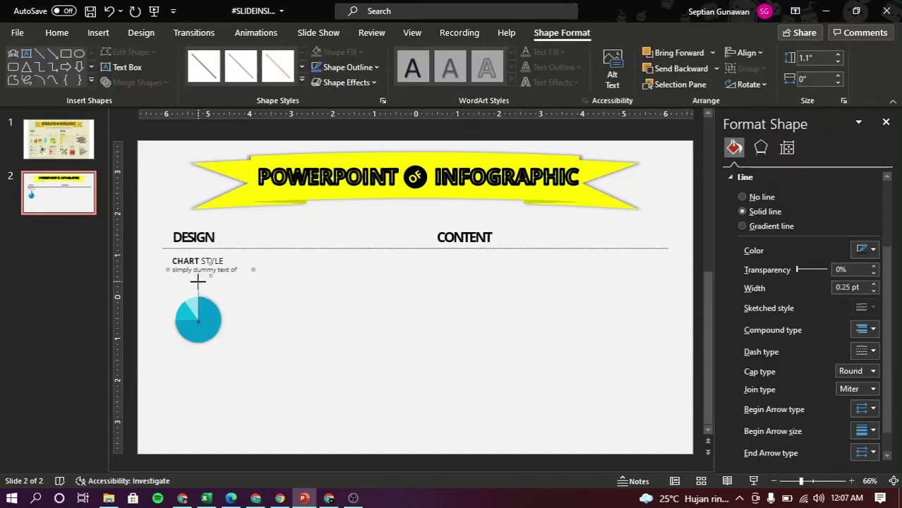
{"action": "left_click", "coordinate": [335, 294]}
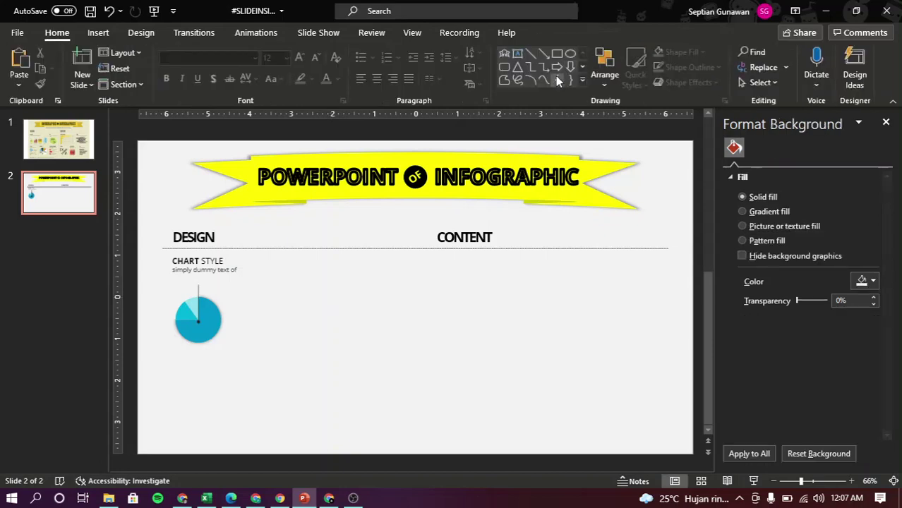
{"action": "left_click", "coordinate": [59, 142]}
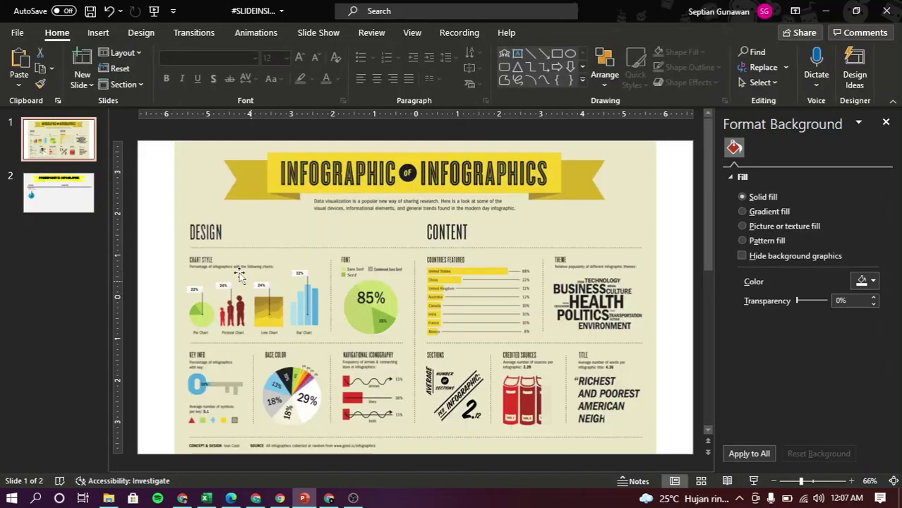
- On slide 2, draw a wavy Punched Tape flag about 0.32" high and 0.6" wide at the pointer line's upper end
{"action": "left_click", "coordinate": [76, 196]}
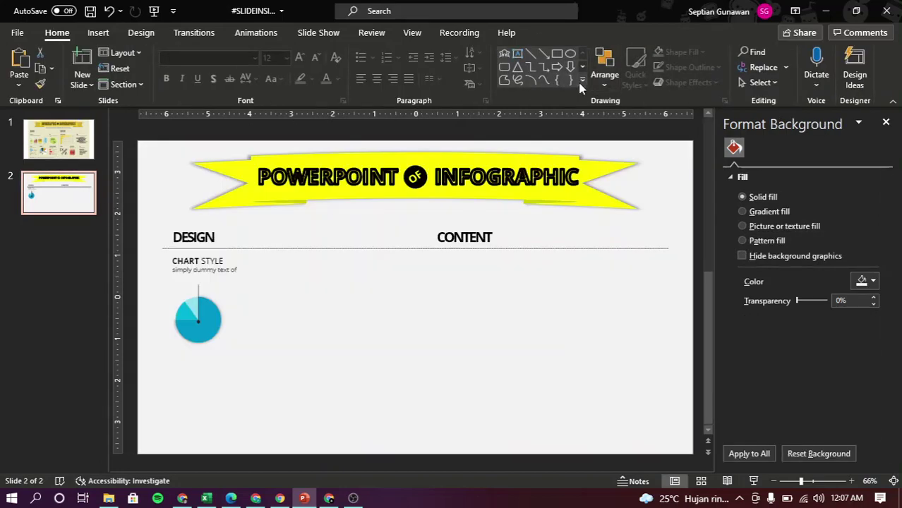
{"action": "left_click", "coordinate": [582, 80]}
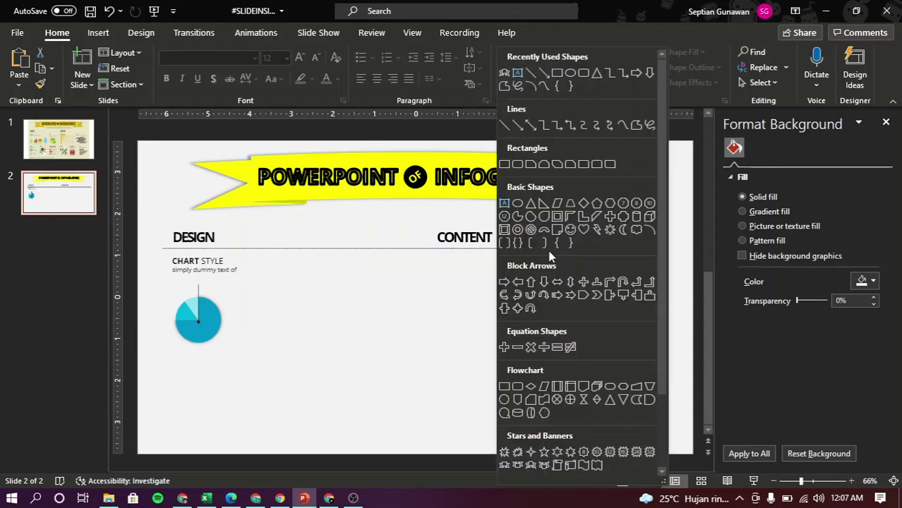
{"action": "left_click", "coordinate": [543, 411]}
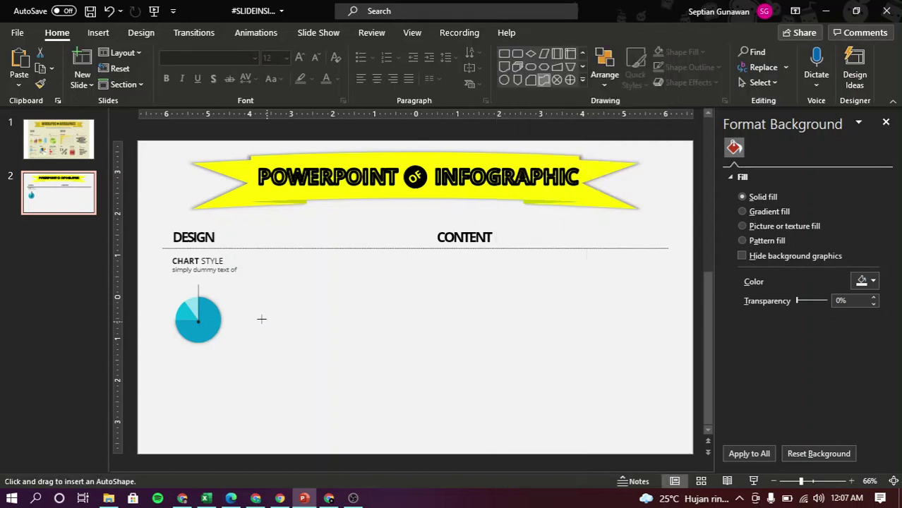
{"action": "left_click_drag", "start_coordinate": [198, 285], "coordinate": [231, 302]}
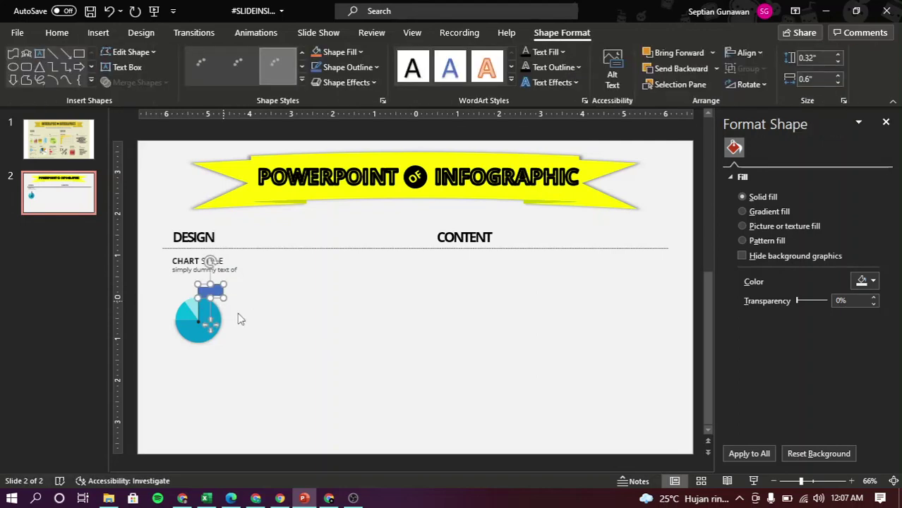
{"action": "scroll", "coordinate": [237, 317], "scroll_direction": "up", "scroll_amount": 1}
{"action": "scroll", "coordinate": [238, 318], "scroll_direction": "up", "scroll_amount": 5}
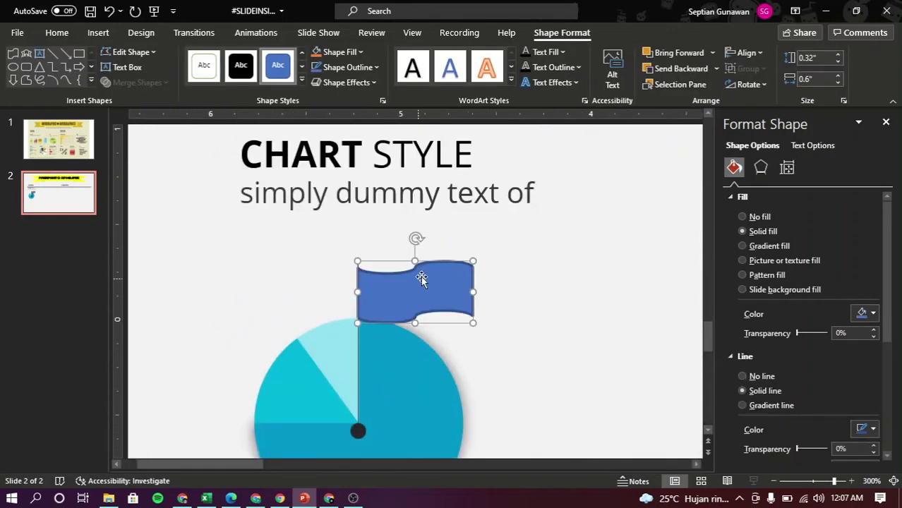
- Move the wavy flag to the other side of the pie chart's pointer line and remove its outline
{"action": "left_click_drag", "start_coordinate": [423, 276], "coordinate": [308, 277]}
{"action": "left_click", "coordinate": [387, 292]}
{"action": "left_click", "coordinate": [338, 289]}
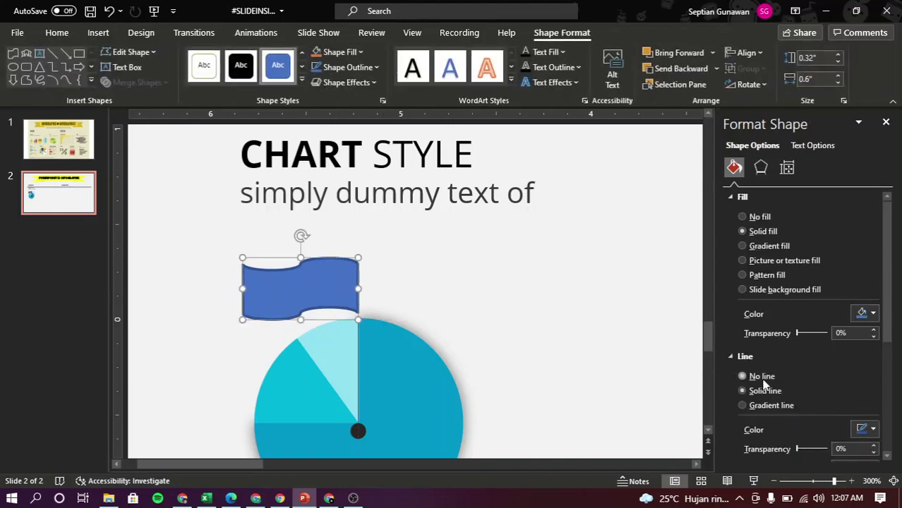
{"action": "left_click", "coordinate": [580, 335]}
{"action": "left_click", "coordinate": [338, 289]}
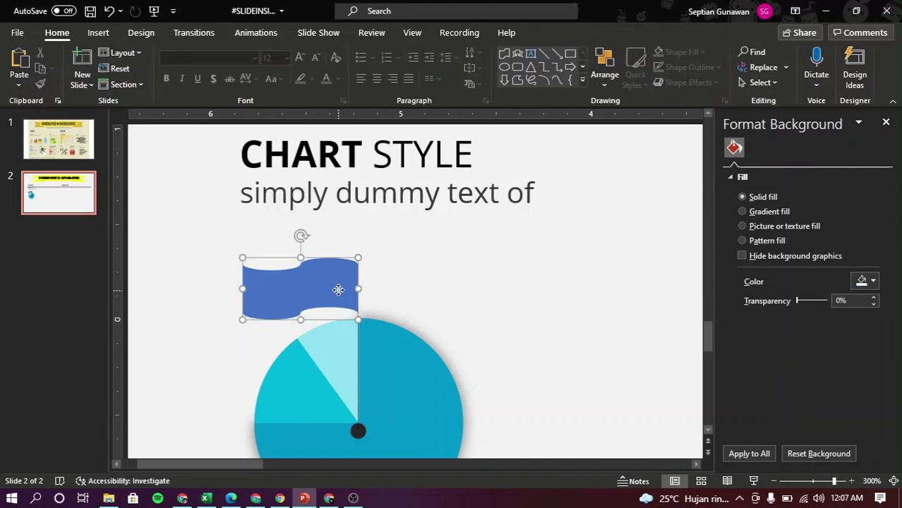
- Nudge the flag slightly right and up so its edge meets the upper end of the pointer line
{"action": "key", "text": "ctrl+Right"}
{"action": "key", "text": "ctrl+Right"}
{"action": "key", "text": "ctrl+Right"}
{"action": "key", "text": "ctrl+Up"}
{"action": "key", "text": "ctrl+Up"}
{"action": "key", "text": "ctrl+Up"}
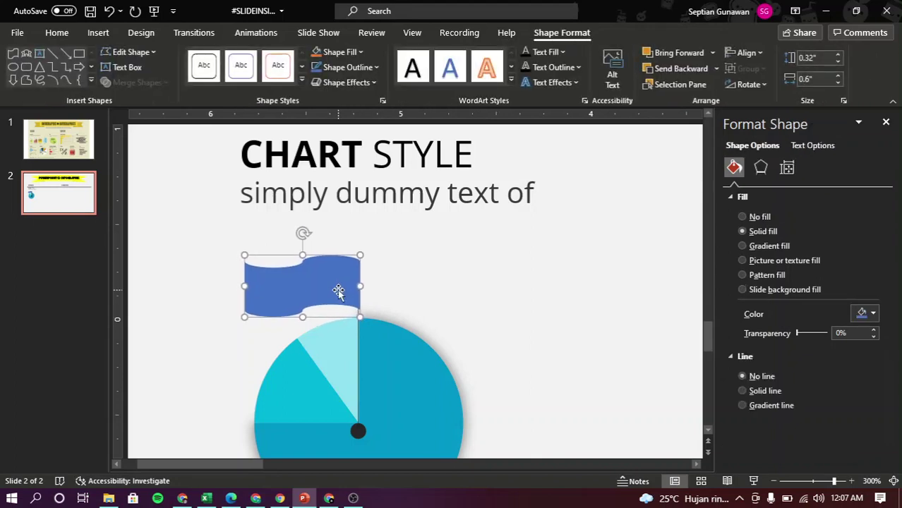
{"action": "left_click", "coordinate": [434, 304]}
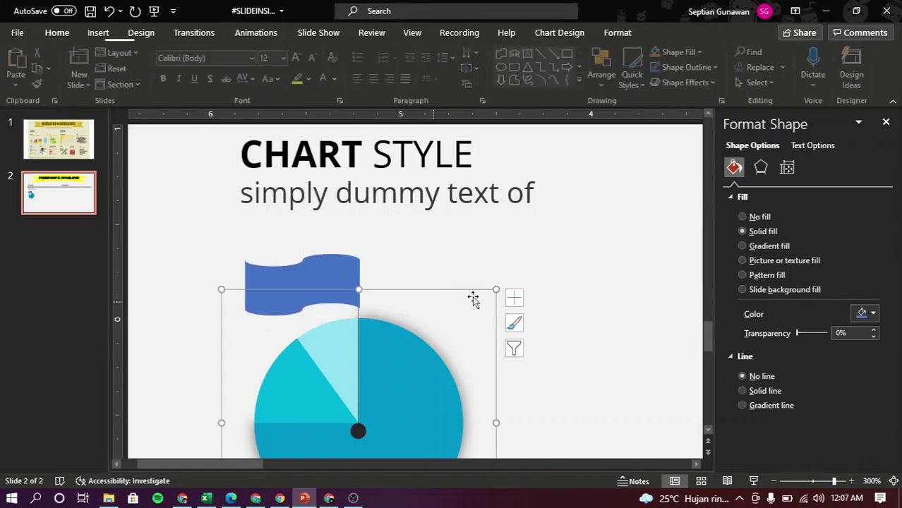
{"action": "left_click", "coordinate": [591, 318]}
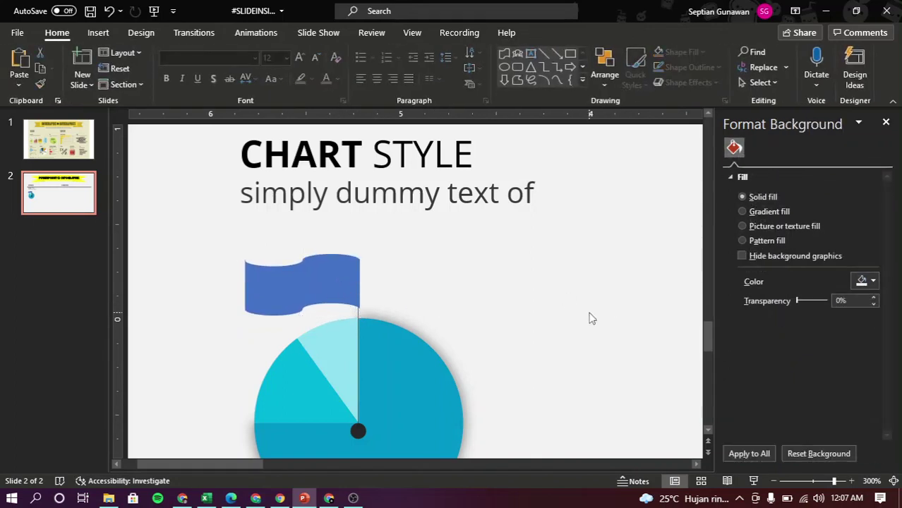
- Fill the wavy flag with a light grey shade from the White, Background 1 theme colours
{"action": "left_click", "coordinate": [321, 294]}
{"action": "left_click", "coordinate": [866, 314]}
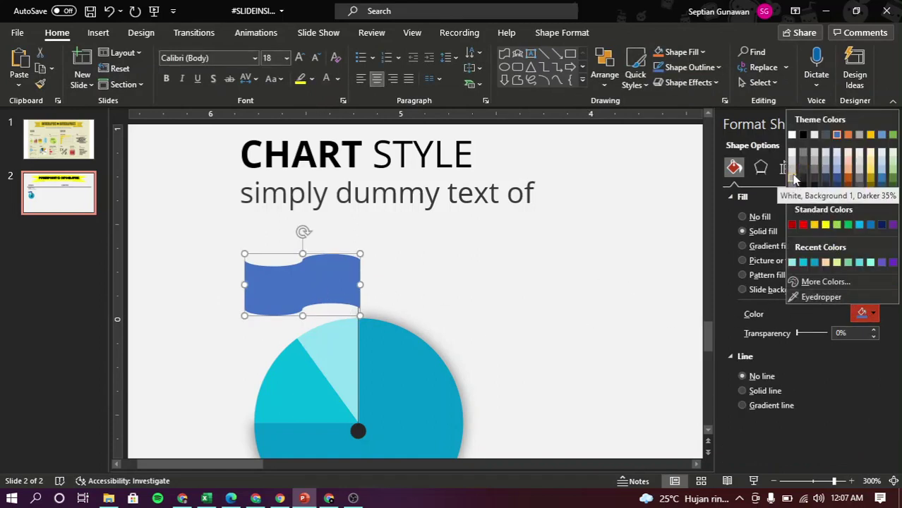
{"action": "left_click", "coordinate": [792, 157]}
{"action": "left_click", "coordinate": [521, 272]}
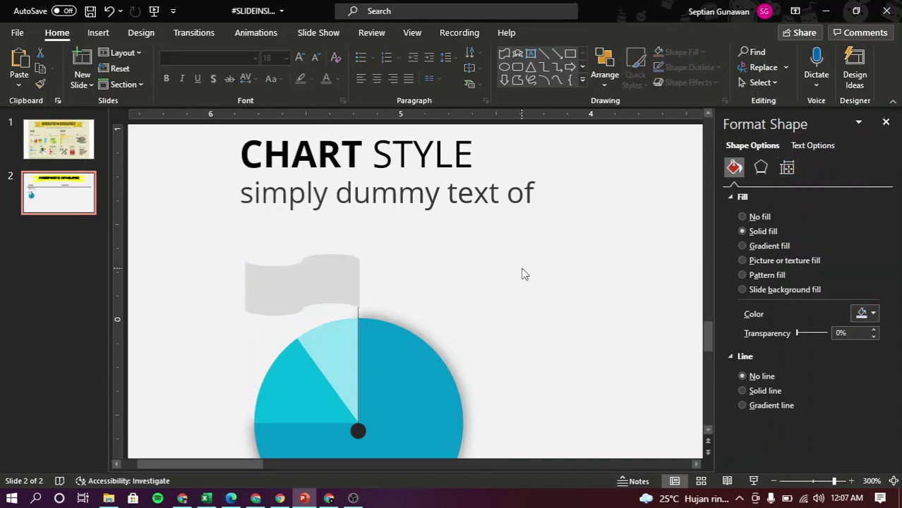
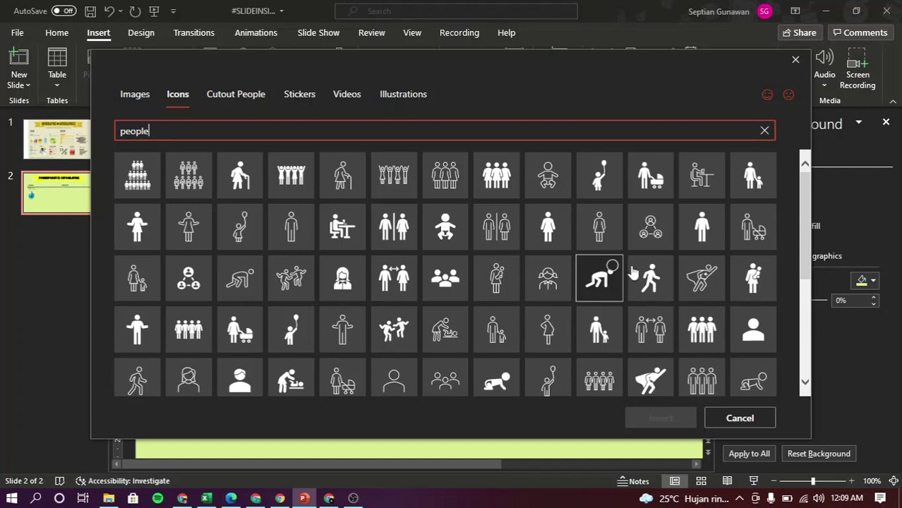
- Insert the solid crawling, walking and standing person icons from the "people" icon results
{"action": "left_click", "coordinate": [618, 274]}
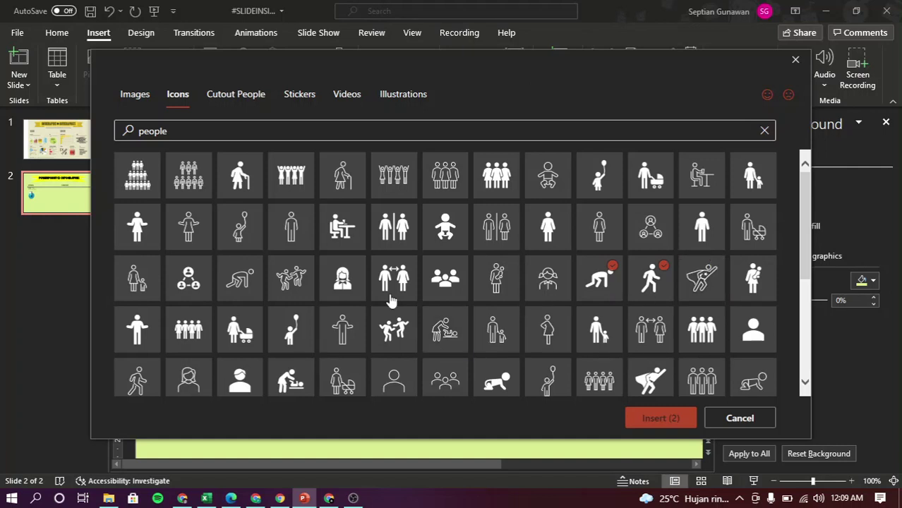
{"action": "left_click", "coordinate": [153, 325]}
{"action": "left_click", "coordinate": [676, 419]}
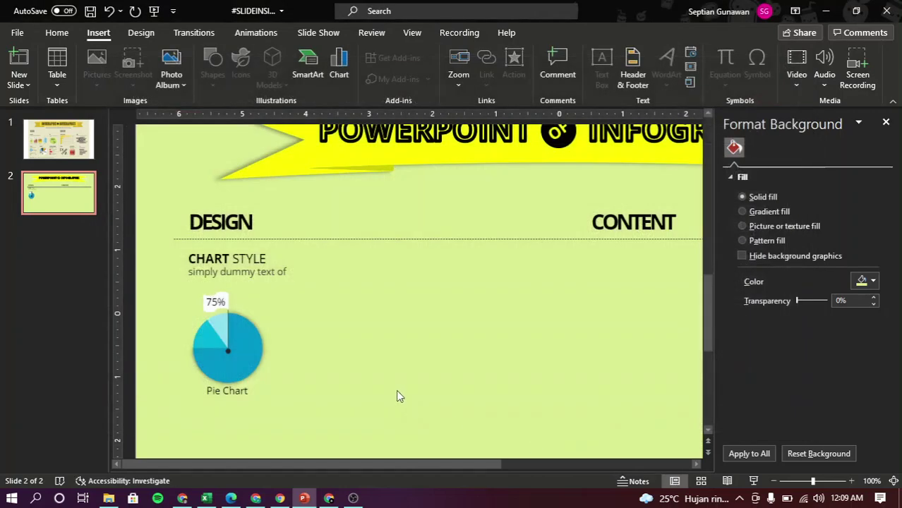
{"action": "left_click", "coordinate": [512, 353]}
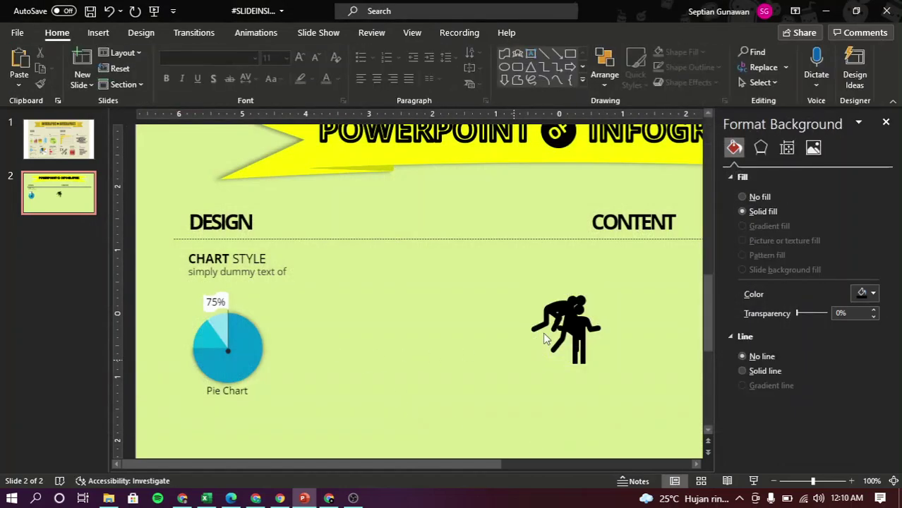
- Move the walking person icon beside the pie chart and shrink it to 0.75" by 0.75"
{"action": "left_click_drag", "start_coordinate": [529, 313], "coordinate": [295, 348]}
{"action": "key", "text": "shift+Down"}
{"action": "key", "text": "shift+Down"}
{"action": "key", "text": "shift+Down"}
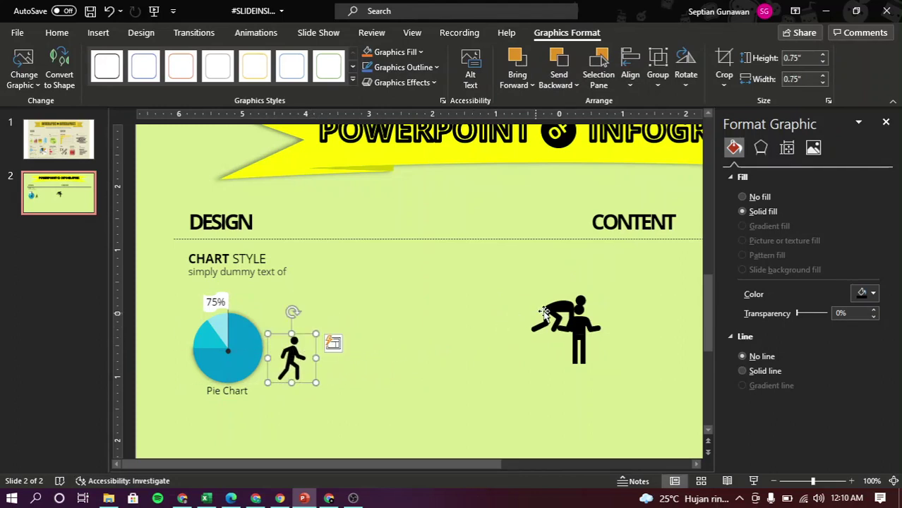
- Separate the remaining icons, shrink the crawling figure to 0.56" by 0.56", and place it between the pie chart and the walking figure
{"action": "left_click_drag", "start_coordinate": [545, 312], "coordinate": [457, 343]}
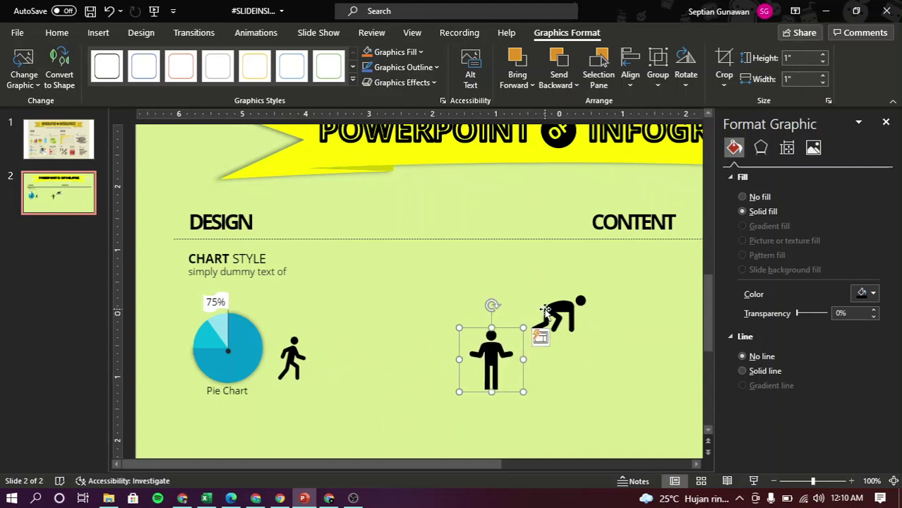
{"action": "left_click_drag", "start_coordinate": [545, 311], "coordinate": [403, 363]}
{"action": "left_click_drag", "start_coordinate": [326, 368], "coordinate": [280, 372]}
{"action": "key", "text": "shift+Down"}
{"action": "key", "text": "shift+Down"}
{"action": "key", "text": "shift+Down"}
{"action": "key", "text": "shift+Down"}
{"action": "key", "text": "shift+Down"}
{"action": "key", "text": "shift+Down"}
{"action": "left_click_drag", "start_coordinate": [423, 373], "coordinate": [317, 362]}
- Try the standing person icon at 0.75" beside the walking figure and delete it
{"action": "left_click_drag", "start_coordinate": [499, 362], "coordinate": [355, 350]}
{"action": "key", "text": "shift+Down"}
{"action": "key", "text": "shift+Down"}
{"action": "key", "text": "shift+Down"}
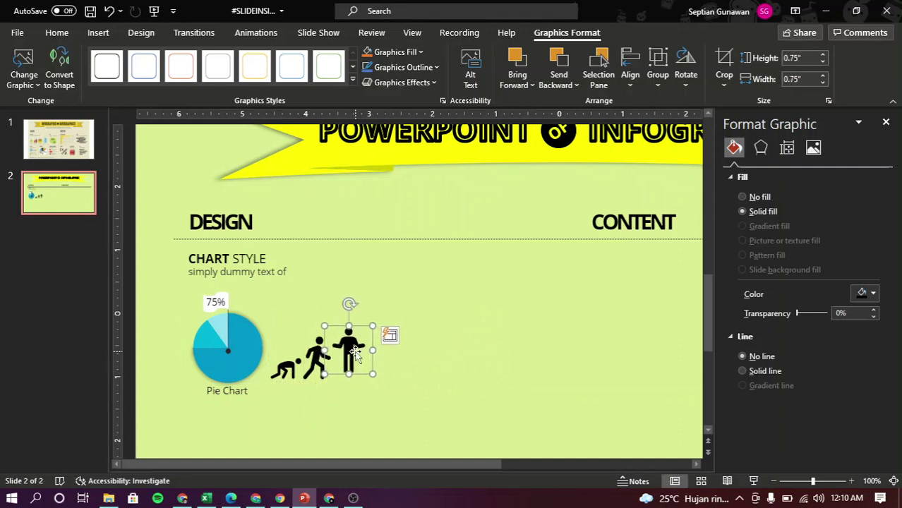
{"action": "key", "text": "Delete"}
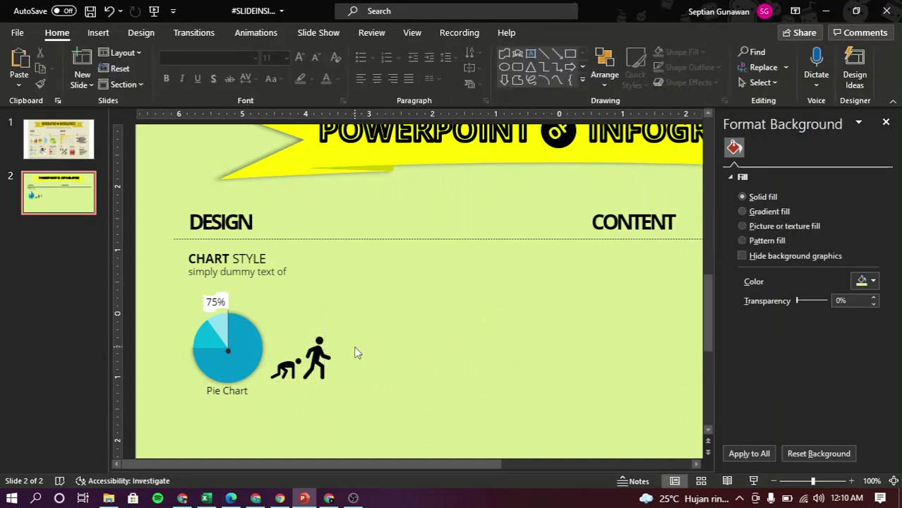
- Duplicate the walking person icon and place the copy just right of the original
{"action": "left_click", "coordinate": [325, 357]}
{"action": "left_click_drag", "start_coordinate": [324, 357], "coordinate": [345, 366]}
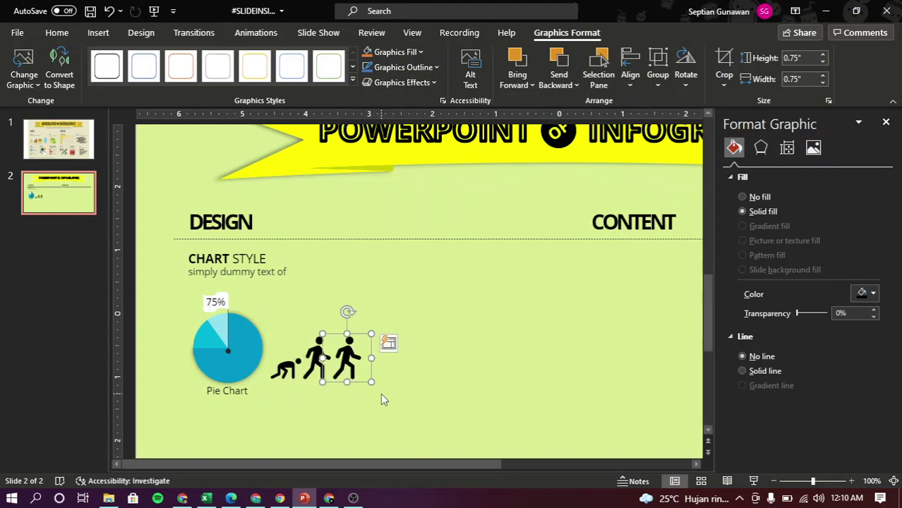
{"action": "left_click", "coordinate": [380, 402]}
- Fill the crawling icon with a dark grey theme shade and the middle walking icon with a darker grey
{"action": "left_click", "coordinate": [318, 356]}
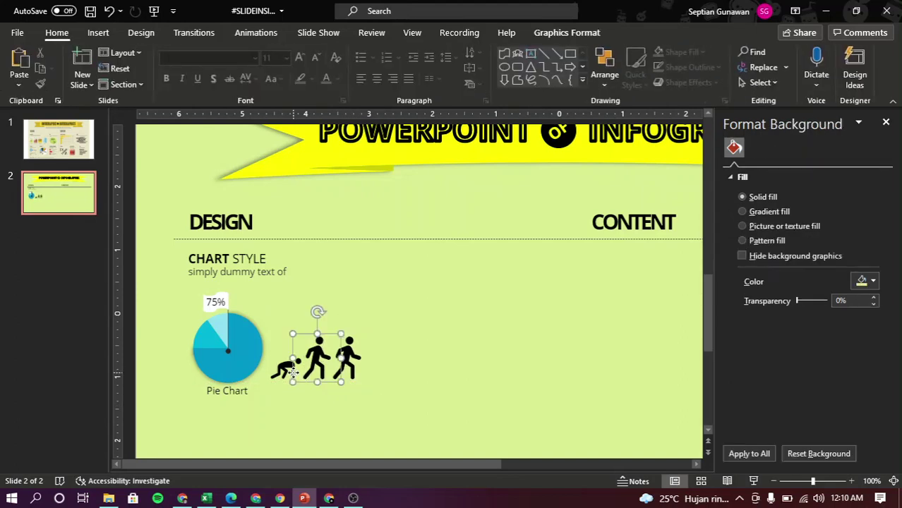
{"action": "left_click", "coordinate": [282, 368]}
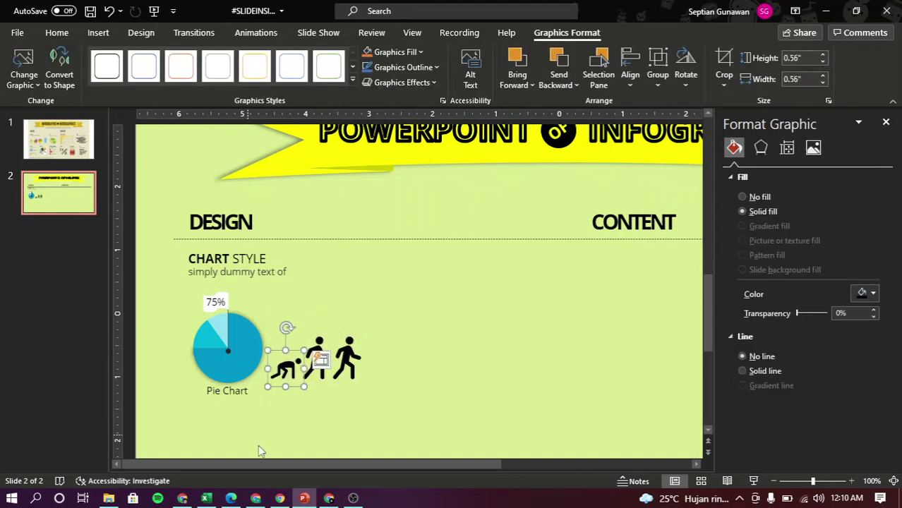
{"action": "left_click", "coordinate": [865, 292]}
{"action": "left_click", "coordinate": [803, 149]}
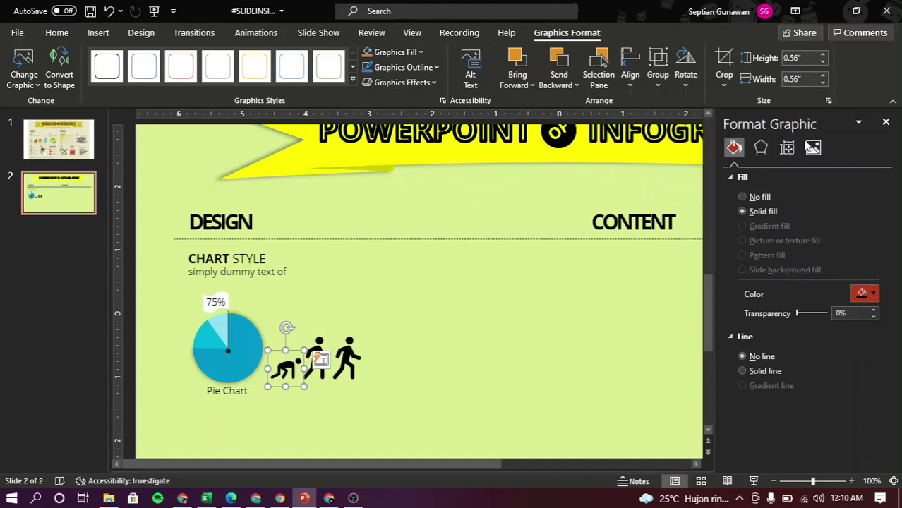
{"action": "left_click", "coordinate": [313, 350]}
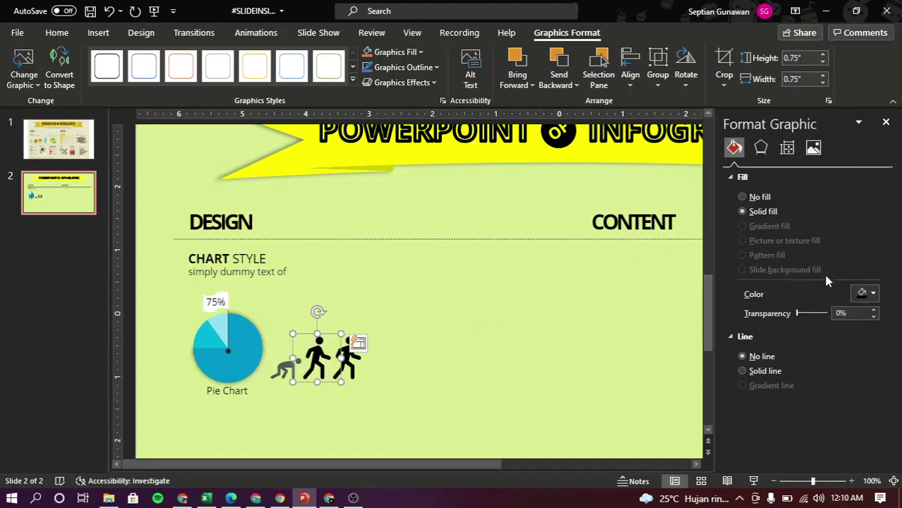
{"action": "left_click", "coordinate": [865, 293]}
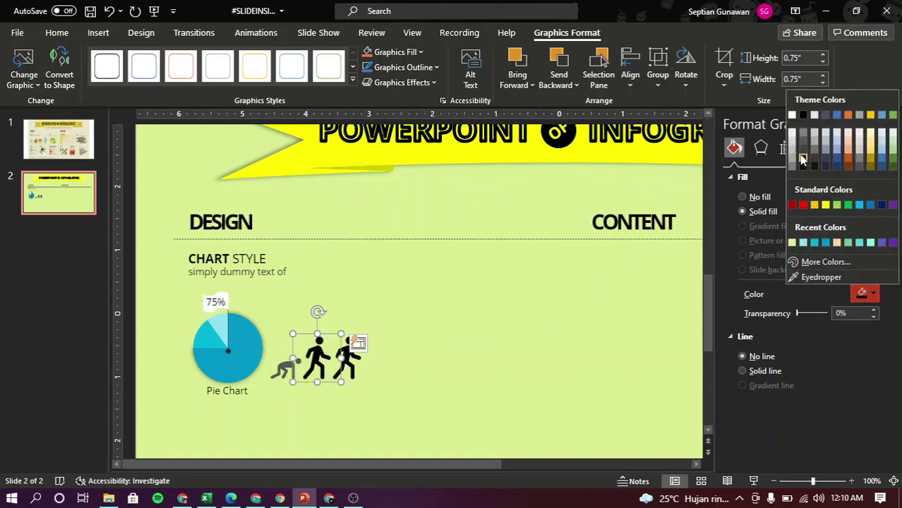
{"action": "left_click", "coordinate": [802, 157]}
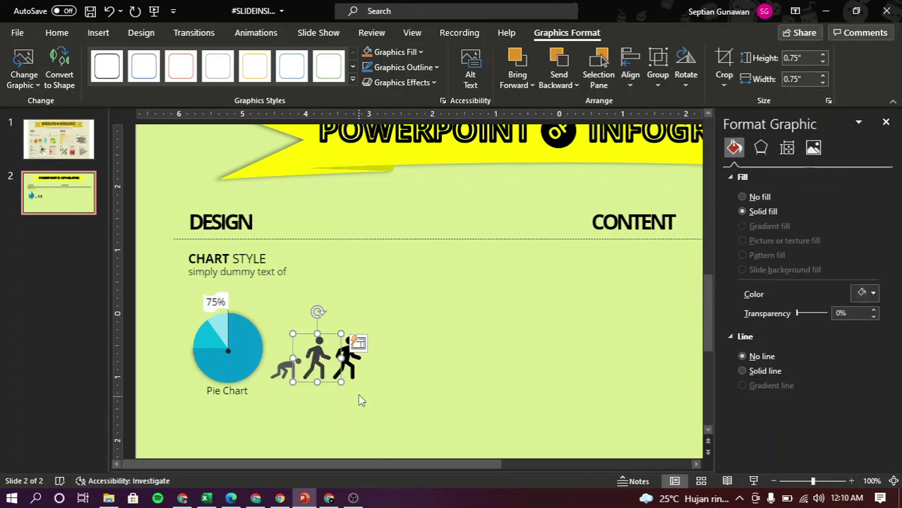
- Fill the rightmost walking icon with a near-black grey, enlarge it to 0.83", and align its feet with the other figures
{"action": "left_click", "coordinate": [349, 358]}
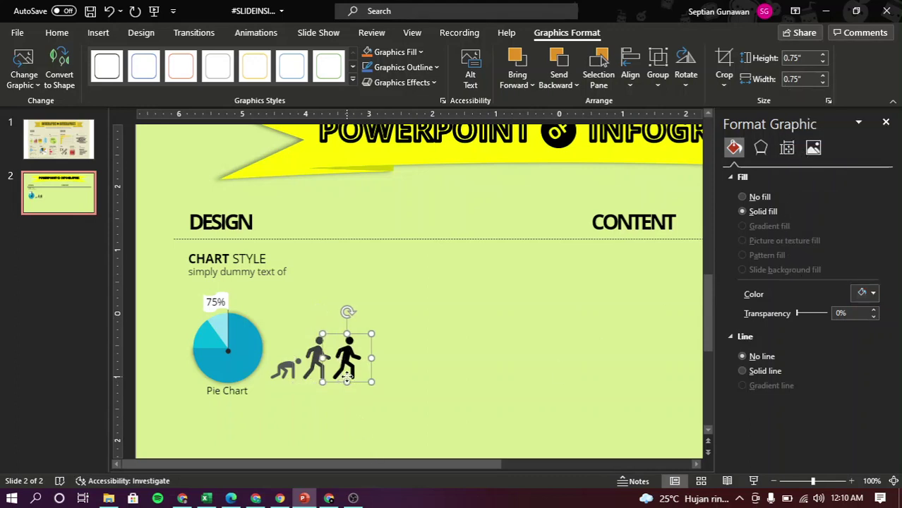
{"action": "left_click", "coordinate": [875, 294]}
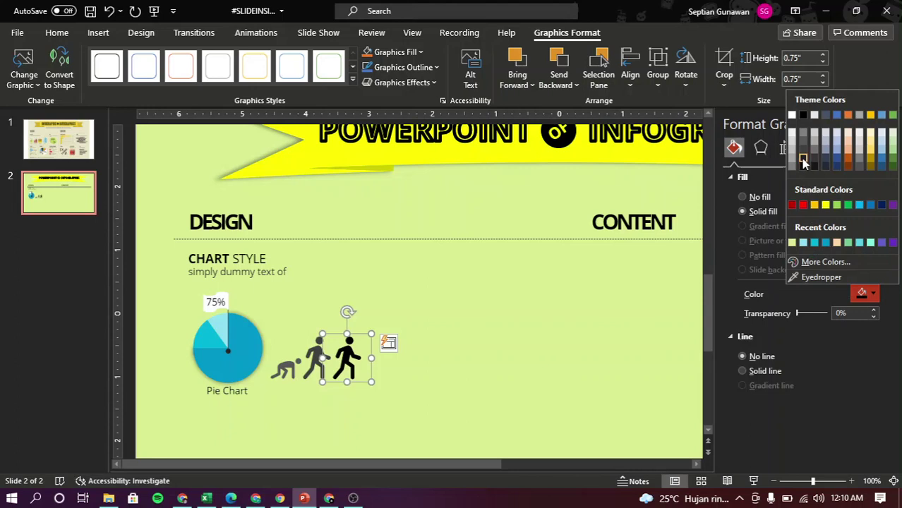
{"action": "left_click", "coordinate": [802, 160]}
{"action": "key", "text": "shift+Up"}
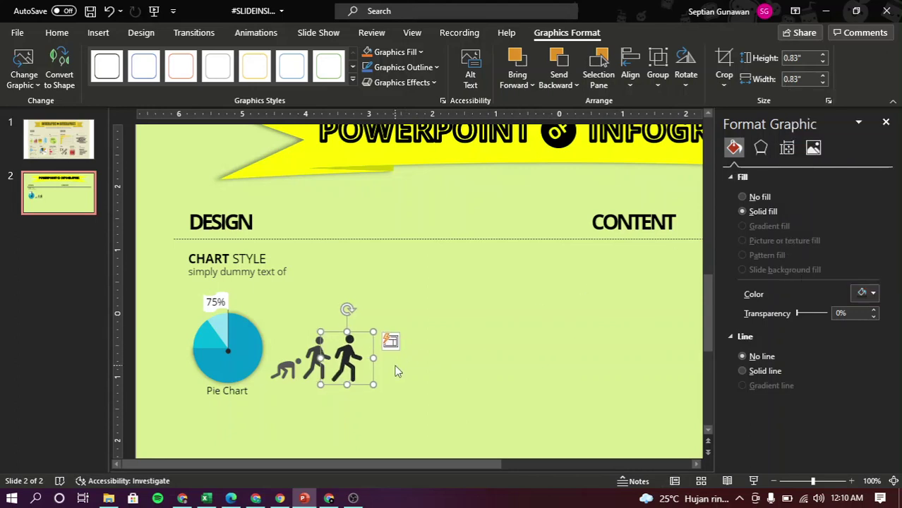
{"action": "left_click_drag", "start_coordinate": [352, 365], "coordinate": [348, 359]}
{"action": "left_click", "coordinate": [387, 389]}
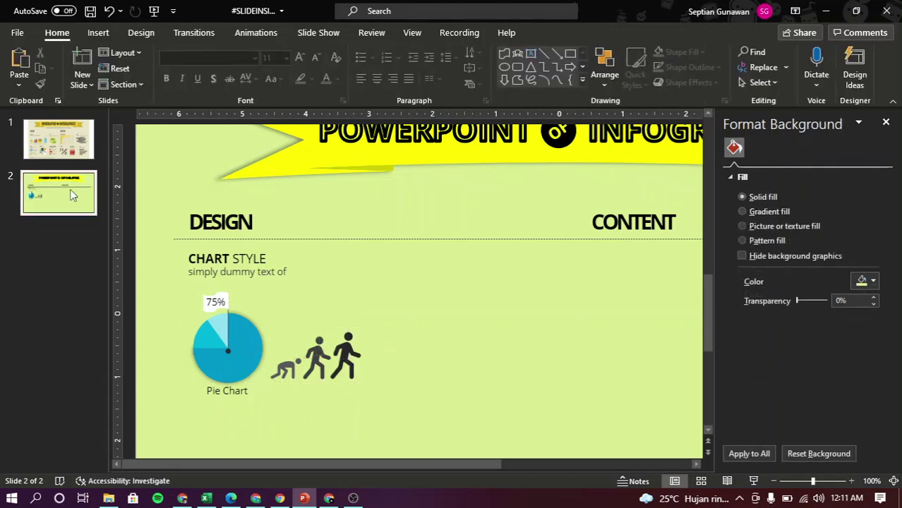
- Check the pictorial chart on the reference slide and copy the pie chart's 75% flag and pointer line above the middle walking figure
{"action": "left_click", "coordinate": [59, 140]}
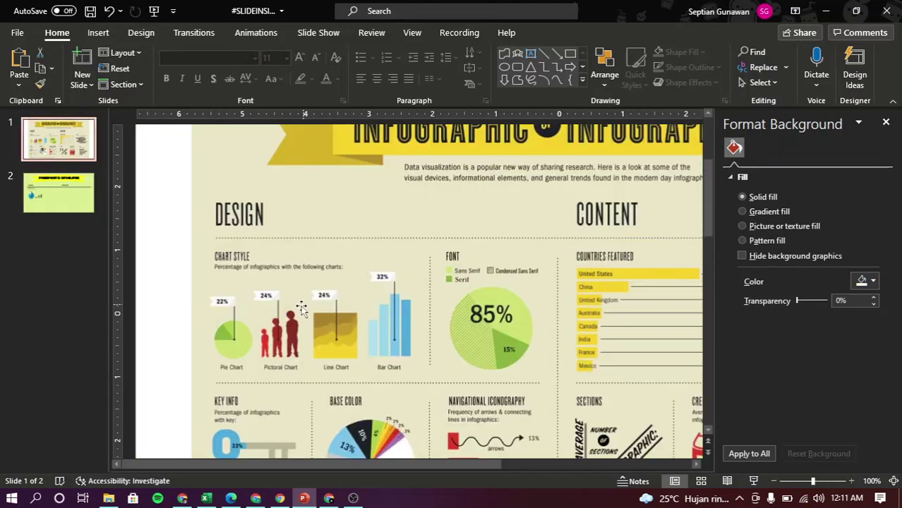
{"action": "left_click", "coordinate": [70, 195]}
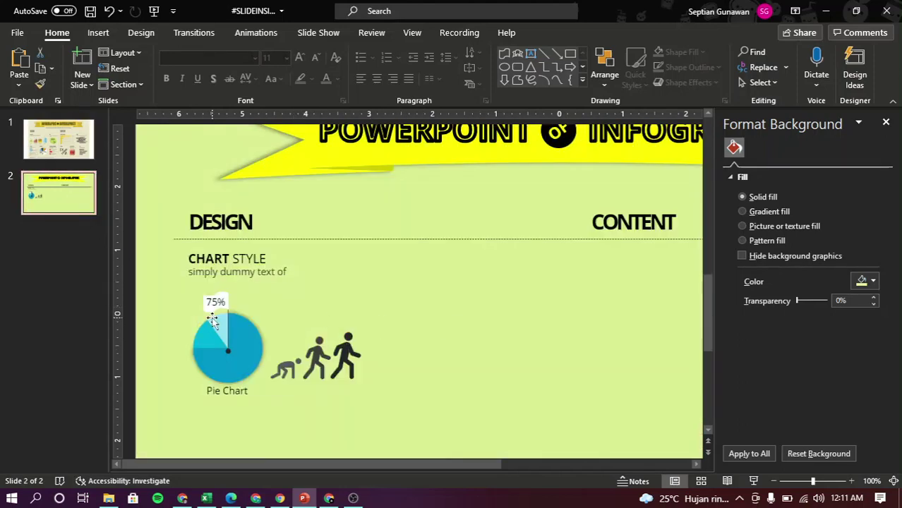
{"action": "left_click_drag", "start_coordinate": [177, 287], "coordinate": [242, 356]}
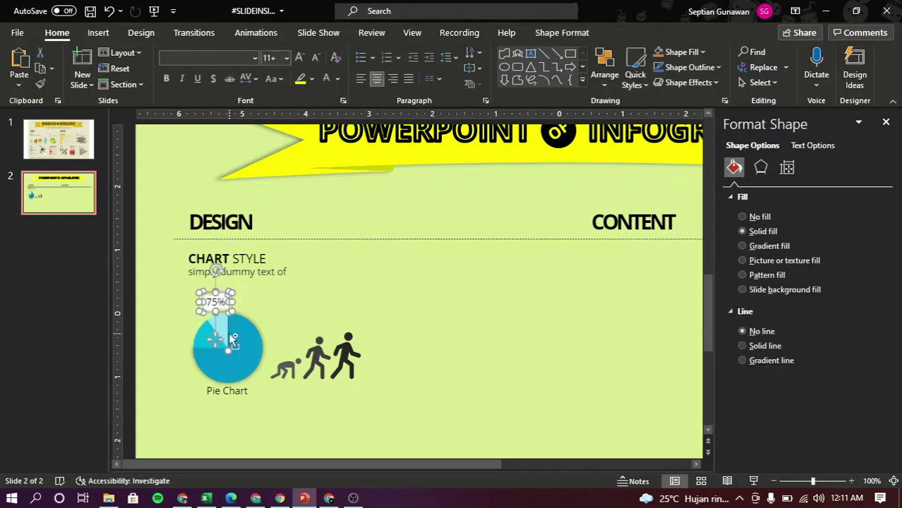
{"action": "left_click_drag", "start_coordinate": [228, 335], "coordinate": [320, 342]}
{"action": "left_click", "coordinate": [386, 309]}
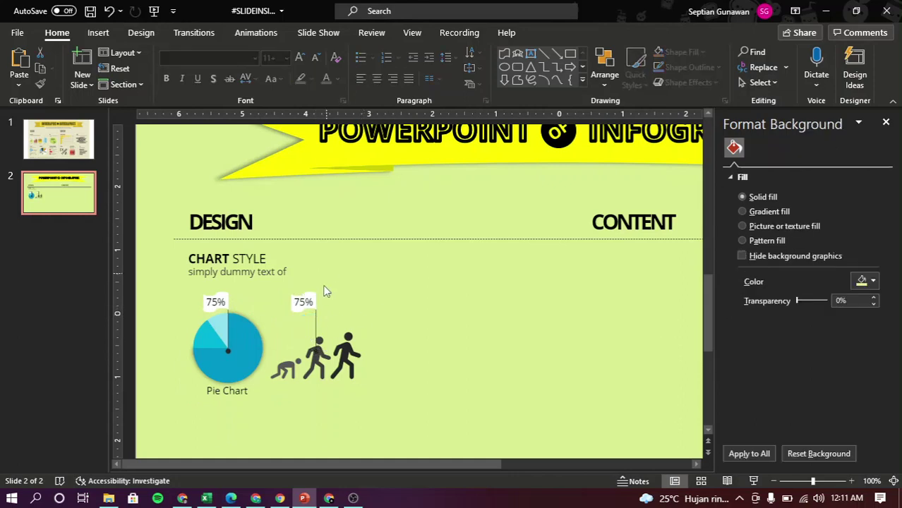
- Copy the Pie Chart caption below the walking figures and change the copy's text to "Pictorical Chart"
{"action": "left_click", "coordinate": [308, 306]}
{"action": "left_click", "coordinate": [451, 310]}
{"action": "left_click", "coordinate": [247, 394]}
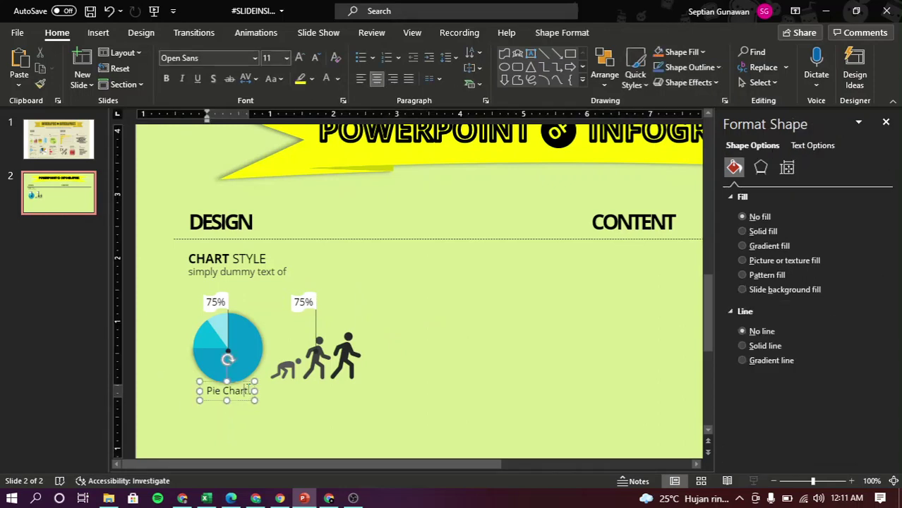
{"action": "left_click_drag", "start_coordinate": [245, 390], "coordinate": [334, 390]}
{"action": "triple_click", "coordinate": [318, 394]}
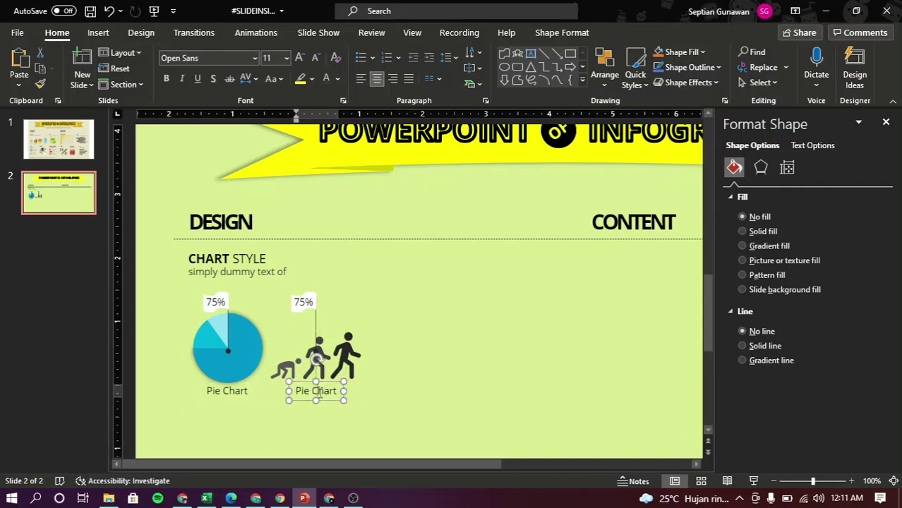
{"action": "type", "text": "Pic"}
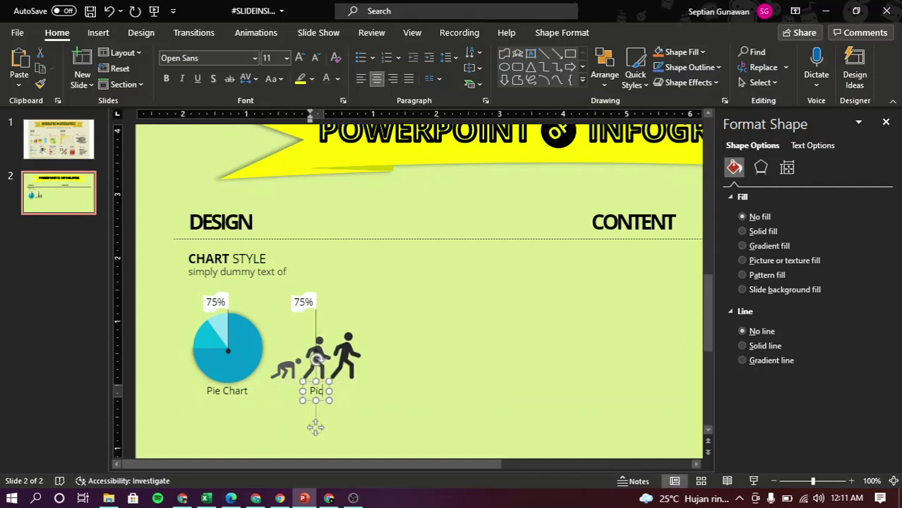
{"action": "type", "text": "torical "}
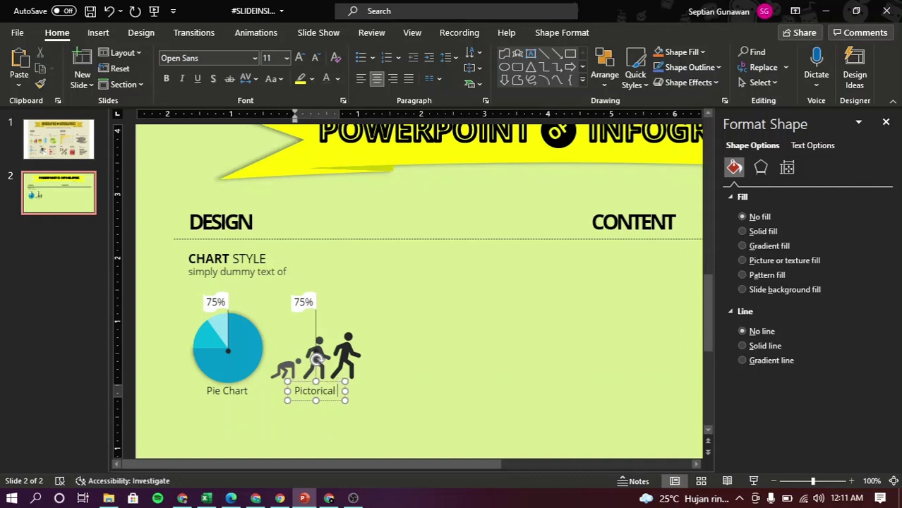
{"action": "type", "text": "Chart"}
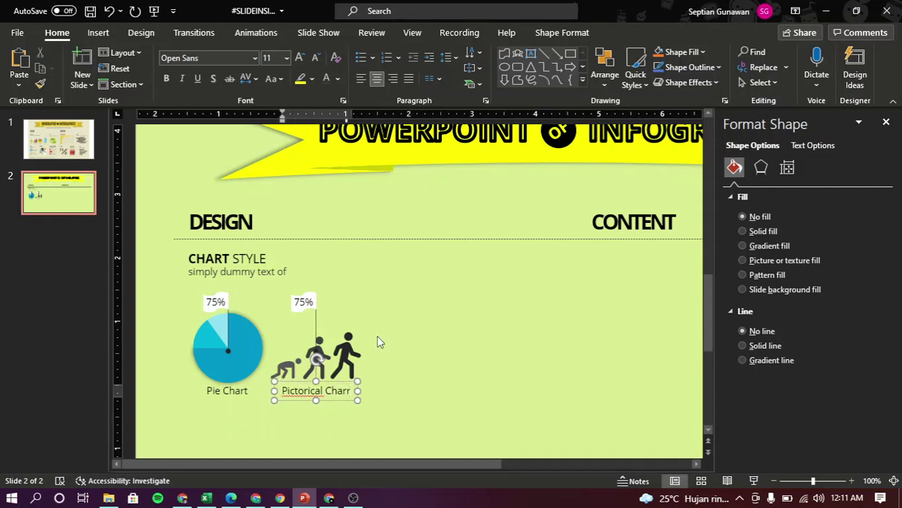
{"action": "left_click", "coordinate": [412, 403]}
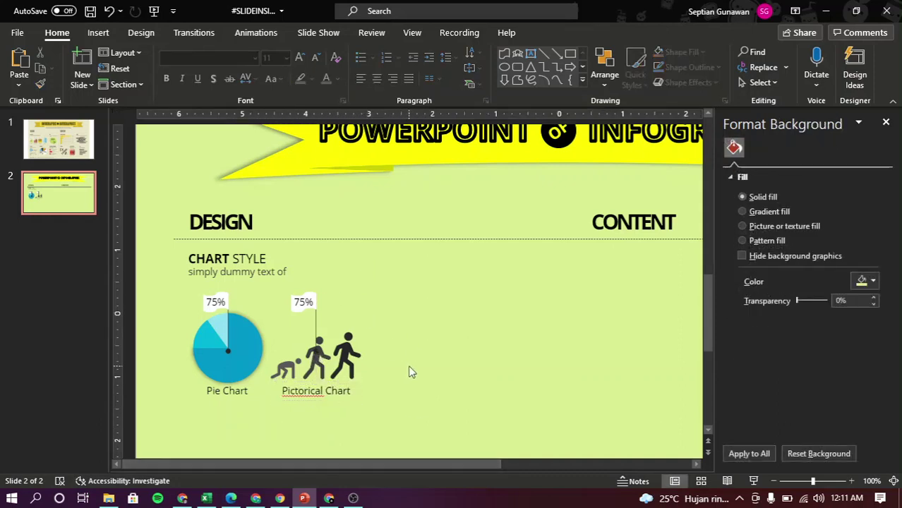
- Switch to Chrome and open the Flaticon website in a new browser tab
{"action": "left_click", "coordinate": [330, 499]}
{"action": "left_click", "coordinate": [428, 11]}
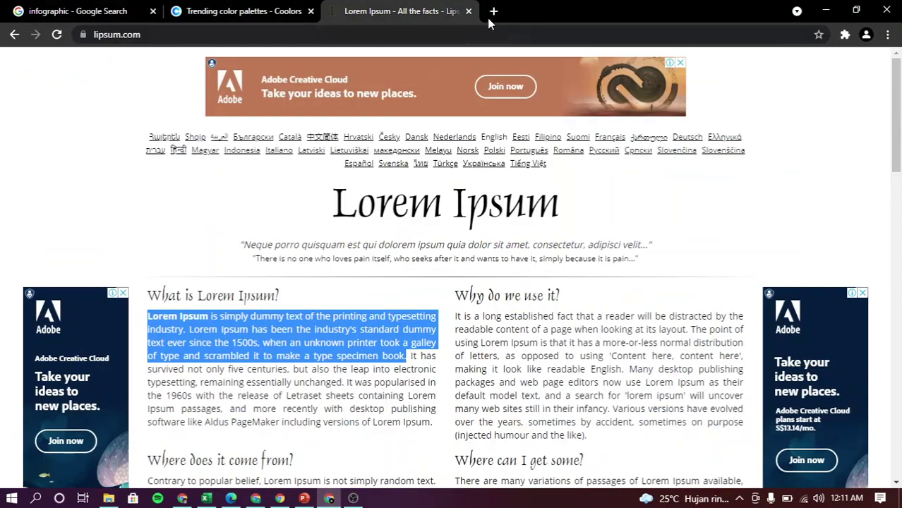
{"action": "left_click", "coordinate": [492, 11]}
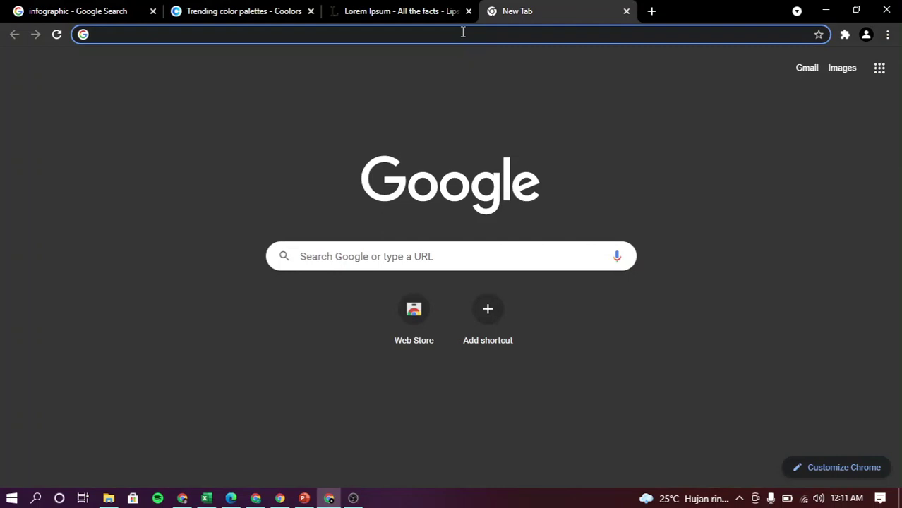
{"action": "type", "text": "flaticon"}
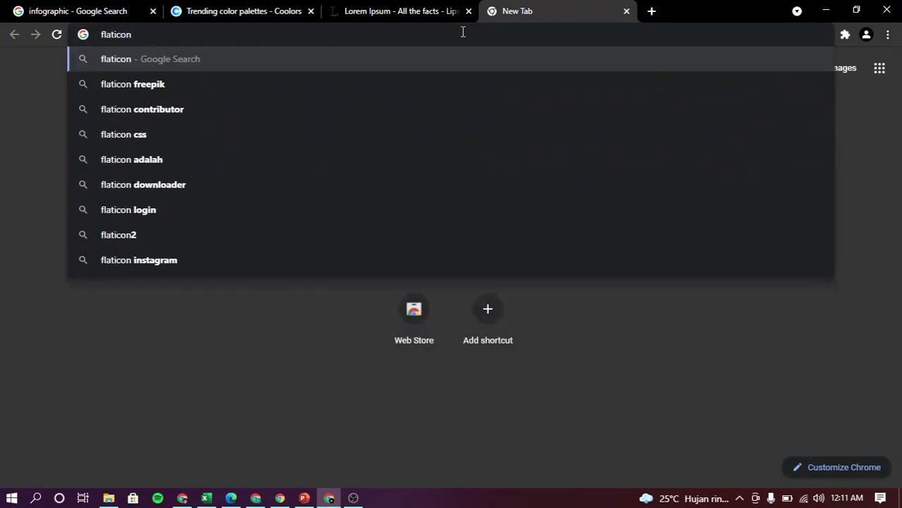
{"action": "type", "text": ".con"}
{"action": "key", "text": "Return"}
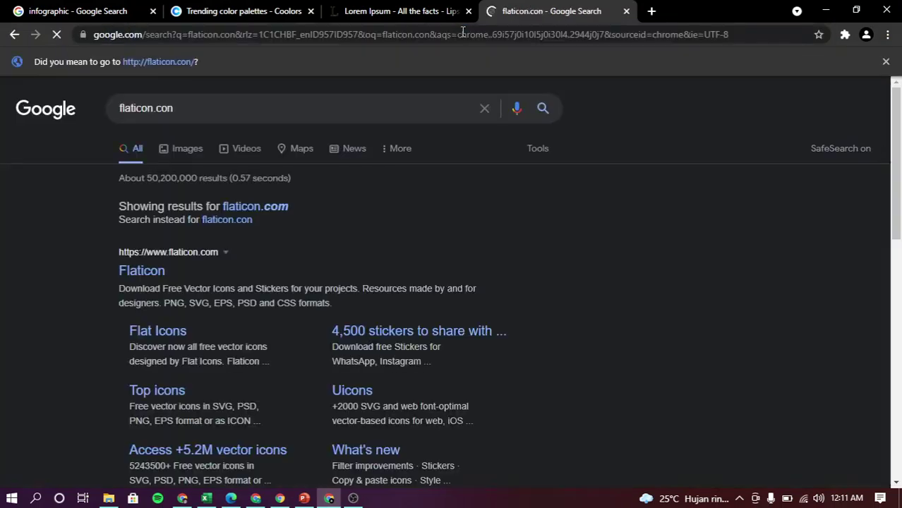
{"action": "left_click", "coordinate": [148, 269]}
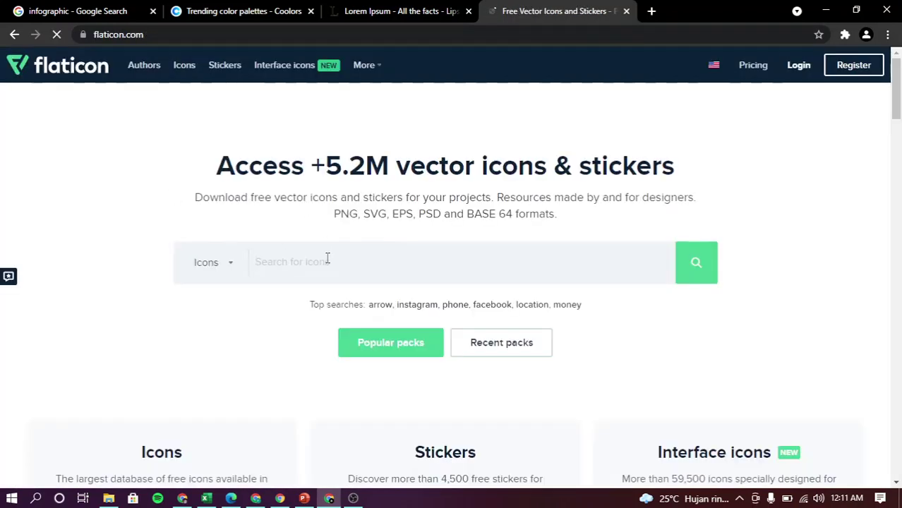
- Search Flaticon for "people" icons and view the download options of the free Team icon
{"action": "type", "text": "pe"}
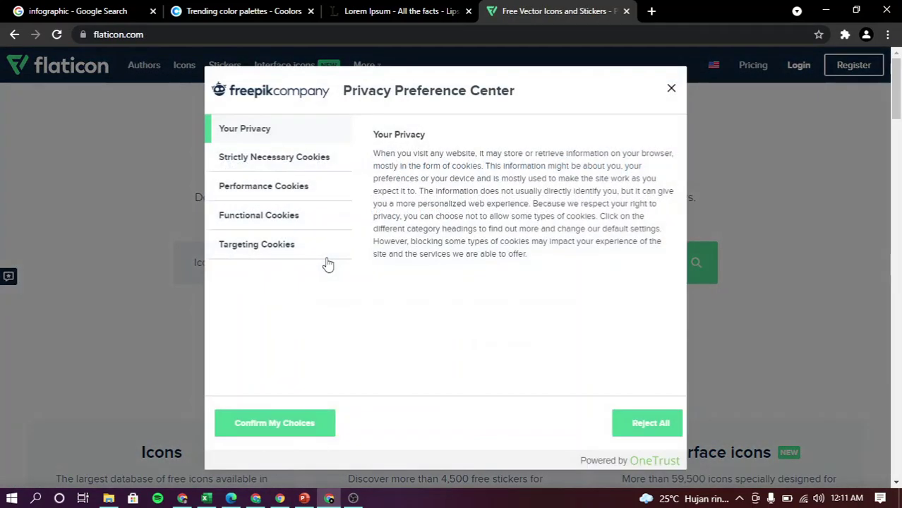
{"action": "left_click", "coordinate": [671, 88]}
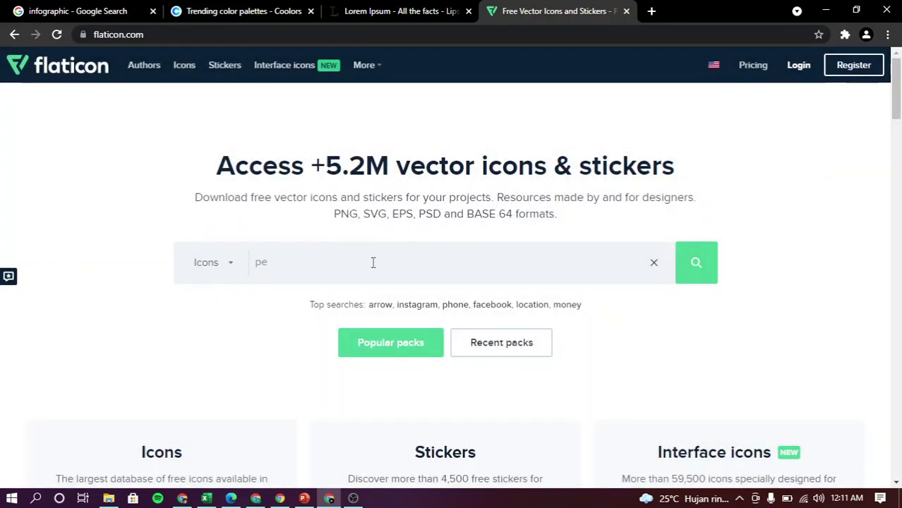
{"action": "type", "text": "ople"}
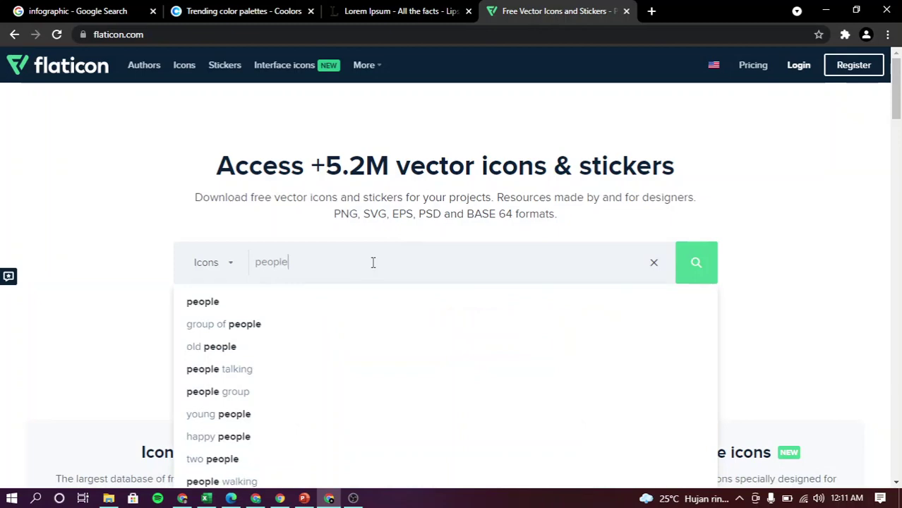
{"action": "key", "text": "Return"}
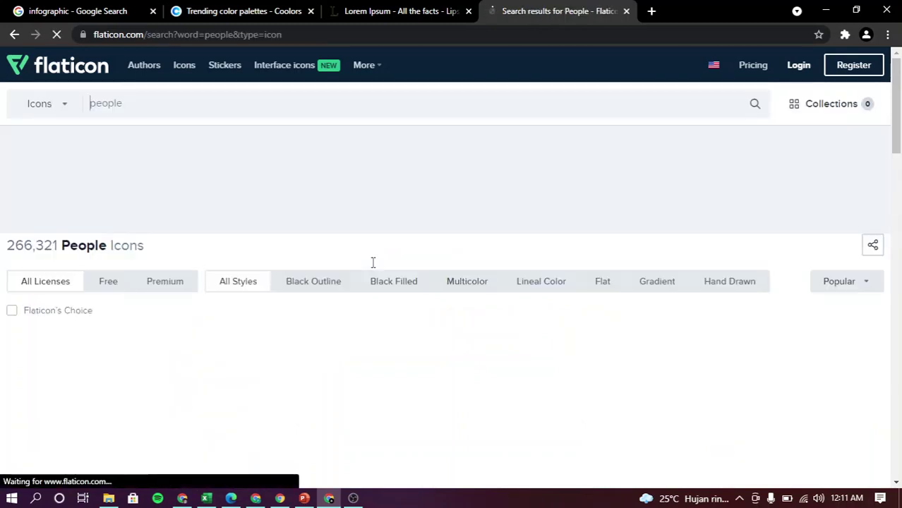
{"action": "scroll", "coordinate": [373, 262], "scroll_direction": "down", "scroll_amount": 3}
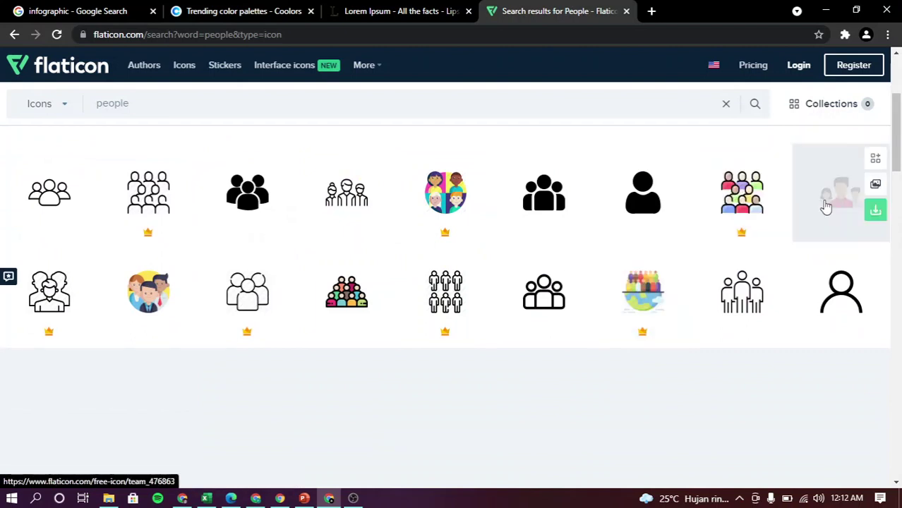
{"action": "left_click", "coordinate": [858, 219]}
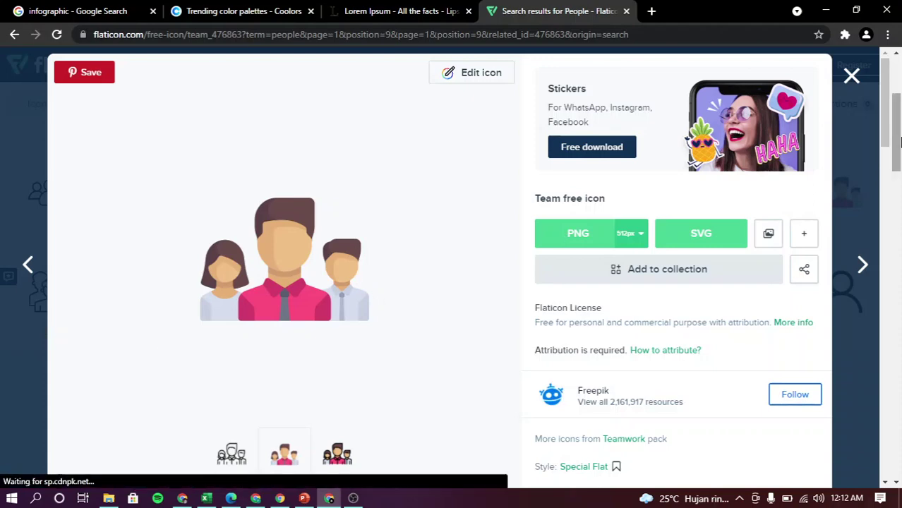
{"action": "left_click", "coordinate": [852, 77]}
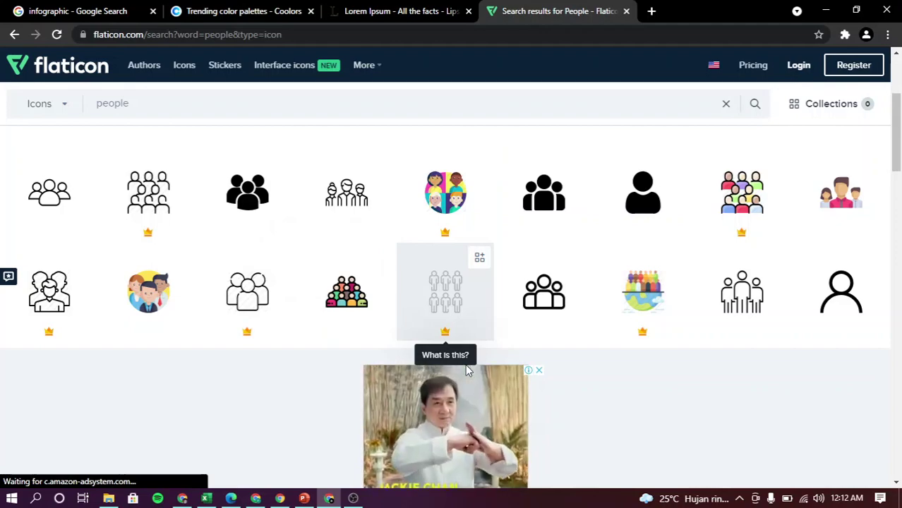
- Switch back to PowerPoint and check the next chart of the CHART STYLE section on the reference slide
{"action": "left_click", "coordinate": [304, 498]}
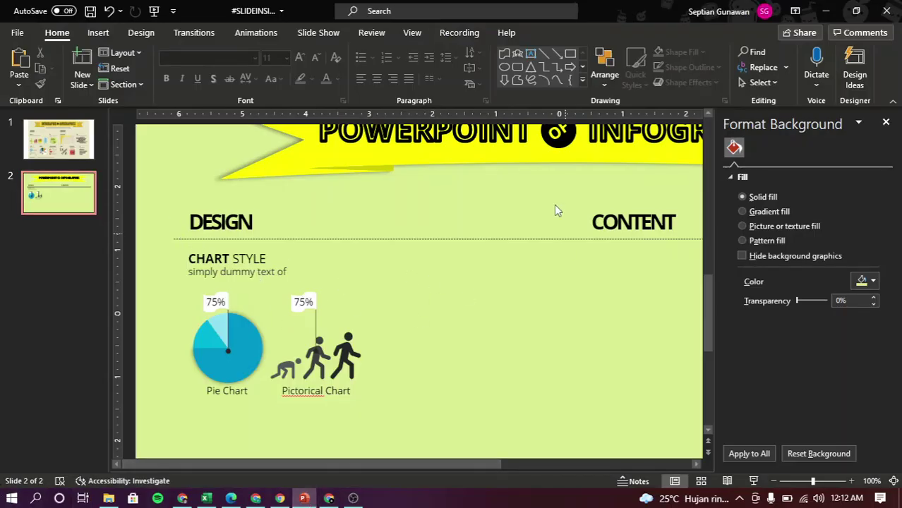
{"action": "left_click", "coordinate": [60, 140]}
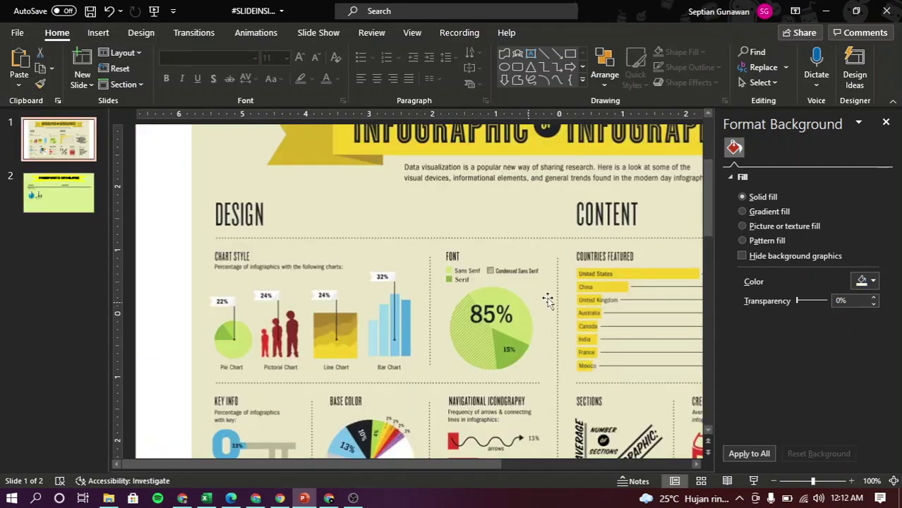
{"action": "key", "text": "Down"}
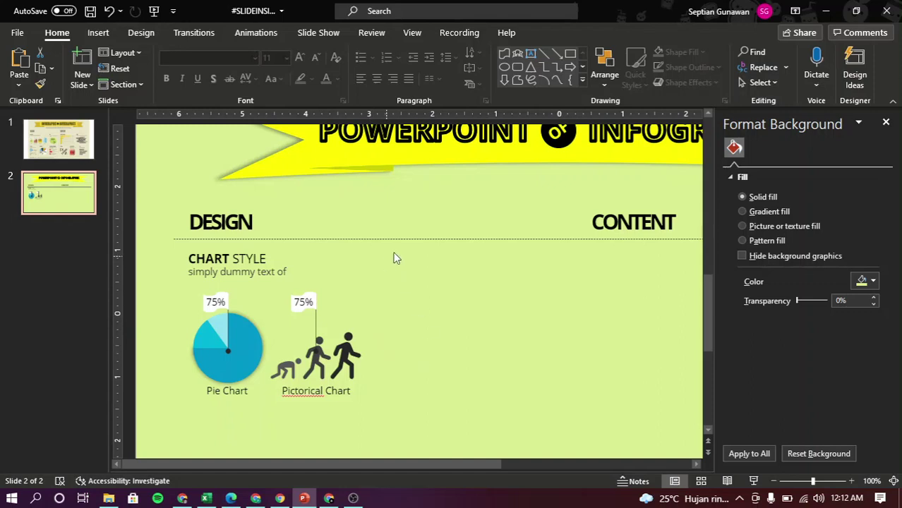
- Insert a Stacked Area chart on slide 2
{"action": "left_click", "coordinate": [96, 33]}
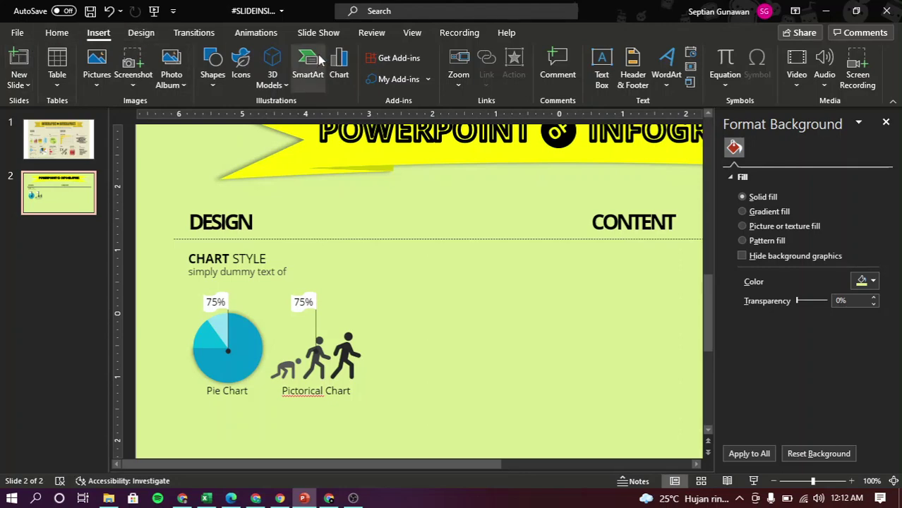
{"action": "left_click", "coordinate": [339, 65]}
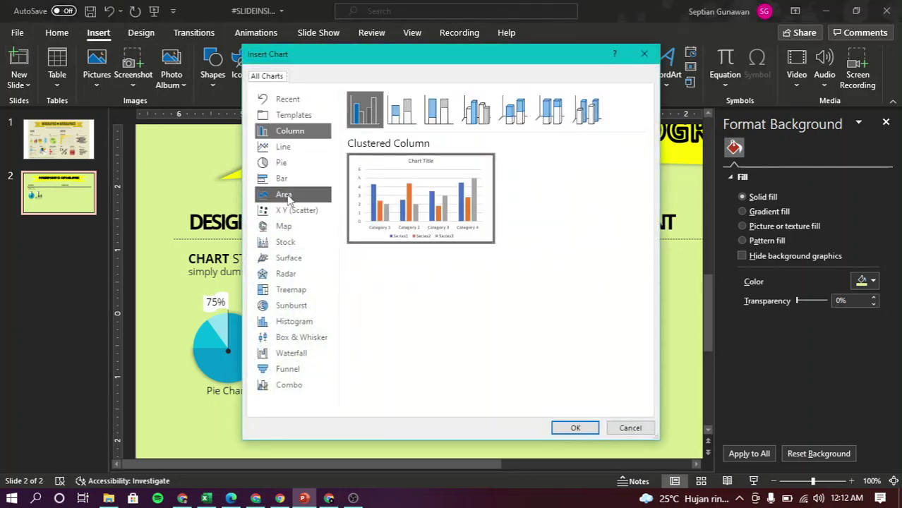
{"action": "left_click", "coordinate": [284, 194]}
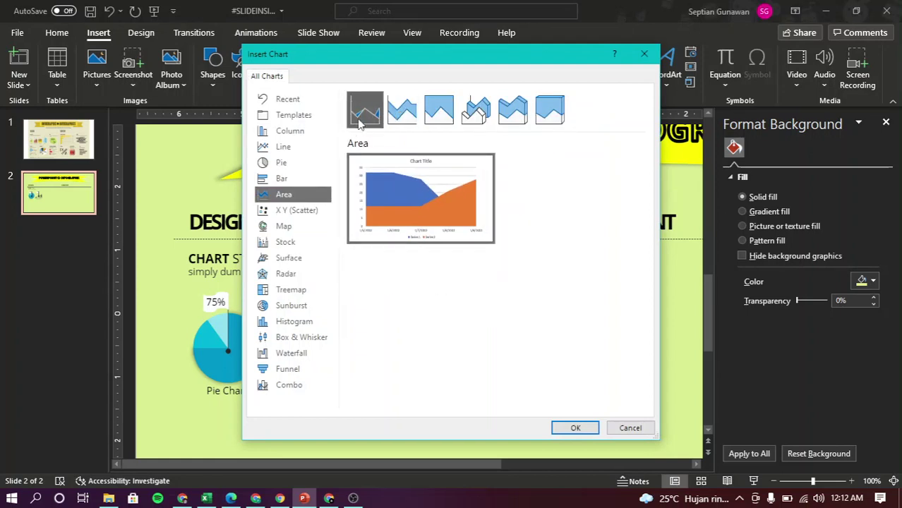
{"action": "left_click", "coordinate": [401, 123]}
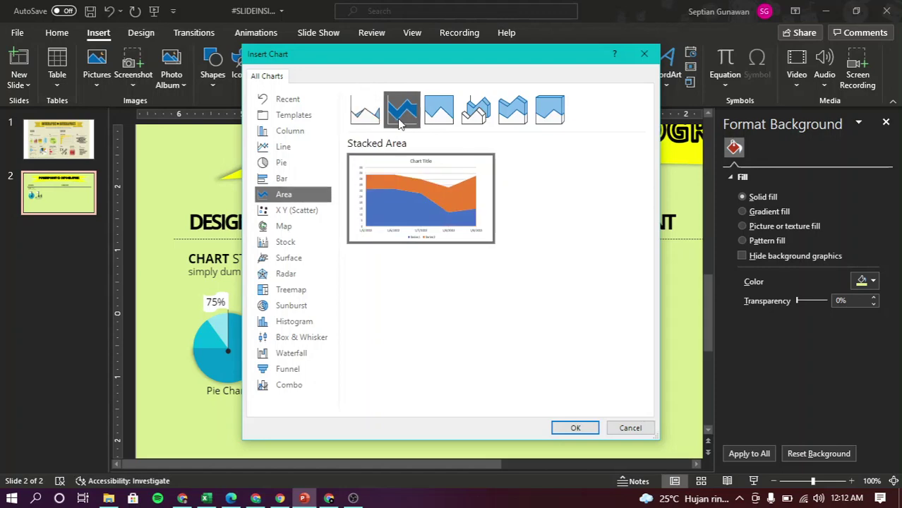
{"action": "left_click", "coordinate": [575, 428]}
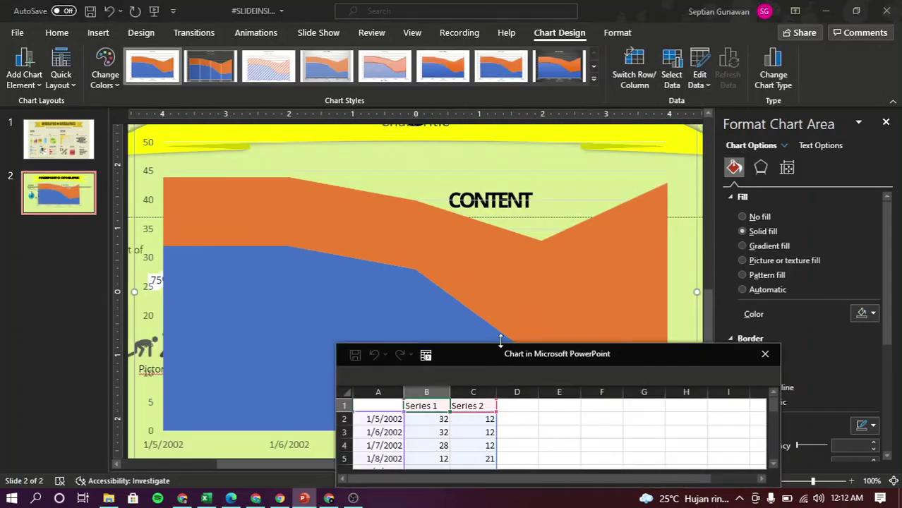
- Enlarge the chart's data sheet, extend its data range to column D, and name the added column "Series 3"
{"action": "left_click_drag", "start_coordinate": [511, 356], "coordinate": [446, 191]}
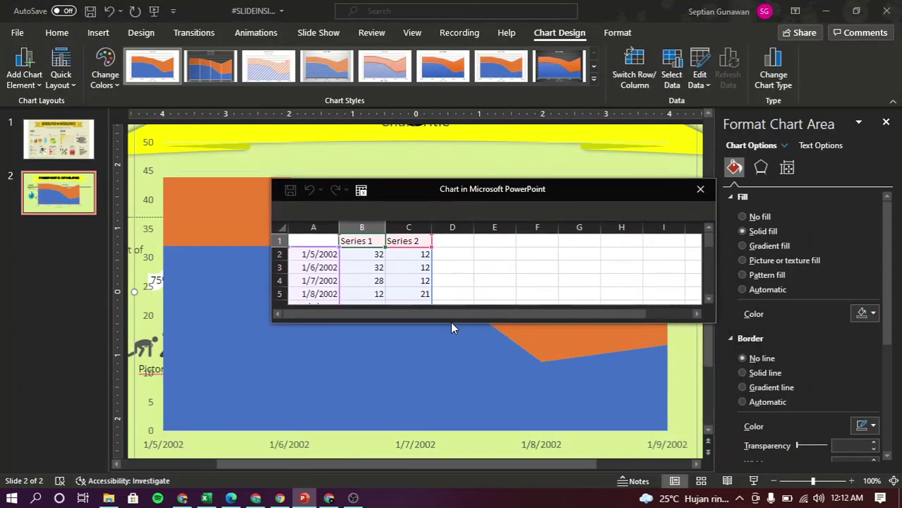
{"action": "left_click_drag", "start_coordinate": [457, 321], "coordinate": [459, 399]}
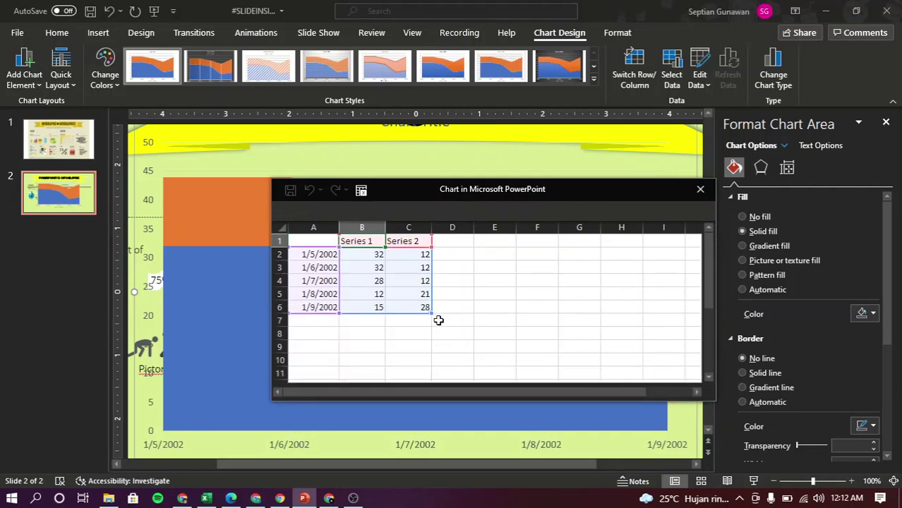
{"action": "left_click_drag", "start_coordinate": [438, 321], "coordinate": [475, 317]}
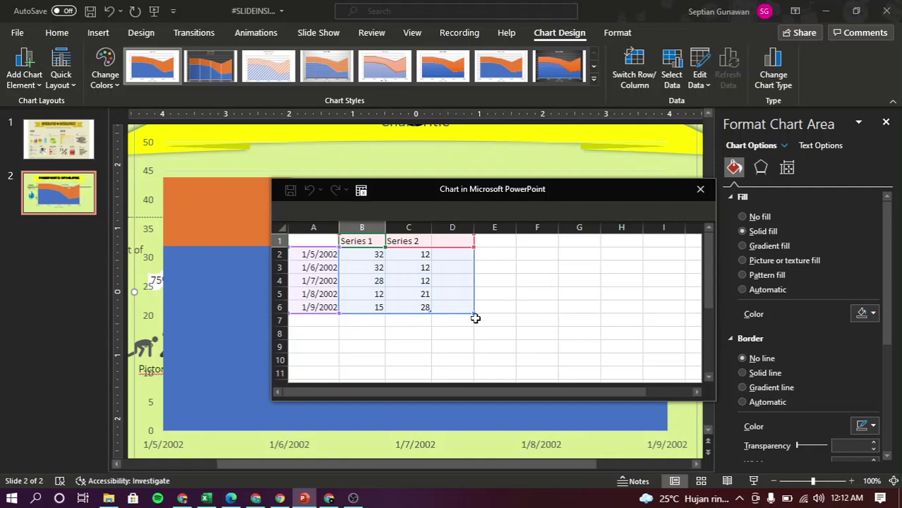
{"action": "left_click", "coordinate": [451, 240]}
{"action": "type", "text": "Seri"}
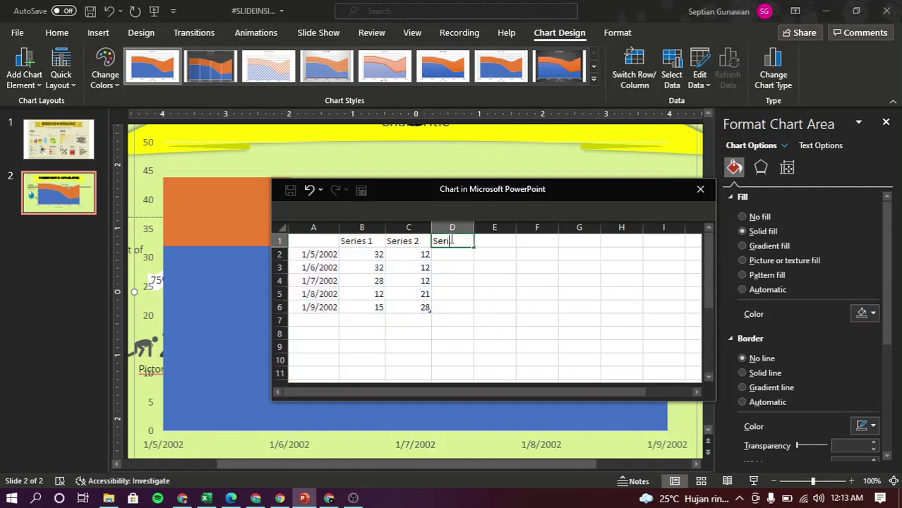
{"action": "type", "text": "es 3"}
{"action": "key", "text": "Return"}
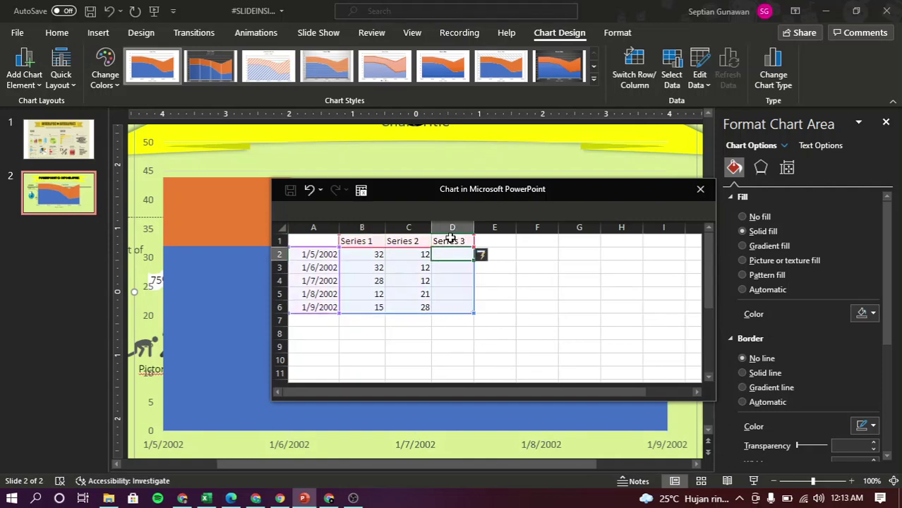
- Copy the five Series 2 values into the Series 3 column
{"action": "left_click_drag", "start_coordinate": [408, 255], "coordinate": [415, 303]}
{"action": "key", "text": "ctrl+c"}
{"action": "left_click", "coordinate": [447, 253]}
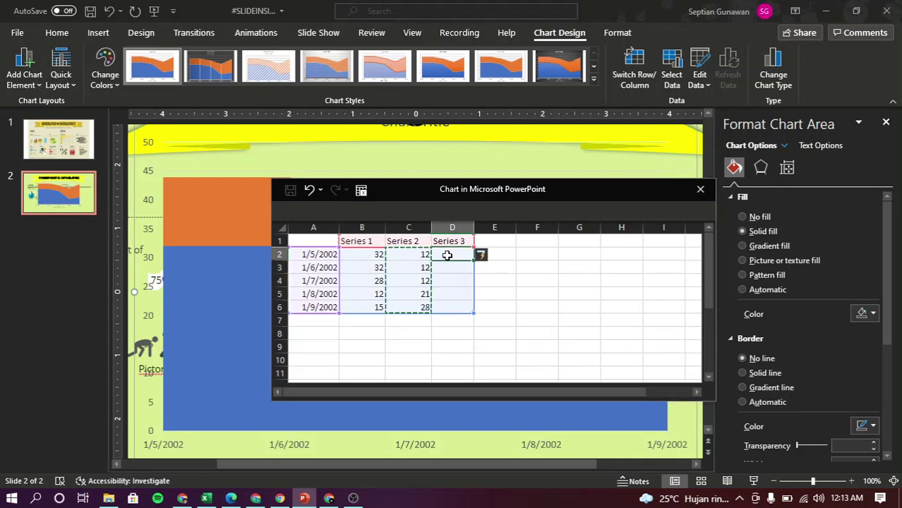
{"action": "key", "text": "ctrl+v"}
- Set the Series 3 values to 18, 17, 18, 19 and 22 and close the chart's data sheet
{"action": "type", "text": "18"}
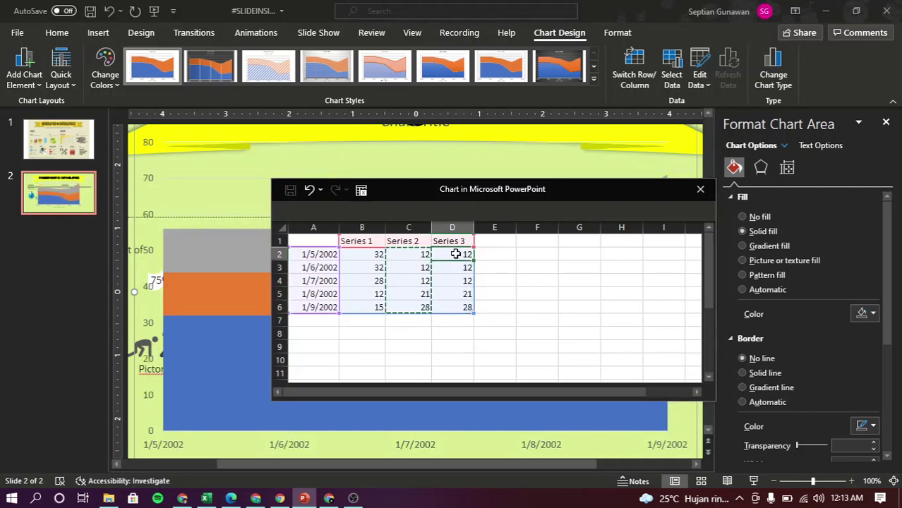
{"action": "key", "text": "Return"}
{"action": "type", "text": "1"}
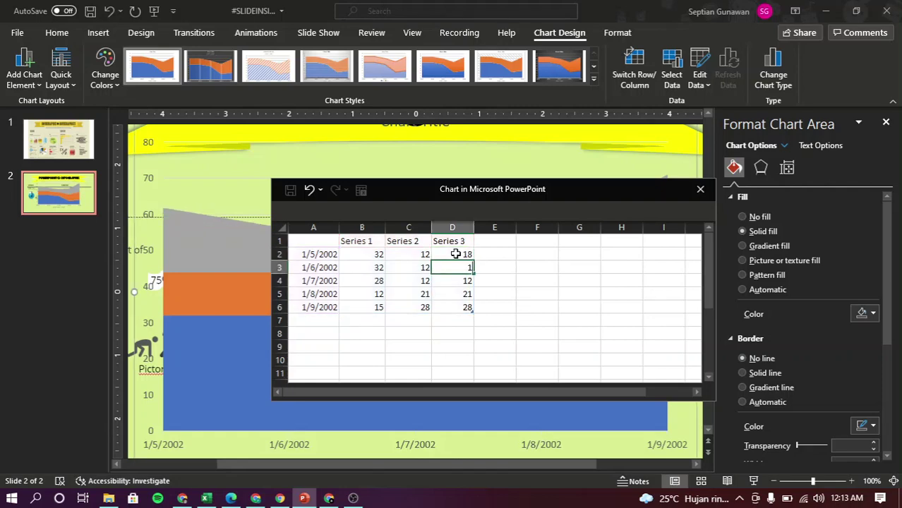
{"action": "type", "text": "7"}
{"action": "key", "text": "Return"}
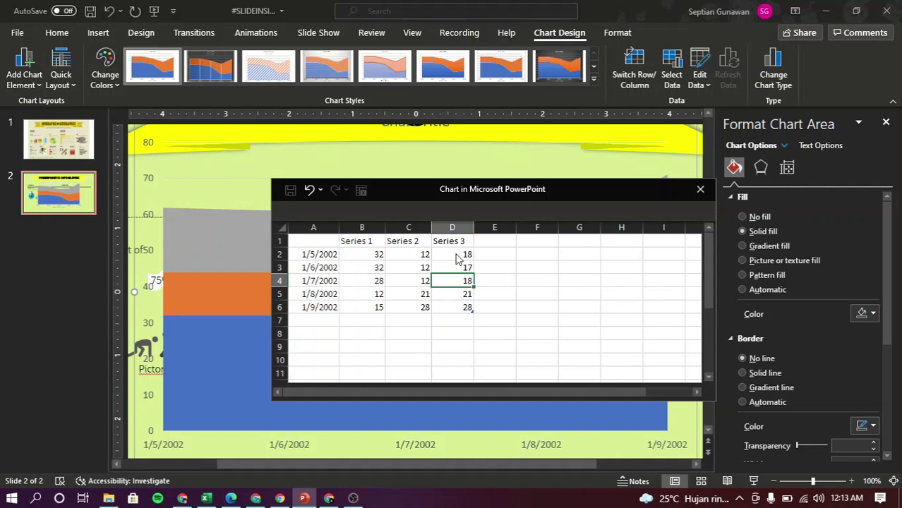
{"action": "key", "text": "Return"}
{"action": "type", "text": "19"}
{"action": "key", "text": "Return"}
{"action": "type", "text": "22"}
{"action": "key", "text": "Return"}
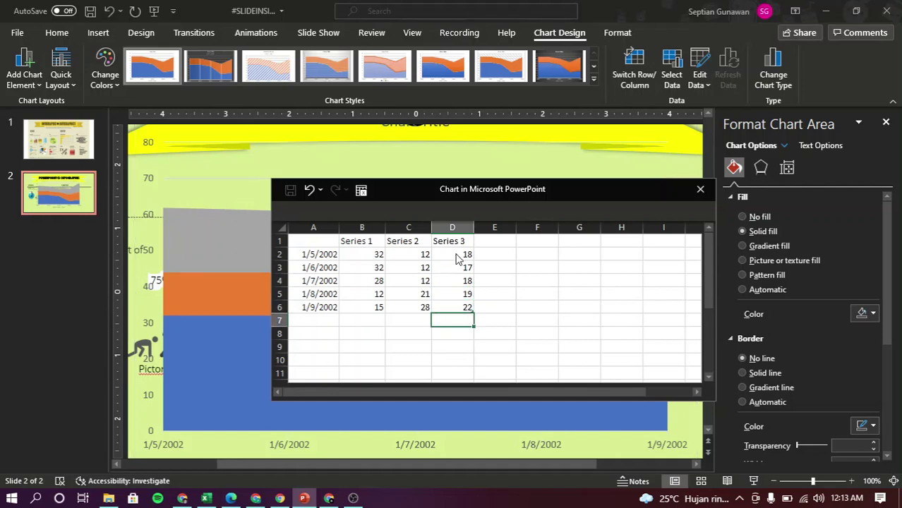
{"action": "left_click", "coordinate": [700, 189]}
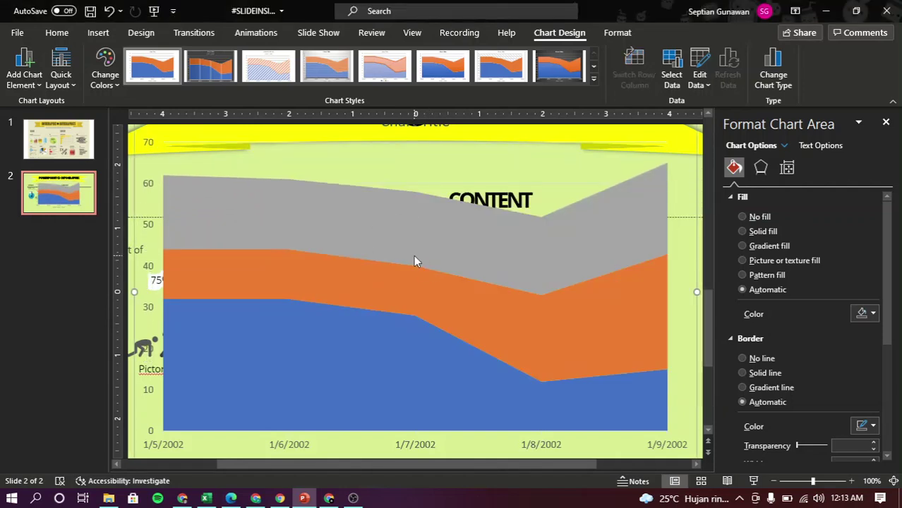
- Delete the title of the stacked area chart
{"action": "left_click", "coordinate": [415, 261]}
{"action": "scroll", "coordinate": [415, 258], "scroll_direction": "down", "scroll_amount": 5}
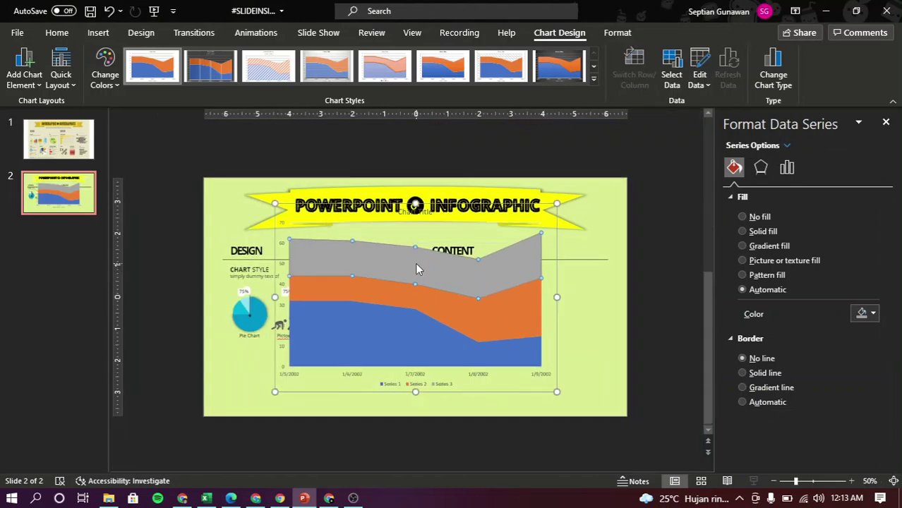
{"action": "scroll", "coordinate": [415, 262], "scroll_direction": "up", "scroll_amount": 8}
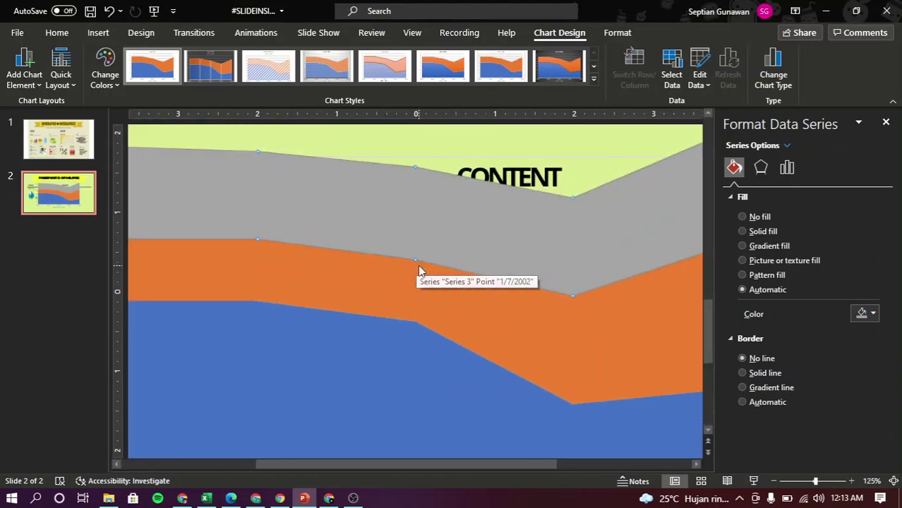
{"action": "scroll", "coordinate": [418, 264], "scroll_direction": "down", "scroll_amount": 6}
{"action": "left_click", "coordinate": [411, 187]}
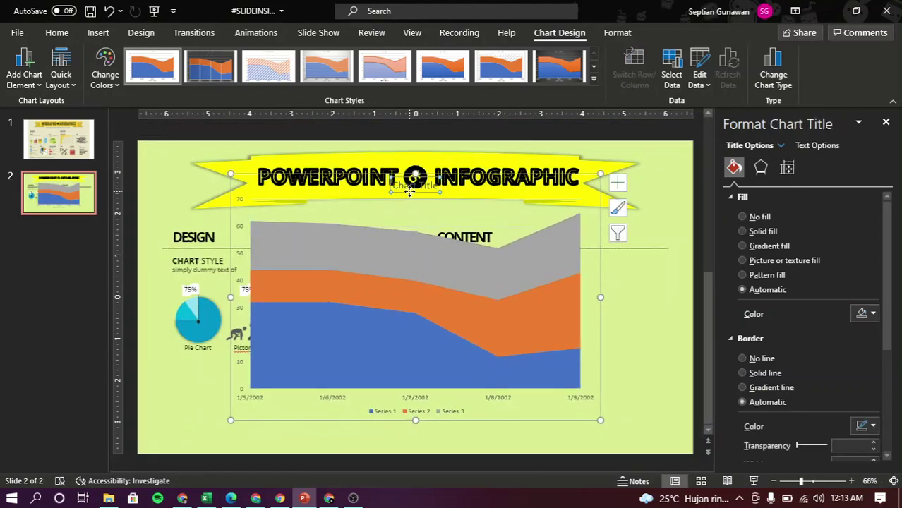
{"action": "key", "text": "Delete"}
- Delete the stacked area chart's vertical value axis and horizontal date axis
{"action": "left_click", "coordinate": [416, 203]}
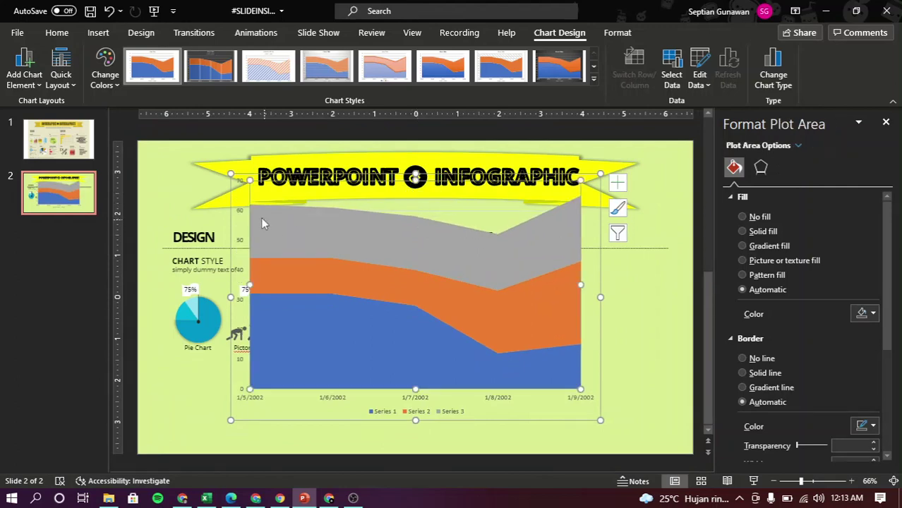
{"action": "left_click", "coordinate": [240, 215]}
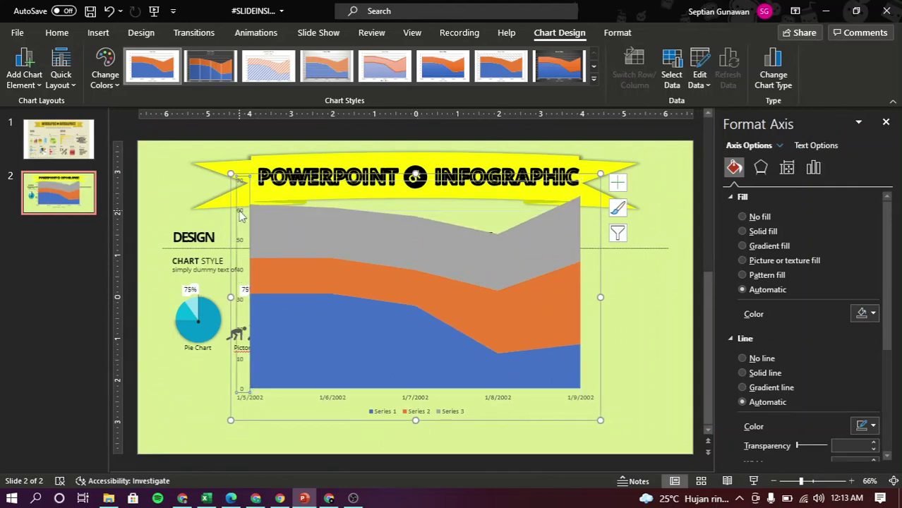
{"action": "key", "text": "Delete"}
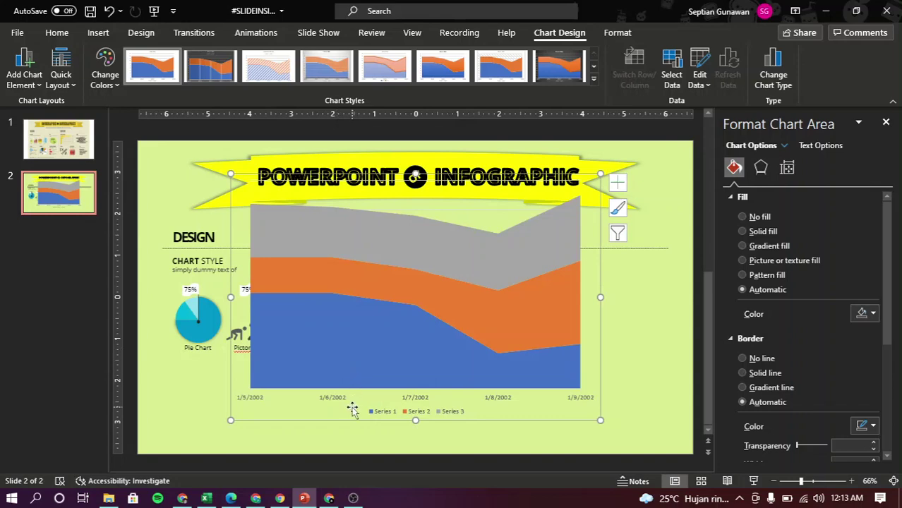
{"action": "left_click", "coordinate": [338, 398]}
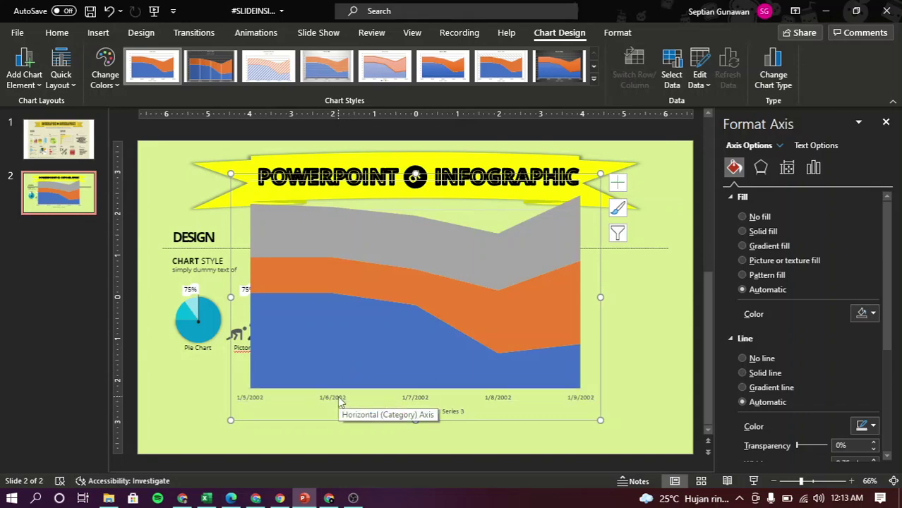
{"action": "key", "text": "Delete"}
- Move the stacked area chart's legend above the plotted areas and check the reference infographic on slide 1
{"action": "left_click", "coordinate": [402, 410]}
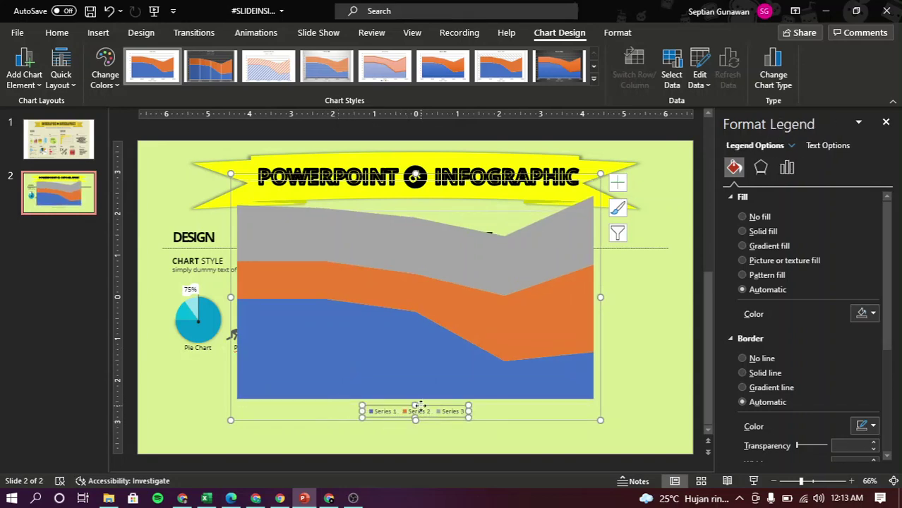
{"action": "left_click_drag", "start_coordinate": [421, 407], "coordinate": [403, 208]}
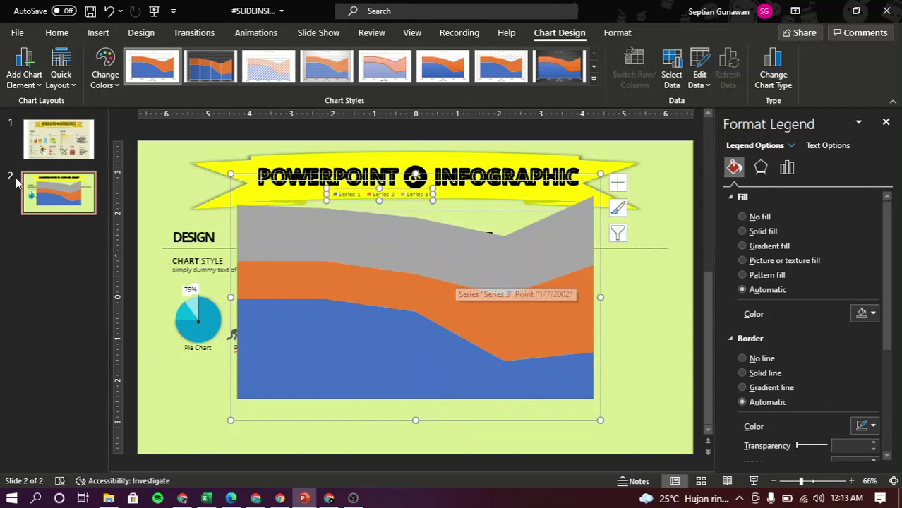
{"action": "left_click", "coordinate": [58, 139]}
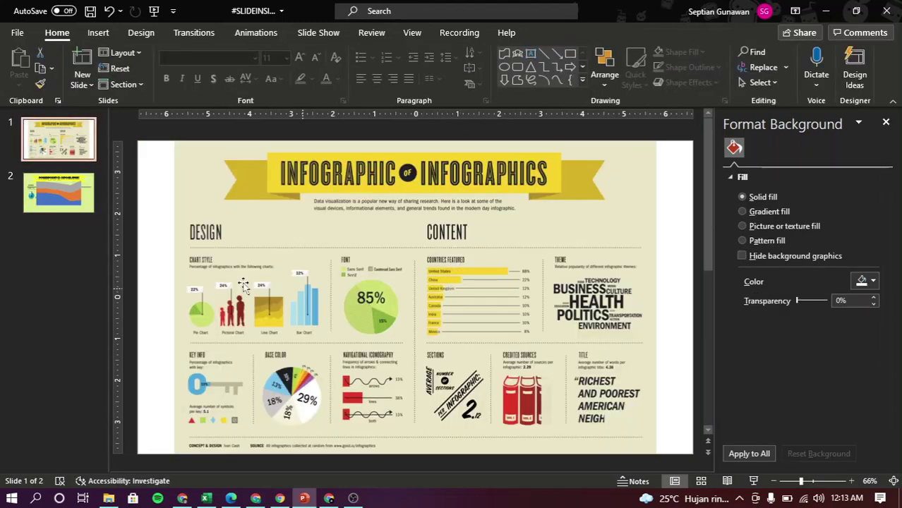
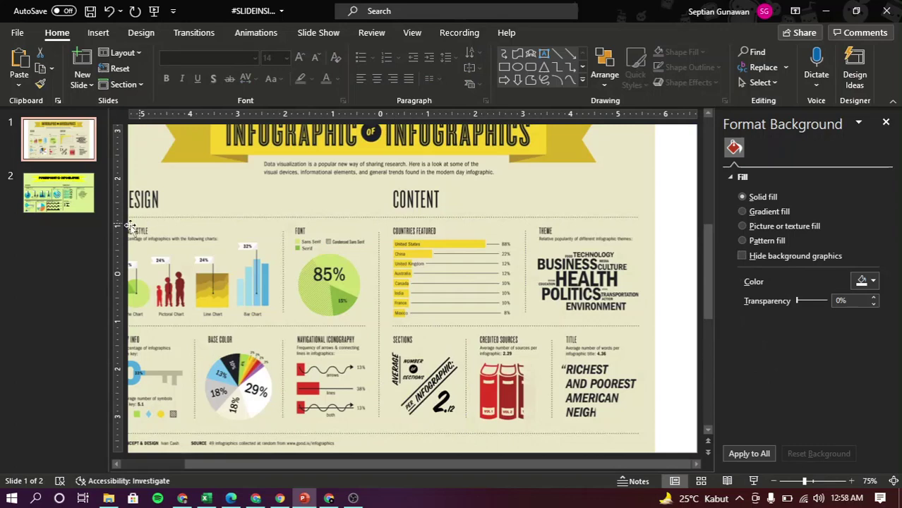
- On slide 2, place a copy of the "Number" text box below the word "Section" in the SECTION block
{"action": "left_click", "coordinate": [74, 210]}
{"action": "left_click", "coordinate": [462, 373]}
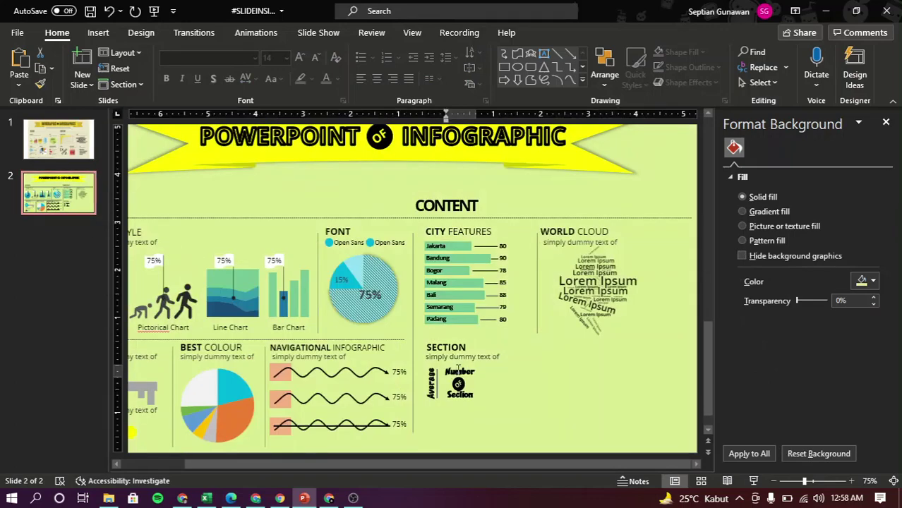
{"action": "left_click_drag", "start_coordinate": [468, 364], "coordinate": [481, 404]}
{"action": "key", "text": "ctrl+z"}
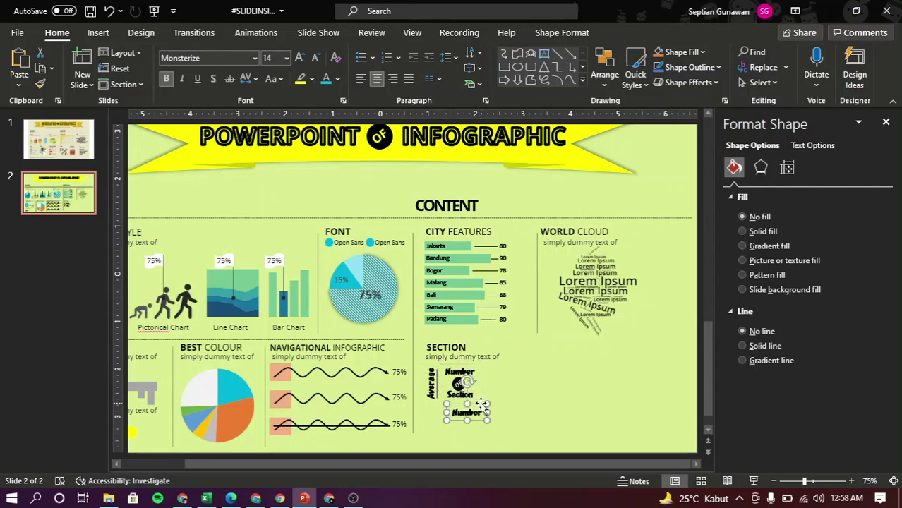
{"action": "scroll", "coordinate": [472, 398], "scroll_direction": "up", "scroll_amount": 5, "text": "ctrl"}
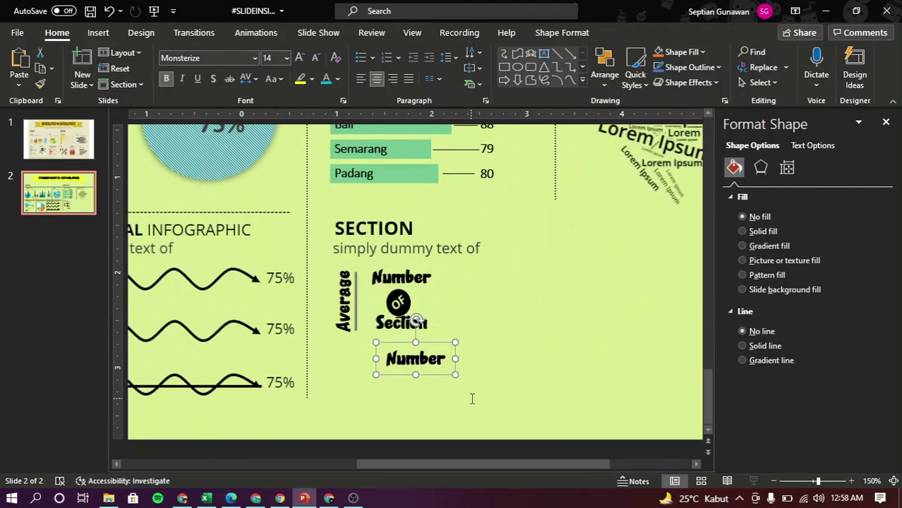
- Tilt the copied text box so it rises diagonally, change its text to "Per" and remove its bold formatting
{"action": "left_click_drag", "start_coordinate": [416, 321], "coordinate": [423, 361]}
{"action": "double_click", "coordinate": [421, 378]}
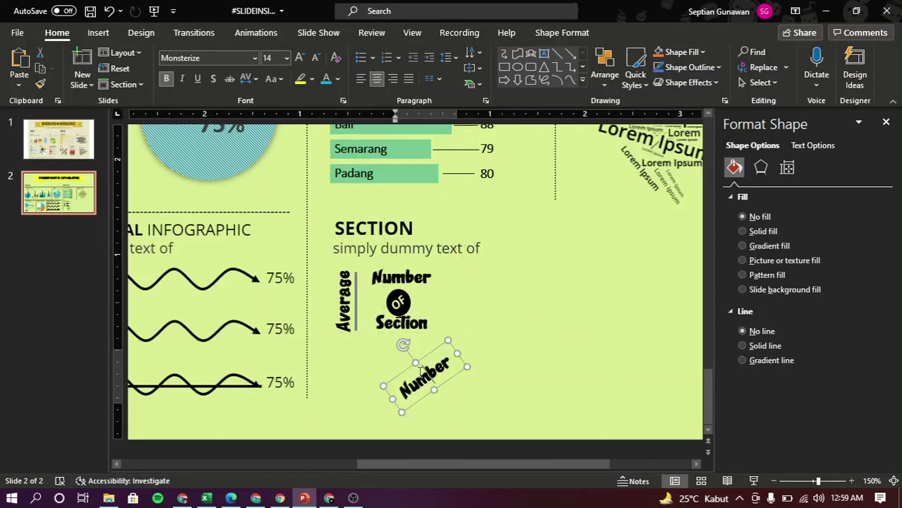
{"action": "type", "text": "Per"}
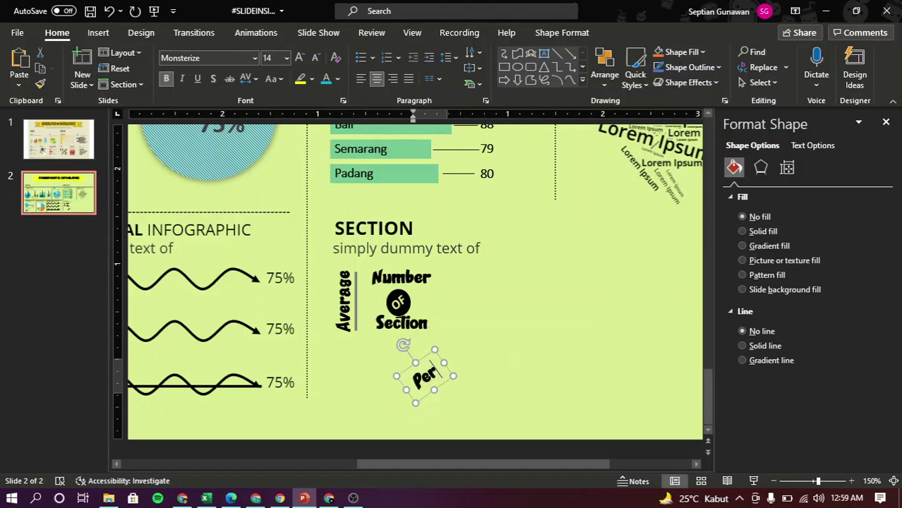
{"action": "left_click", "coordinate": [427, 353]}
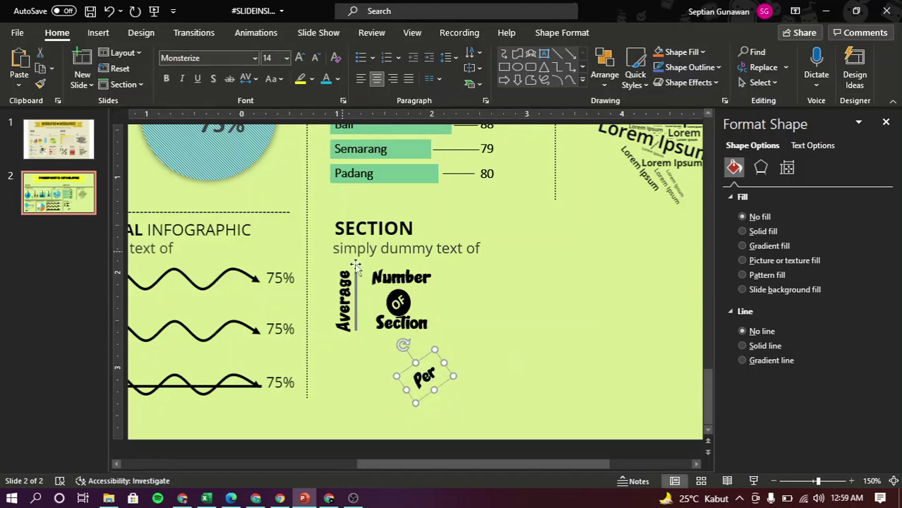
- Duplicate the tilted "Per" text box, change the copy's text to "Infografic" and place it along the same diagonal after "Per"
{"action": "left_click_drag", "start_coordinate": [446, 369], "coordinate": [421, 276]}
{"action": "key", "text": "ctrl+z"}
{"action": "double_click", "coordinate": [404, 358]}
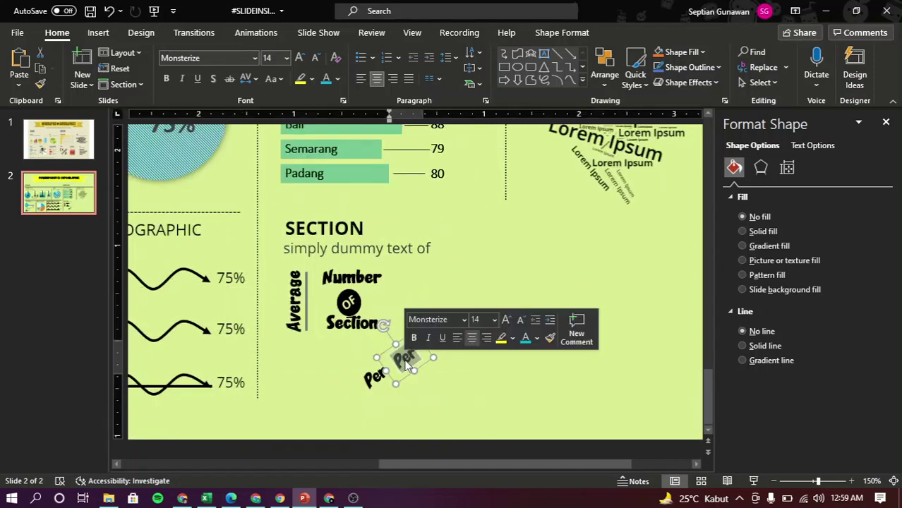
{"action": "type", "text": "Infografic"}
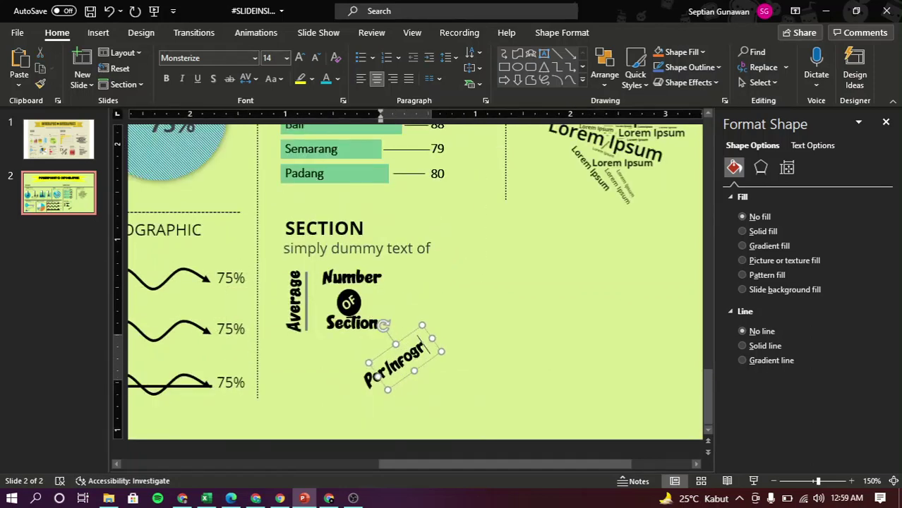
{"action": "key", "text": "BackSpace"}
{"action": "key", "text": "BackSpace"}
{"action": "key", "text": "BackSpace"}
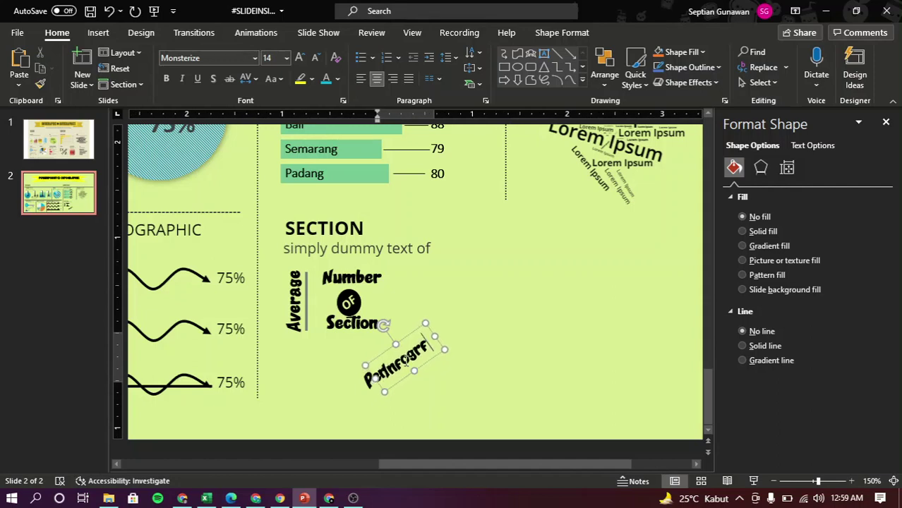
{"action": "type", "text": "fic"}
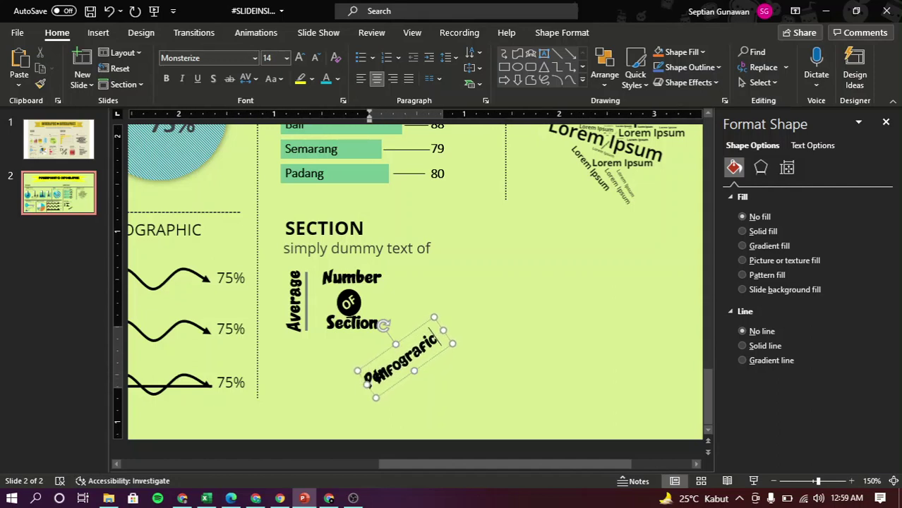
{"action": "left_click_drag", "start_coordinate": [417, 330], "coordinate": [429, 317]}
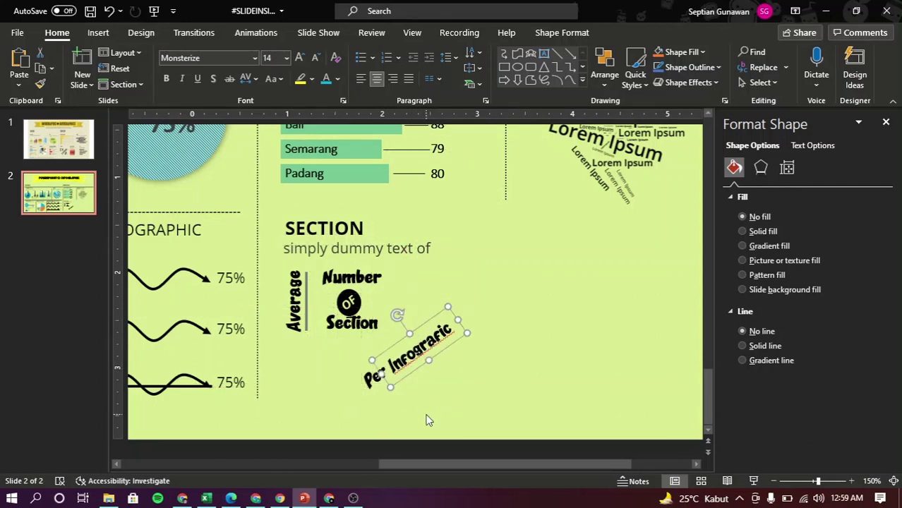
- Change the font of the tilted "Per" and "Infografic" text boxes to Open Sans
{"action": "left_click", "coordinate": [360, 382], "text": "shift"}
{"action": "left_click", "coordinate": [205, 58]}
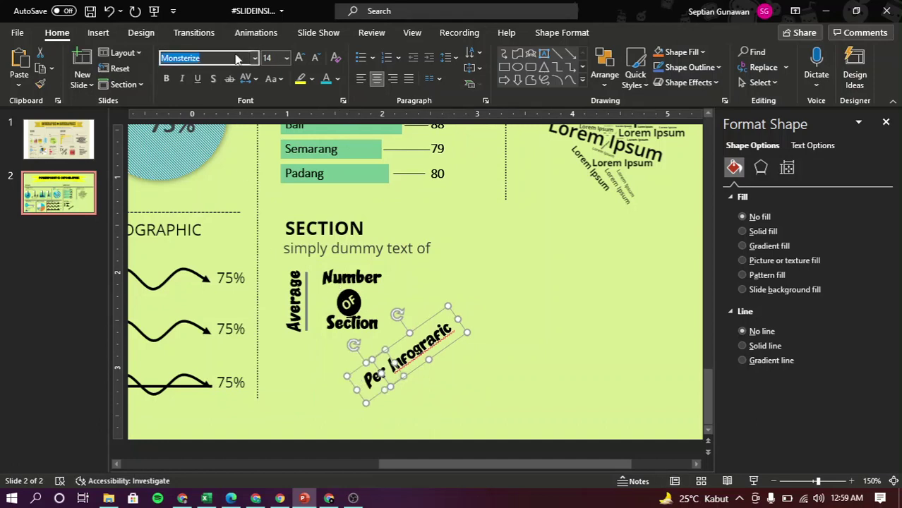
{"action": "type", "text": "Open Sans"}
{"action": "key", "text": "Return"}
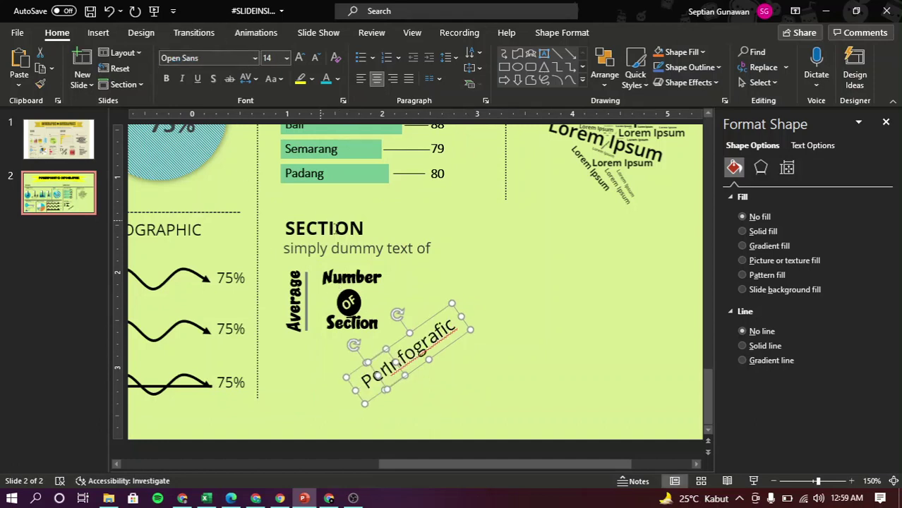
- Shift the "Infografic" text box slightly along the diagonal to leave a word gap after "Per"
{"action": "left_click", "coordinate": [477, 368]}
{"action": "left_click", "coordinate": [432, 319]}
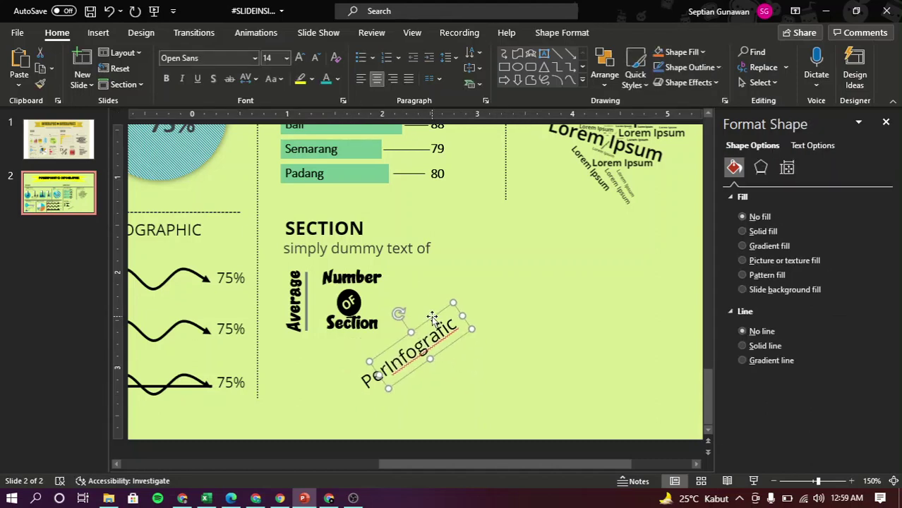
{"action": "left_click_drag", "start_coordinate": [432, 319], "coordinate": [436, 316]}
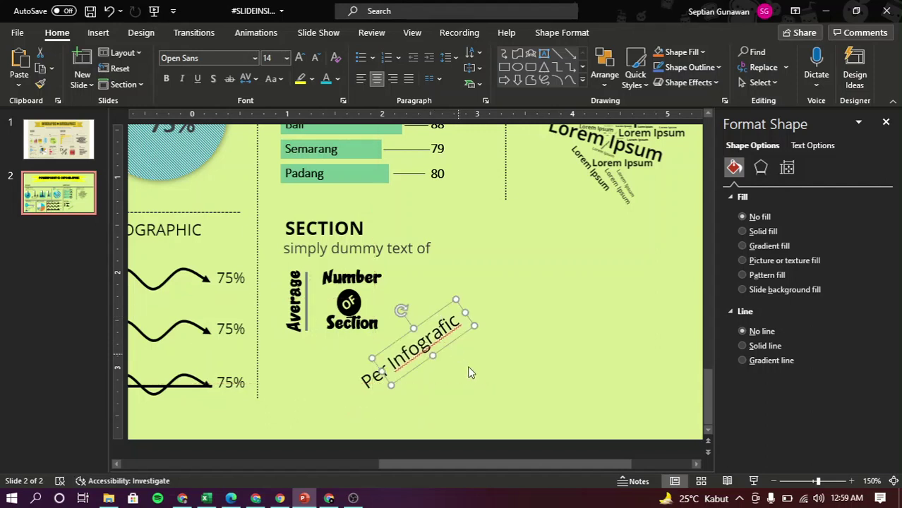
{"action": "left_click", "coordinate": [472, 375]}
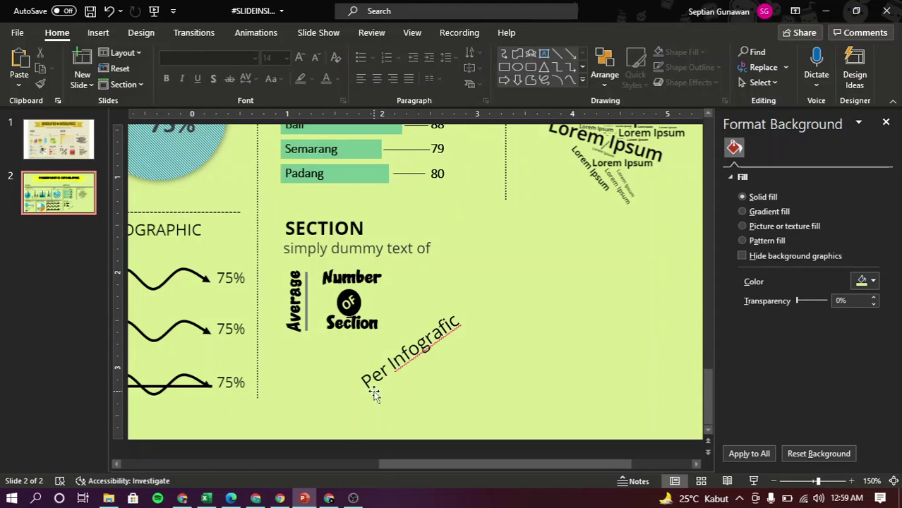
- Draw a short diagonal line beneath the word "Per", about 0.21" high, and narrow it to 0.24" wide
{"action": "left_click", "coordinate": [557, 54]}
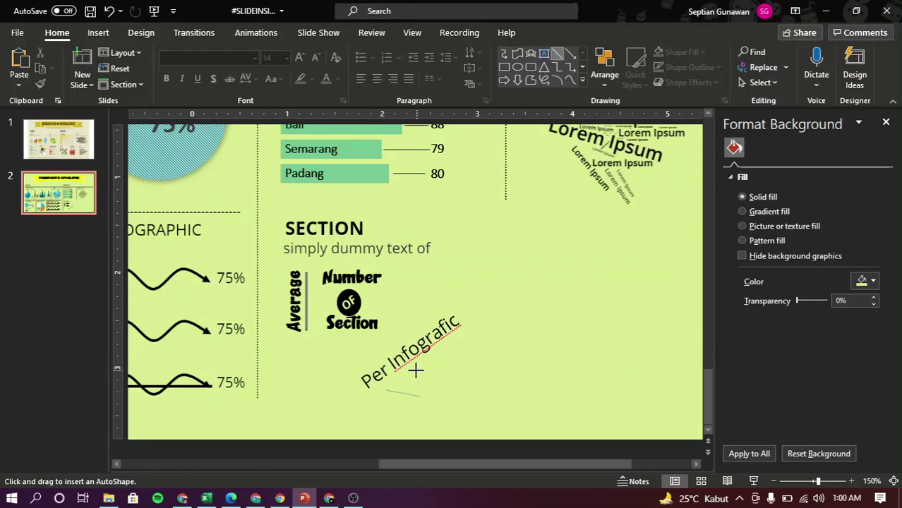
{"action": "left_click_drag", "start_coordinate": [415, 369], "coordinate": [387, 392]}
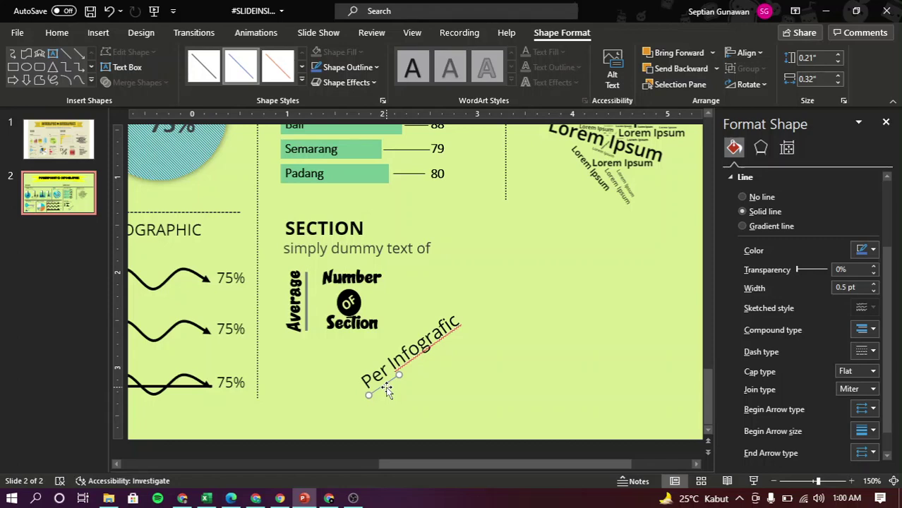
{"action": "key", "text": "shift+Left"}
{"action": "key", "text": "shift+Left"}
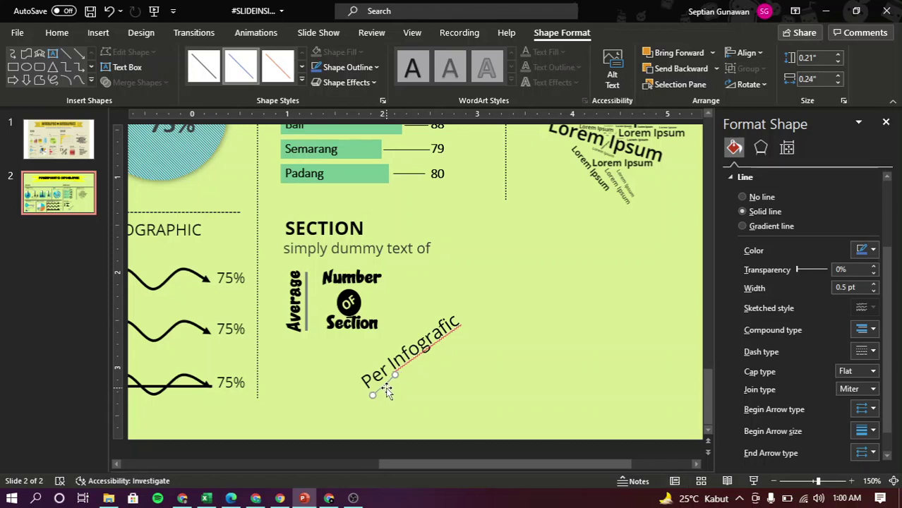
- Adjust the slope of the short line beneath "Per", colour it dark gray and set its width to 1.75 pt
{"action": "left_click_drag", "start_coordinate": [393, 378], "coordinate": [396, 380]}
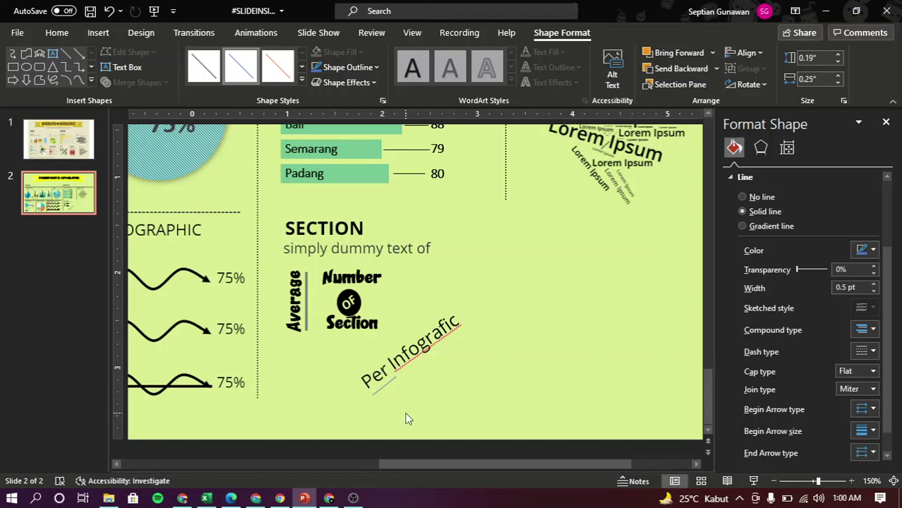
{"action": "left_click", "coordinate": [404, 417]}
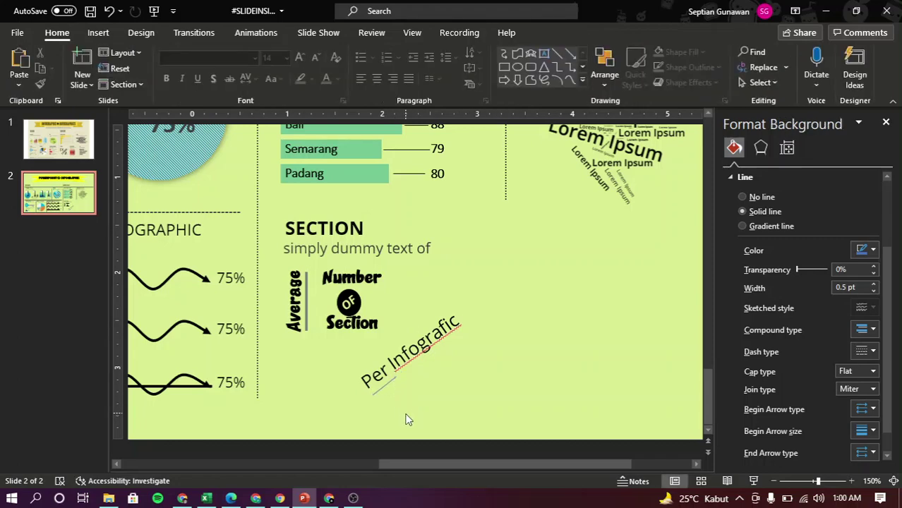
{"action": "left_click", "coordinate": [388, 380]}
{"action": "left_click", "coordinate": [867, 254]}
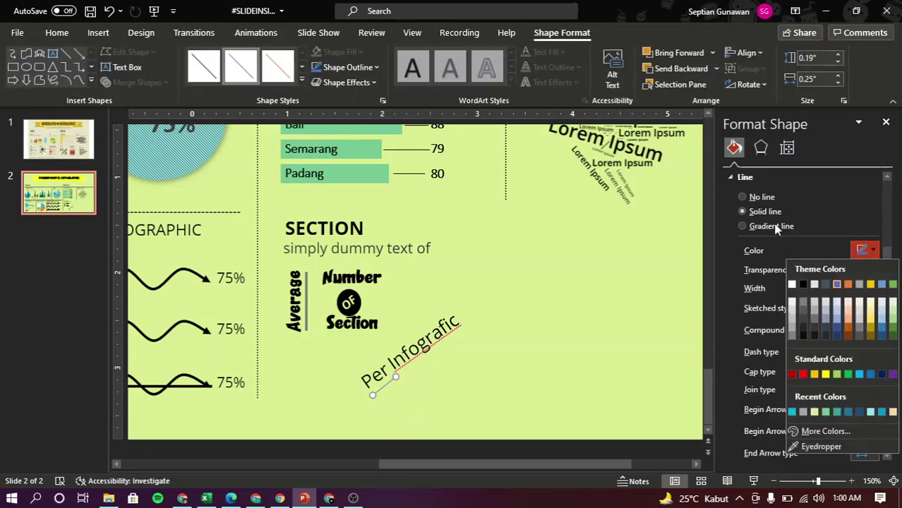
{"action": "left_click", "coordinate": [802, 316]}
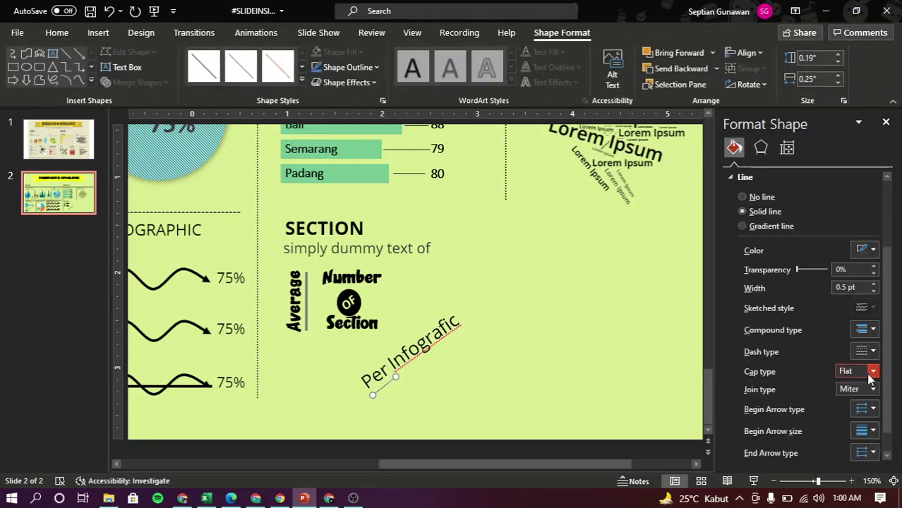
{"action": "left_click", "coordinate": [875, 285]}
{"action": "left_click", "coordinate": [595, 400]}
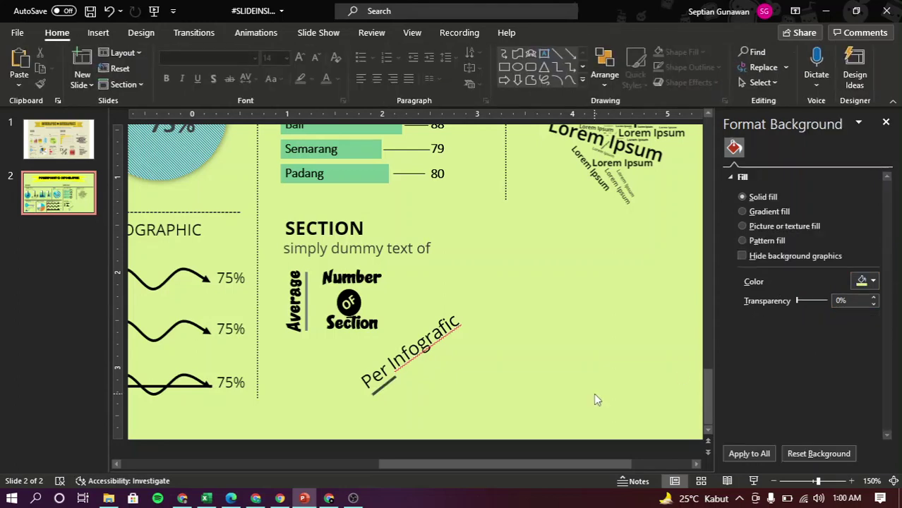
- Shorten the line to about 0.11" wide and 0.09" high, sloping parallel beneath the end of "Per"
{"action": "left_click", "coordinate": [378, 390]}
{"action": "key", "text": "shift+Left"}
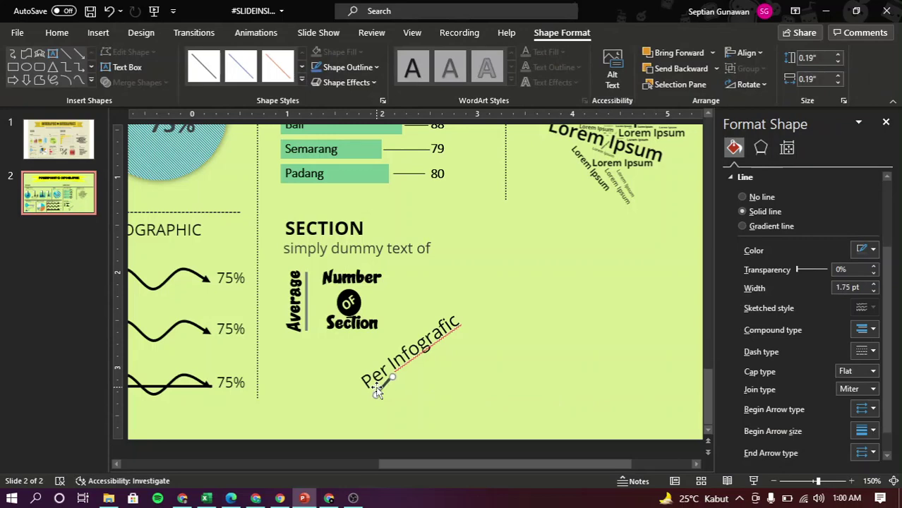
{"action": "key", "text": "shift+Left"}
{"action": "key", "text": "shift+Left"}
{"action": "scroll", "coordinate": [377, 388], "scroll_direction": "up", "scroll_amount": 5}
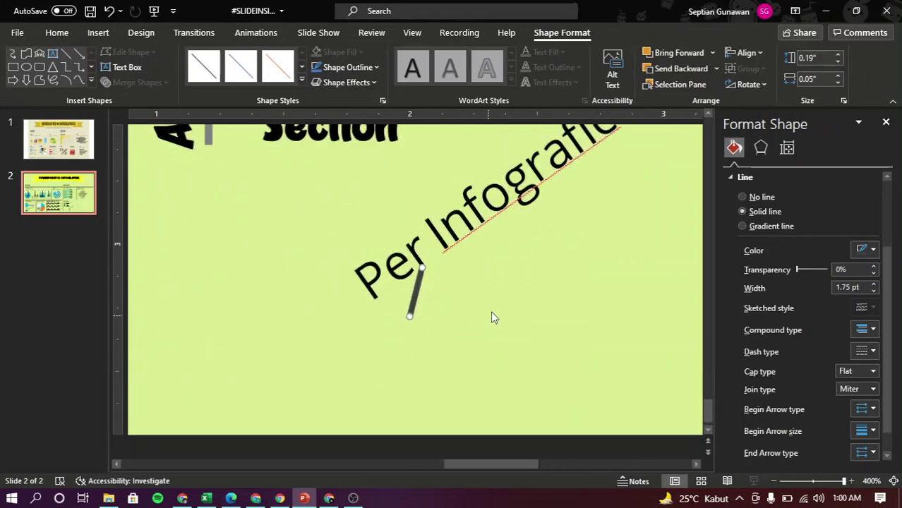
{"action": "mouse_move", "coordinate": [422, 271]}
{"action": "left_mouse_down"}
{"action": "mouse_move", "coordinate": [435, 288]}
{"action": "mouse_move", "coordinate": [395, 312]}
{"action": "mouse_move", "coordinate": [427, 322]}
{"action": "mouse_move", "coordinate": [459, 306]}
{"action": "mouse_move", "coordinate": [441, 268]}
{"action": "mouse_move", "coordinate": [422, 284]}
{"action": "left_mouse_up"}
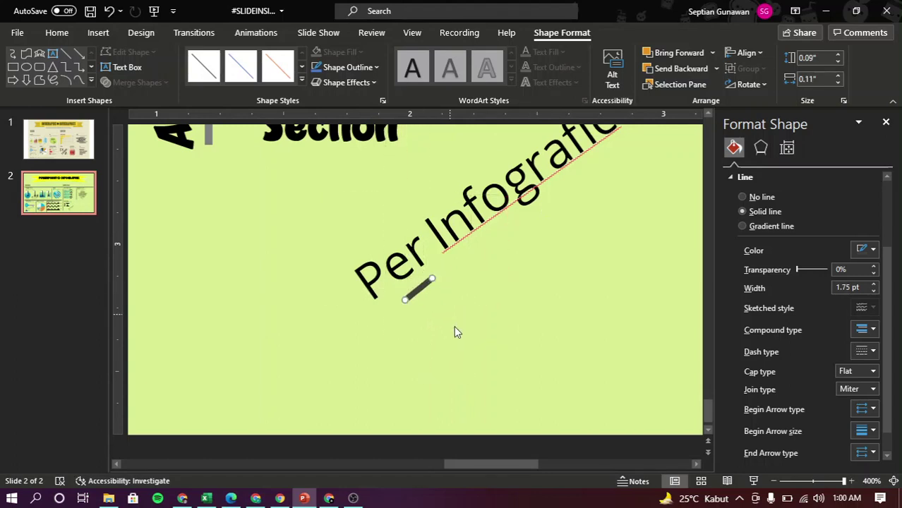
{"action": "left_click", "coordinate": [467, 353]}
{"action": "scroll", "coordinate": [467, 352], "scroll_direction": "down", "scroll_amount": 5}
- Following the reference slide, duplicate the short line, lengthen the copy to run beneath all of "Per Infografic", and nudge it closer to the text
{"action": "key", "text": "Page_Up"}
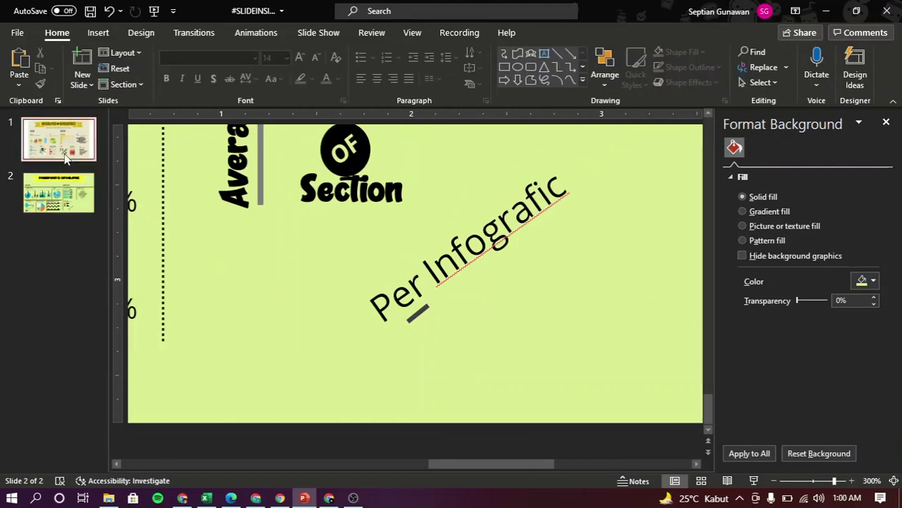
{"action": "scroll", "coordinate": [414, 257], "scroll_direction": "down", "scroll_amount": 5}
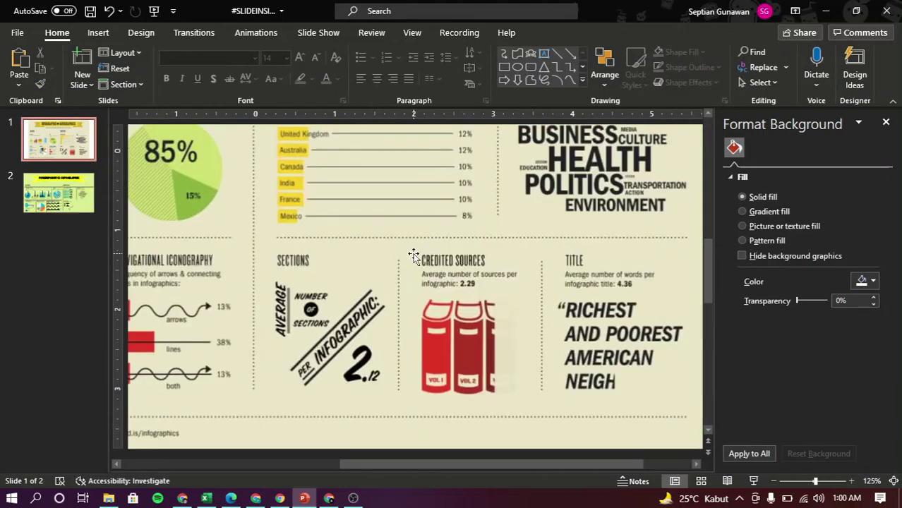
{"action": "key", "text": "Page_Down"}
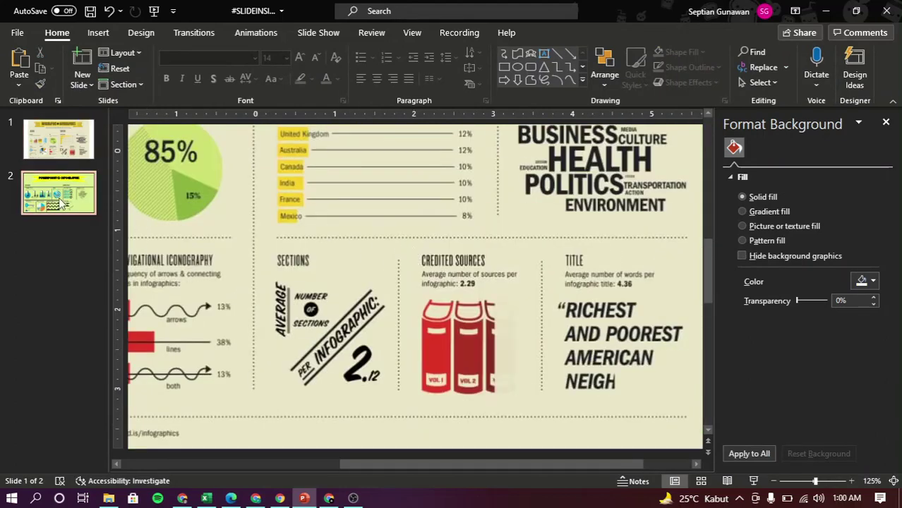
{"action": "left_click", "coordinate": [415, 400]}
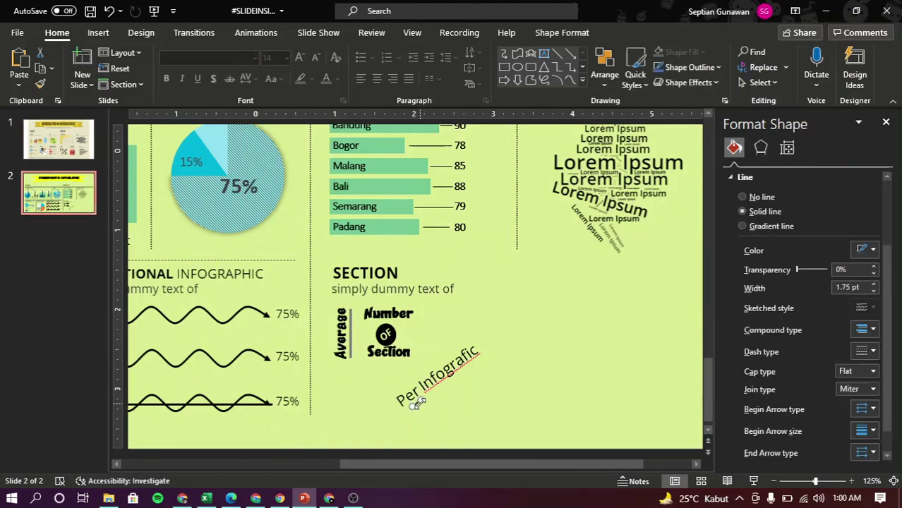
{"action": "left_click_drag", "start_coordinate": [432, 414], "coordinate": [492, 357]}
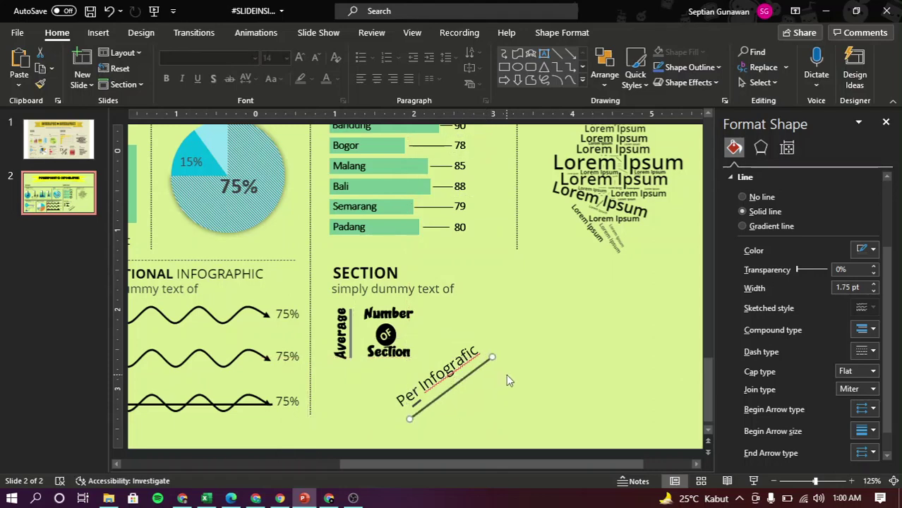
{"action": "key", "text": "ctrl+Up"}
{"action": "key", "text": "ctrl+Up"}
{"action": "key", "text": "ctrl+Up"}
{"action": "key", "text": "ctrl+Left"}
{"action": "key", "text": "ctrl+Left"}
{"action": "key", "text": "ctrl+Left"}
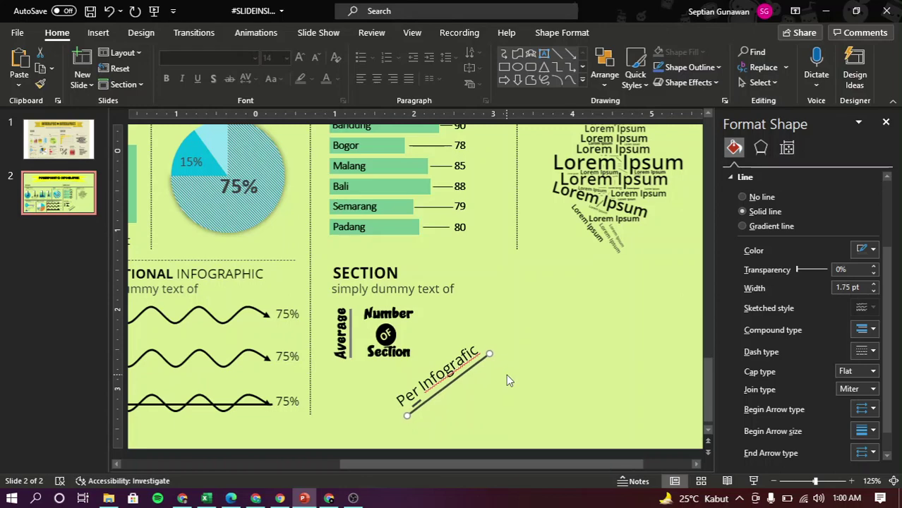
{"action": "key", "text": "ctrl+Left"}
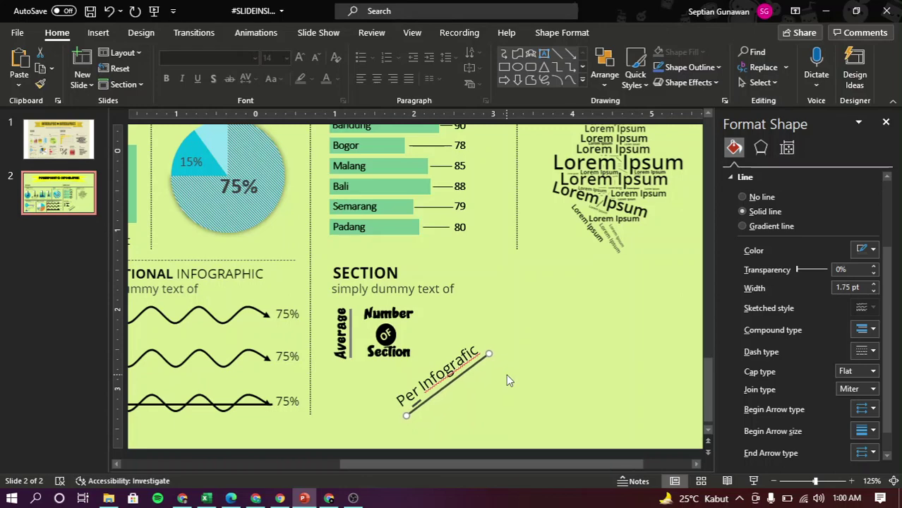
- Colour the long diagonal line black, duplicate it and place the copy parallel above "Per Infografic"
{"action": "left_click", "coordinate": [867, 249]}
{"action": "left_click", "coordinate": [803, 284]}
{"action": "key", "text": "ctrl+d"}
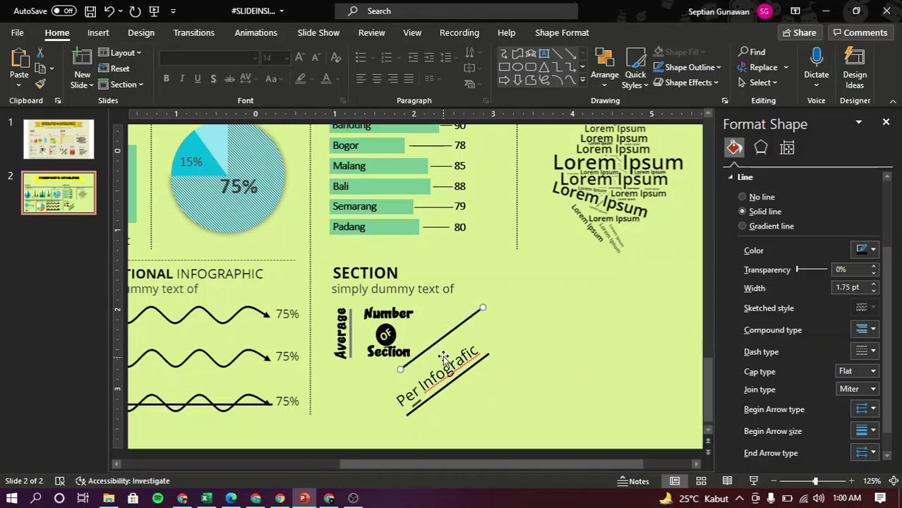
{"action": "left_click_drag", "start_coordinate": [443, 338], "coordinate": [431, 362]}
{"action": "left_click_drag", "start_coordinate": [472, 336], "coordinate": [471, 337]}
{"action": "left_click", "coordinate": [540, 373]}
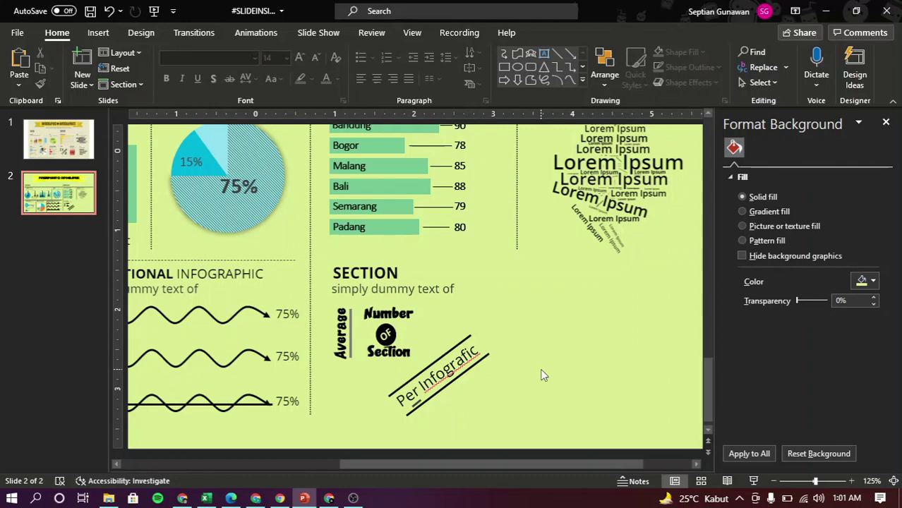
- Following the reference slide, copy the "Number" text box to its right and change the copy's text to "21.2"
{"action": "left_click", "coordinate": [48, 157]}
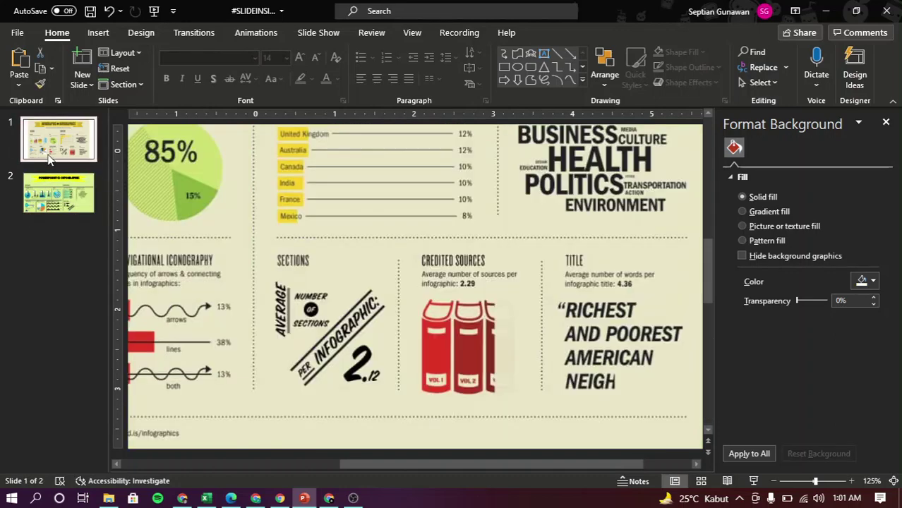
{"action": "left_click", "coordinate": [35, 196]}
{"action": "left_click", "coordinate": [389, 316]}
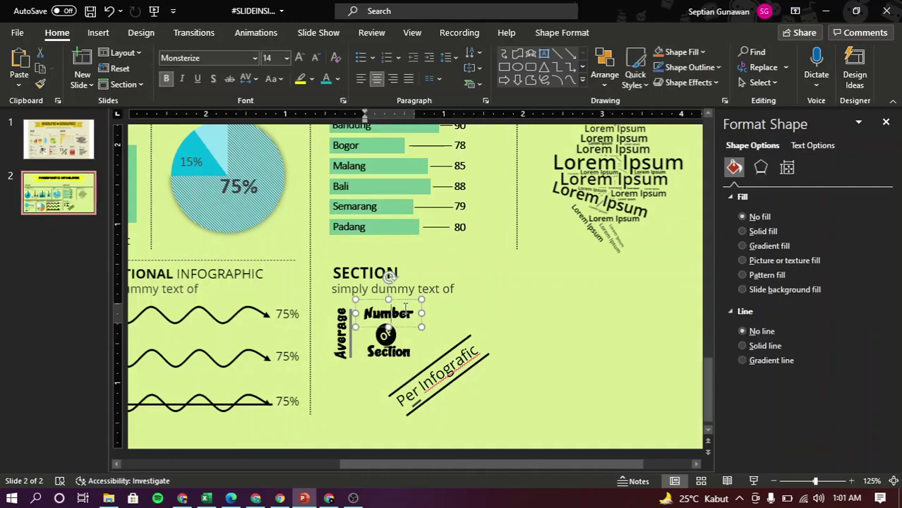
{"action": "left_click_drag", "start_coordinate": [403, 298], "coordinate": [496, 298], "text": "ctrl"}
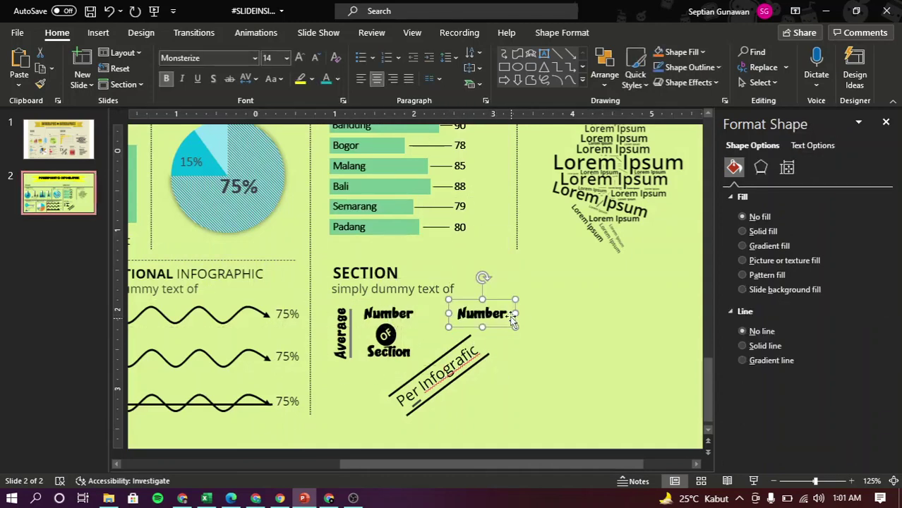
{"action": "double_click", "coordinate": [501, 313]}
{"action": "type", "text": "21.2"}
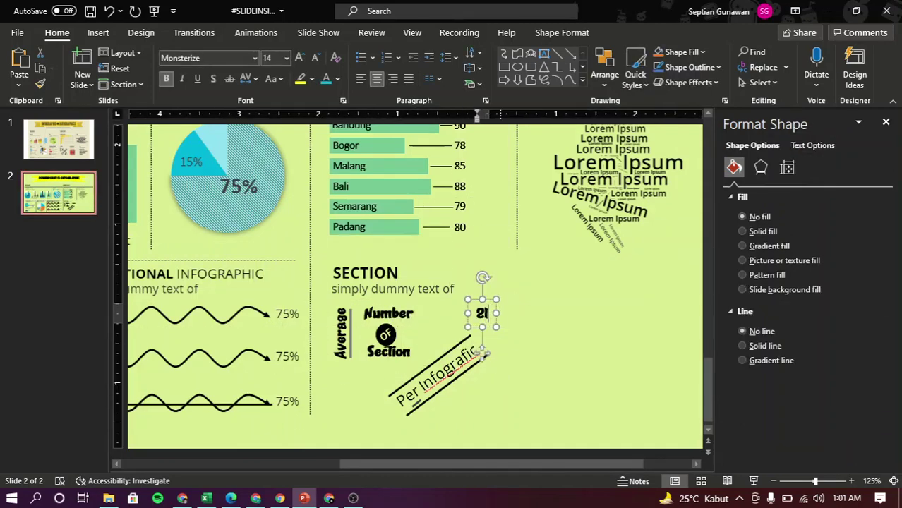
- Enlarge the "21.2" text to 40 pt and compare it with the reference slide
{"action": "left_click", "coordinate": [494, 301]}
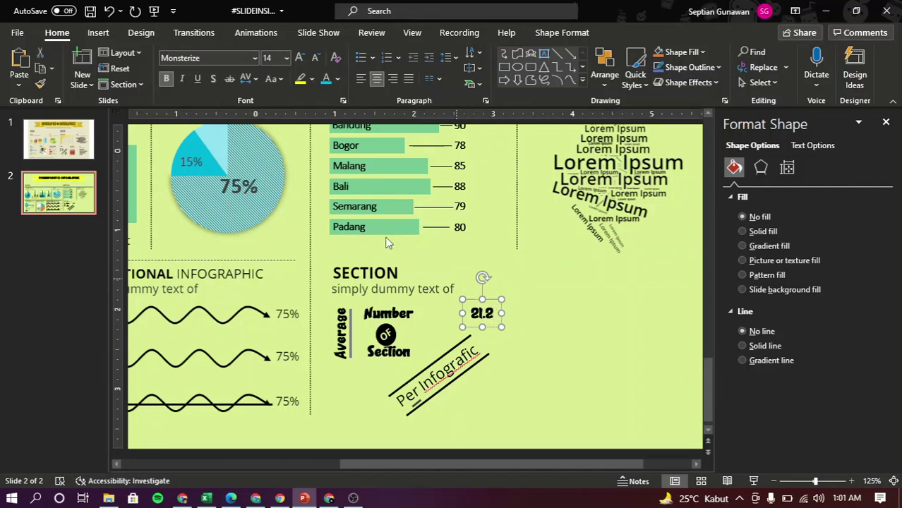
{"action": "left_click", "coordinate": [300, 58]}
{"action": "left_click", "coordinate": [301, 58]}
{"action": "left_click", "coordinate": [301, 58]}
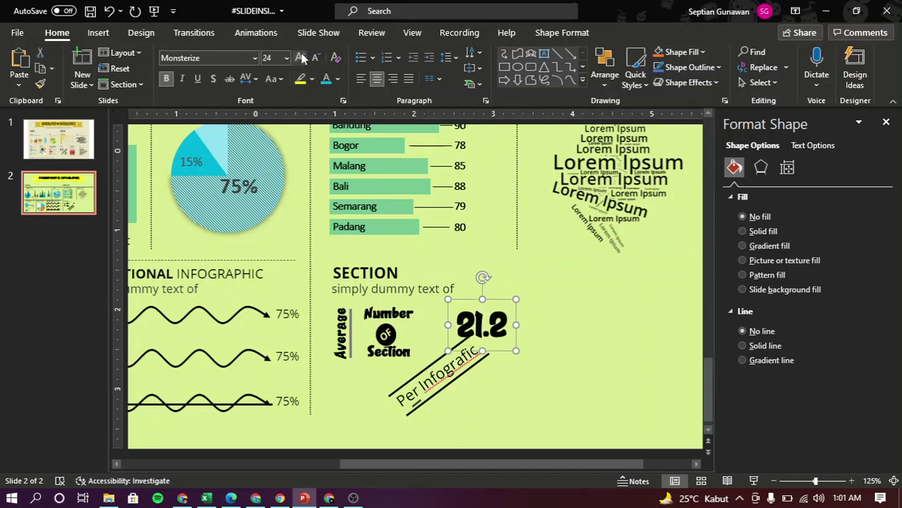
{"action": "left_click", "coordinate": [301, 57]}
{"action": "left_click", "coordinate": [58, 139]}
{"action": "left_click", "coordinate": [79, 181]}
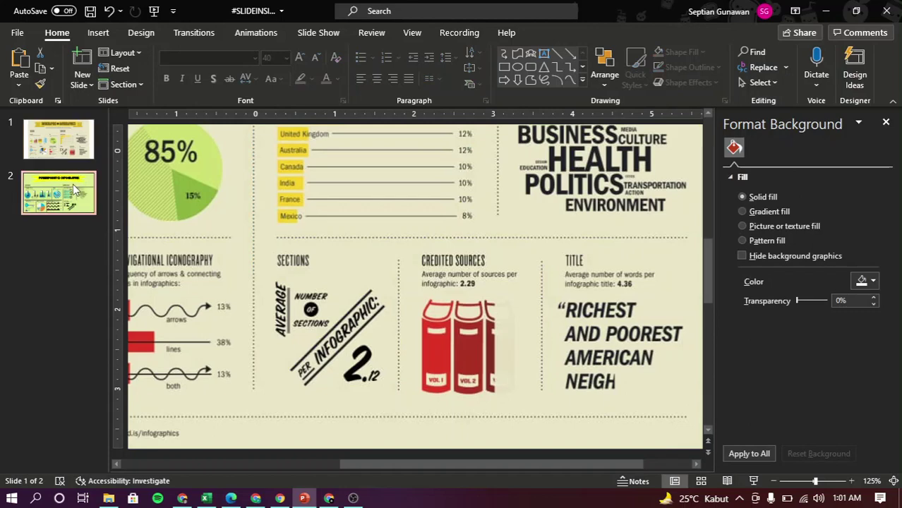
- Reduce only the final "2" of "21.2" to 20 pt
{"action": "double_click", "coordinate": [516, 337]}
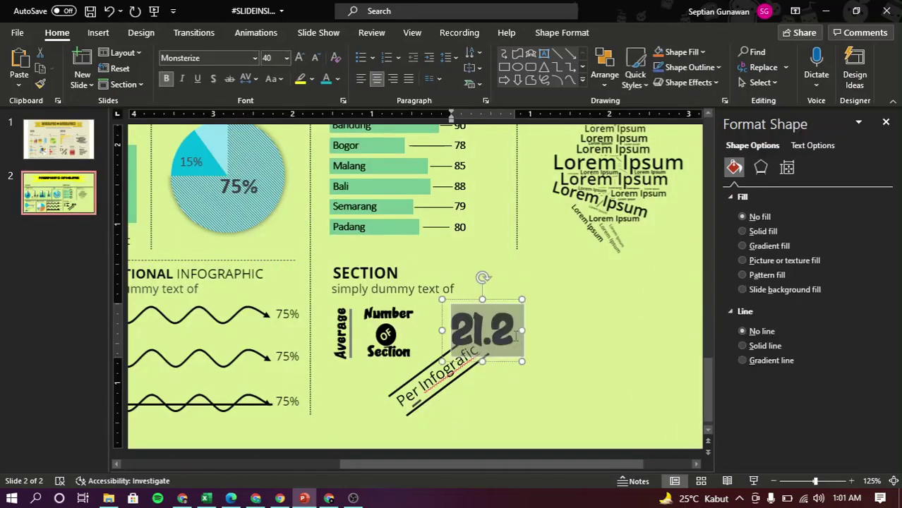
{"action": "left_click", "coordinate": [513, 337]}
{"action": "triple_click", "coordinate": [487, 337]}
{"action": "left_click", "coordinate": [514, 338]}
{"action": "double_click", "coordinate": [502, 330]}
{"action": "left_click", "coordinate": [501, 330]}
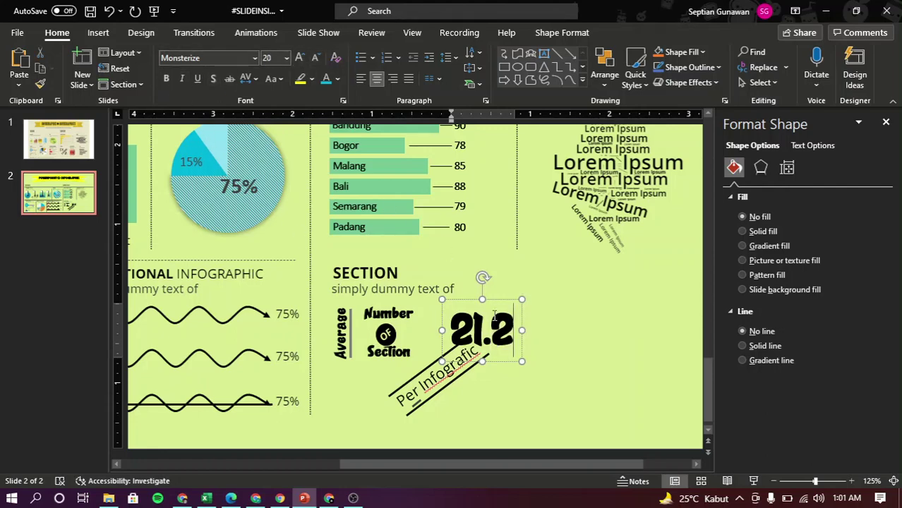
{"action": "triple_click", "coordinate": [507, 338]}
{"action": "left_click", "coordinate": [507, 337]}
{"action": "key", "text": "shift+Left"}
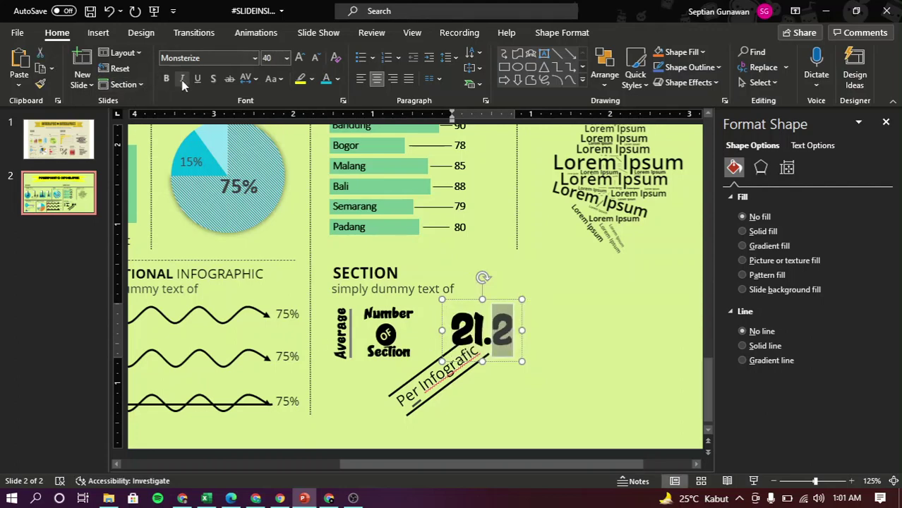
{"action": "left_click", "coordinate": [316, 59]}
{"action": "left_click", "coordinate": [316, 60]}
{"action": "left_click", "coordinate": [316, 59]}
{"action": "left_click", "coordinate": [315, 59]}
{"action": "left_click", "coordinate": [316, 59]}
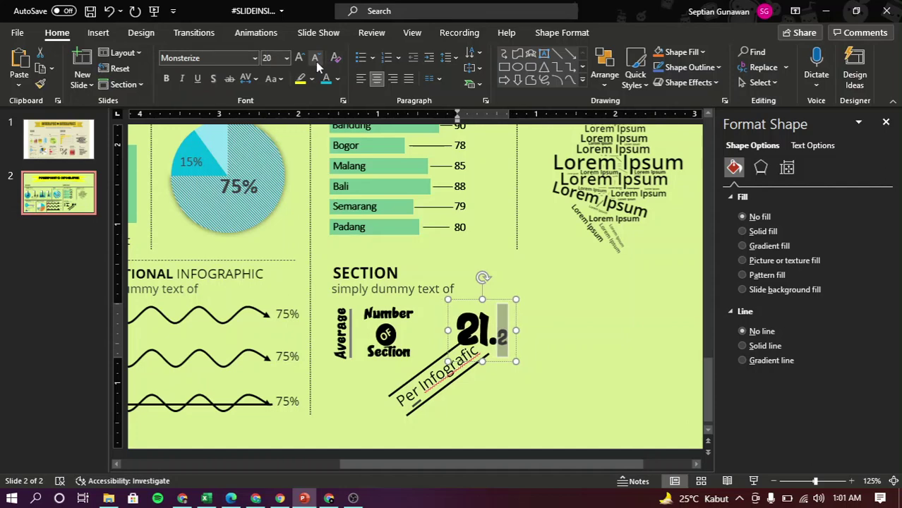
- Move the "21.2" text box below the upper end of the "Per Infografic" lettering and compare the layout with the reference slide
{"action": "left_click_drag", "start_coordinate": [499, 302], "coordinate": [497, 371]}
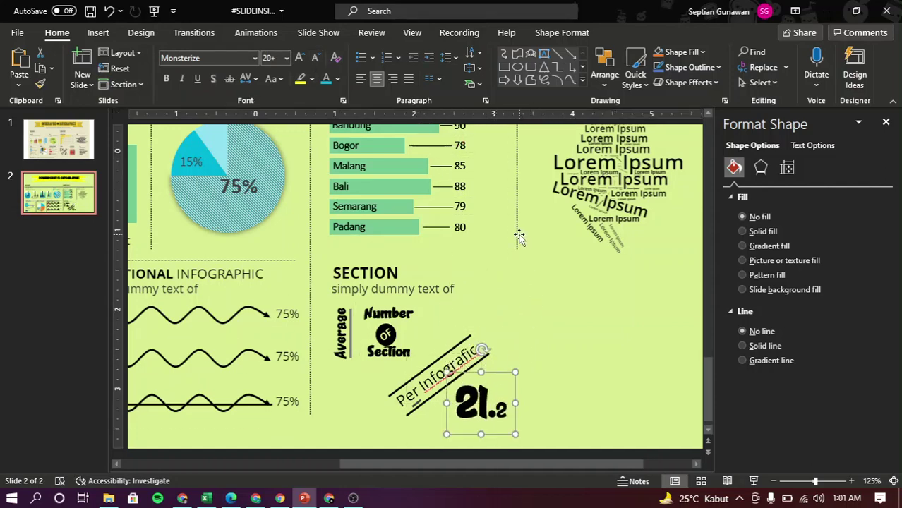
{"action": "left_click", "coordinate": [518, 239]}
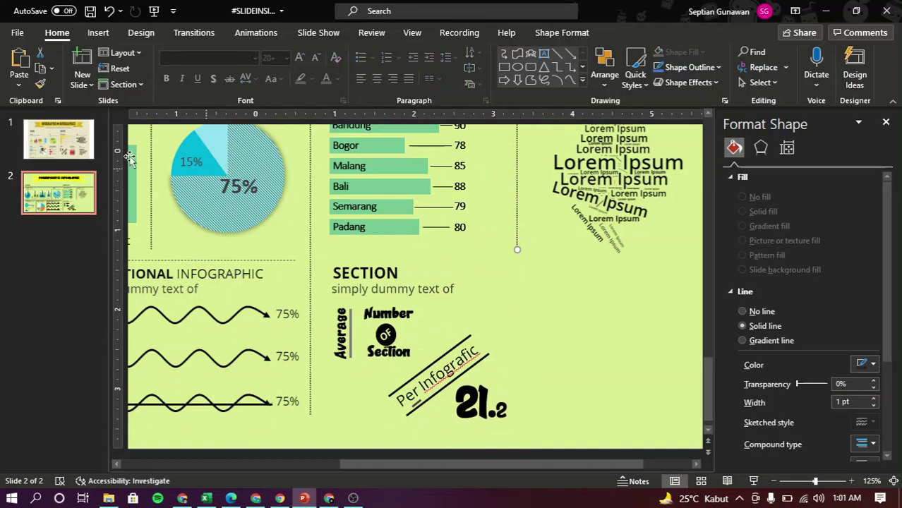
{"action": "left_click", "coordinate": [85, 146]}
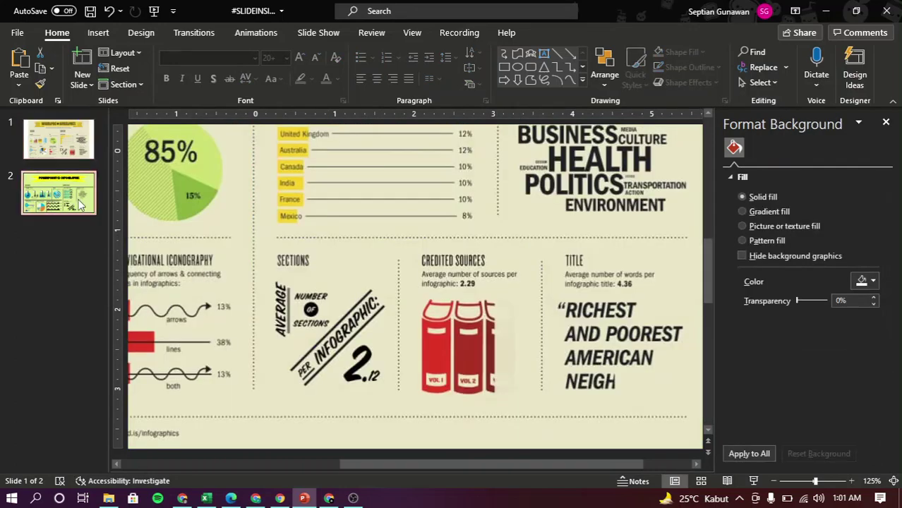
{"action": "left_click", "coordinate": [80, 204]}
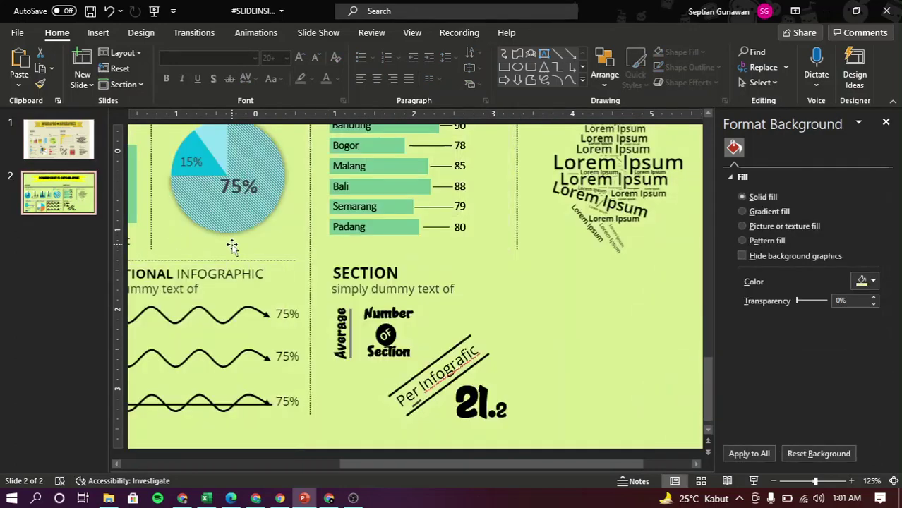
- Duplicate the horizontal dashed divider, shorten the copy and align it with the original above the SECTION heading, ending below the word cloud
{"action": "left_click", "coordinate": [283, 261]}
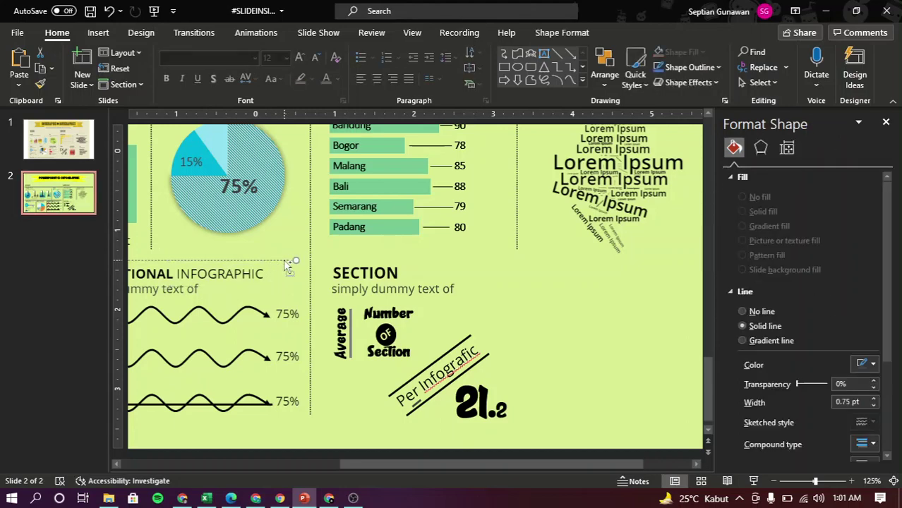
{"action": "left_click_drag", "start_coordinate": [296, 261], "coordinate": [631, 255]}
{"action": "key", "text": "shift+Left"}
{"action": "key", "text": "shift+Left"}
{"action": "key", "text": "shift+Left"}
{"action": "key", "text": "shift+Left"}
{"action": "key", "text": "shift+Left"}
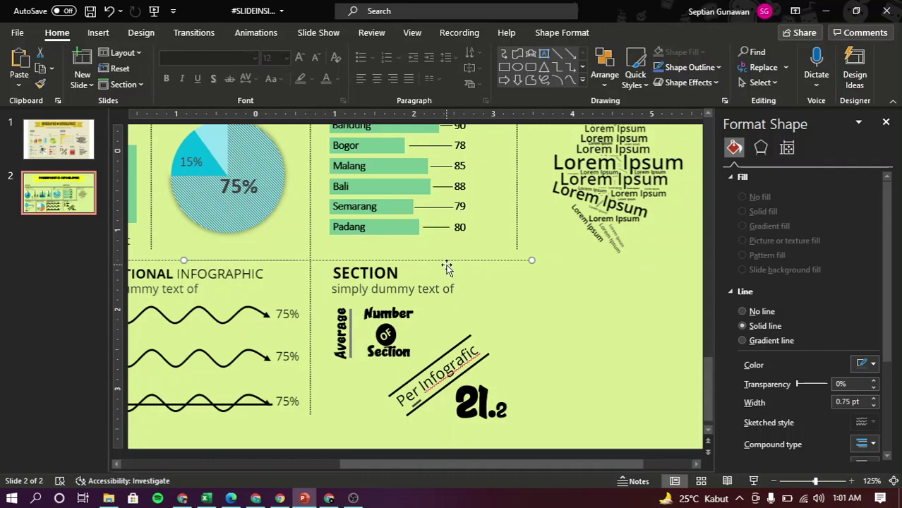
{"action": "left_click_drag", "start_coordinate": [449, 263], "coordinate": [587, 252]}
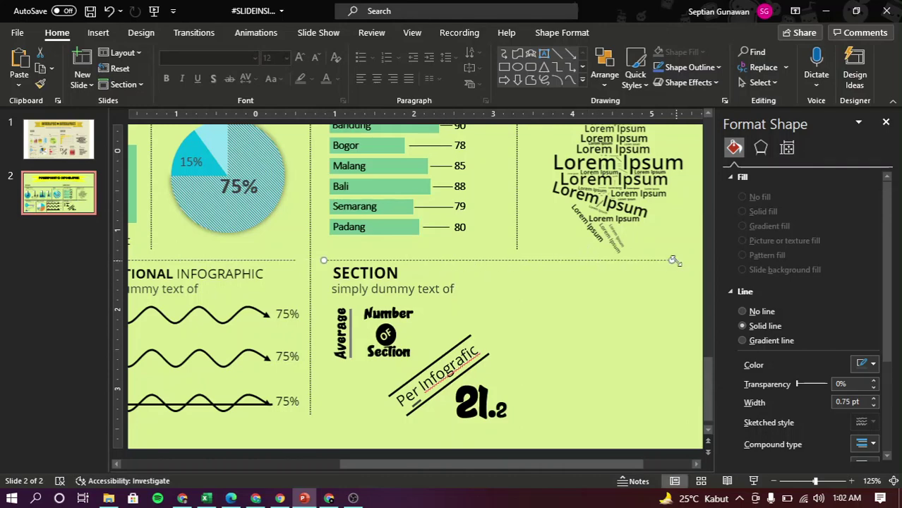
- Compare the layout with the reference slide, and move the "Per Infografic" lettering and "21.2" closer to the "Number of Section" text
{"action": "left_click", "coordinate": [674, 308]}
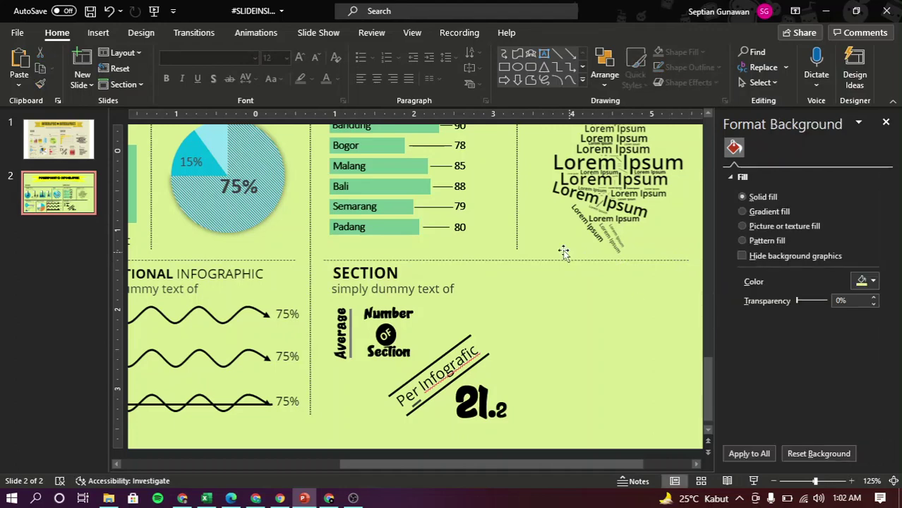
{"action": "left_click", "coordinate": [517, 223]}
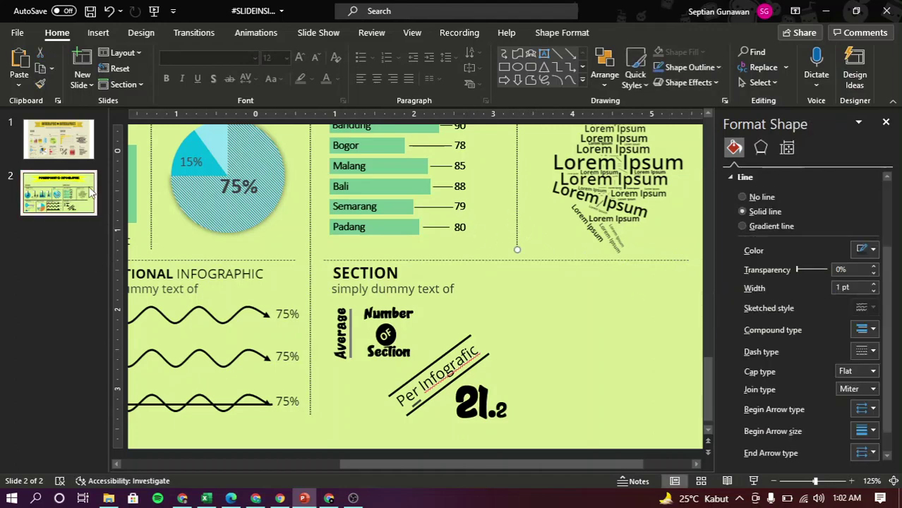
{"action": "left_click", "coordinate": [71, 156]}
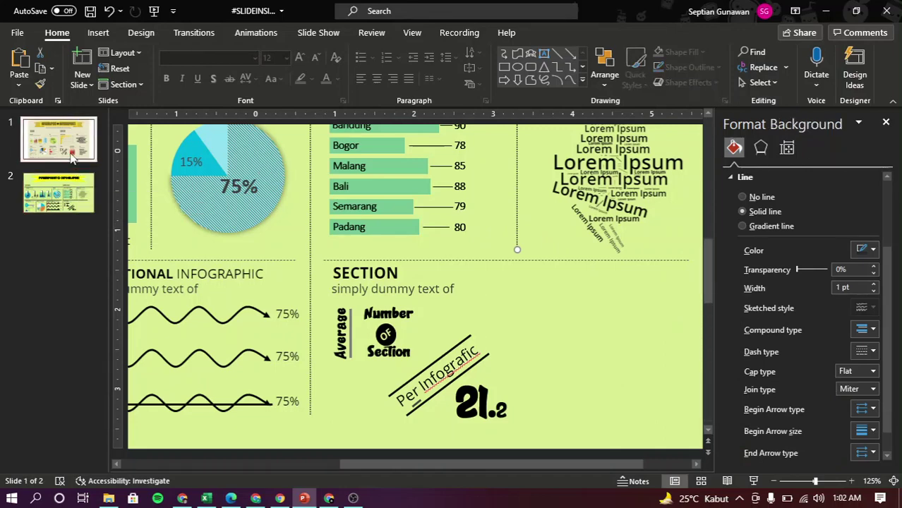
{"action": "left_click", "coordinate": [61, 201]}
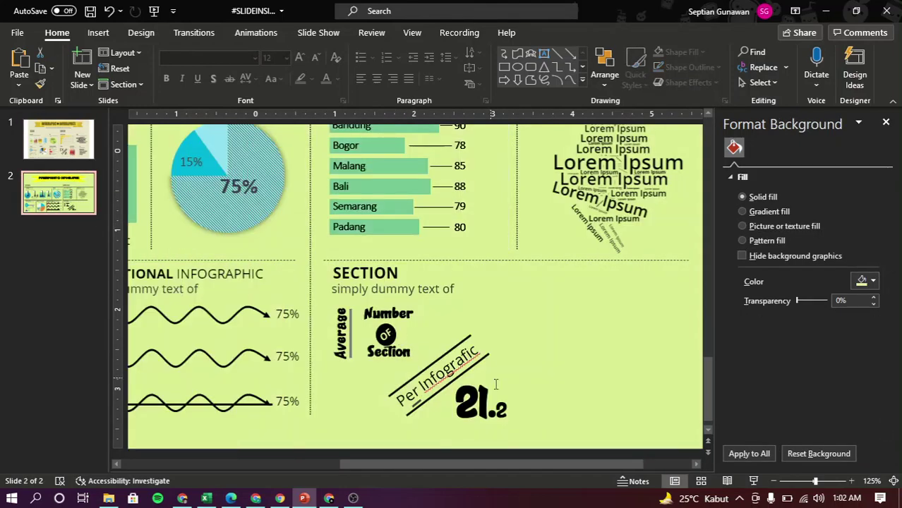
{"action": "left_click_drag", "start_coordinate": [521, 426], "coordinate": [358, 324]}
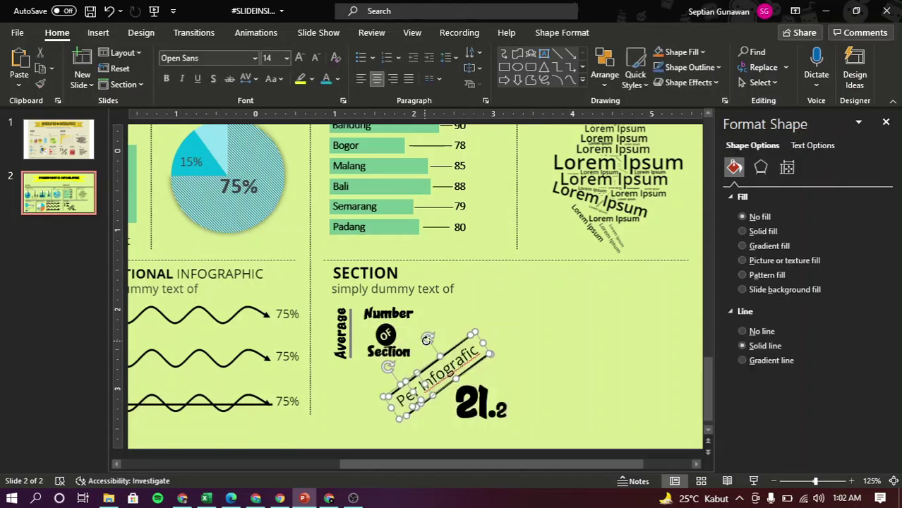
{"action": "left_click_drag", "start_coordinate": [449, 350], "coordinate": [430, 331]}
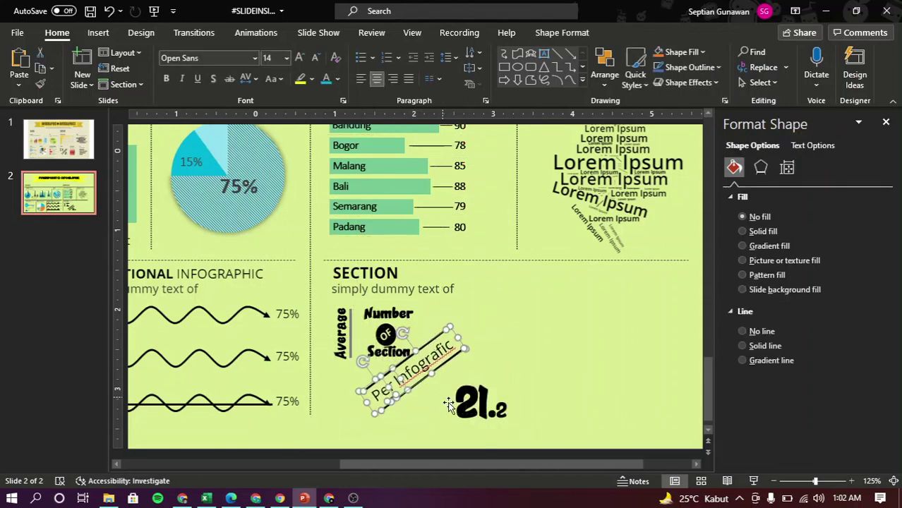
{"action": "left_click", "coordinate": [503, 426]}
{"action": "left_click_drag", "start_coordinate": [500, 372], "coordinate": [473, 369]}
{"action": "left_click", "coordinate": [514, 433]}
- Select the SECTION heading, subtitle and lettering without "21.2" and nudge them left towards the block's vertical divider
{"action": "left_click_drag", "start_coordinate": [508, 429], "coordinate": [319, 261]}
{"action": "left_click", "coordinate": [344, 274], "text": "shift"}
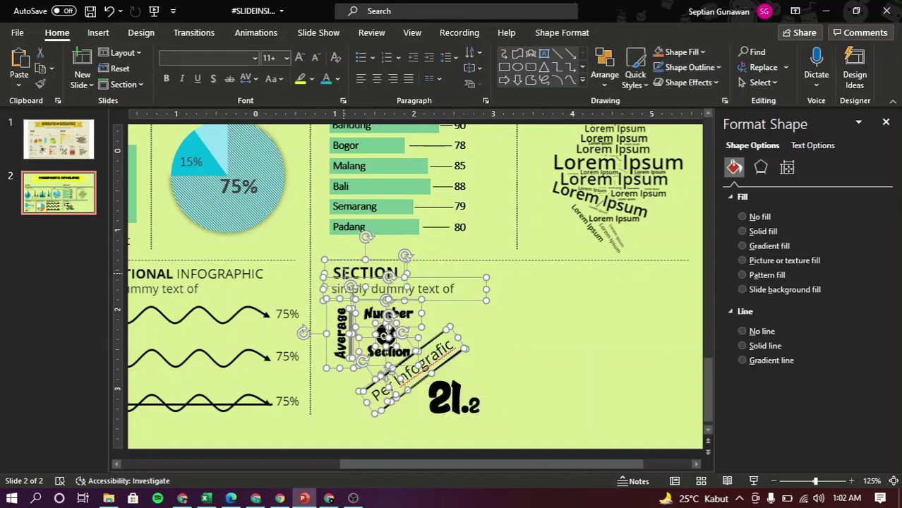
{"action": "key", "text": "Left"}
{"action": "key", "text": "Left"}
{"action": "key", "text": "Left"}
{"action": "key", "text": "Left"}
{"action": "key", "text": "Left"}
{"action": "key", "text": "Left"}
{"action": "key", "text": "Left"}
{"action": "key", "text": "Left"}
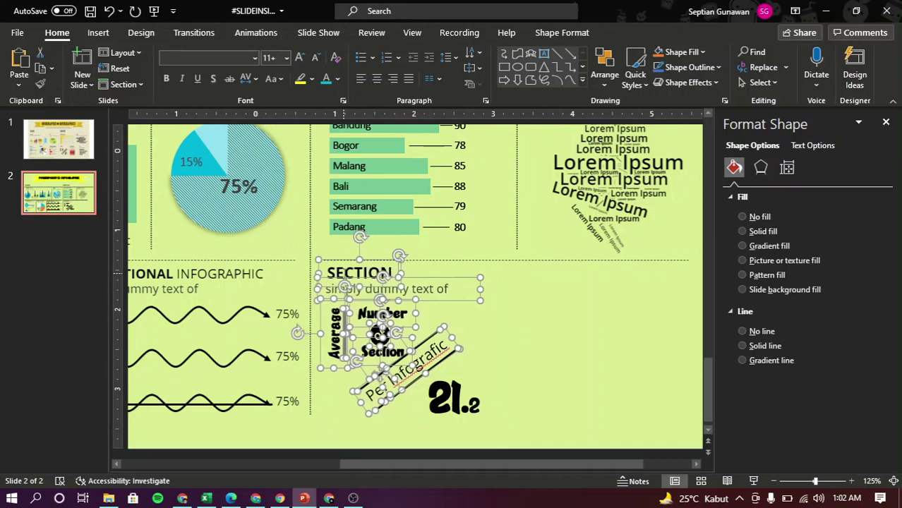
{"action": "key", "text": "Left"}
{"action": "key", "text": "Left"}
{"action": "key", "text": "Left"}
{"action": "key", "text": "Left"}
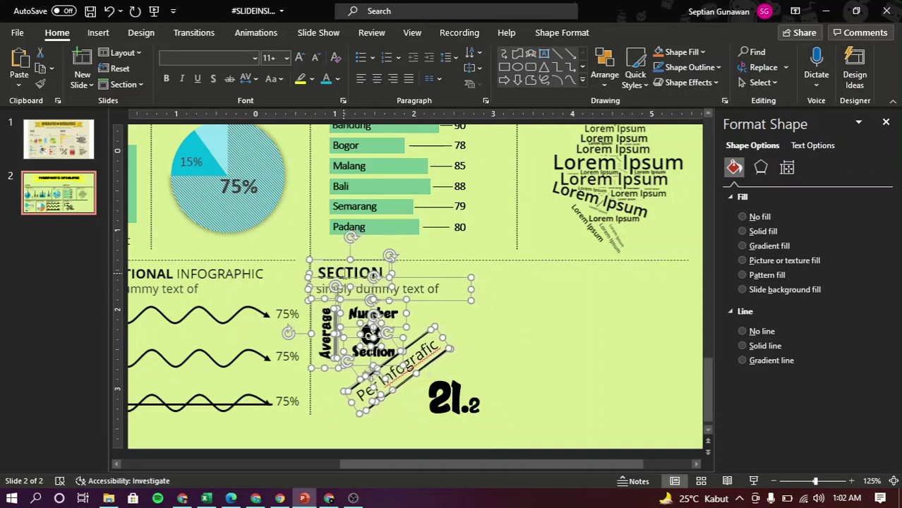
- Move the "21.2" text left so it sits just below the "Per Infografic" lettering
{"action": "left_click", "coordinate": [480, 380]}
{"action": "left_click_drag", "start_coordinate": [465, 377], "coordinate": [438, 364]}
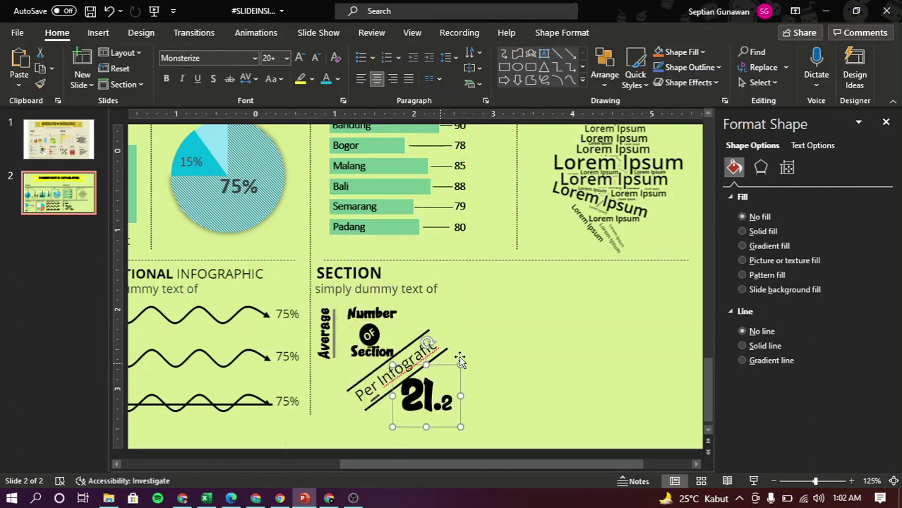
{"action": "left_click", "coordinate": [494, 285]}
- Duplicate the vertical dashed divider beside the word cloud, shorten the copy and place it right of the SECTION block
{"action": "left_click", "coordinate": [518, 240]}
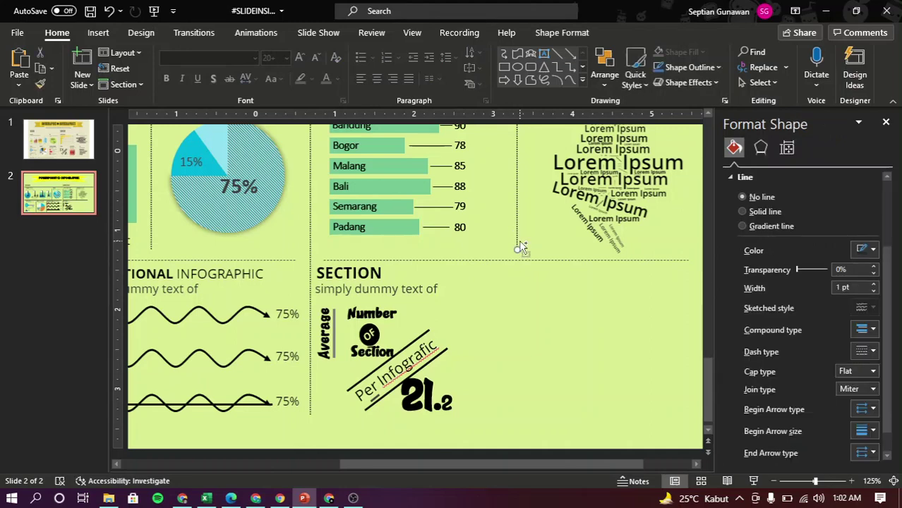
{"action": "left_click_drag", "start_coordinate": [487, 289], "coordinate": [458, 381]}
{"action": "left_click_drag", "start_coordinate": [463, 413], "coordinate": [461, 419]}
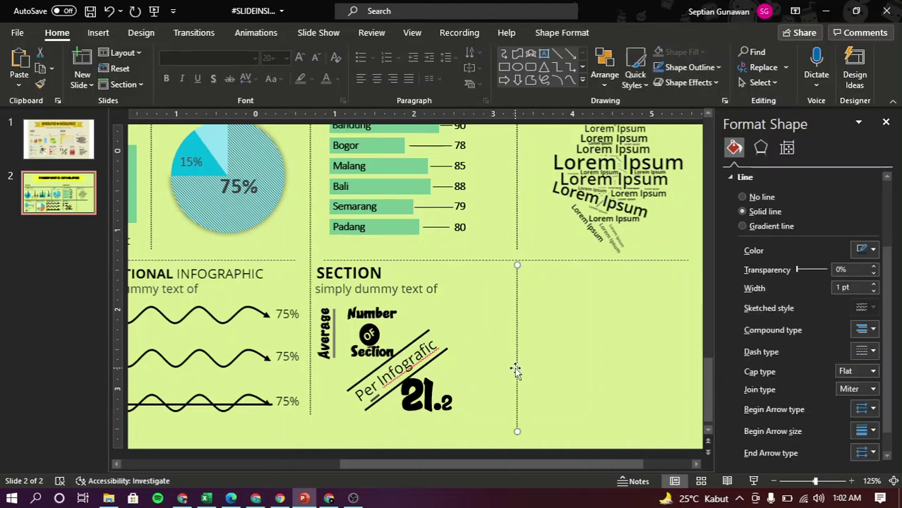
{"action": "left_click_drag", "start_coordinate": [516, 370], "coordinate": [469, 371]}
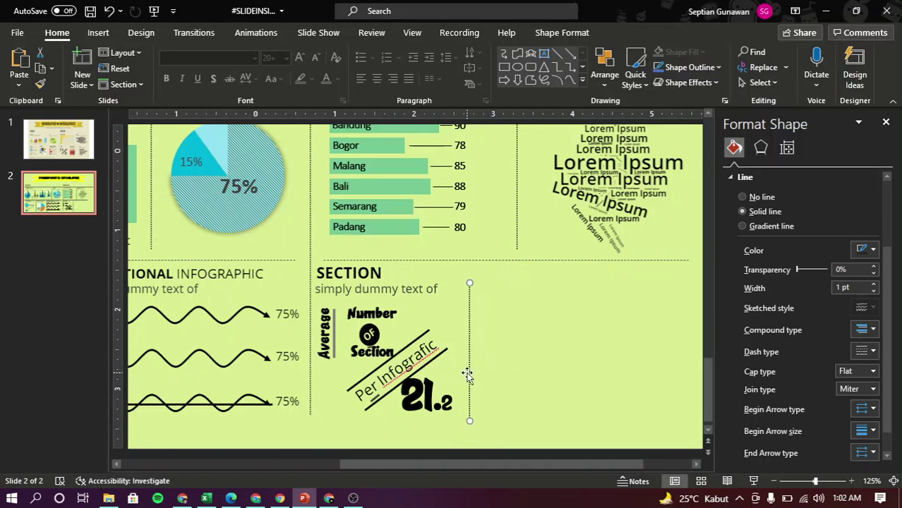
{"action": "left_click_drag", "start_coordinate": [467, 374], "coordinate": [452, 358]}
- Compare with the reference slide, and duplicate the SECTION heading and subtitle to the right of the new vertical divider
{"action": "left_click", "coordinate": [59, 139]}
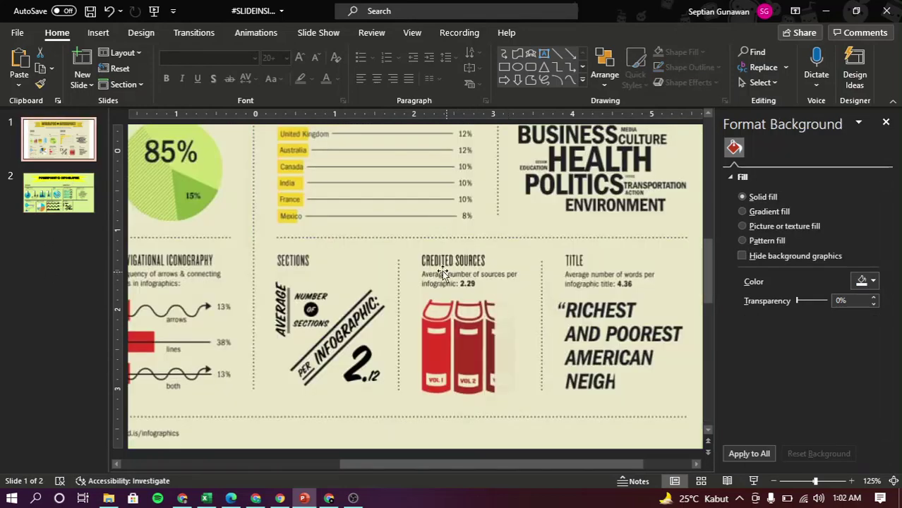
{"action": "left_click", "coordinate": [59, 192]}
{"action": "left_click", "coordinate": [367, 271]}
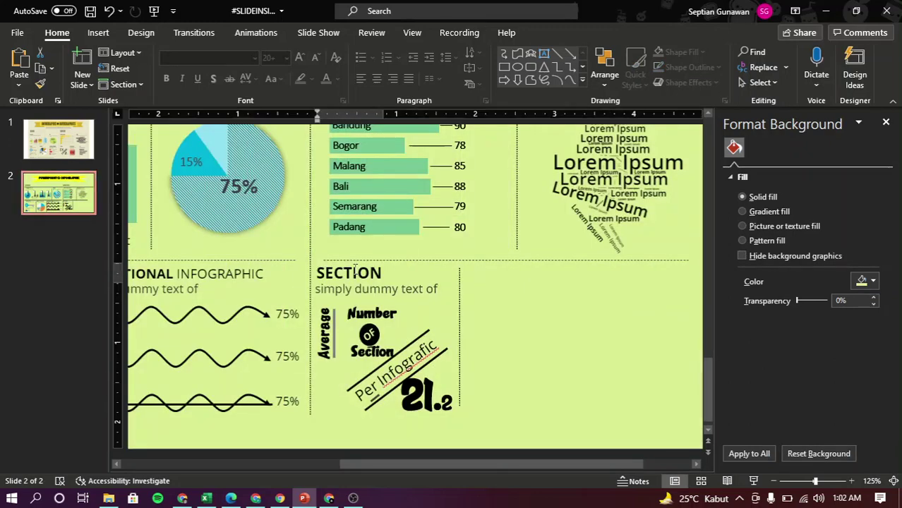
{"action": "left_click", "coordinate": [370, 271]}
{"action": "left_click", "coordinate": [397, 286]}
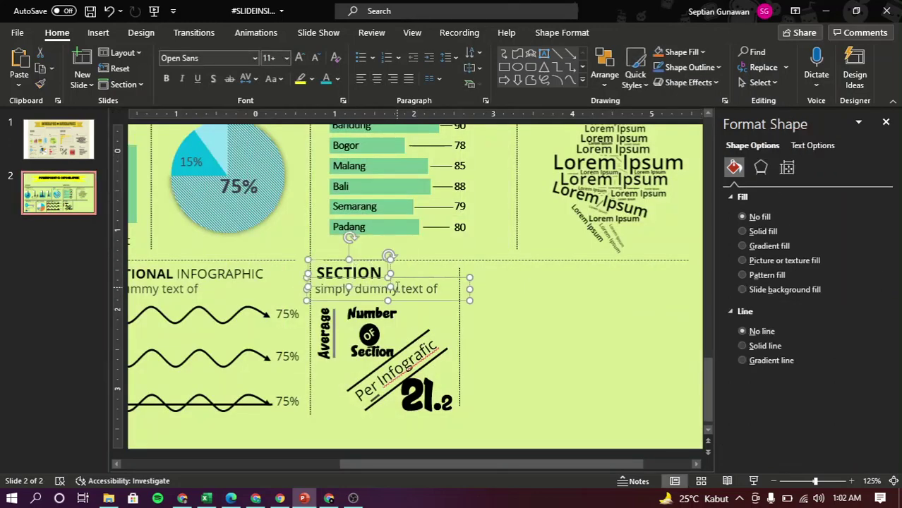
{"action": "left_click_drag", "start_coordinate": [374, 266], "coordinate": [526, 272]}
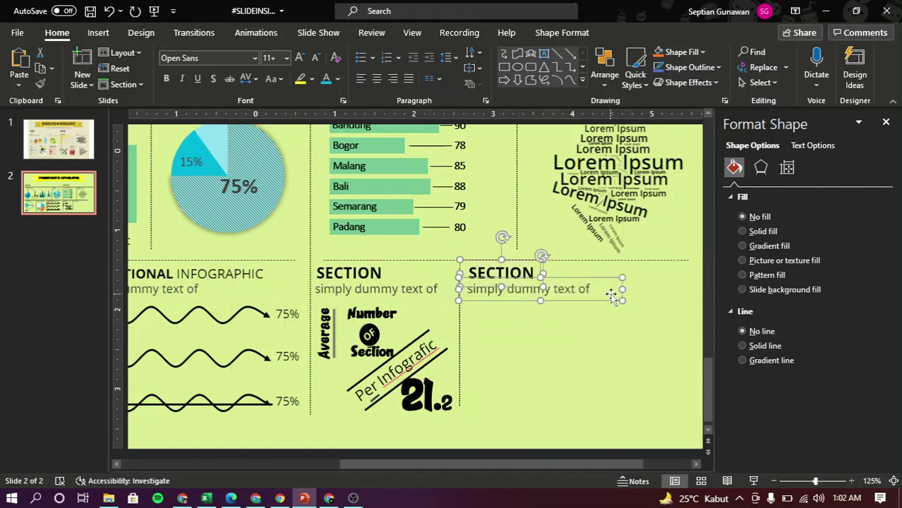
{"action": "left_click", "coordinate": [607, 335]}
- Try to narrow the copied subtitle's text box to about the width of the heading above it
{"action": "left_click", "coordinate": [589, 300]}
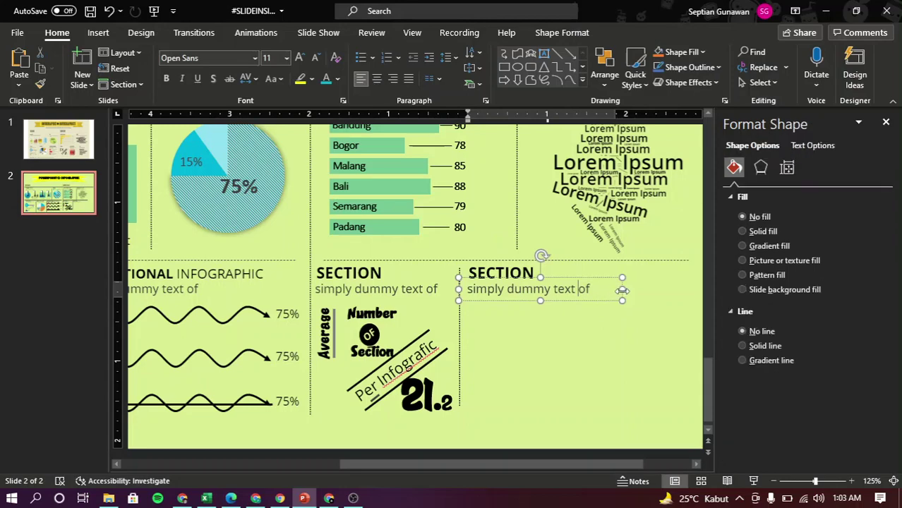
{"action": "left_click_drag", "start_coordinate": [622, 288], "coordinate": [549, 290]}
{"action": "mouse_move", "coordinate": [504, 314]}
{"action": "left_mouse_down"}
{"action": "mouse_move", "coordinate": [472, 288]}
{"action": "mouse_move", "coordinate": [504, 315]}
{"action": "left_mouse_up"}
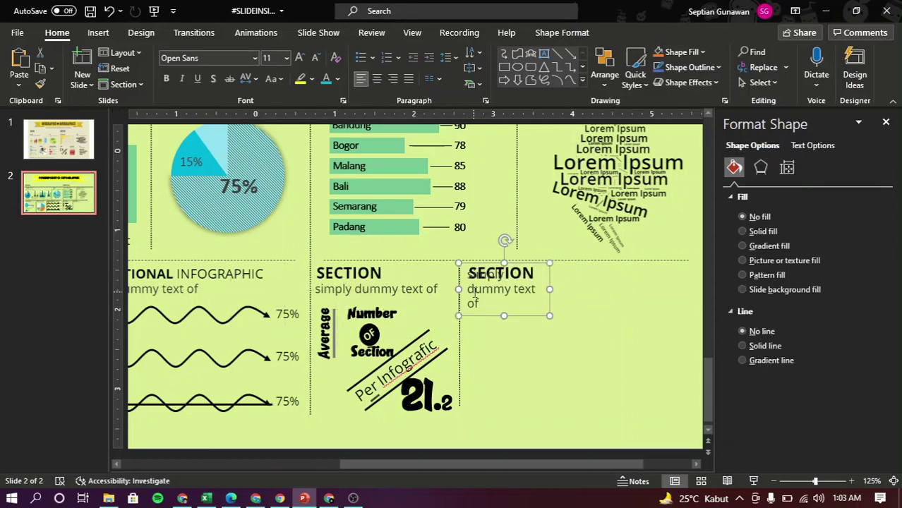
{"action": "key", "text": "ctrl+z"}
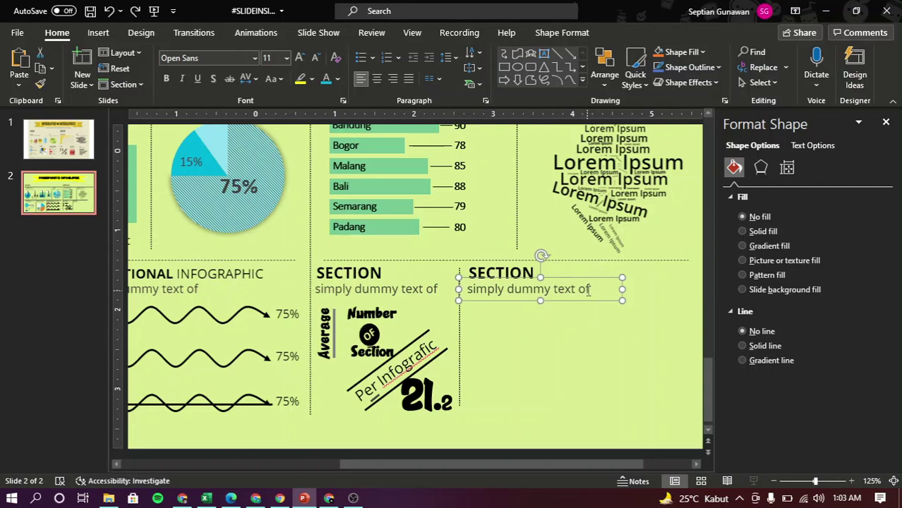
- Shorten the copied subtitle to "simply", narrow its text box and shift it slightly right under the second SECTION heading
{"action": "left_click_drag", "start_coordinate": [588, 291], "coordinate": [525, 300]}
{"action": "key", "text": "BackSpace"}
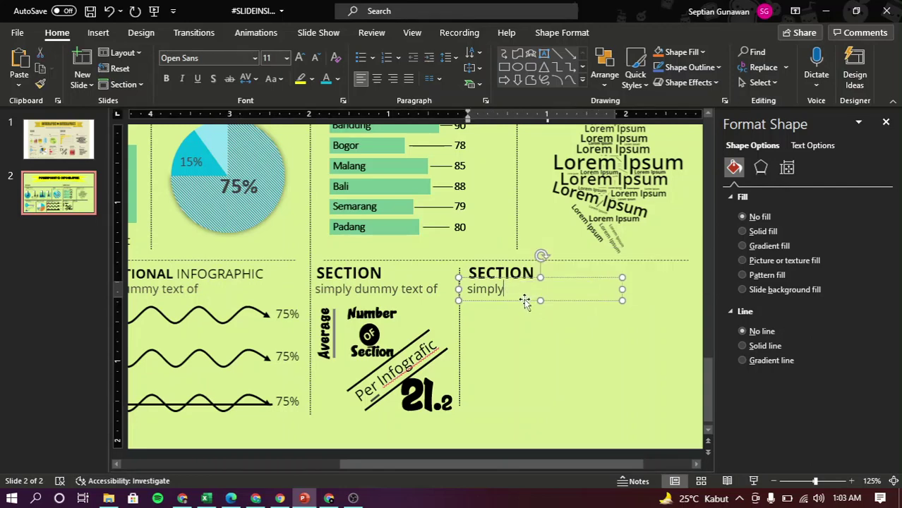
{"action": "left_click_drag", "start_coordinate": [622, 288], "coordinate": [525, 300]}
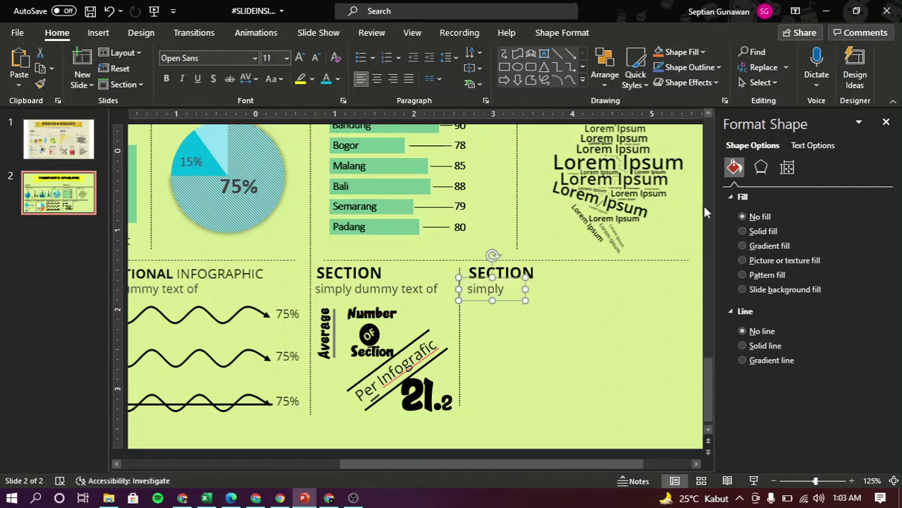
{"action": "left_click_drag", "start_coordinate": [512, 302], "coordinate": [517, 302]}
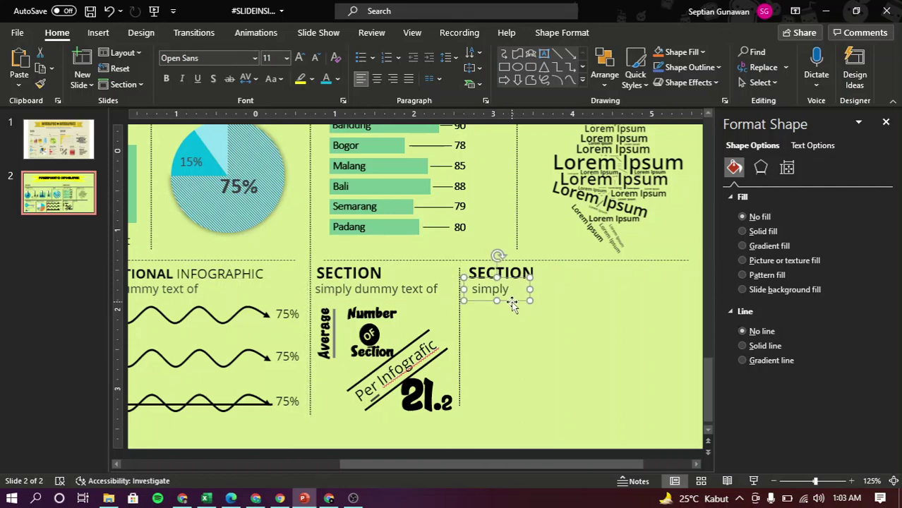
{"action": "left_click", "coordinate": [493, 327]}
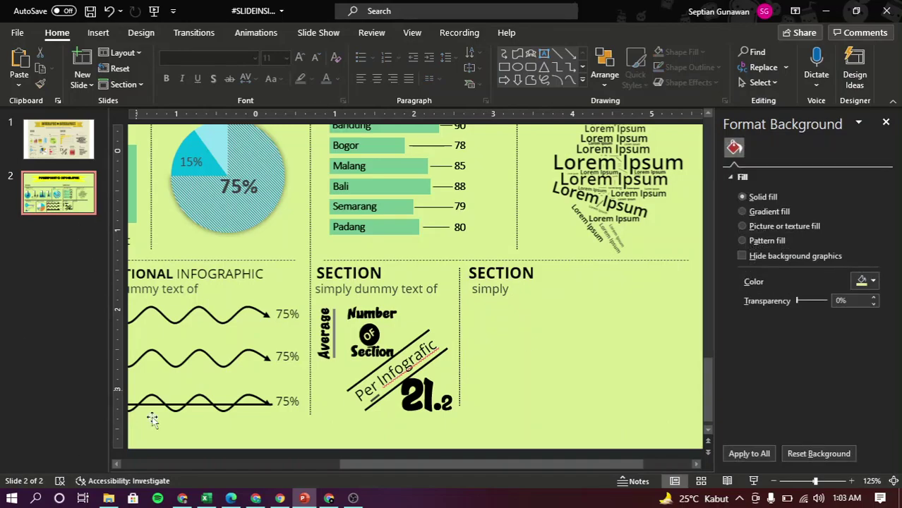
- Switch to Chrome, search Flaticon for "books" icons and close the Adobe Stock pop-up window
{"action": "left_click", "coordinate": [329, 498]}
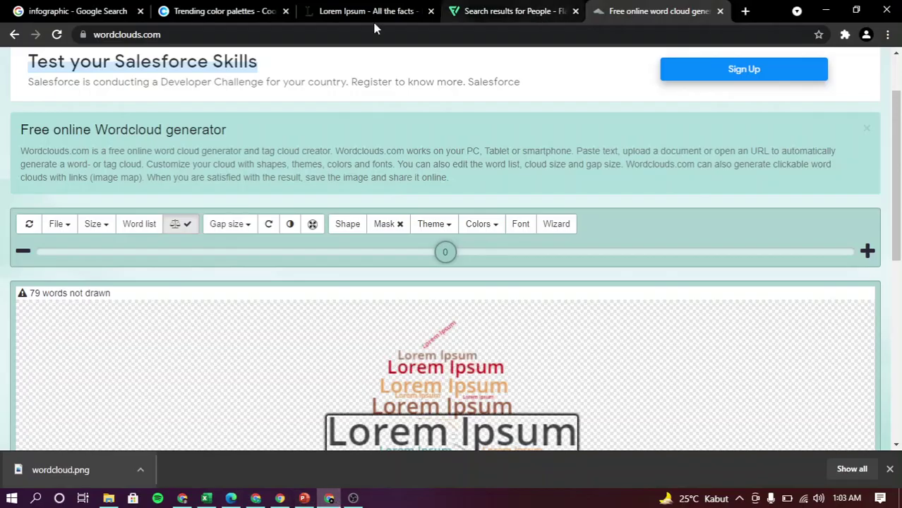
{"action": "left_click", "coordinate": [517, 12]}
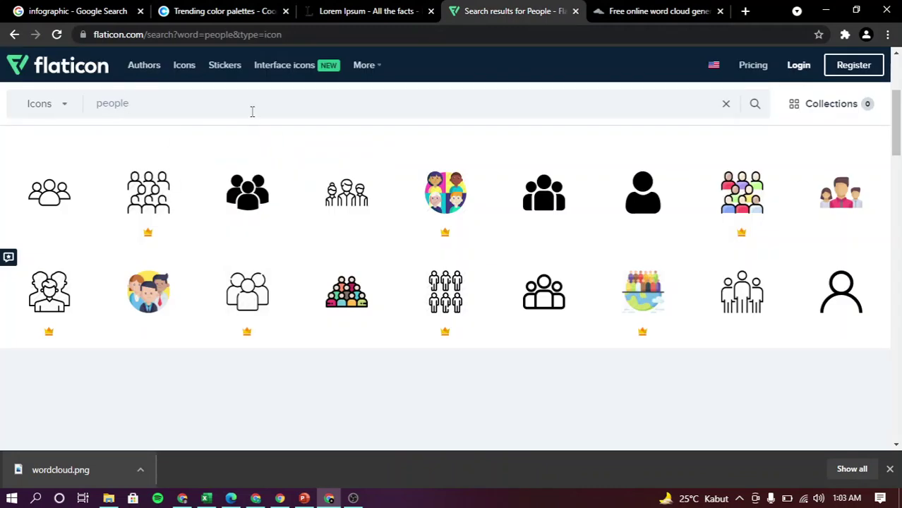
{"action": "left_click", "coordinate": [252, 112]}
{"action": "type", "text": "books"}
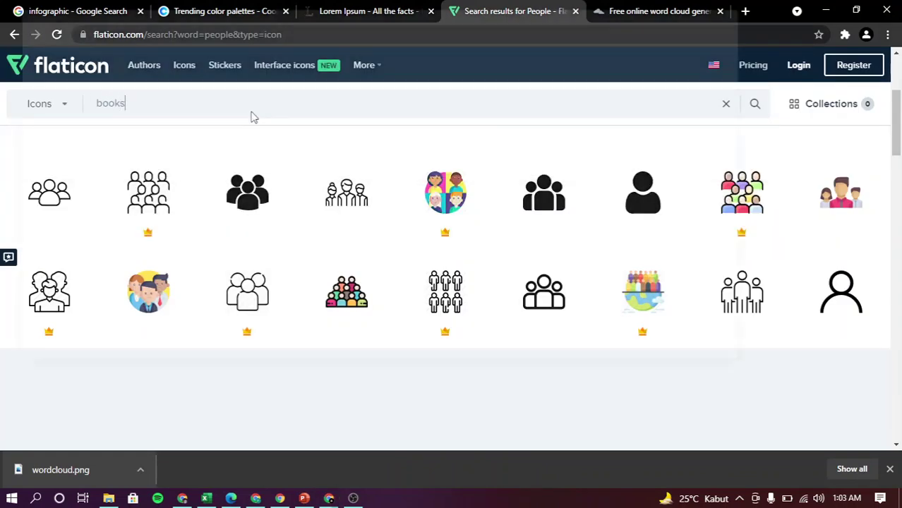
{"action": "key", "text": "Return"}
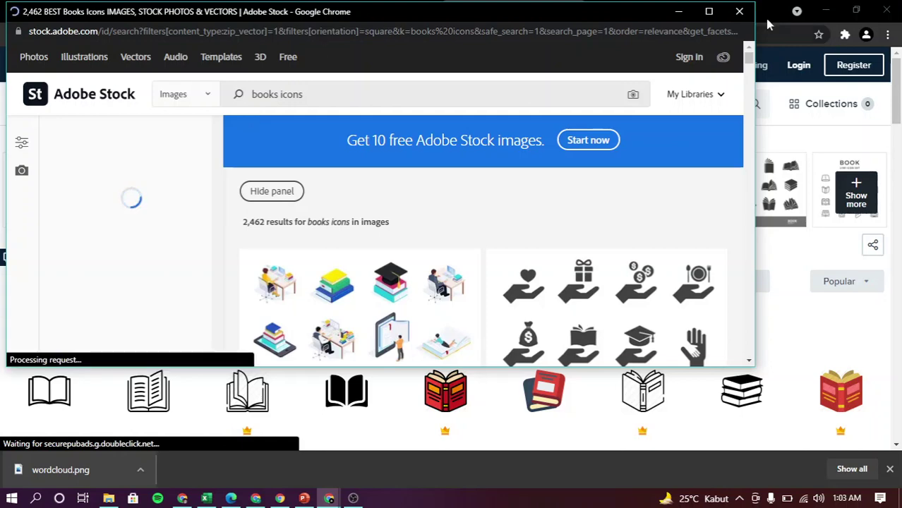
{"action": "left_click", "coordinate": [741, 12]}
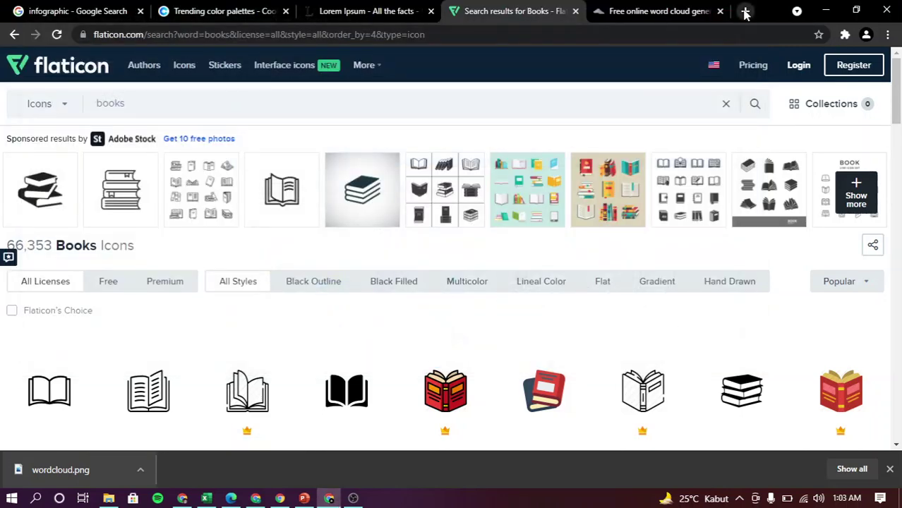
- Browse the book icons, open the free icon of a red book over a blue one and download it as PNG
{"action": "scroll", "coordinate": [531, 402], "scroll_direction": "down", "scroll_amount": 1}
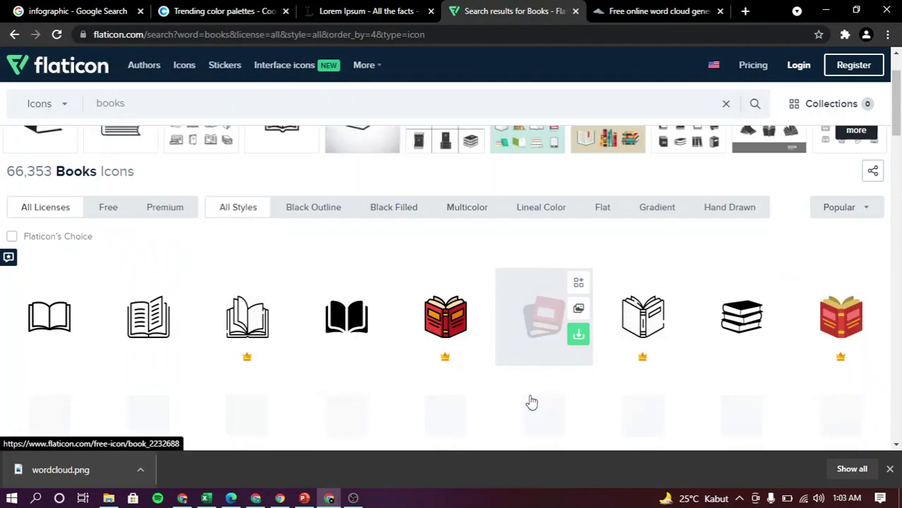
{"action": "scroll", "coordinate": [530, 401], "scroll_direction": "down", "scroll_amount": 4}
{"action": "scroll", "coordinate": [530, 399], "scroll_direction": "up", "scroll_amount": 3}
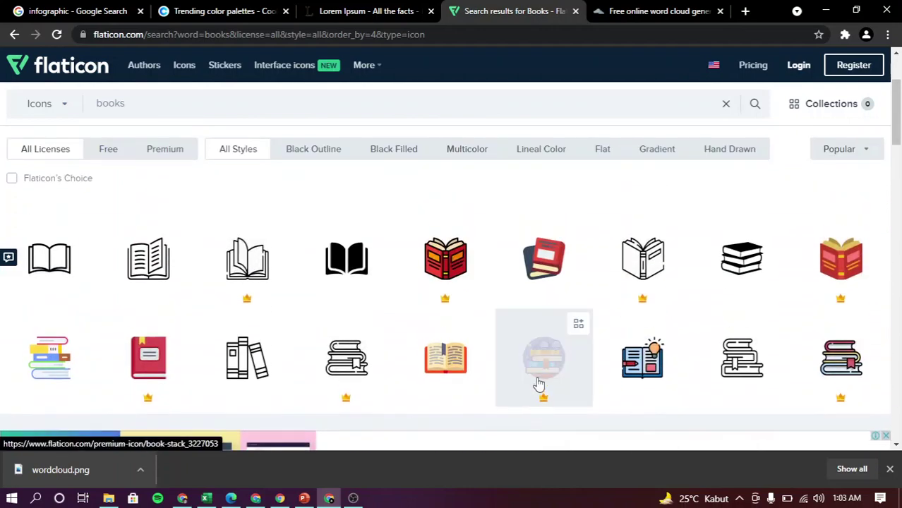
{"action": "scroll", "coordinate": [539, 383], "scroll_direction": "down", "scroll_amount": 7}
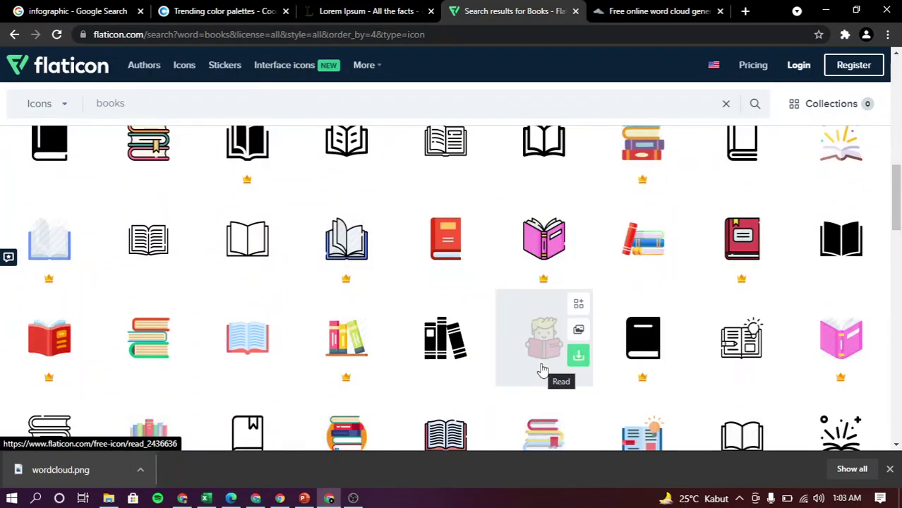
{"action": "scroll", "coordinate": [542, 370], "scroll_direction": "up", "scroll_amount": 6}
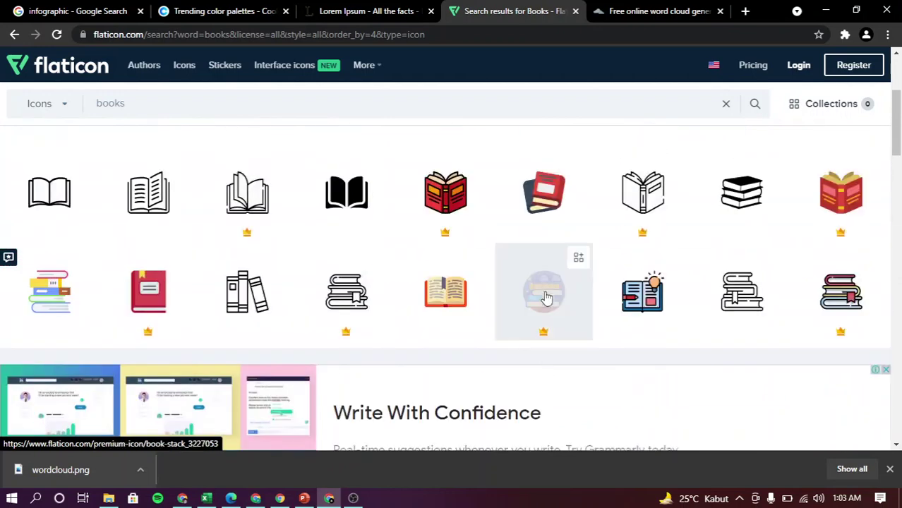
{"action": "right_click", "coordinate": [540, 195]}
{"action": "left_click", "coordinate": [535, 185]}
{"action": "left_click", "coordinate": [535, 181]}
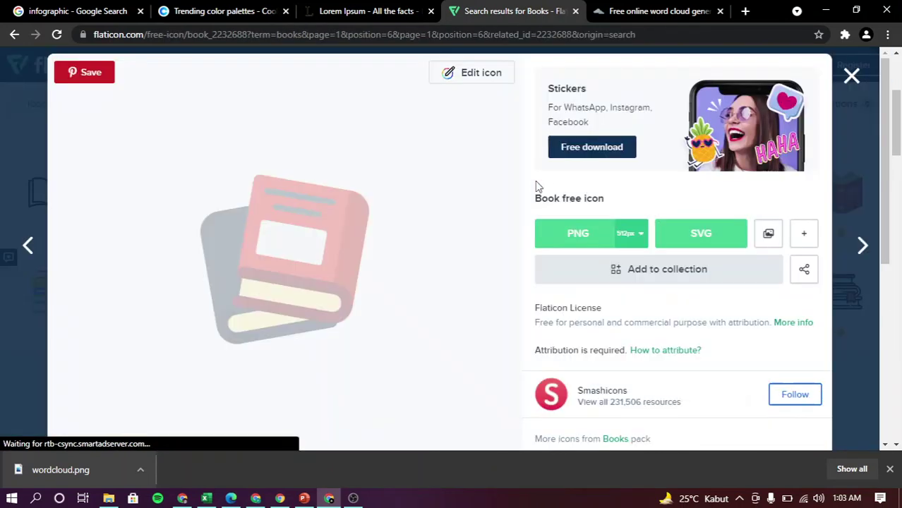
{"action": "left_click", "coordinate": [554, 240]}
{"action": "left_click", "coordinate": [555, 243]}
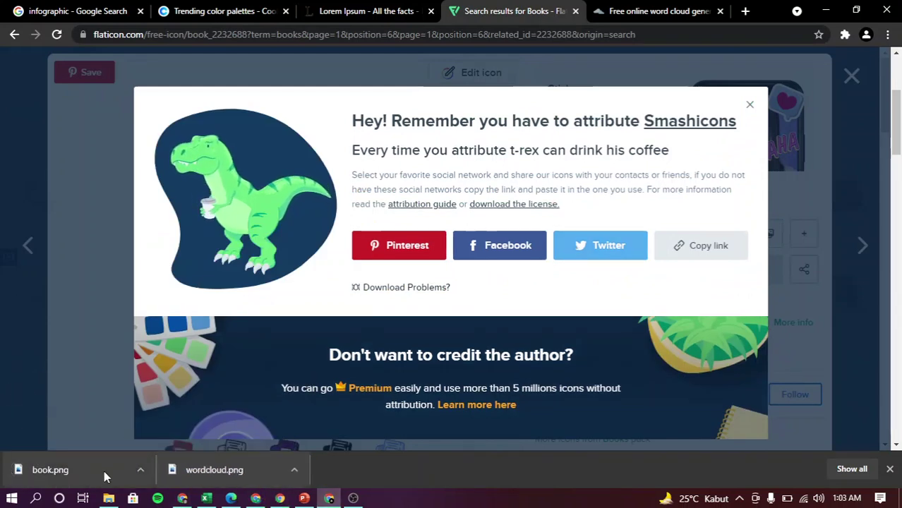
- Insert the downloaded book.png into slide 2 in PowerPoint and shrink the picture to 1.06 inches square
{"action": "left_click_drag", "start_coordinate": [96, 467], "coordinate": [435, 426]}
{"action": "left_click_drag", "start_coordinate": [512, 392], "coordinate": [513, 392]}
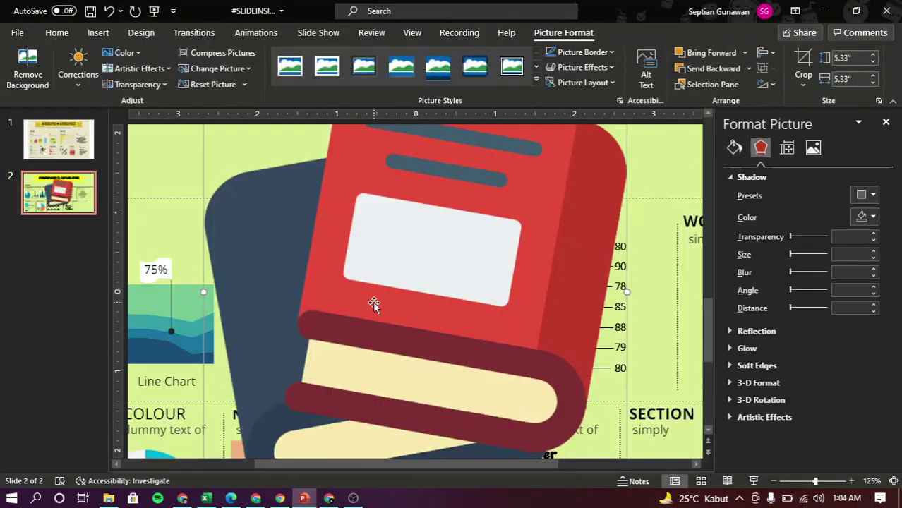
{"action": "key", "text": "shift+Down"}
{"action": "key", "text": "shift+Down"}
{"action": "key", "text": "shift+Down"}
{"action": "key", "text": "shift+Down"}
{"action": "key", "text": "shift+Down"}
{"action": "key", "text": "shift+Down"}
{"action": "key", "text": "shift+Down"}
{"action": "key", "text": "shift+Down"}
{"action": "key", "text": "shift+Down"}
{"action": "key", "text": "shift+Down"}
{"action": "key", "text": "shift+Down"}
{"action": "key", "text": "shift+Down"}
{"action": "key", "text": "shift+Down"}
{"action": "key", "text": "shift+Down"}
{"action": "key", "text": "shift+Down"}
{"action": "key", "text": "shift+Down"}
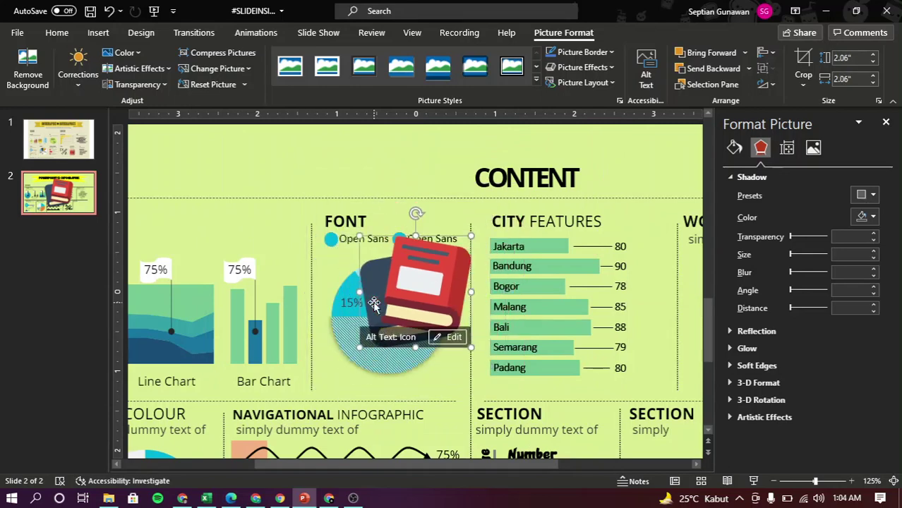
{"action": "key", "text": "shift+Down"}
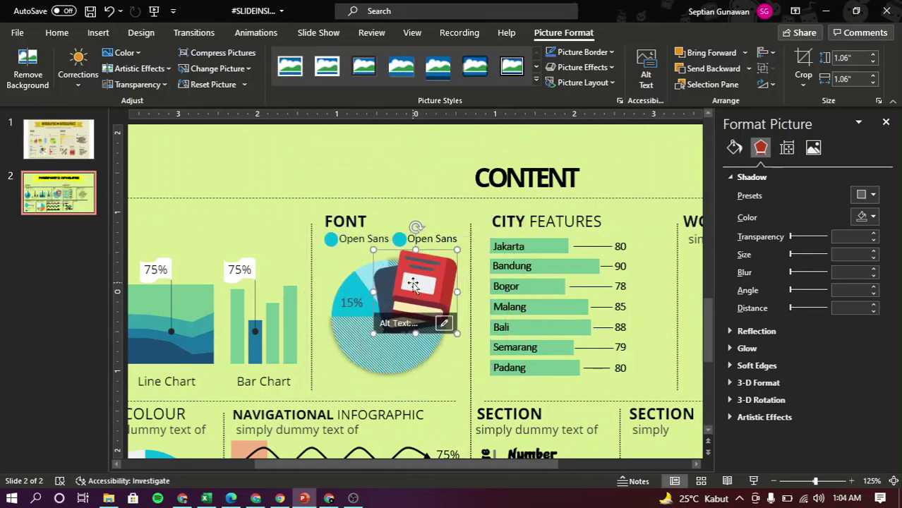
- Move the book picture down towards the empty area under the second SECTION heading
{"action": "left_click_drag", "start_coordinate": [413, 285], "coordinate": [567, 396]}
{"action": "scroll", "coordinate": [563, 396], "scroll_direction": "down", "scroll_amount": 2, "text": "ctrl"}
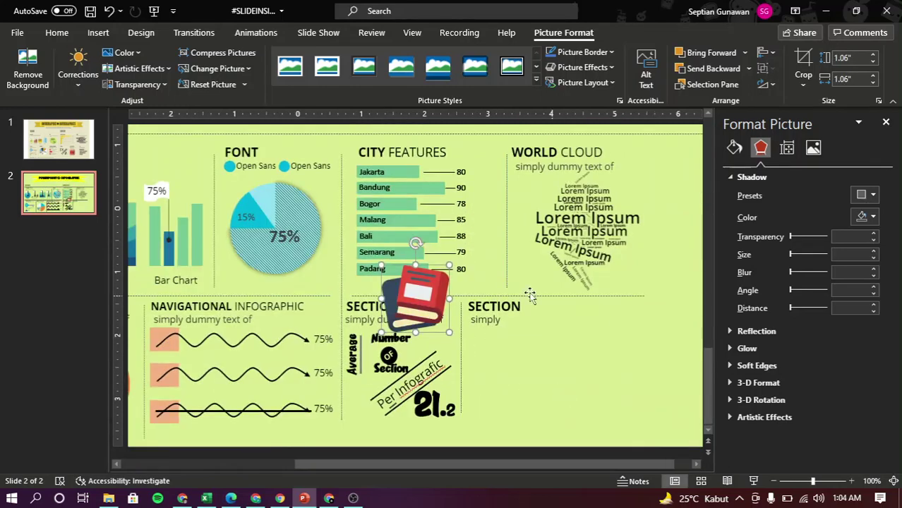